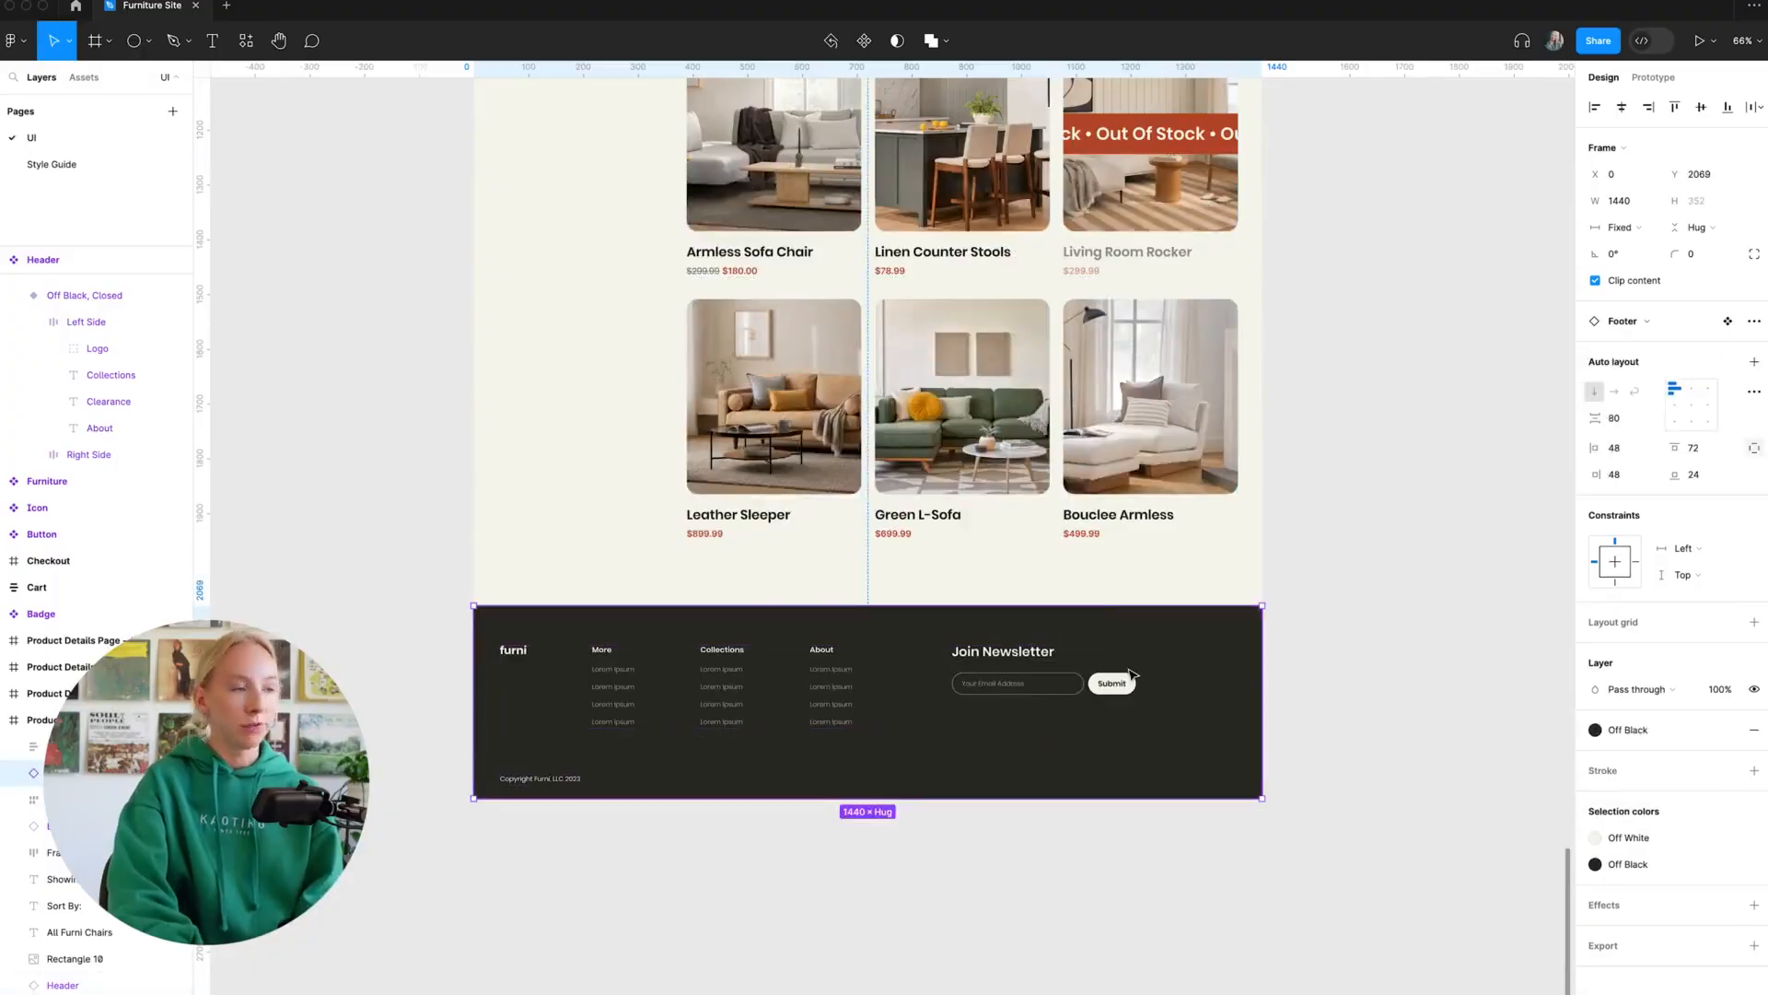
- Select the Product List Page frame and widen it to 1937 px
{"action": "scroll", "coordinate": [1119, 627], "scroll_direction": "down", "scroll_amount": 5}
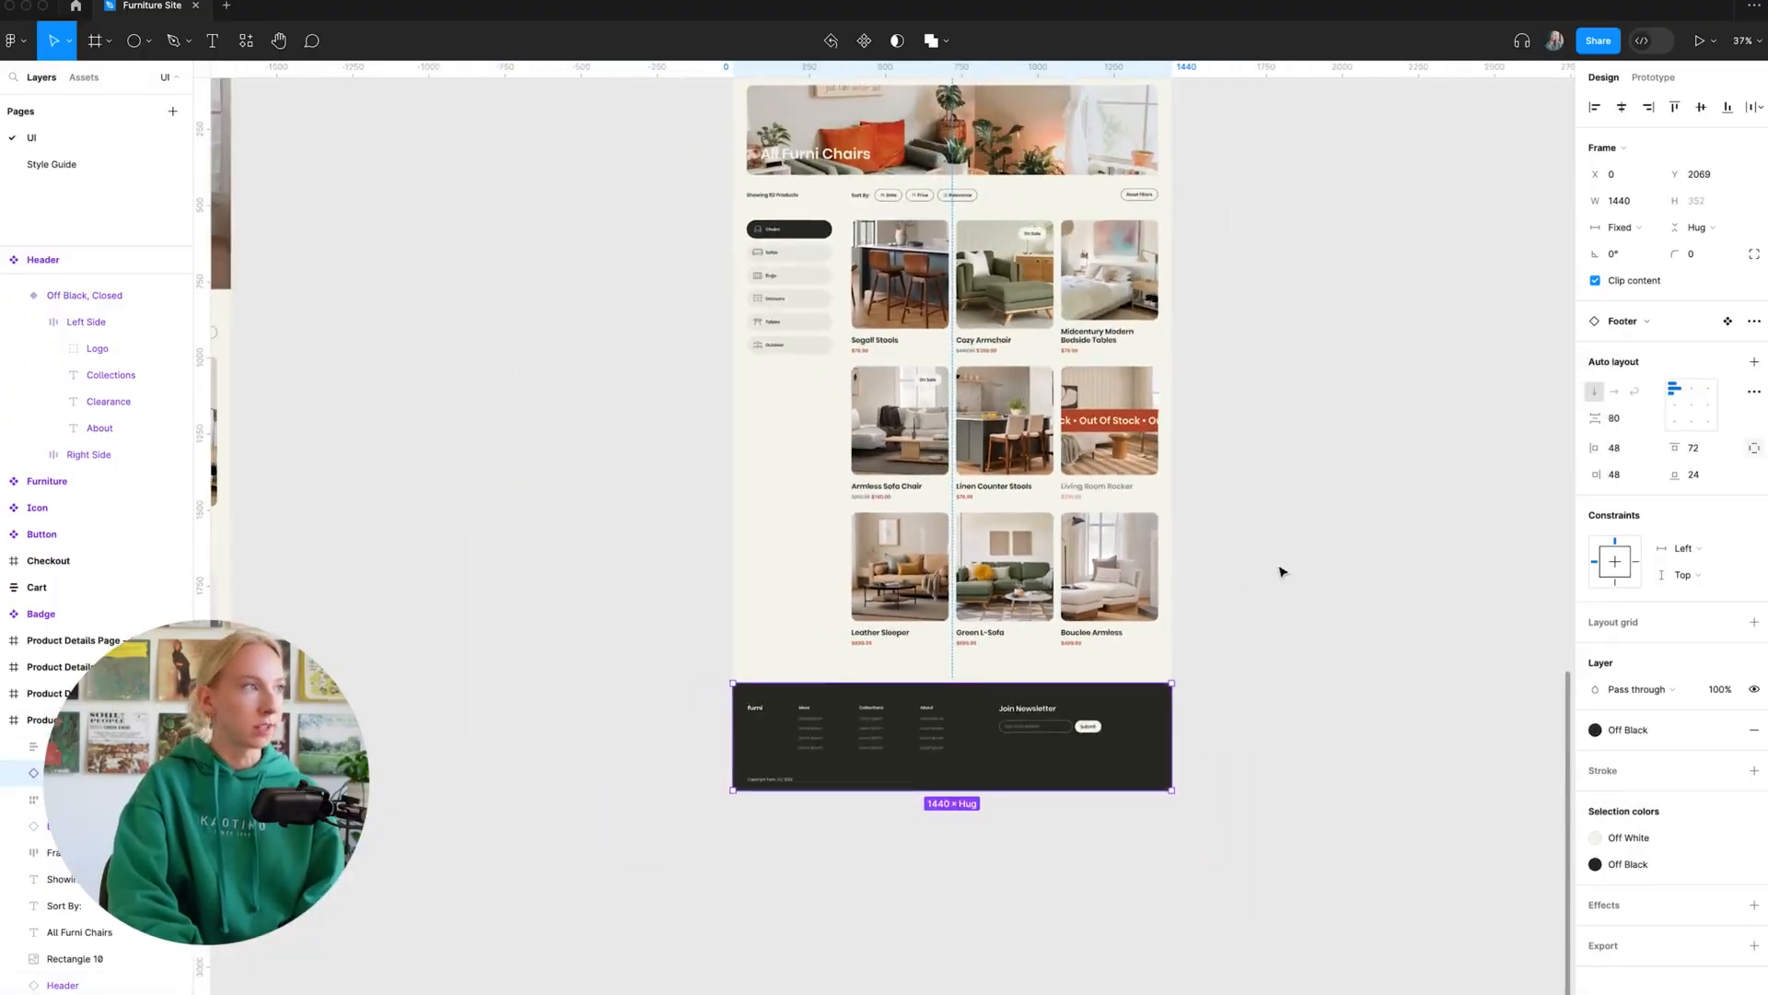
{"action": "scroll", "coordinate": [1278, 571], "scroll_direction": "up", "scroll_amount": 2}
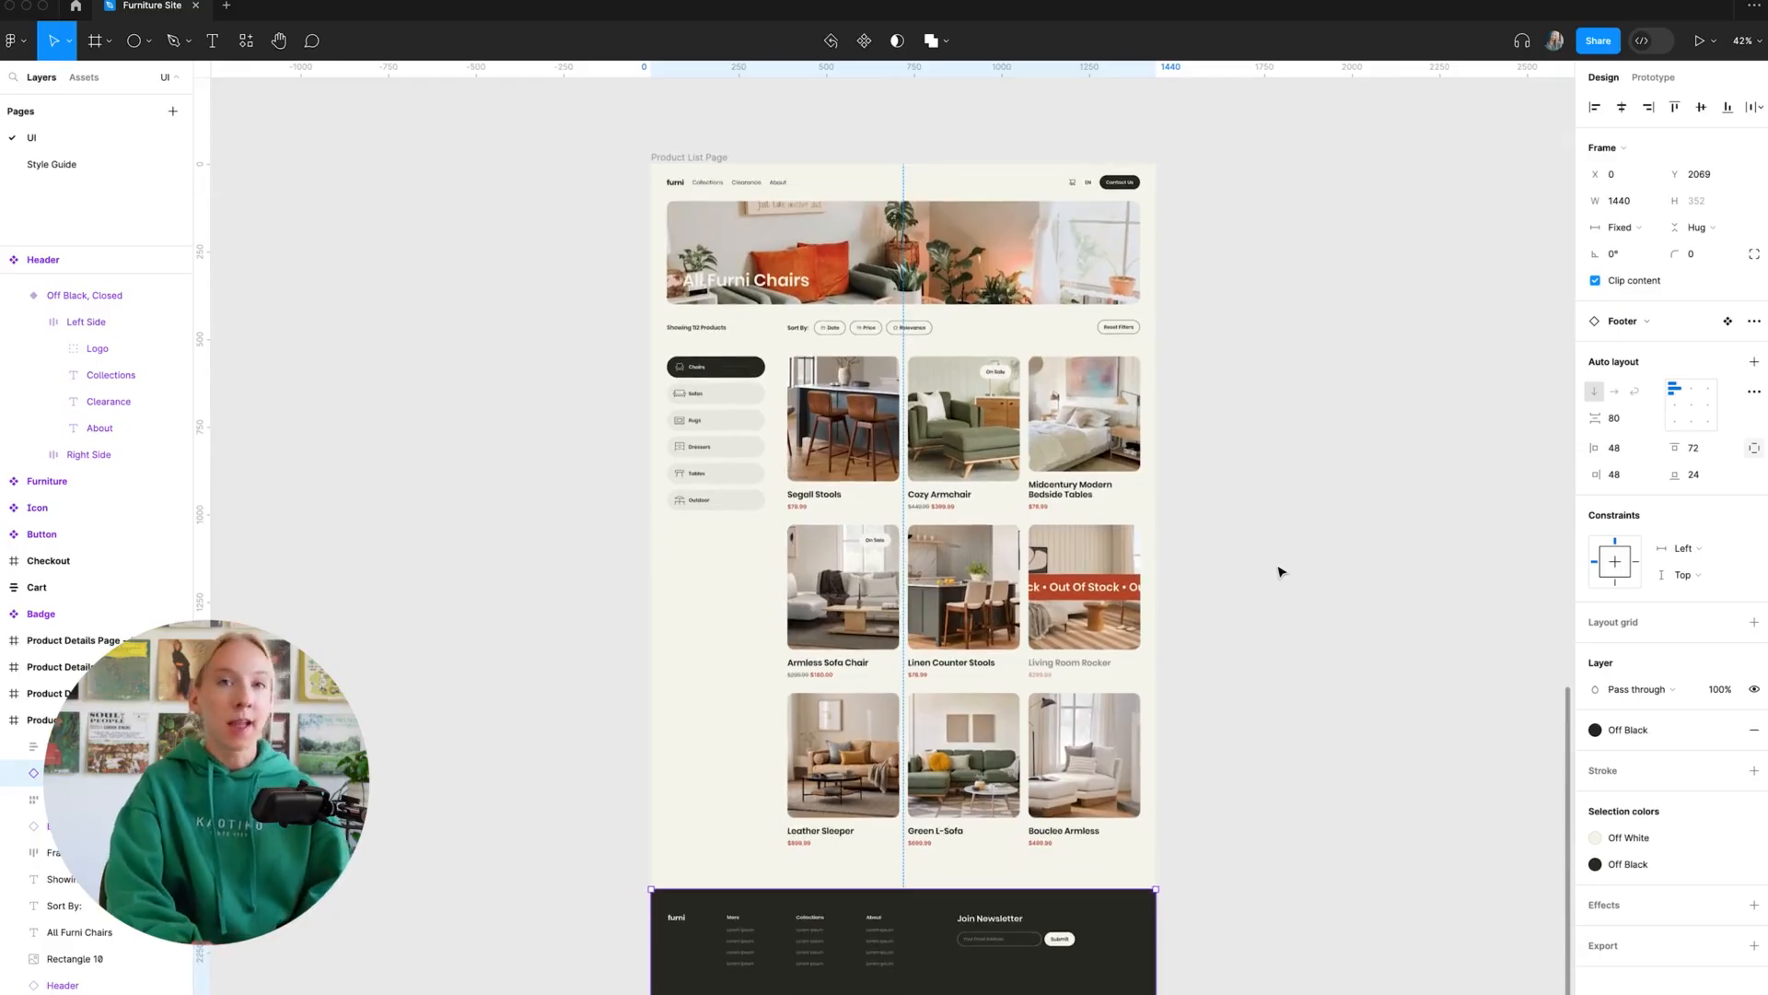
{"action": "left_click", "coordinate": [784, 135]}
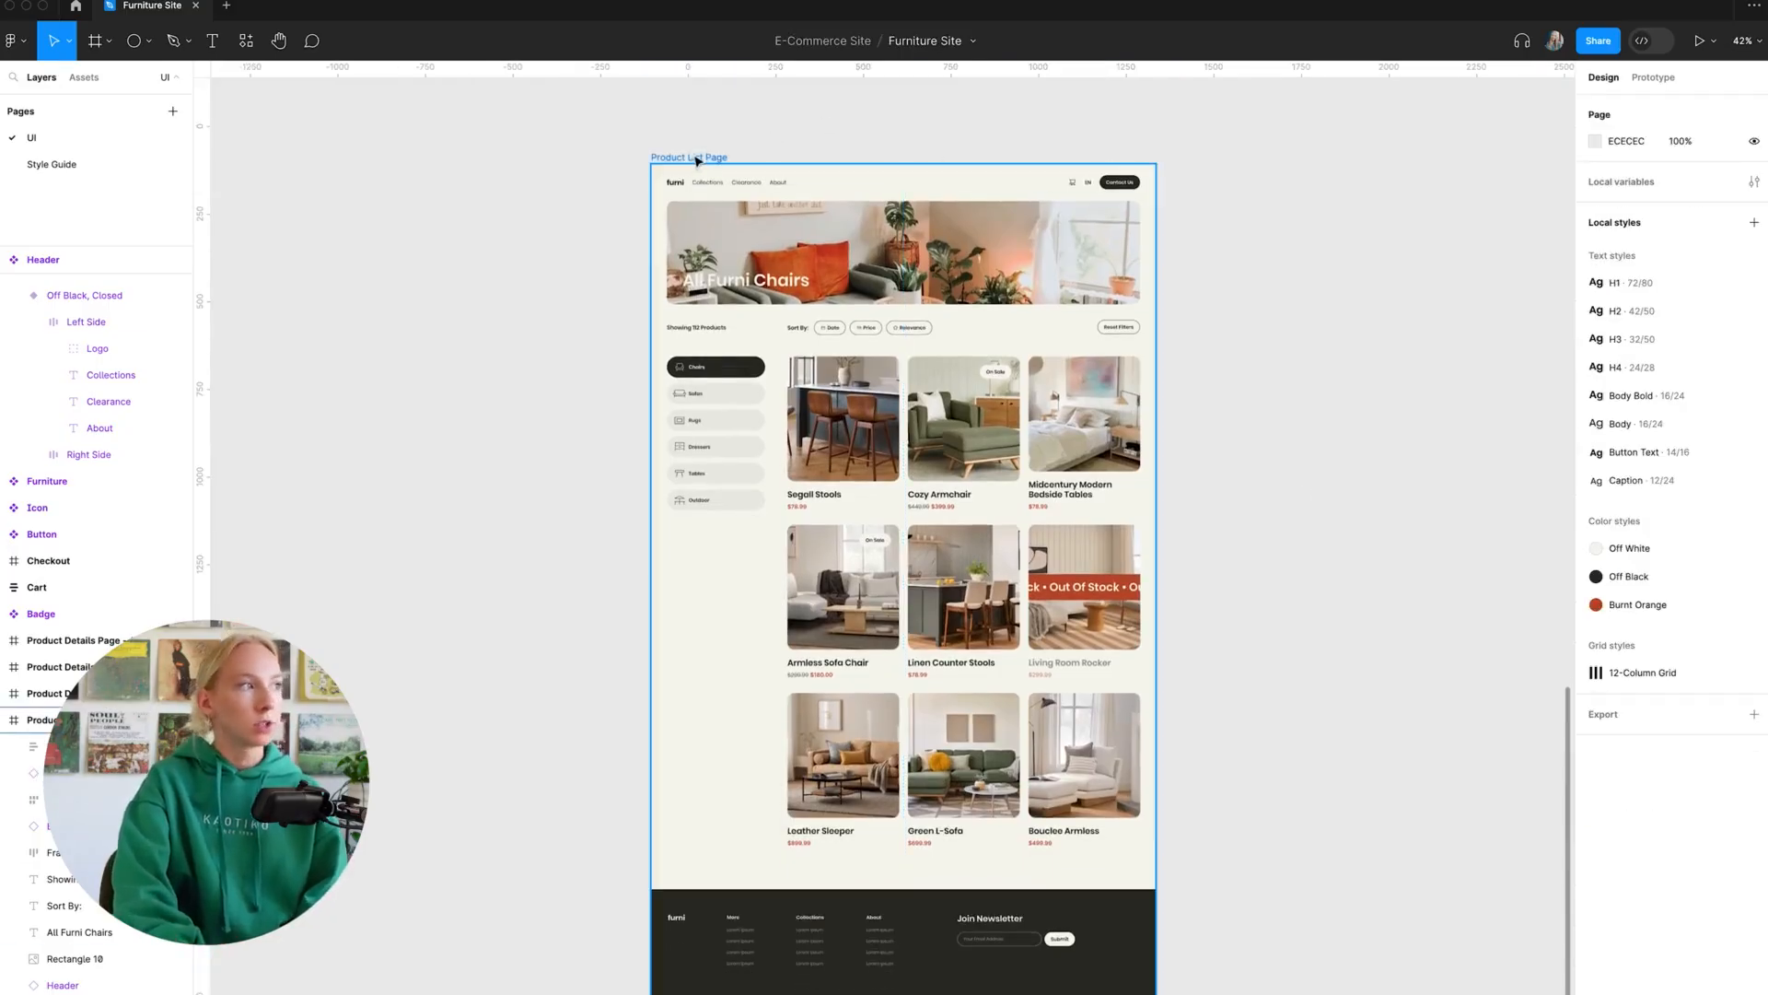
{"action": "left_click", "coordinate": [697, 158]}
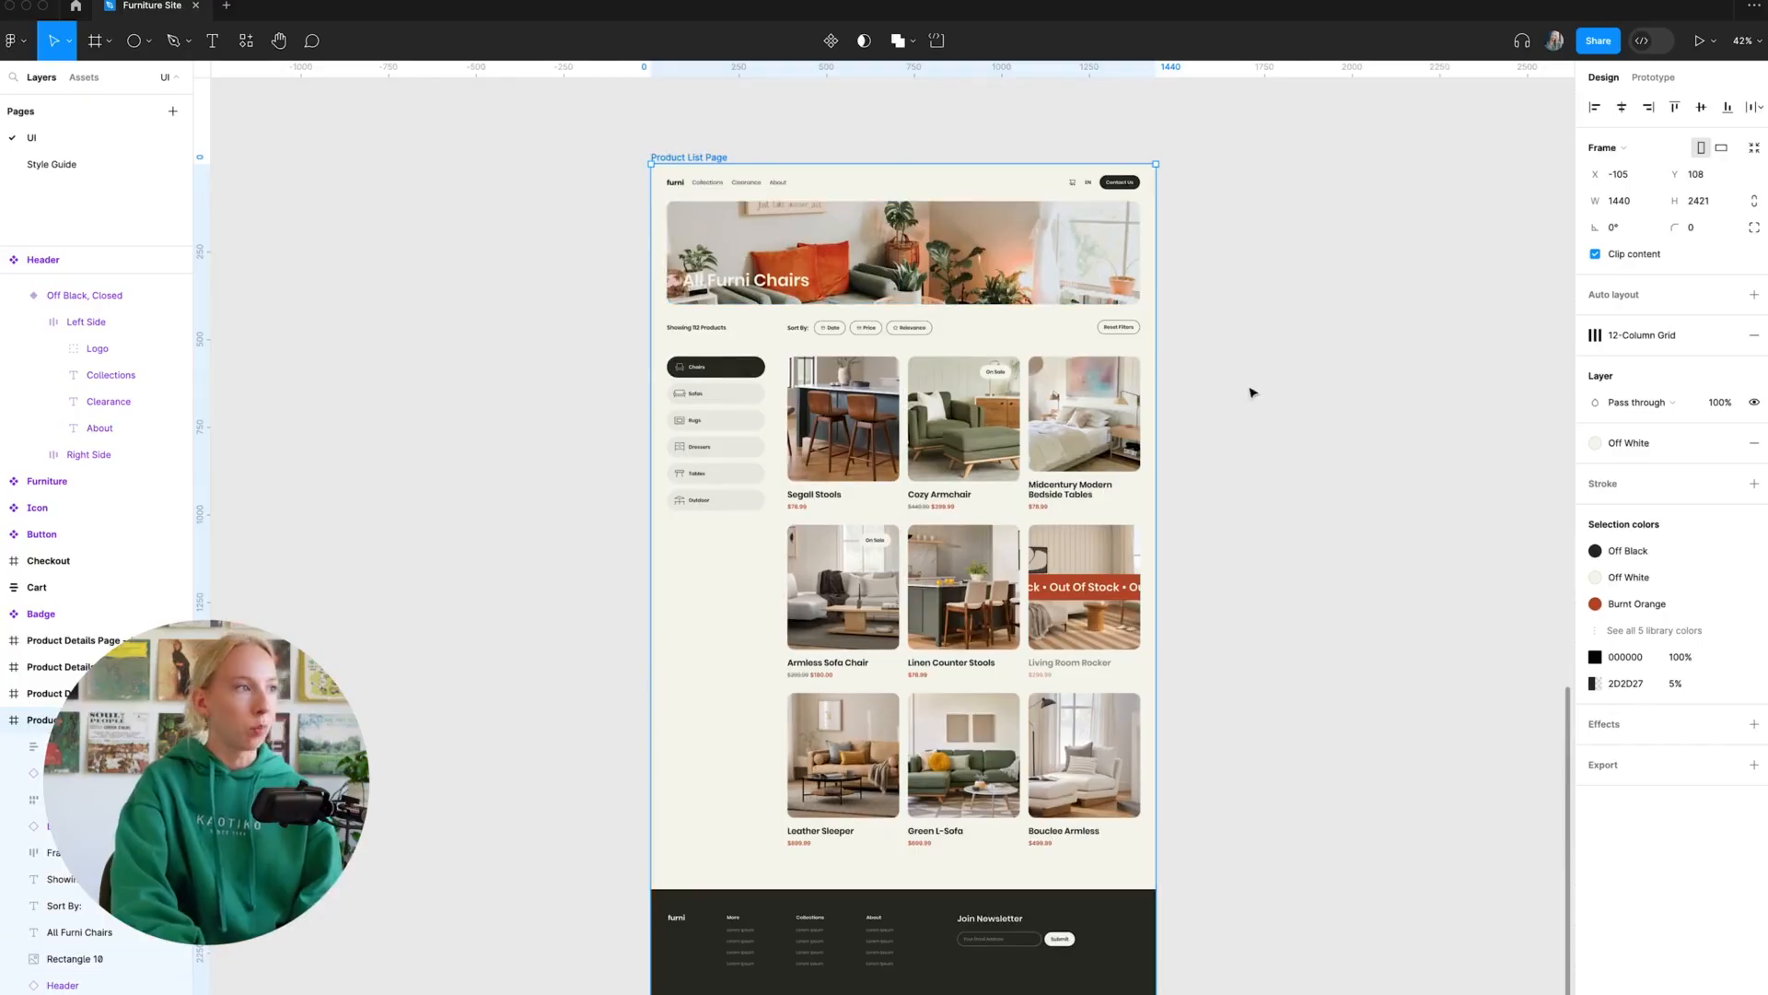
{"action": "left_click_drag", "start_coordinate": [1157, 386], "coordinate": [1402, 386]}
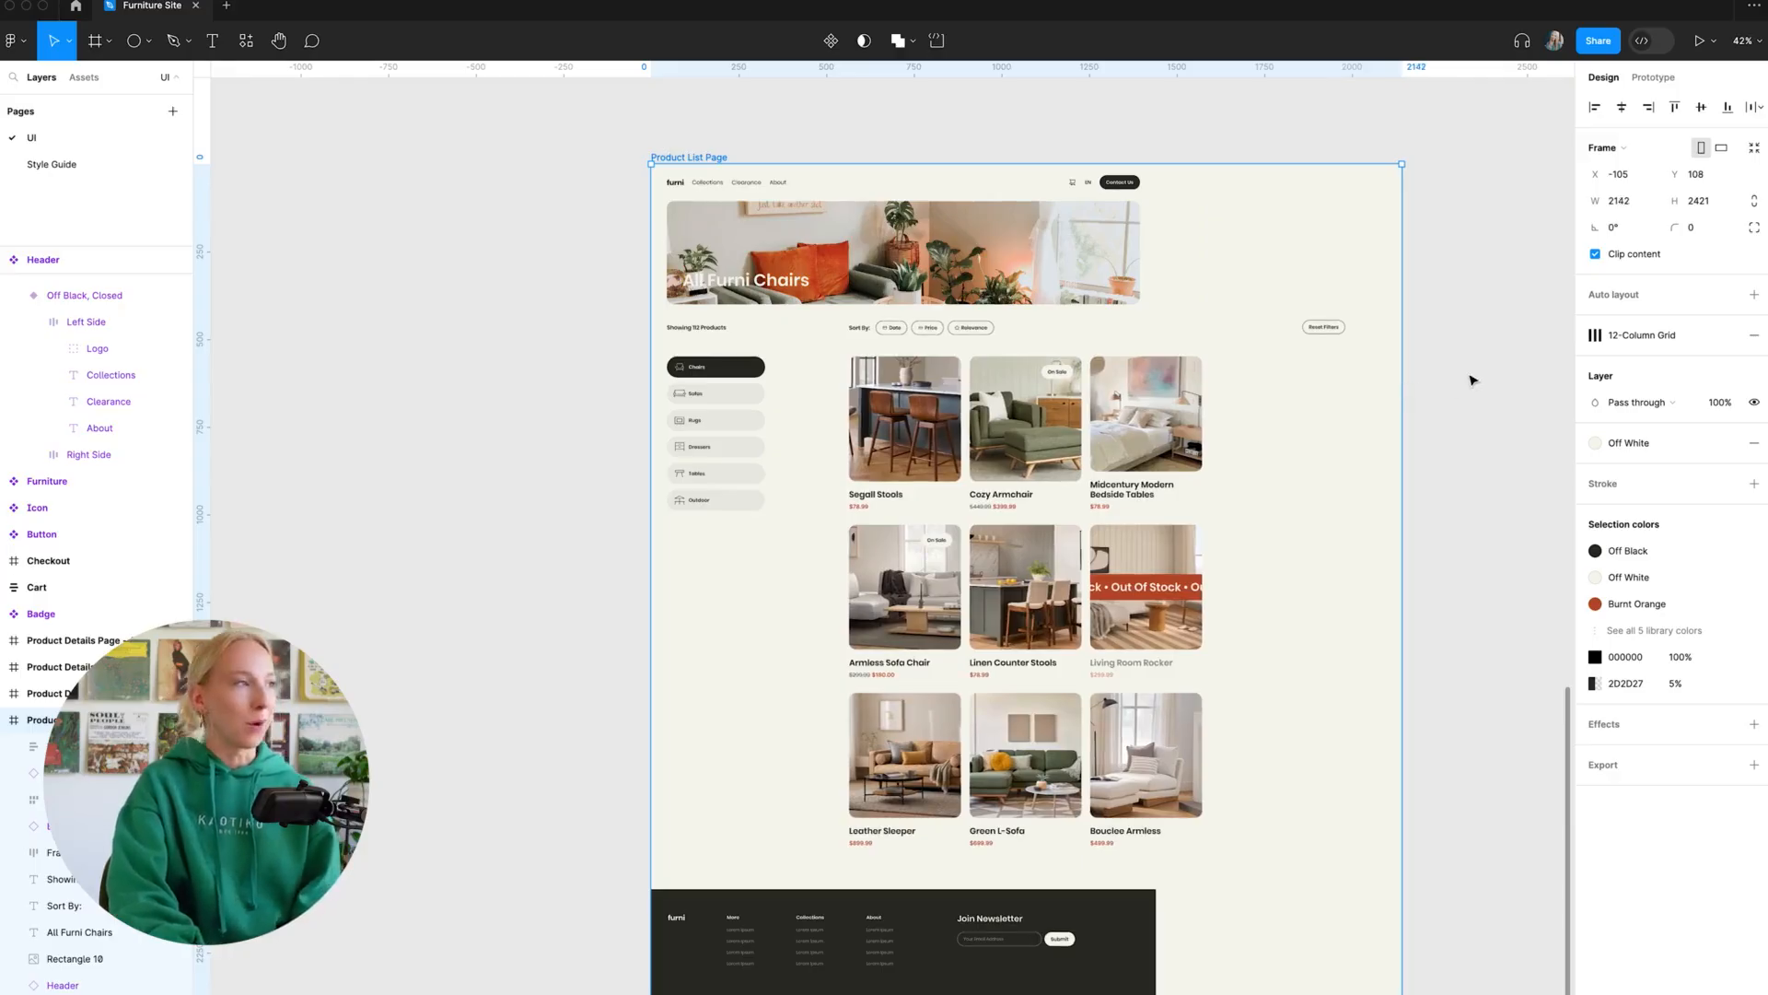
{"action": "key", "text": "ctrl+z"}
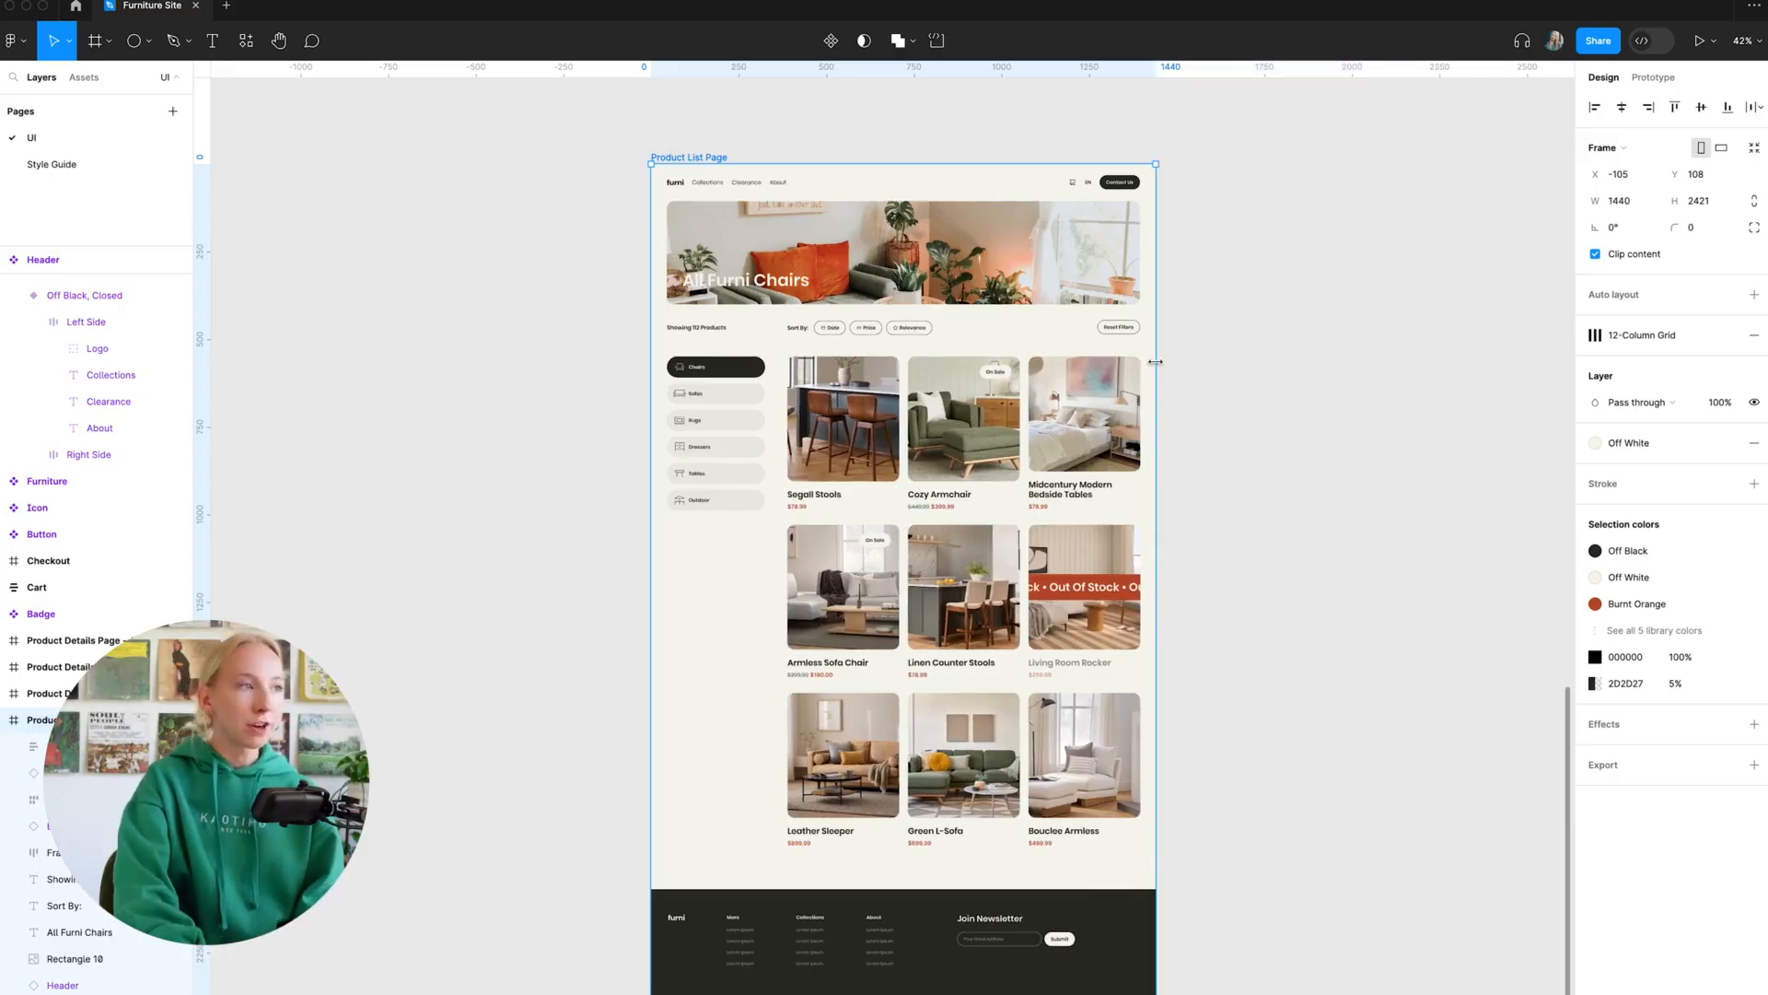
{"action": "left_click_drag", "start_coordinate": [1157, 363], "coordinate": [1330, 363]}
- Examine the sizing settings of the header, the footer and the Product List Page frame, including the header's width options
{"action": "left_click", "coordinate": [1039, 192]}
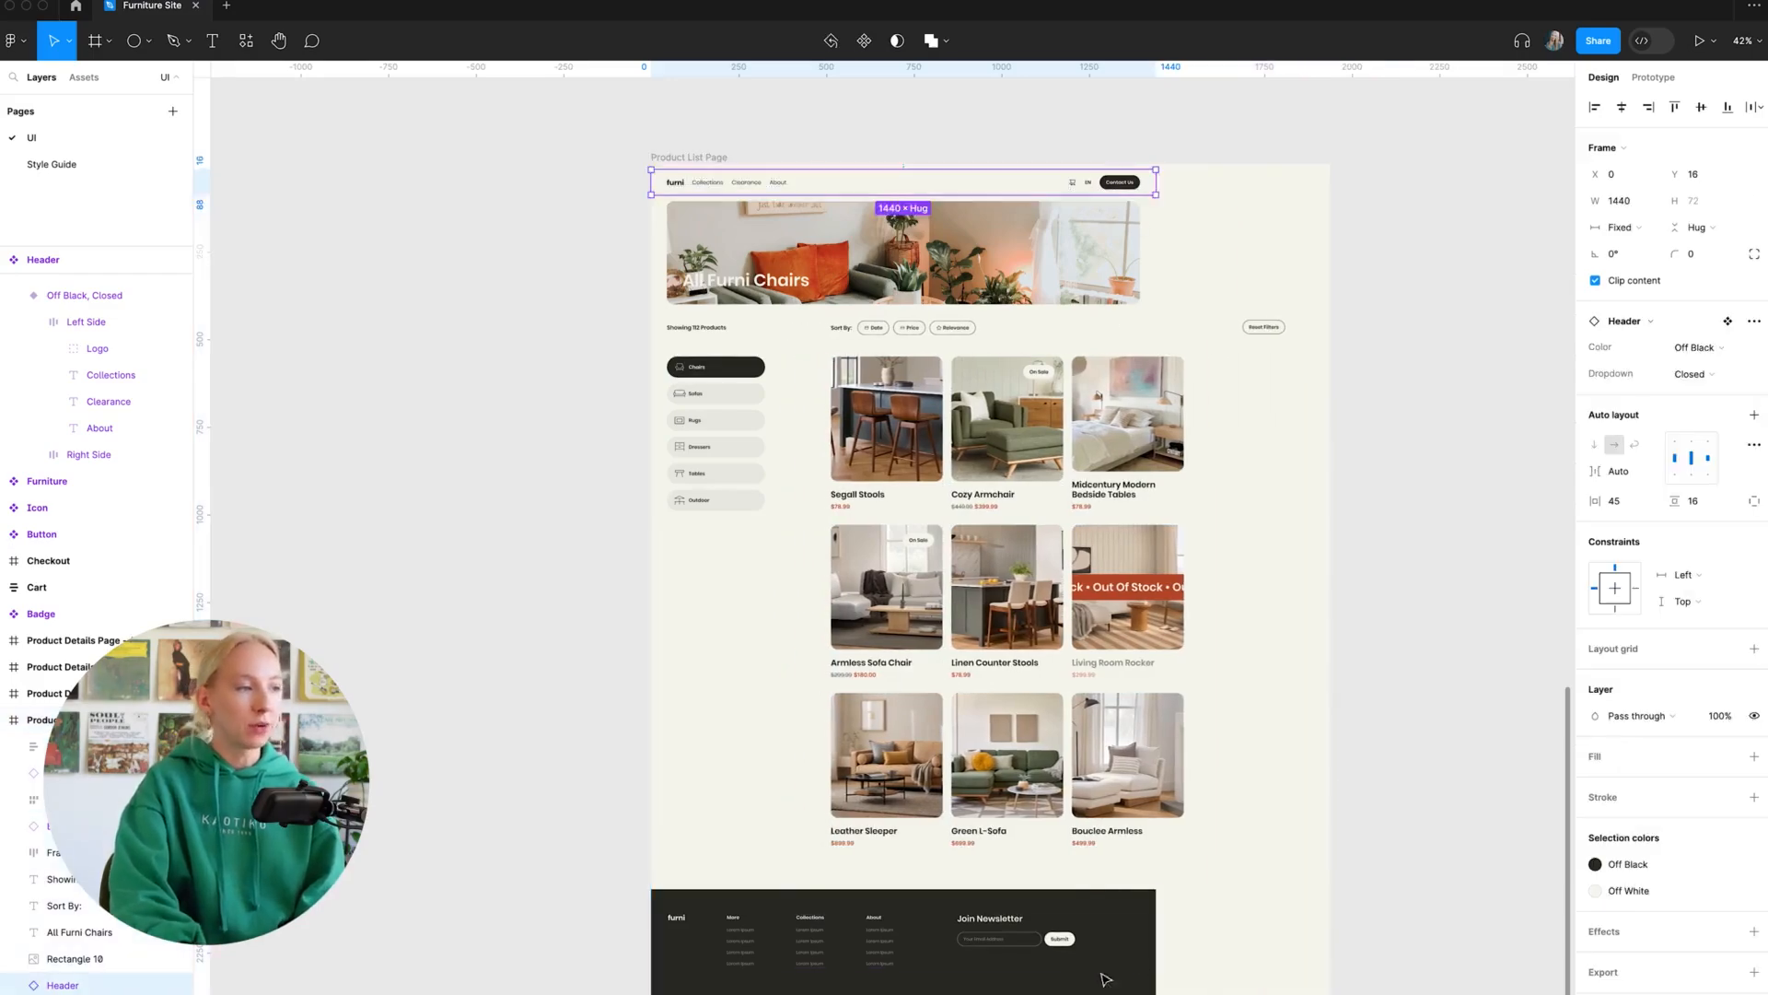
{"action": "left_click", "coordinate": [1068, 979]}
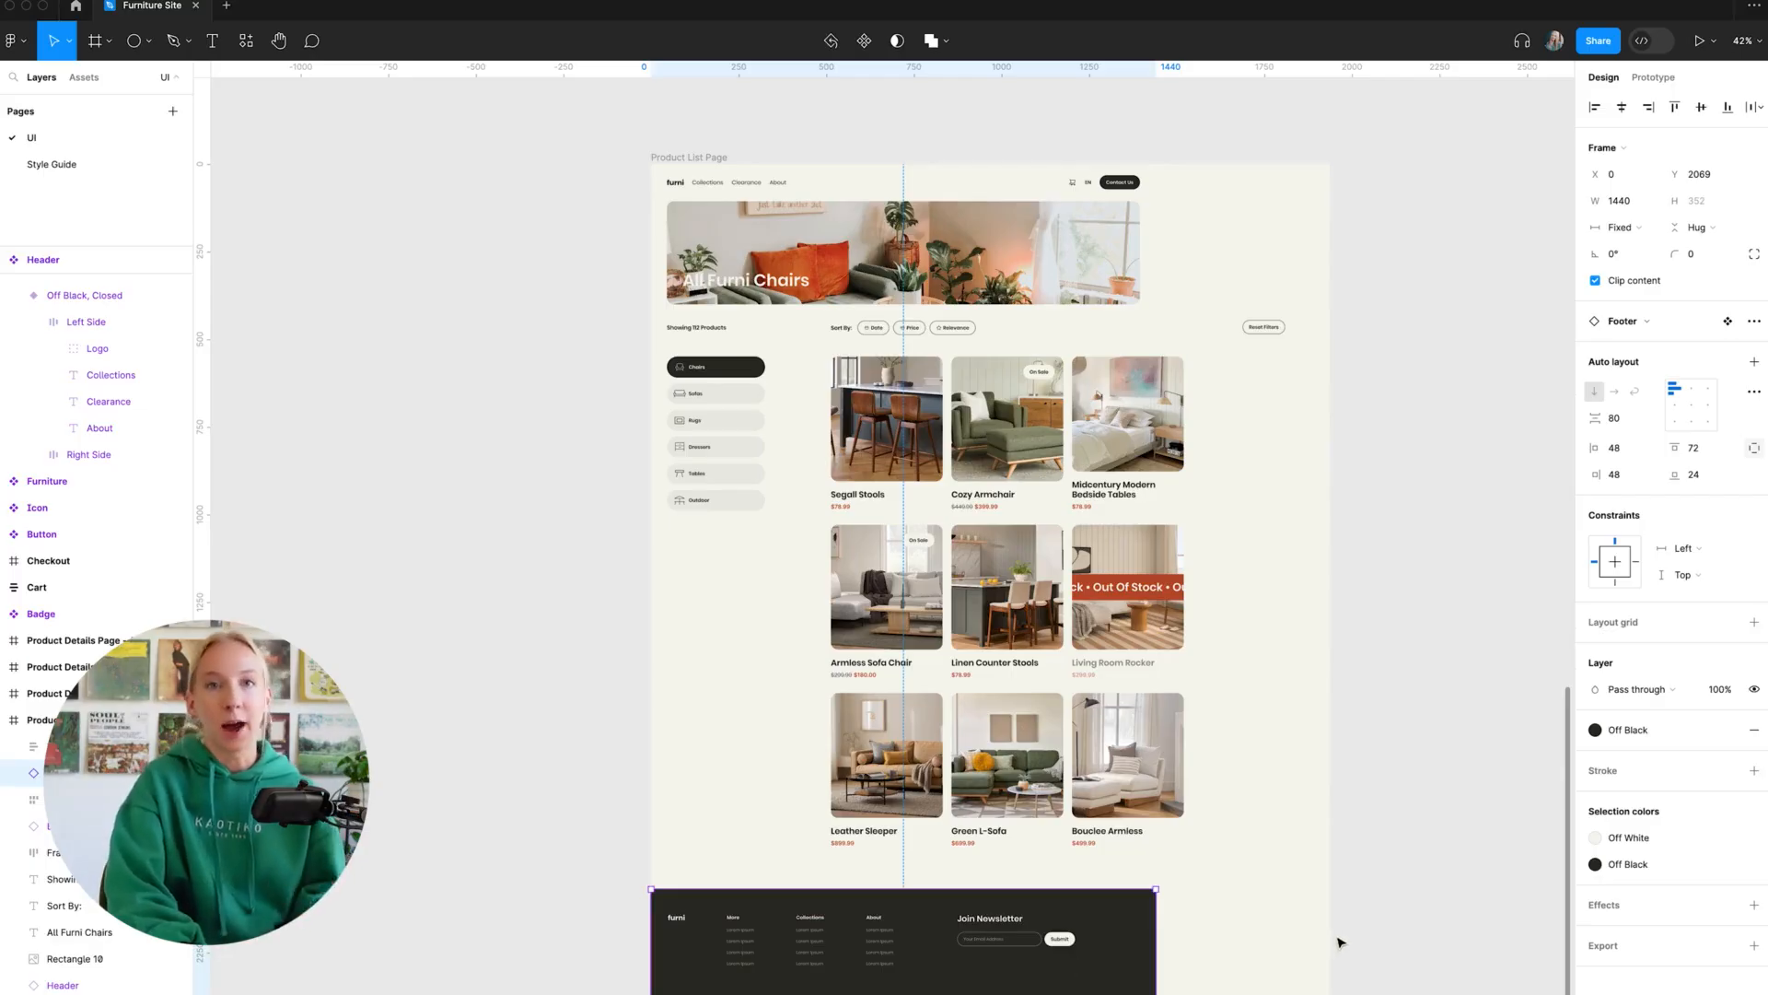
{"action": "left_click", "coordinate": [914, 185]}
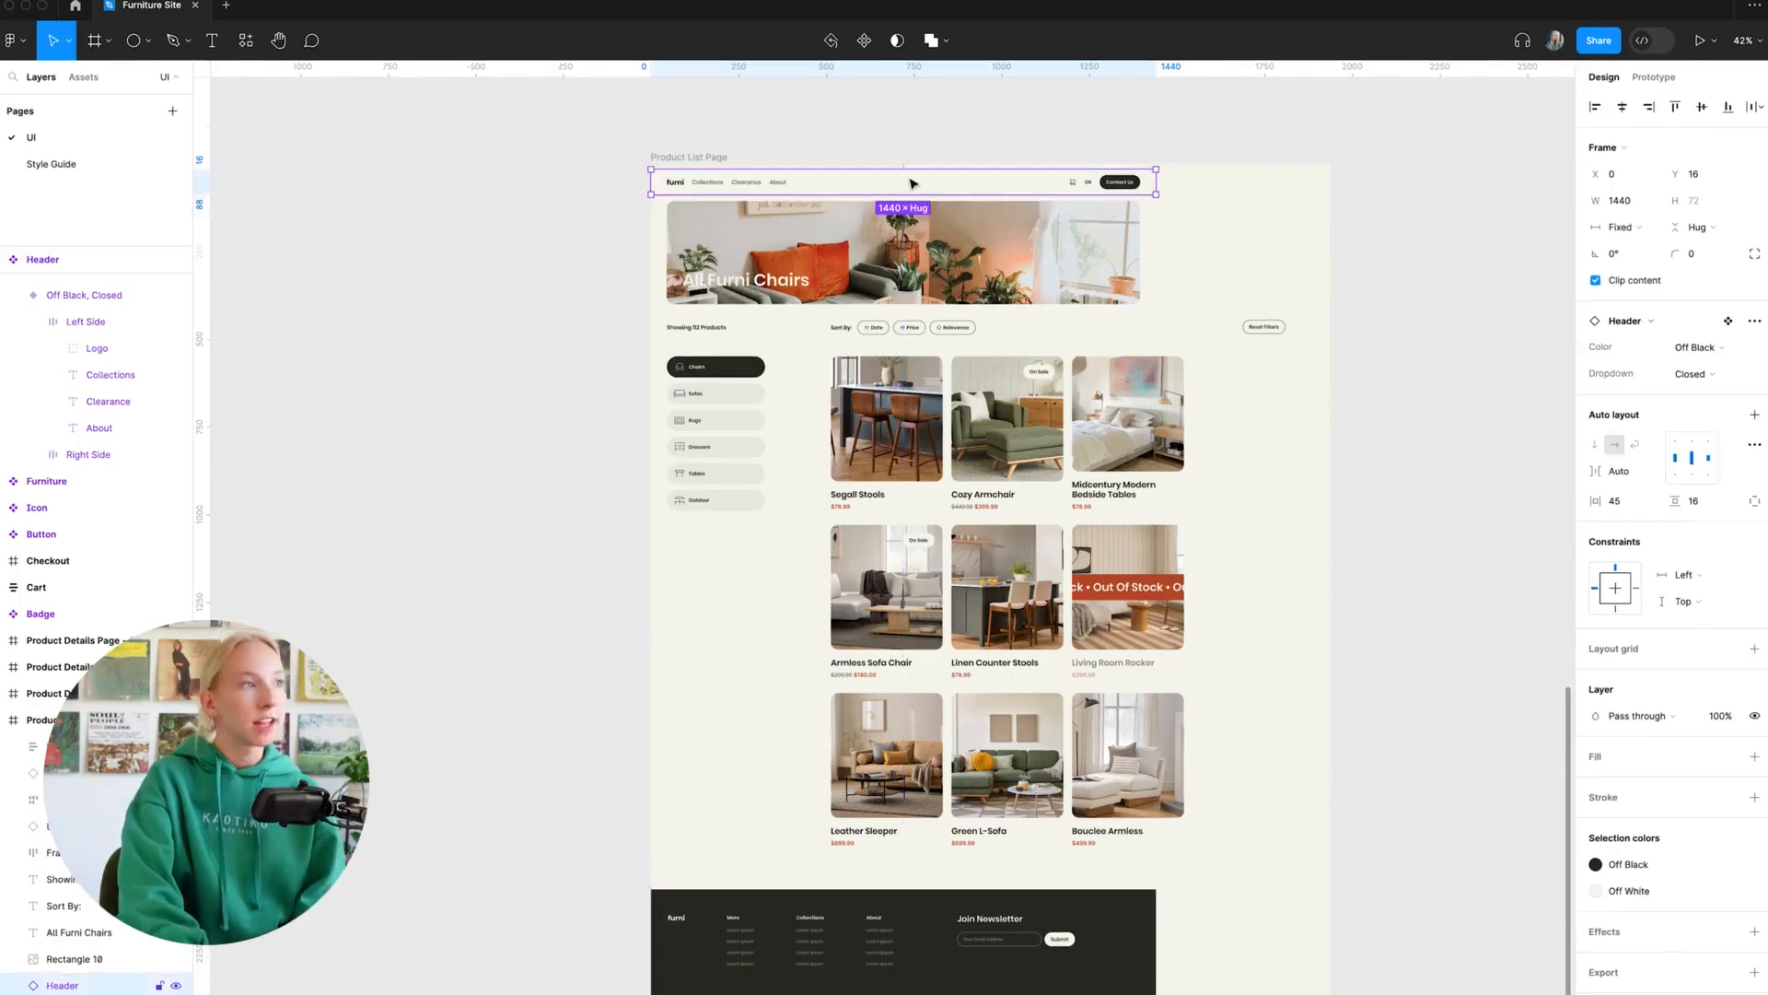
{"action": "left_click", "coordinate": [1636, 226]}
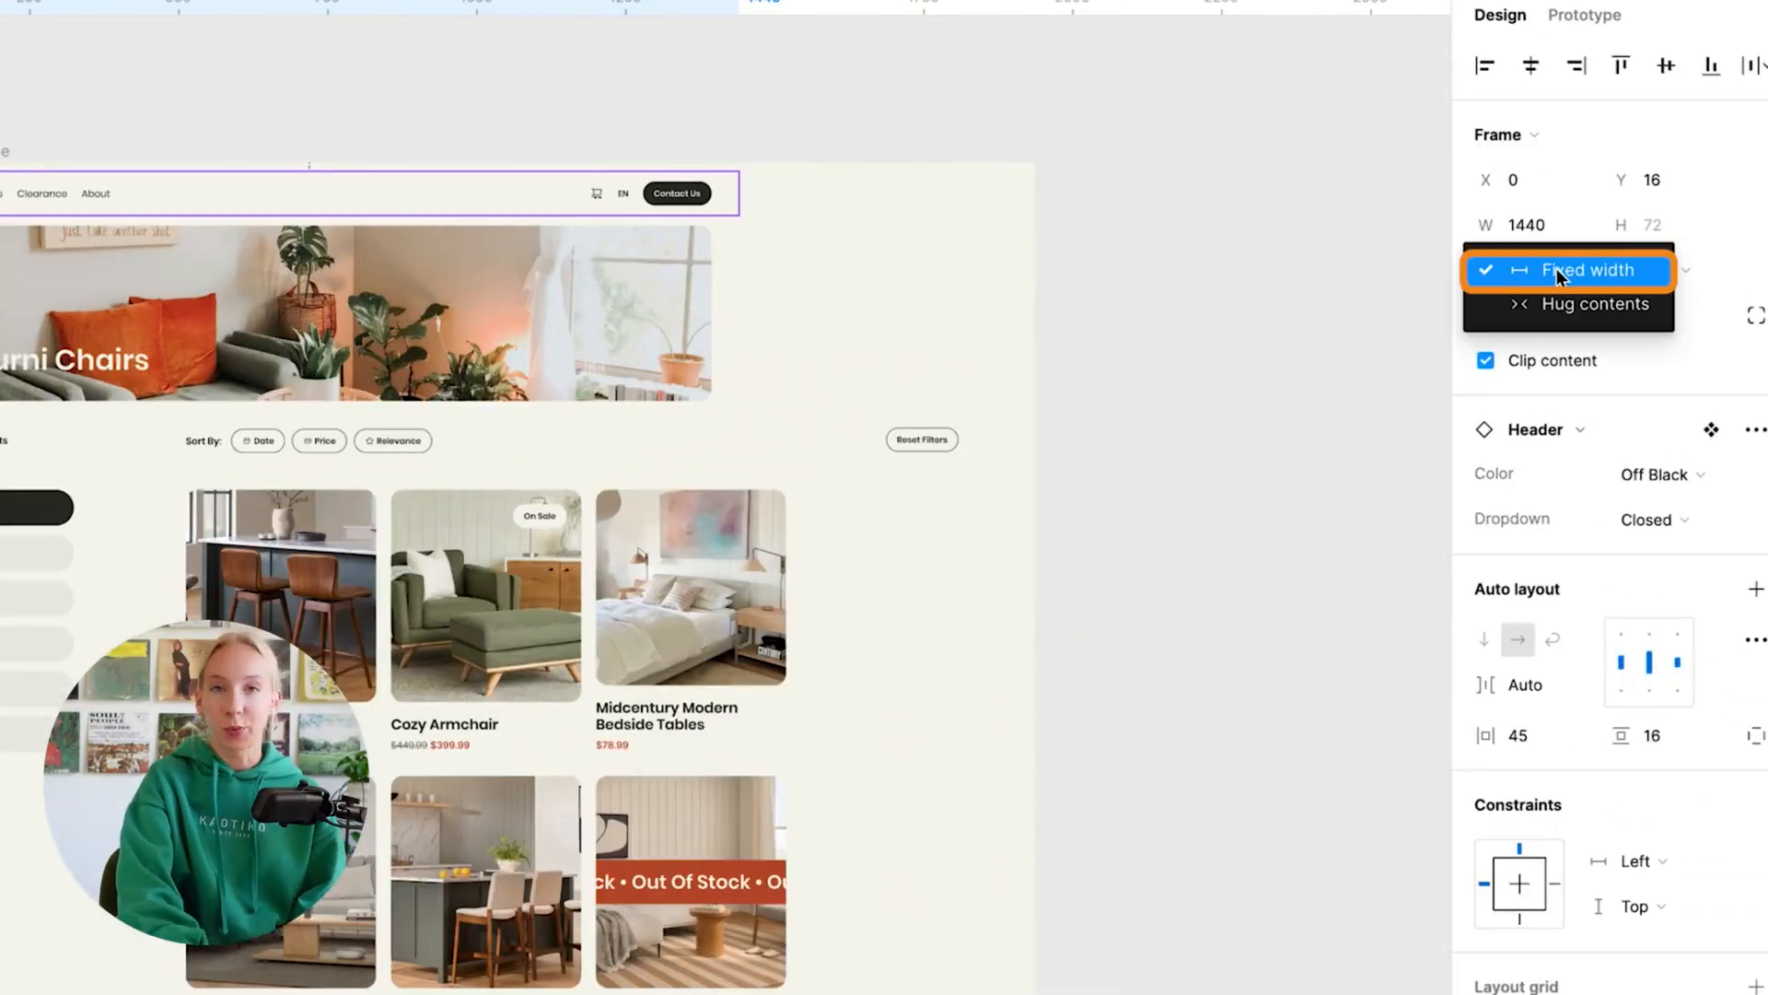
{"action": "left_click", "coordinate": [1528, 270]}
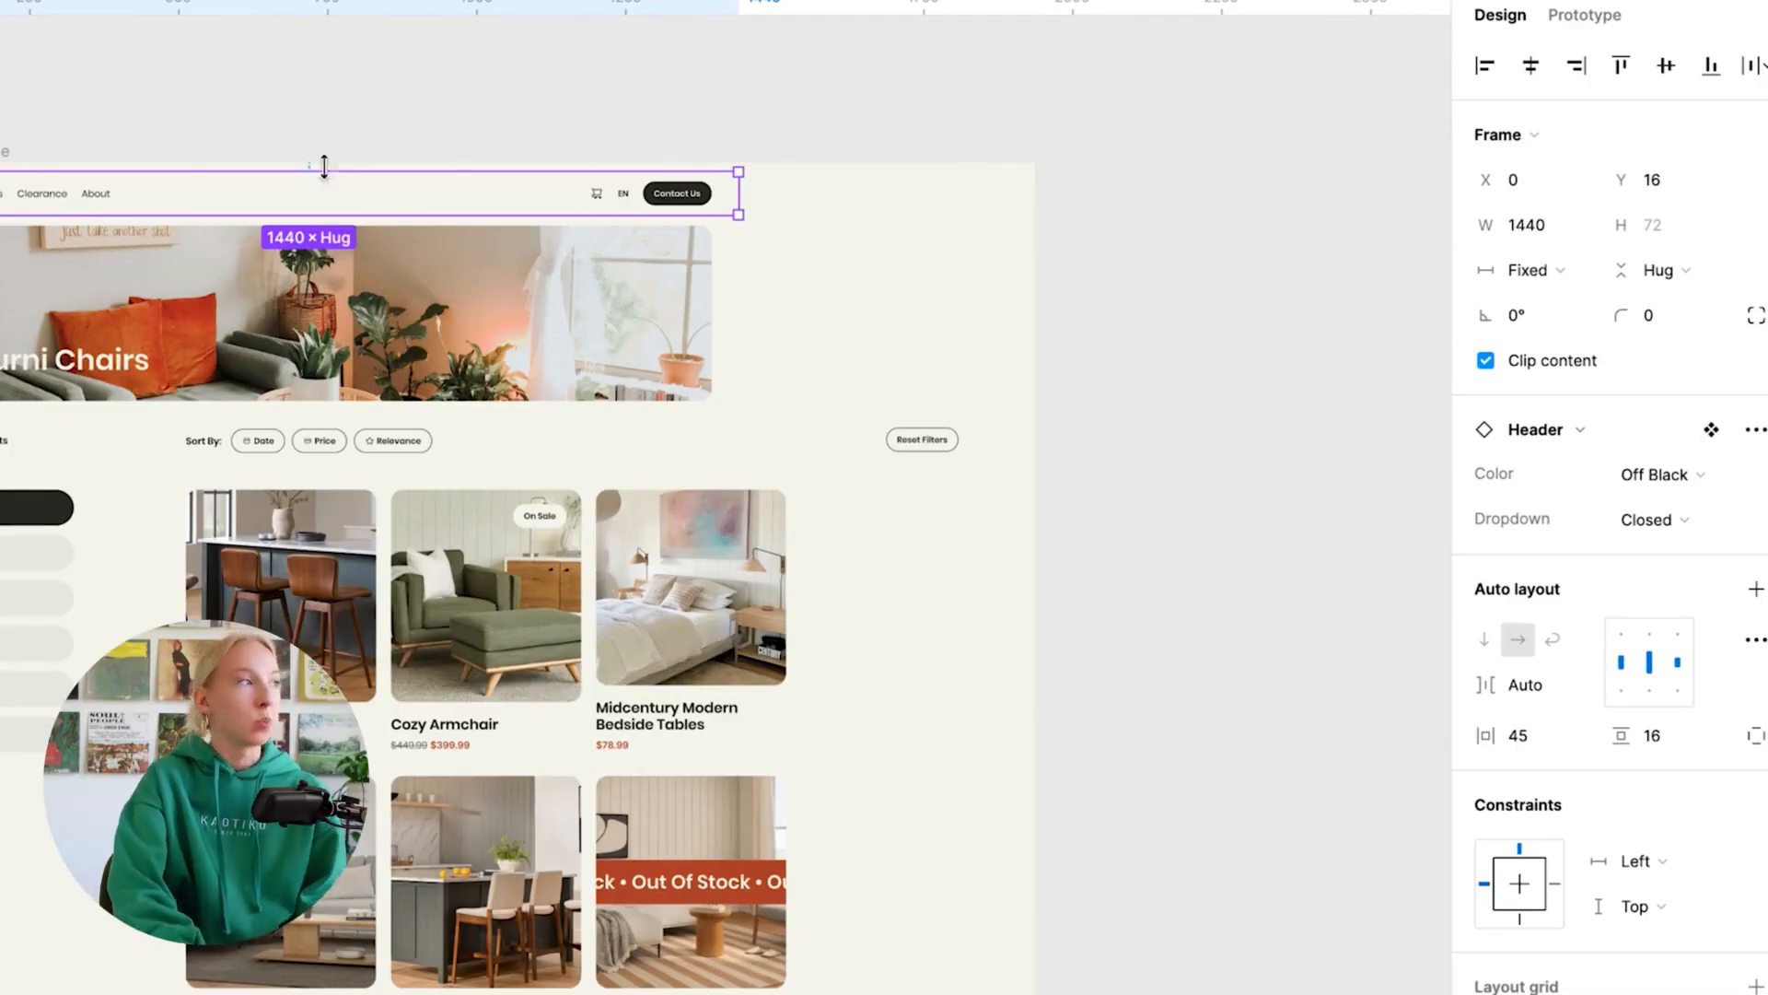
{"action": "left_click", "coordinate": [3, 152]}
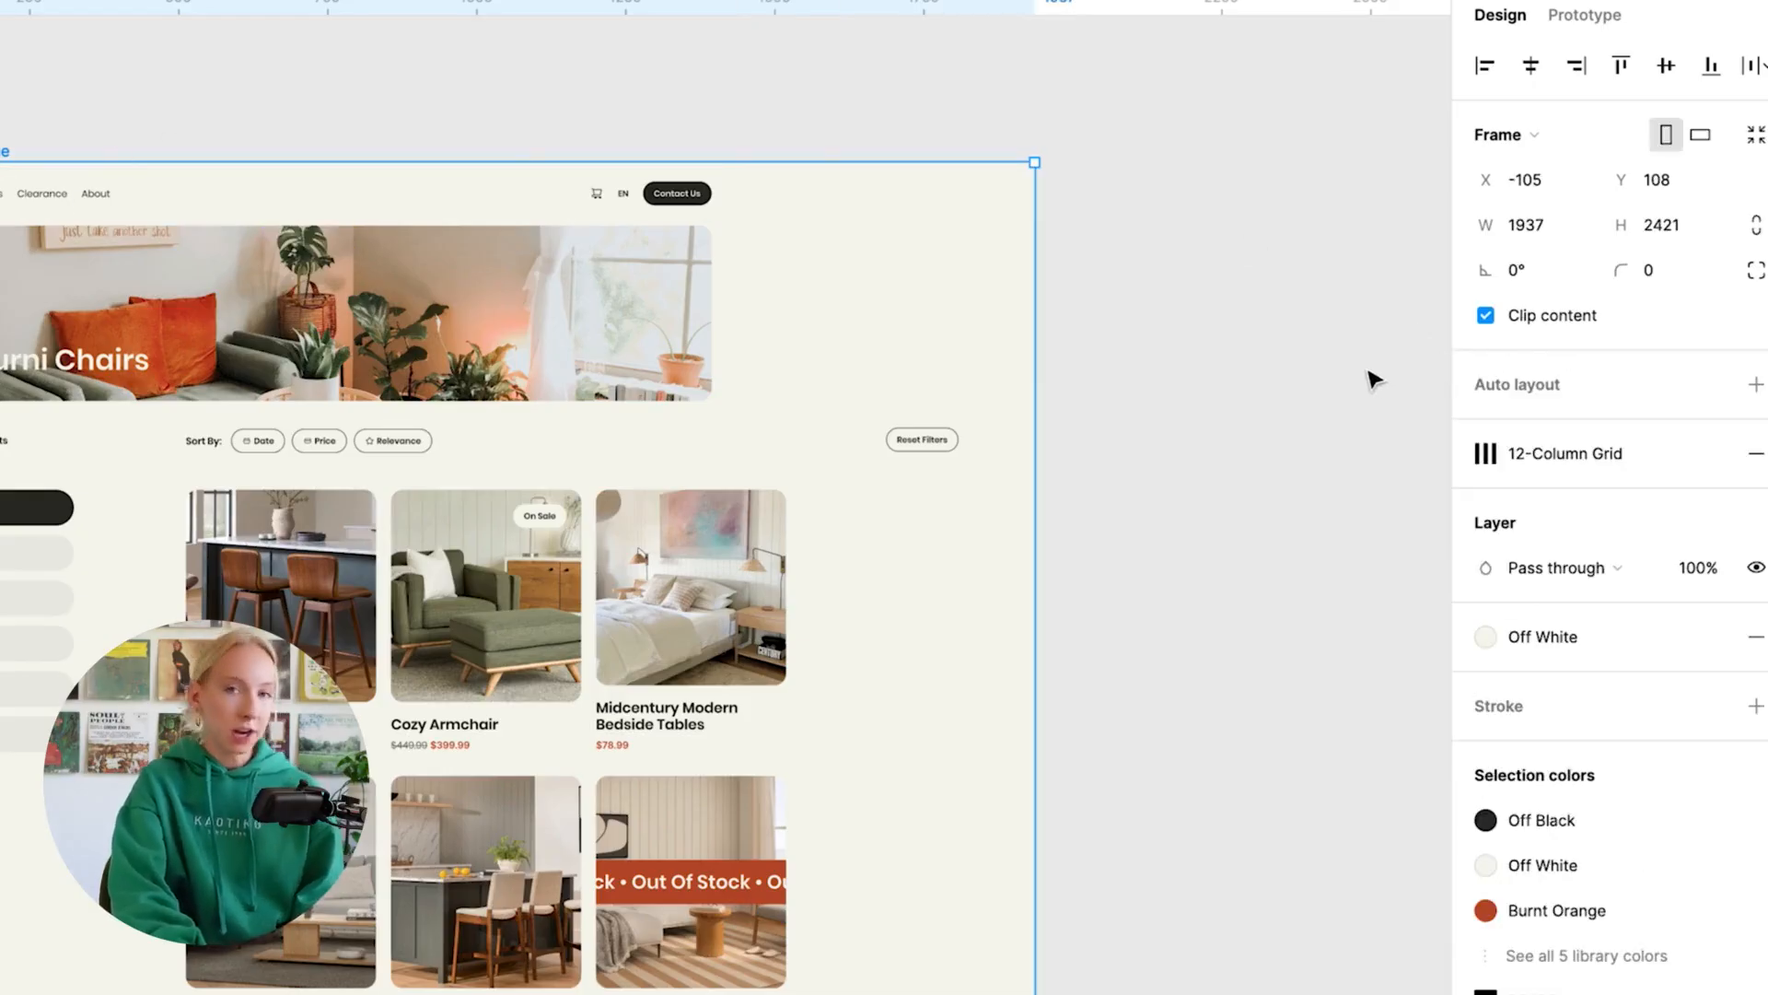
{"action": "left_click", "coordinate": [1138, 493]}
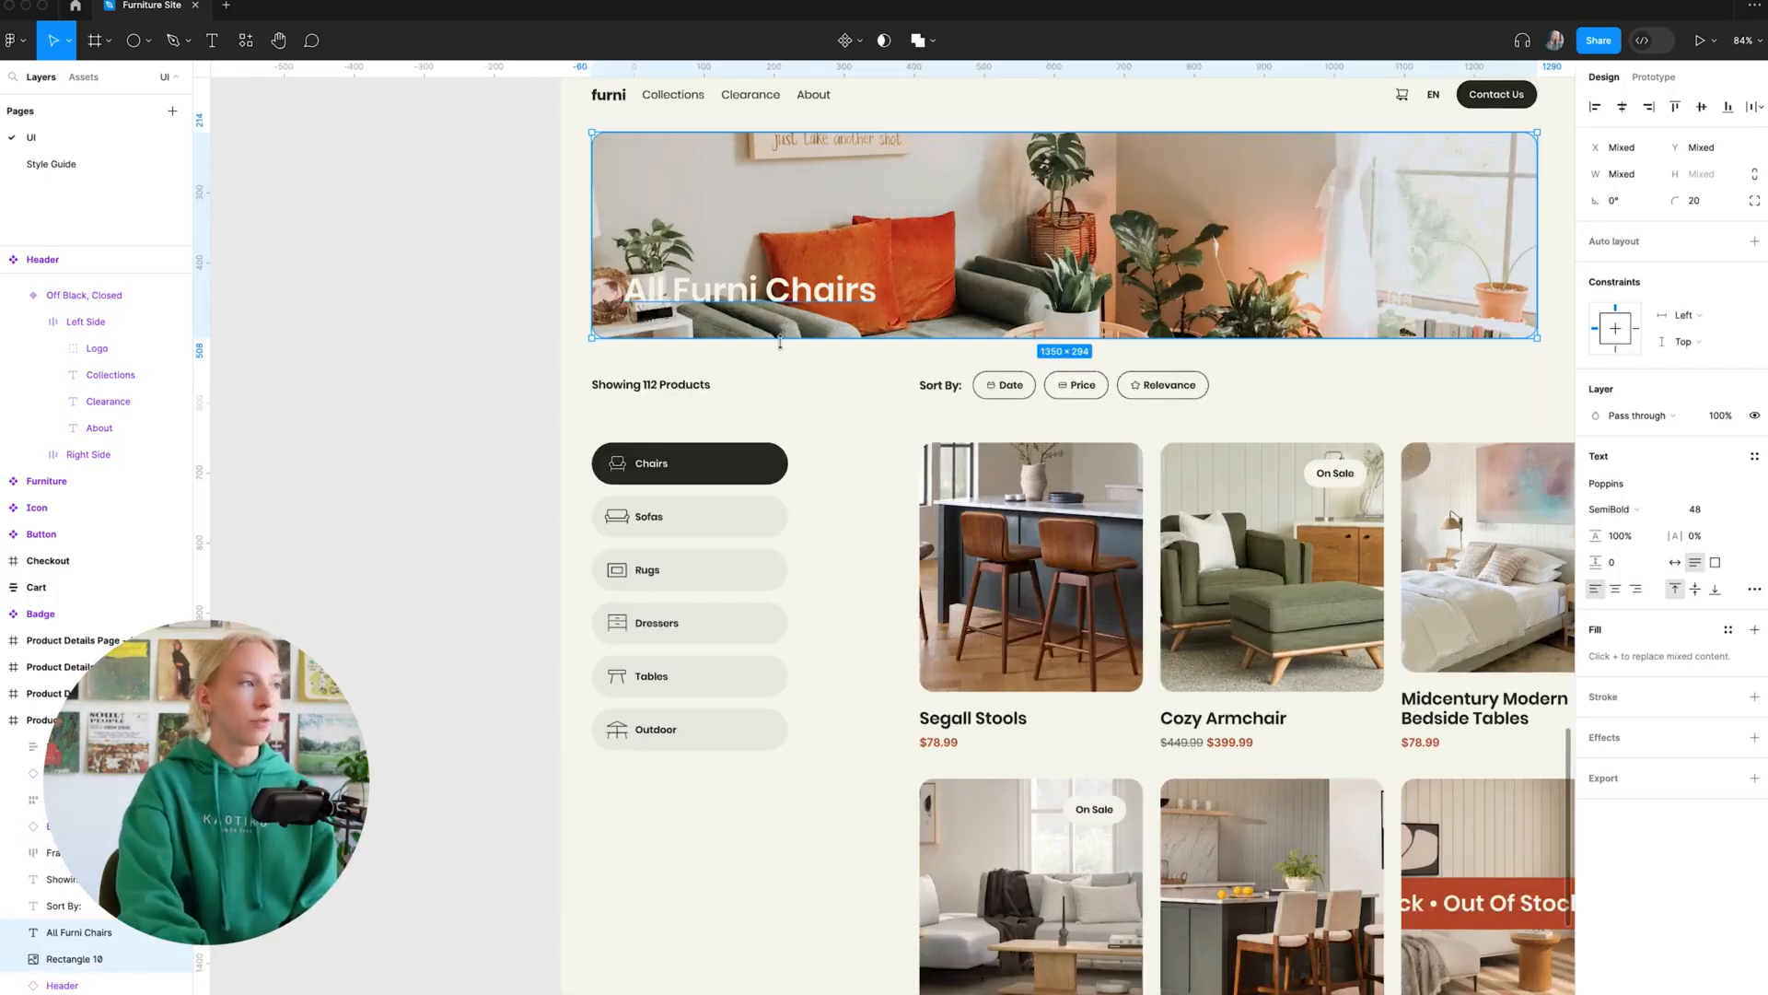
- Frame the hero image with its All Furni Chairs heading, and frame the product count, sort buttons and Reset Filters row
{"action": "left_click_drag", "start_coordinate": [514, 236], "coordinate": [745, 367]}
{"action": "right_click", "coordinate": [776, 235]}
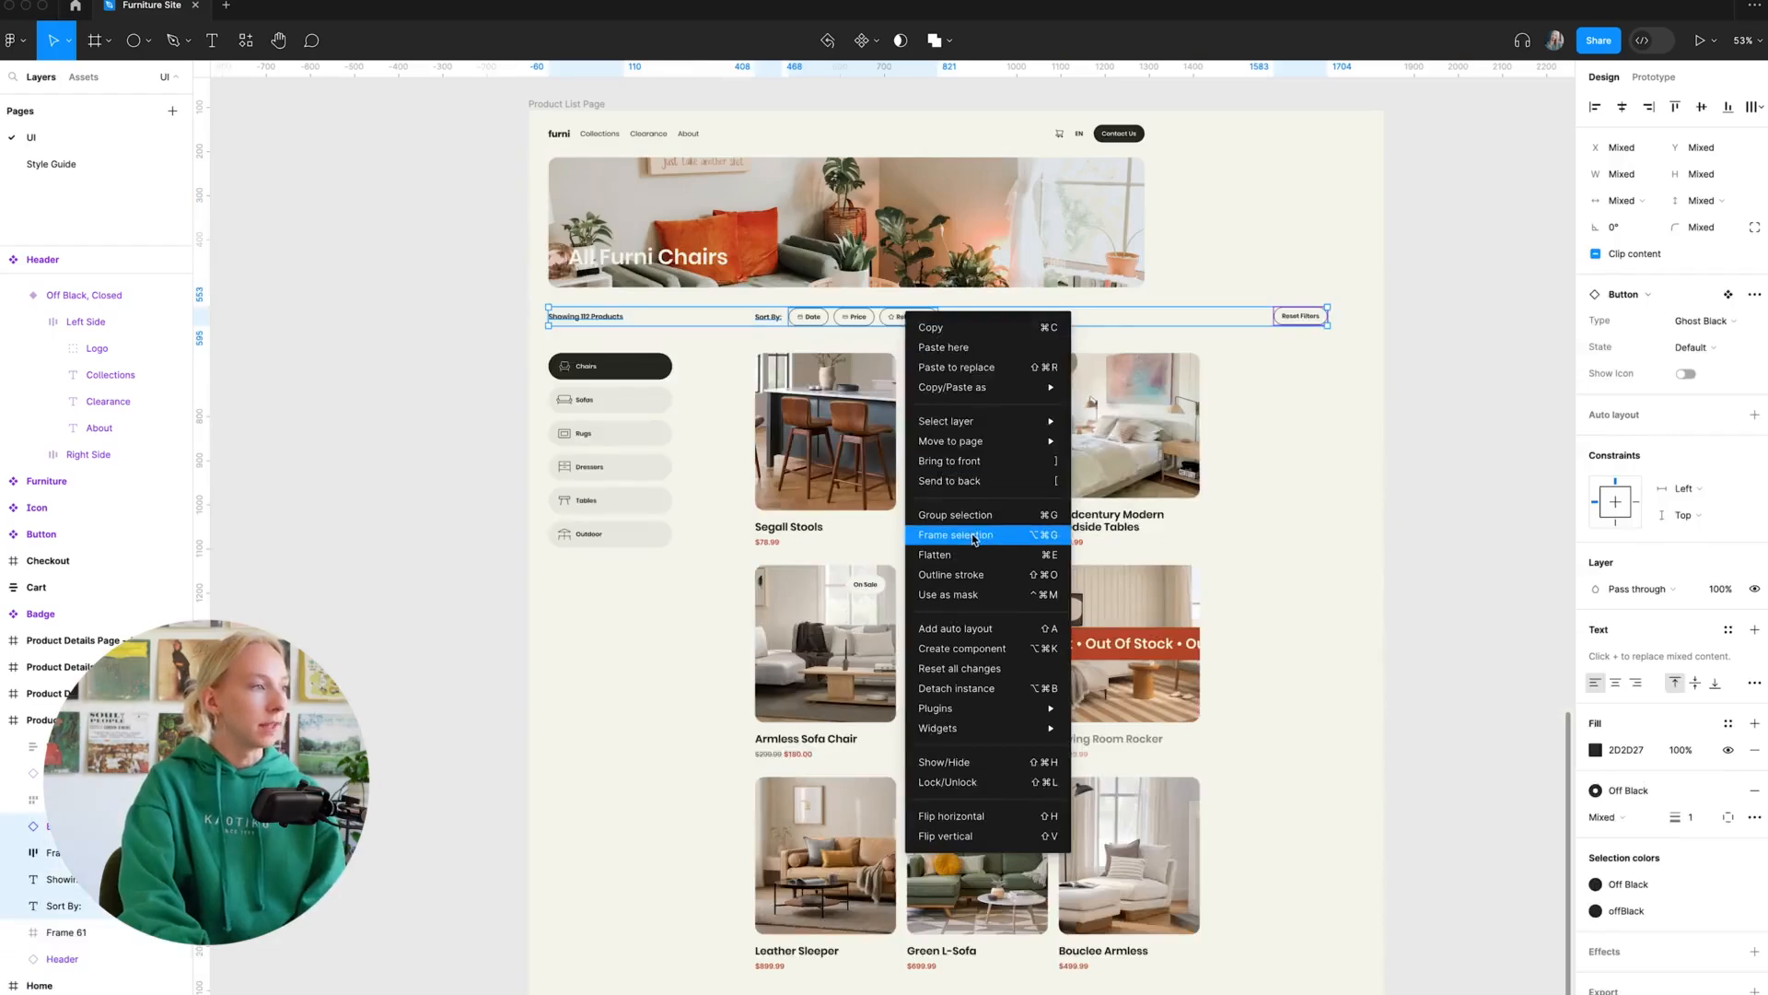
{"action": "left_click", "coordinate": [977, 541]}
{"action": "left_click", "coordinate": [1326, 429]}
- Select the furniture category list and the product grid and wrap them together in one frame
{"action": "left_click_drag", "start_coordinate": [478, 340], "coordinate": [721, 597]}
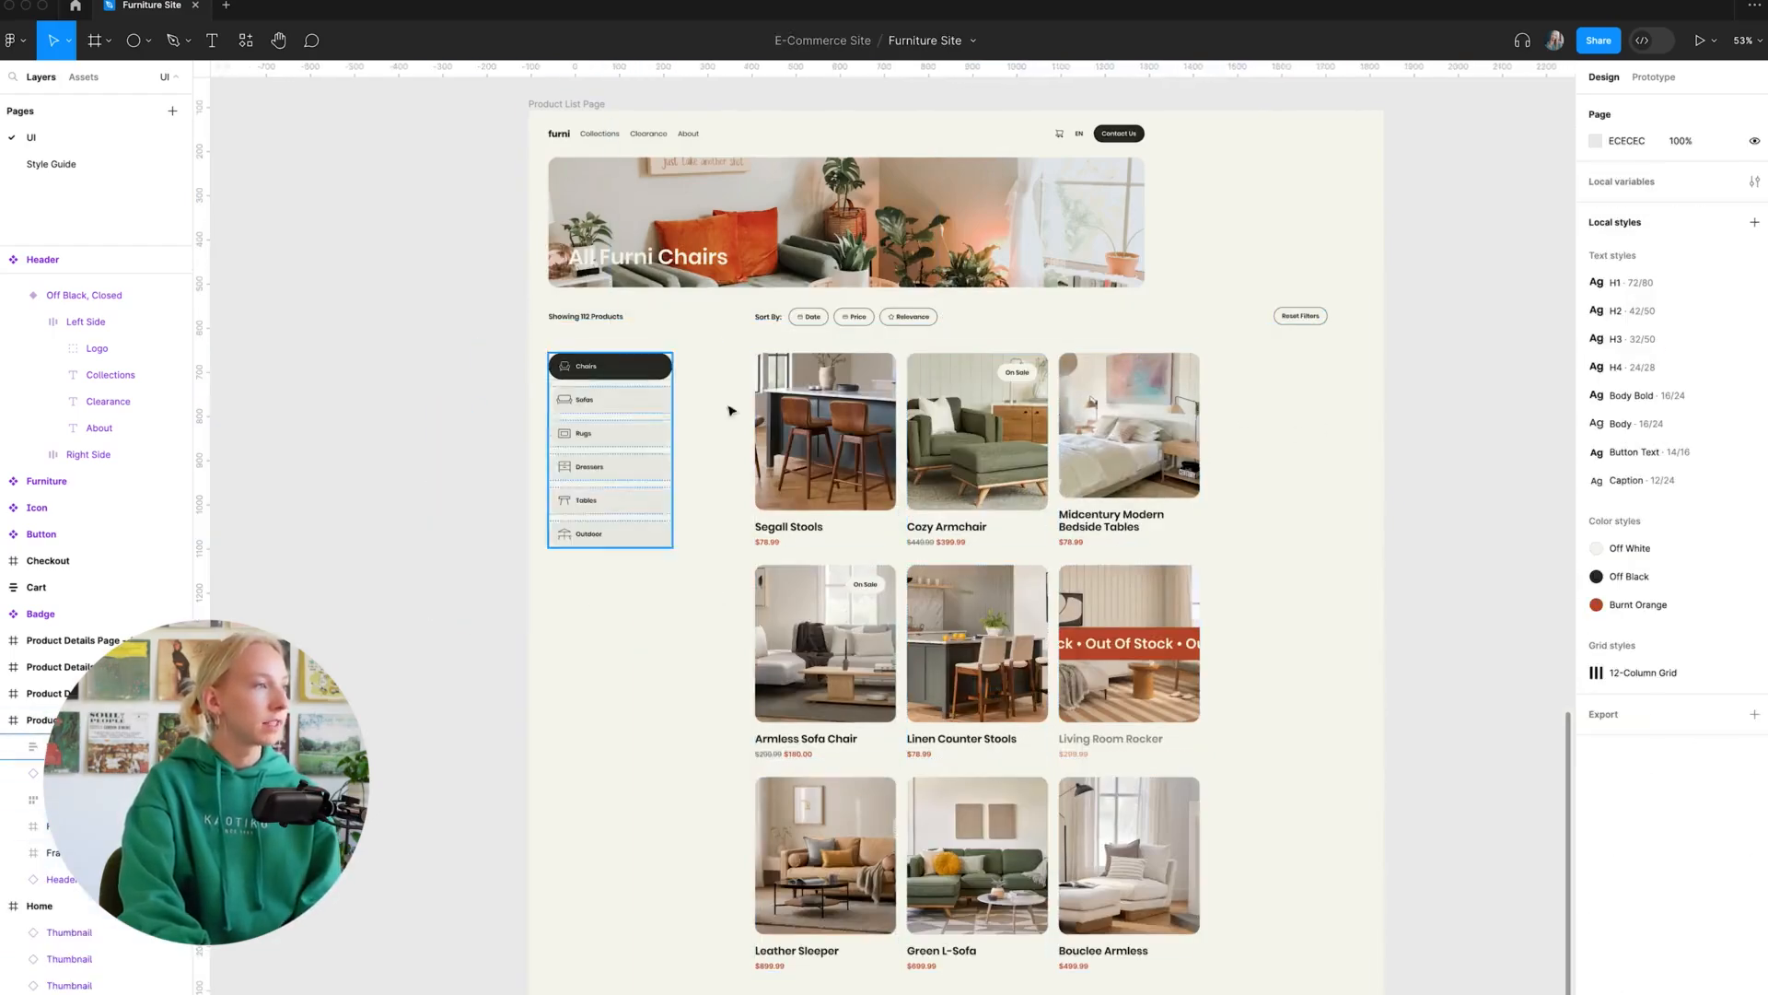
{"action": "left_click", "coordinate": [815, 407]}
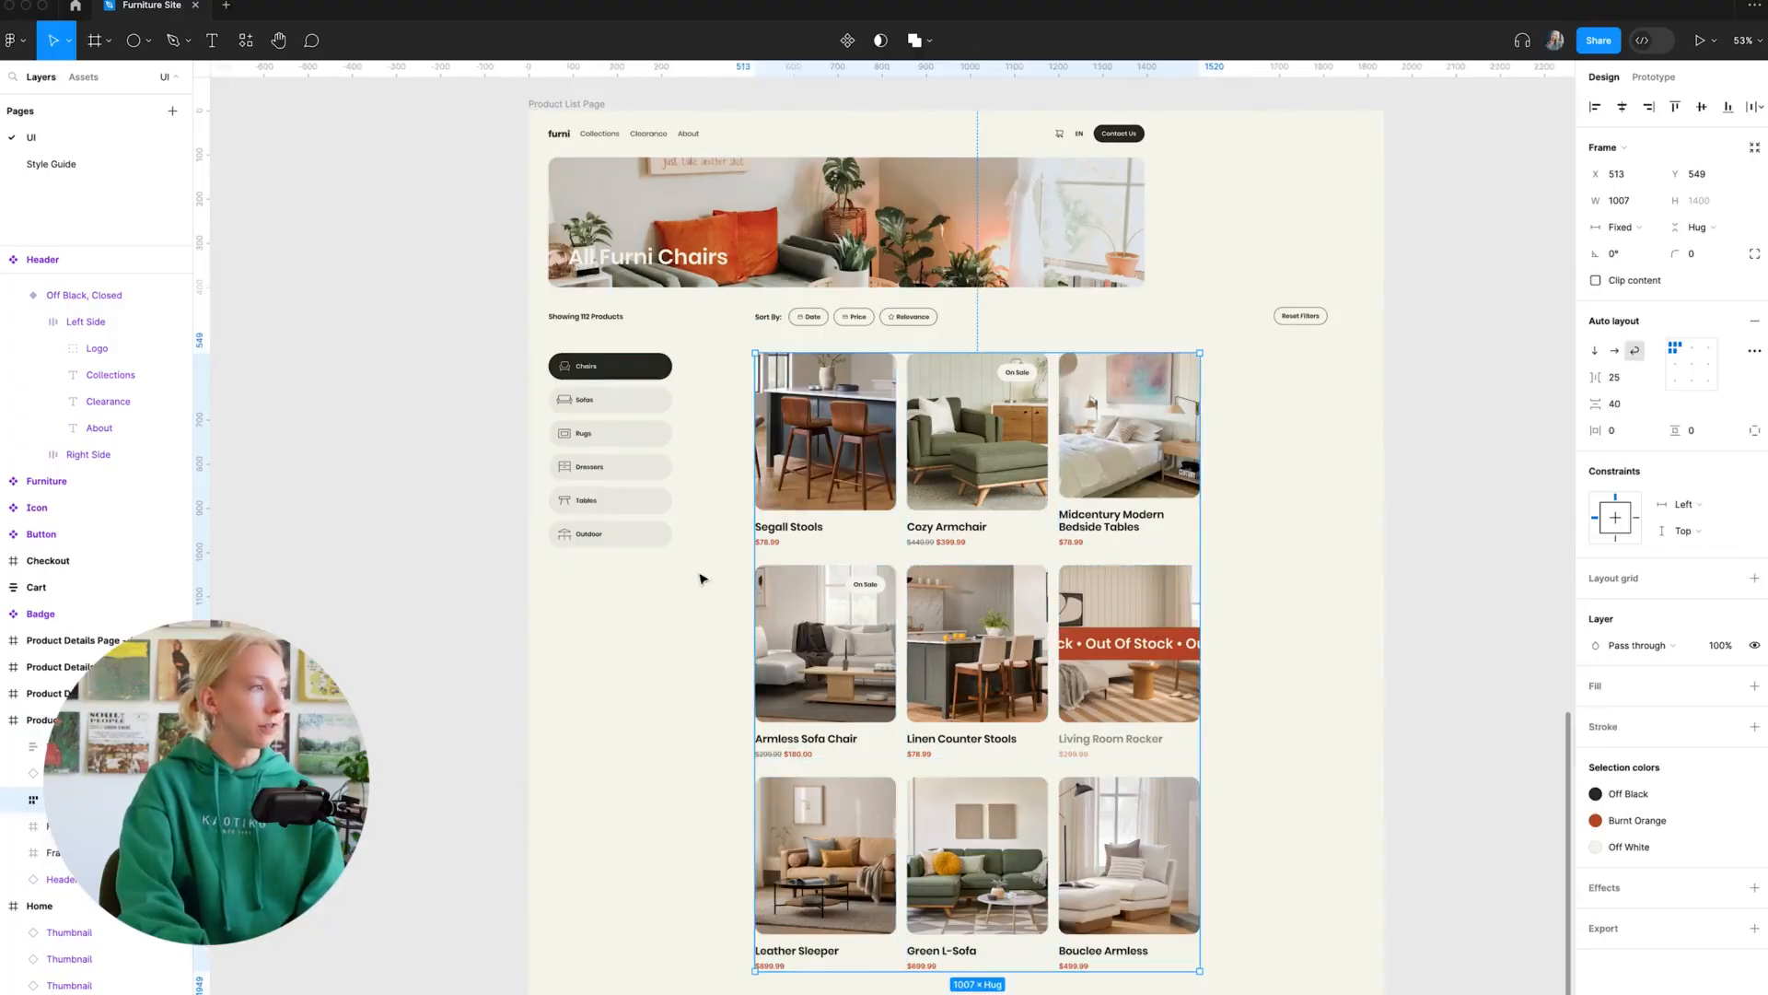
{"action": "left_click", "coordinate": [680, 490]}
{"action": "left_click", "coordinate": [655, 466]}
{"action": "left_click", "coordinate": [823, 400], "text": "shift"}
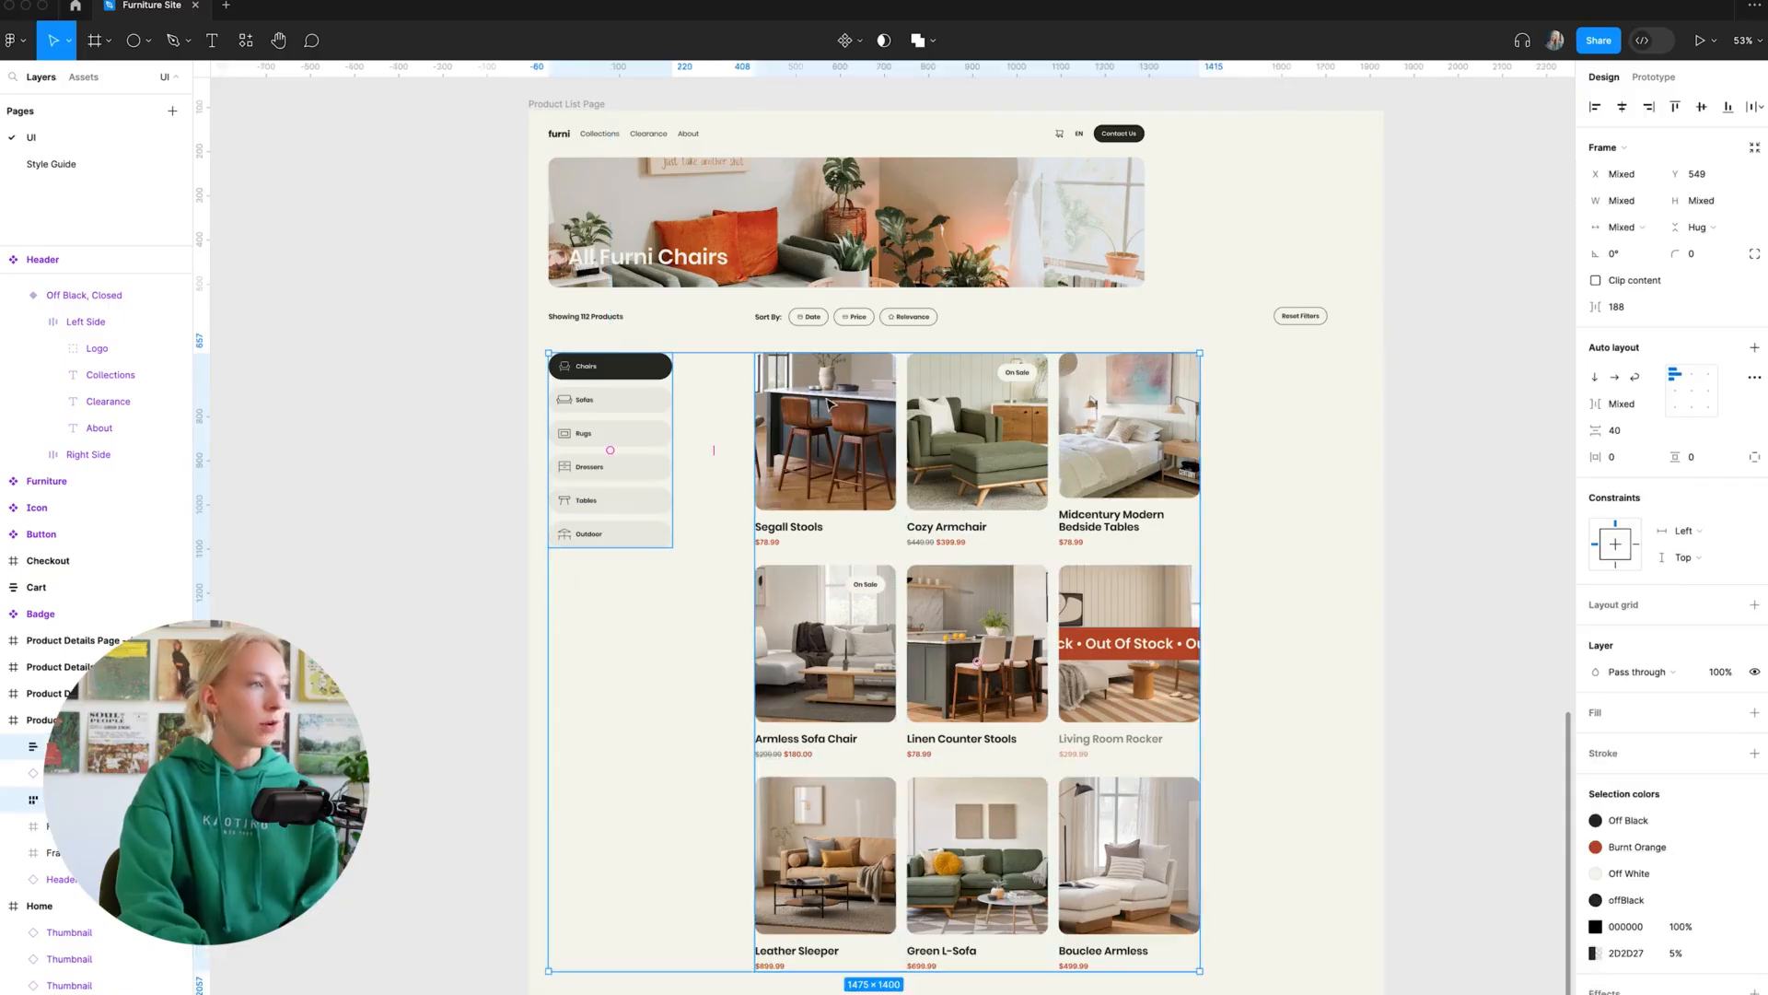
{"action": "right_click", "coordinate": [809, 397]}
{"action": "left_click", "coordinate": [861, 615]}
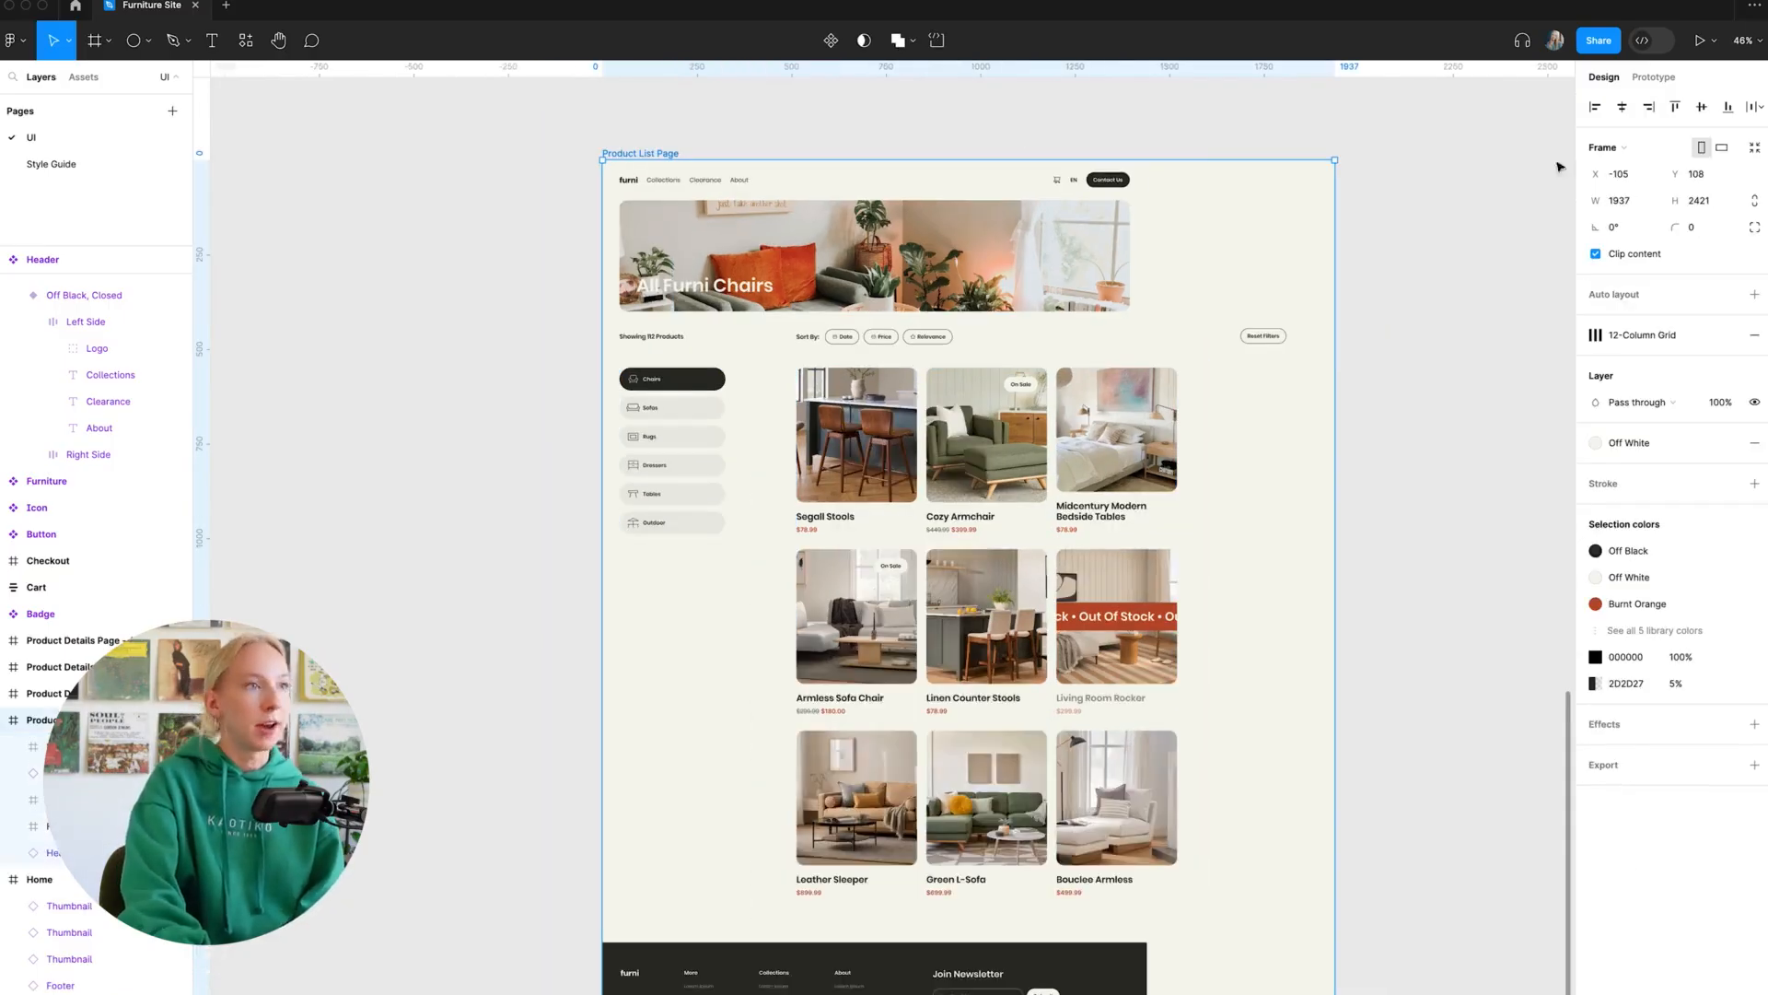
- Add auto layout to the Product List Page frame and set its header and footer widths to Fill container
{"action": "left_click", "coordinate": [1755, 294]}
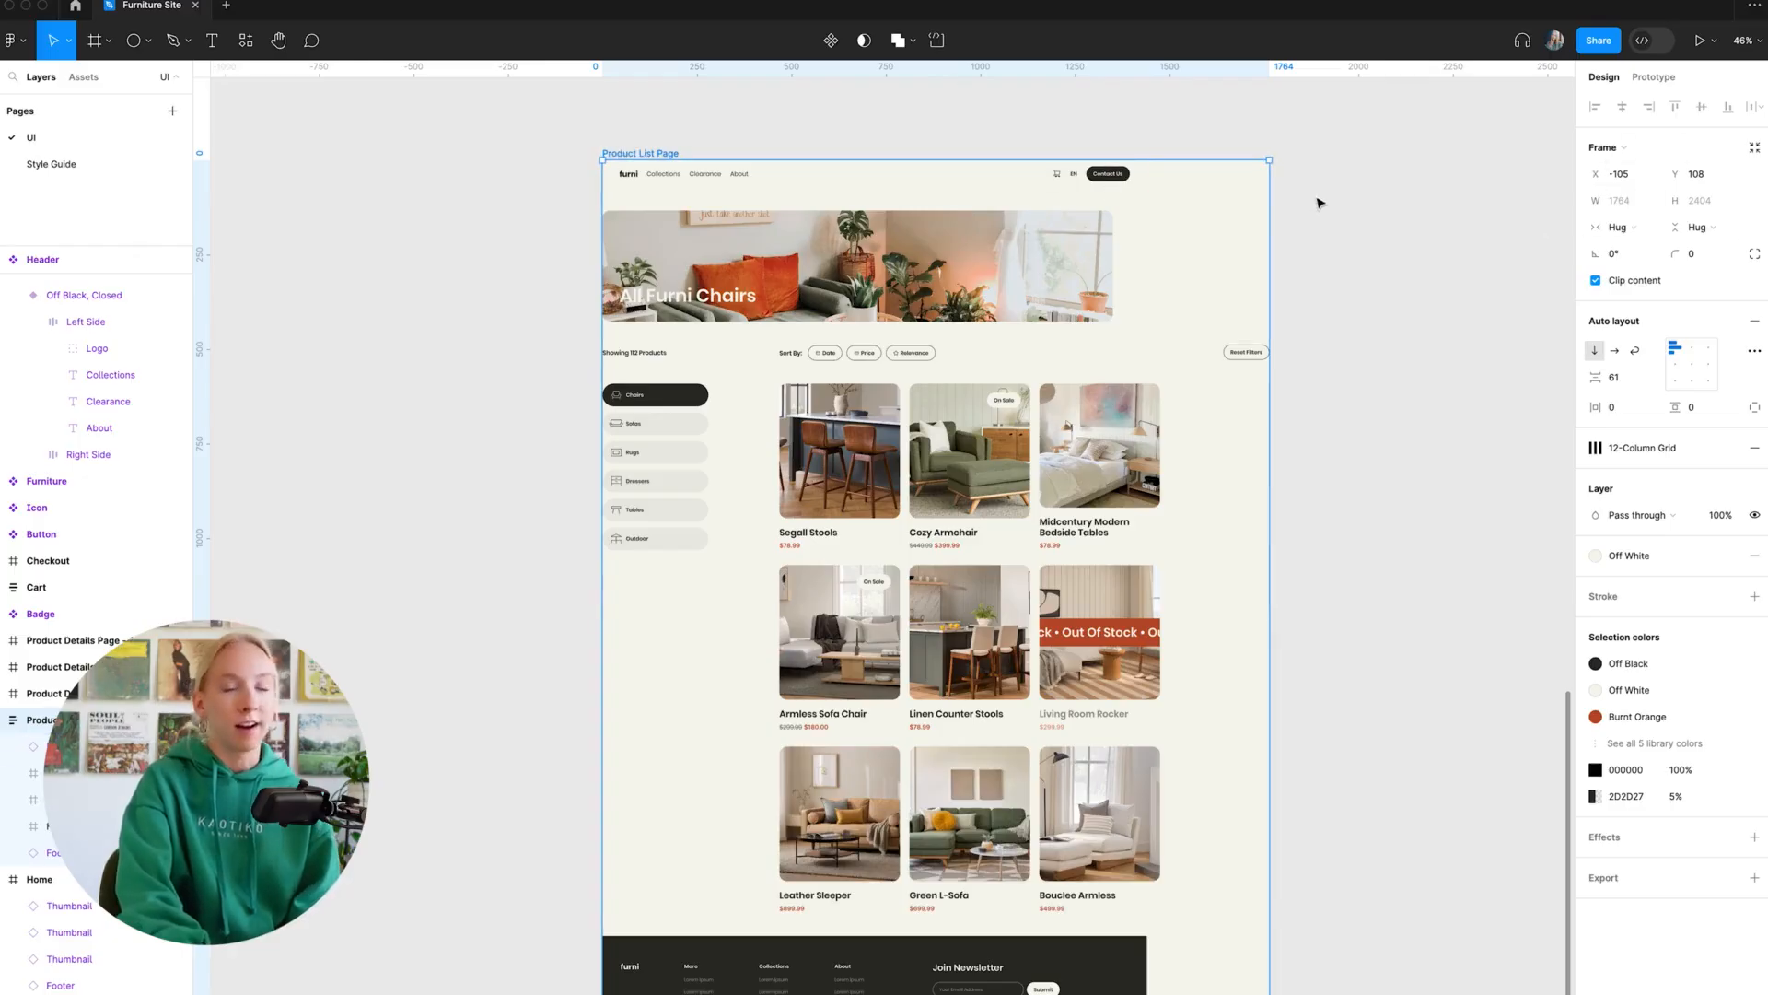
{"action": "left_click", "coordinate": [1617, 227]}
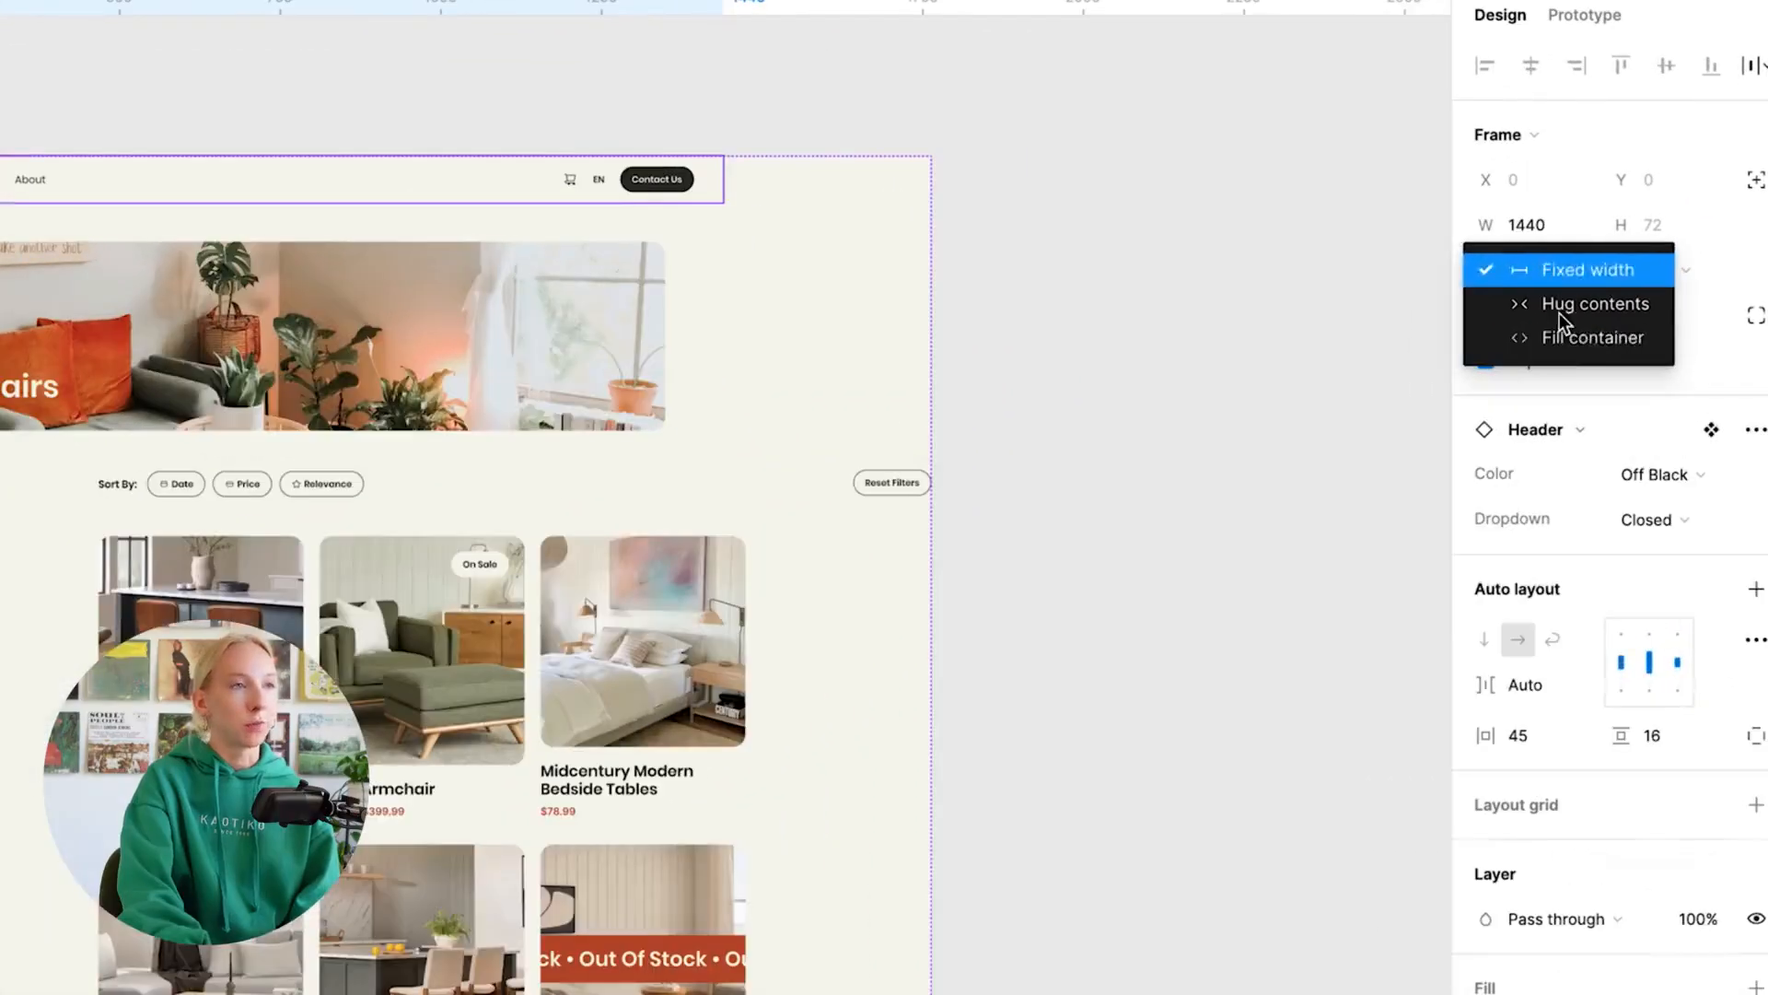
{"action": "left_click", "coordinate": [1640, 275]}
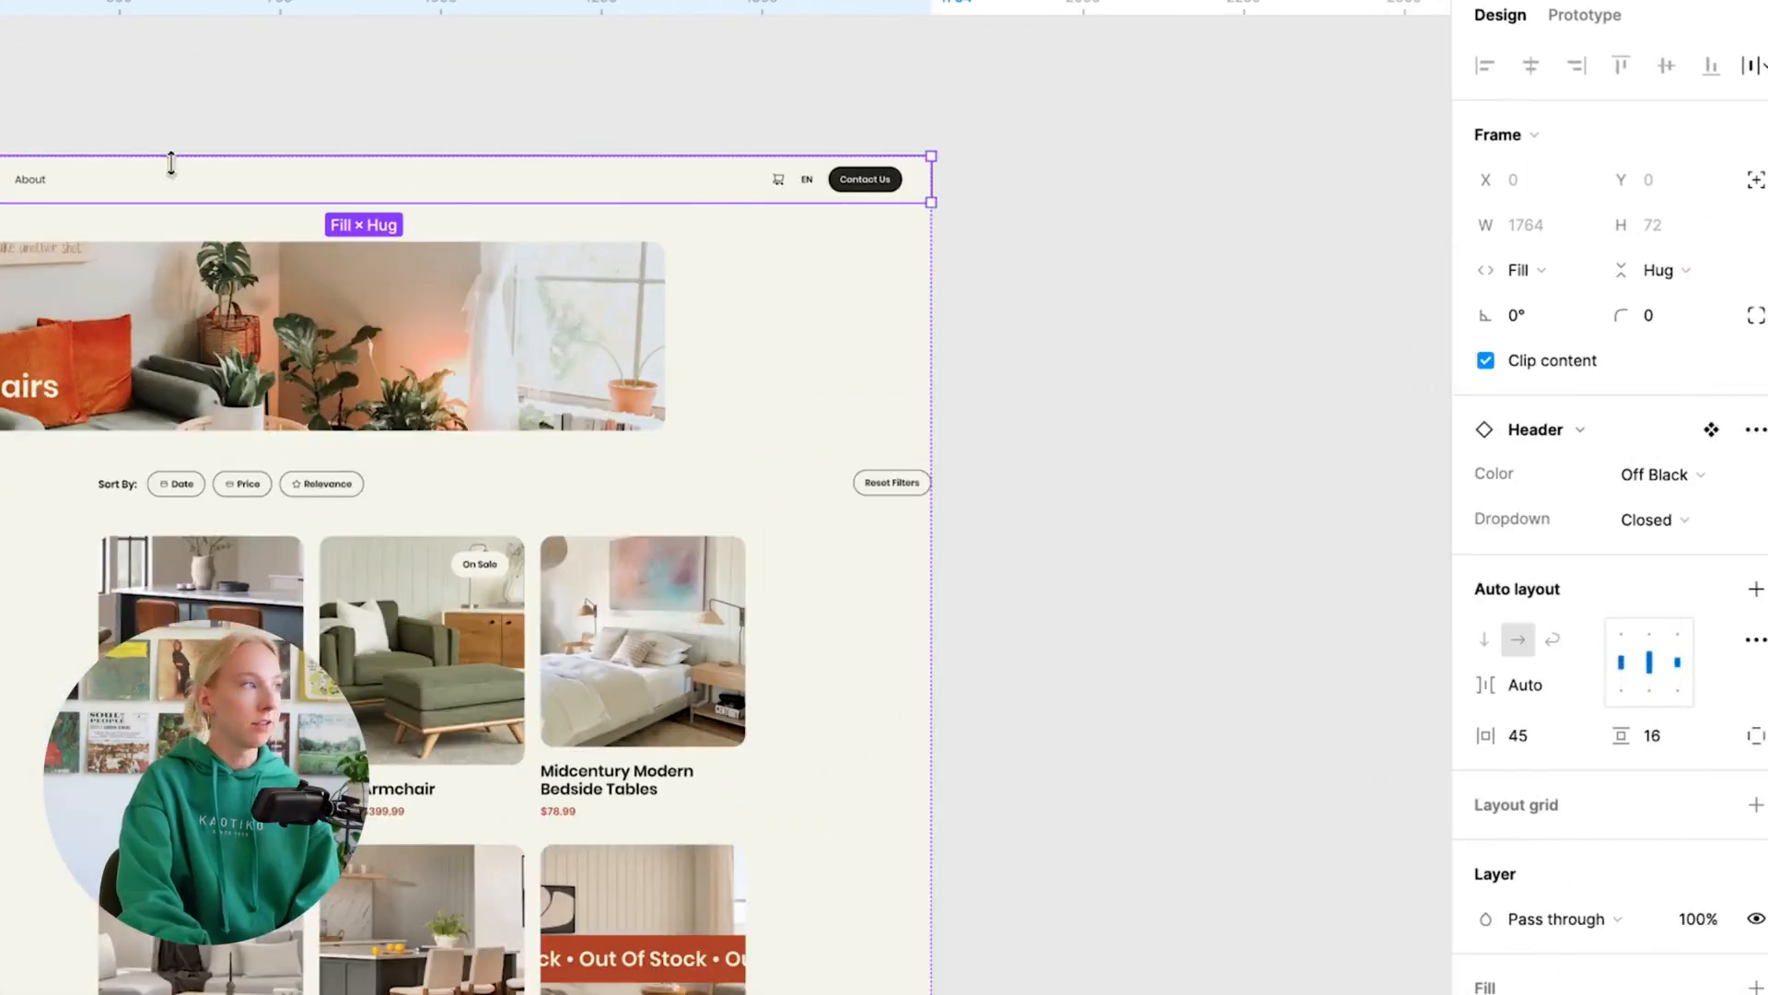
{"action": "left_click", "coordinate": [700, 993]}
{"action": "left_click", "coordinate": [1530, 270]}
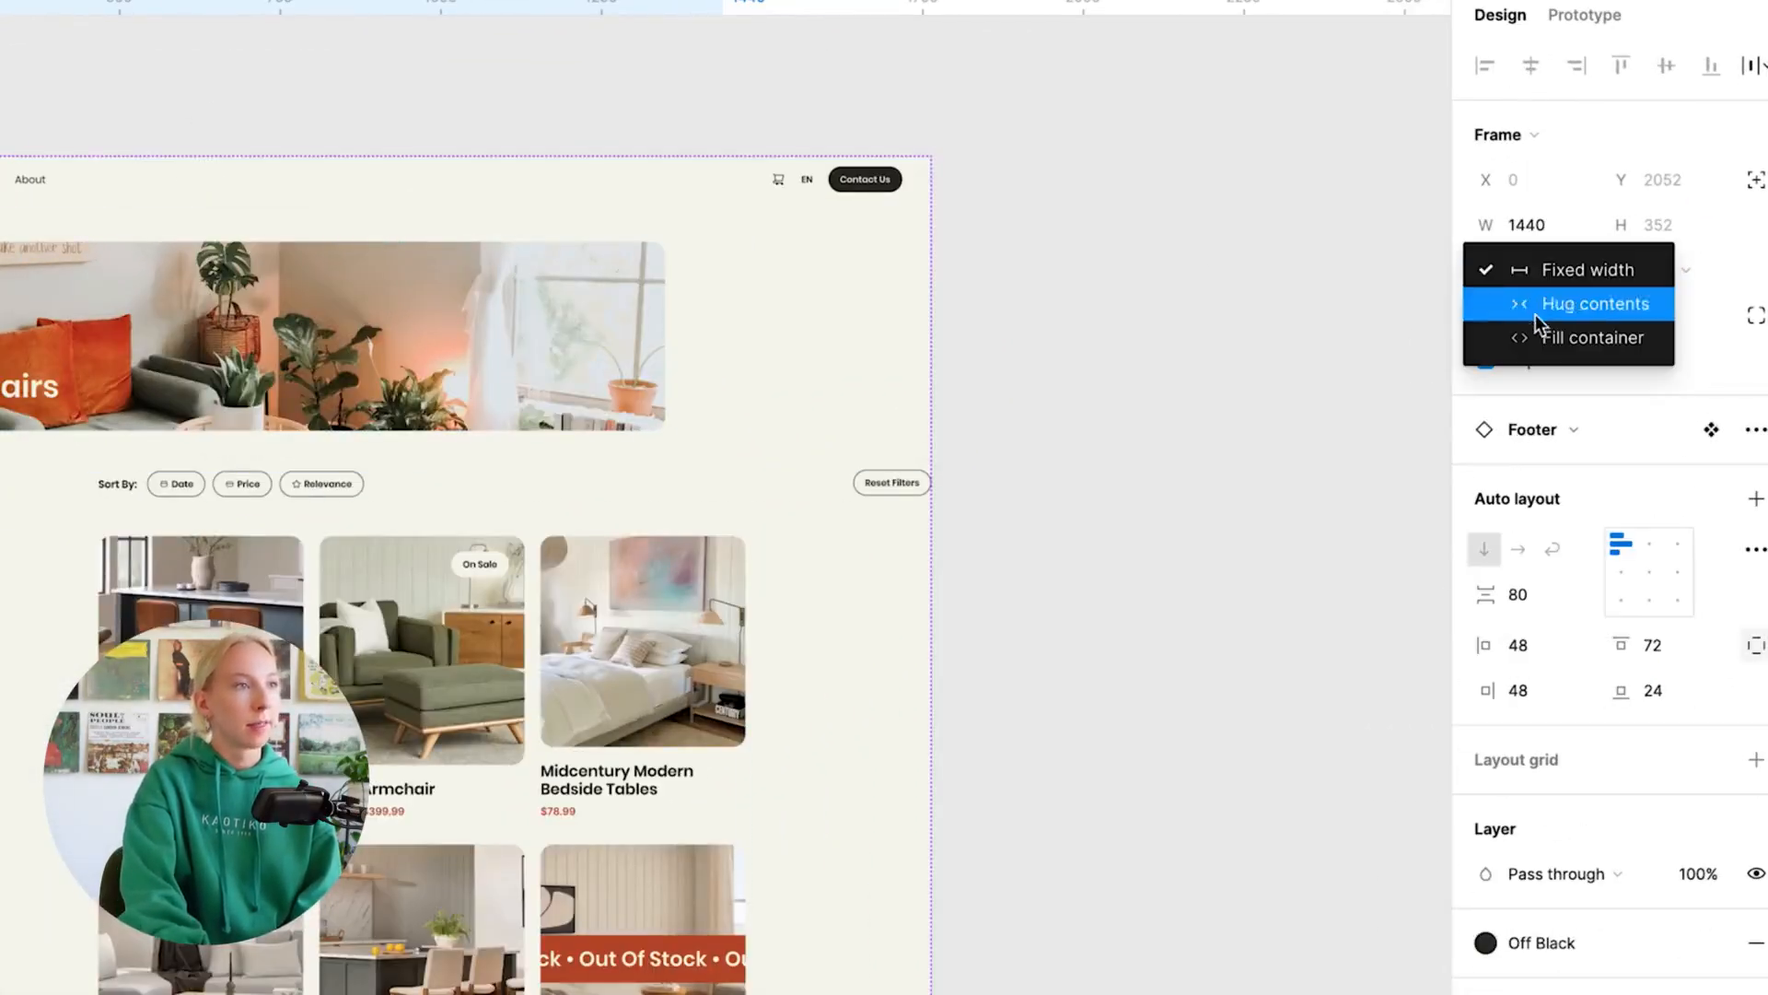
{"action": "left_click", "coordinate": [1540, 332]}
{"action": "left_click", "coordinate": [1141, 564]}
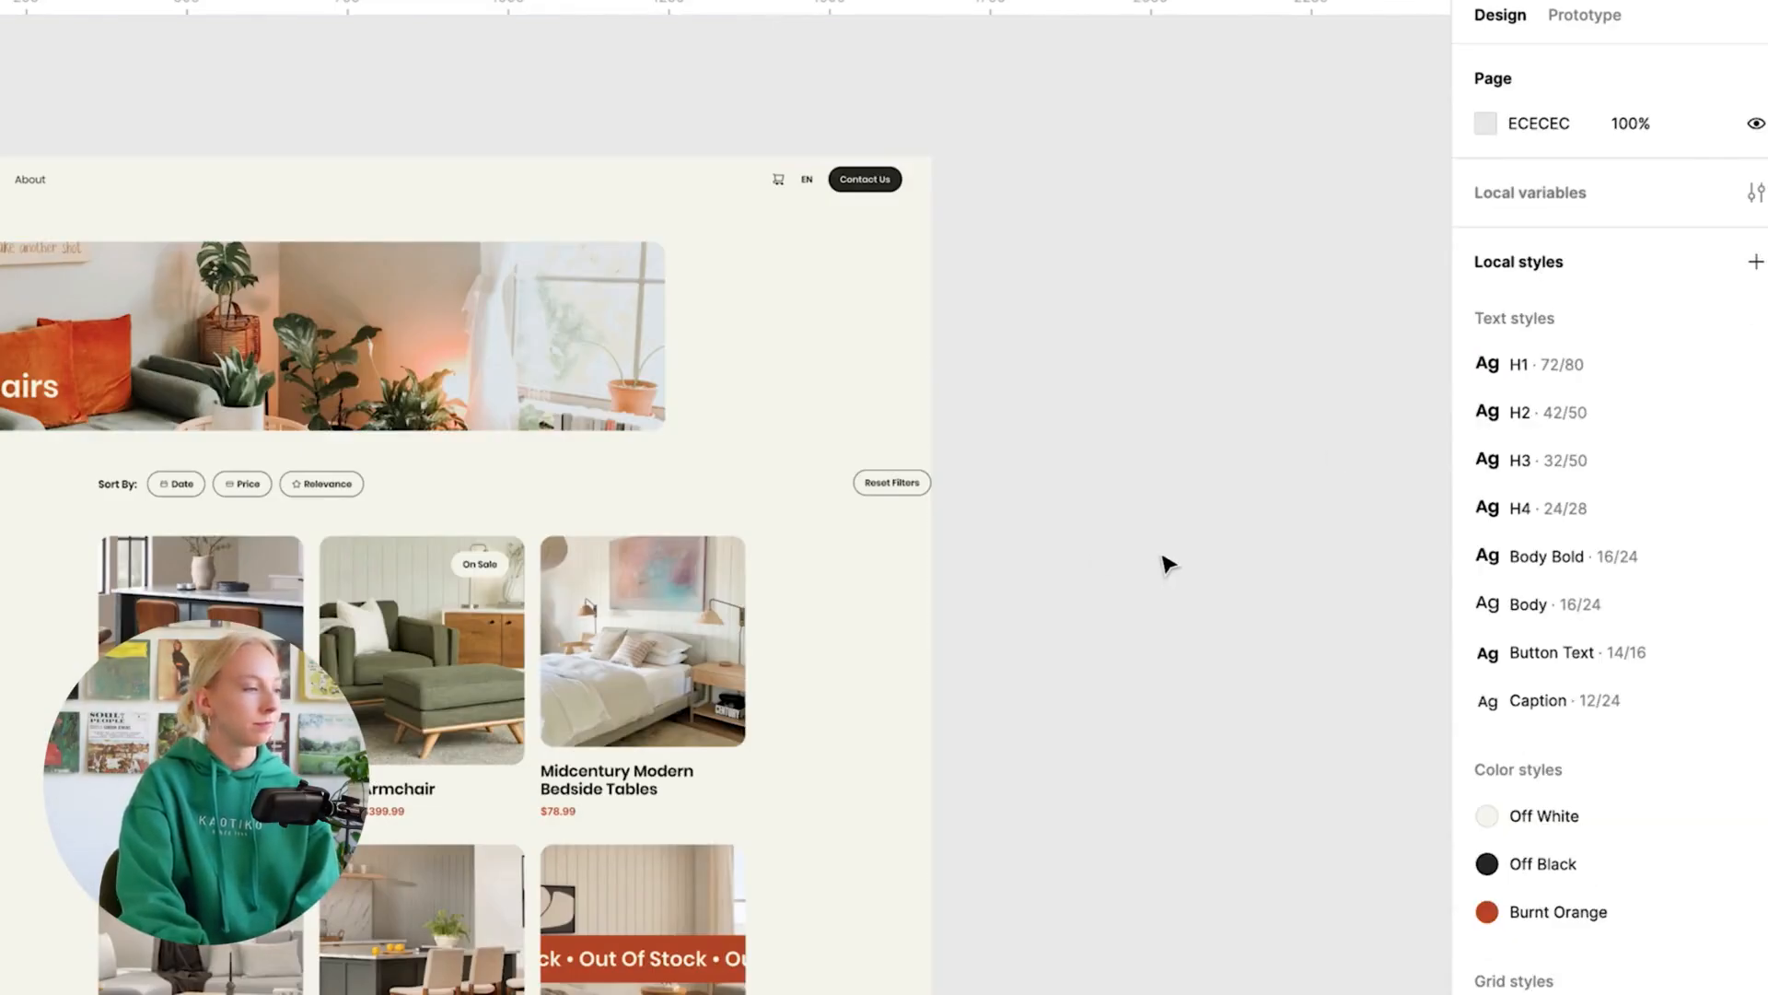
{"action": "scroll", "coordinate": [884, 311], "scroll_direction": "down", "scroll_amount": 1}
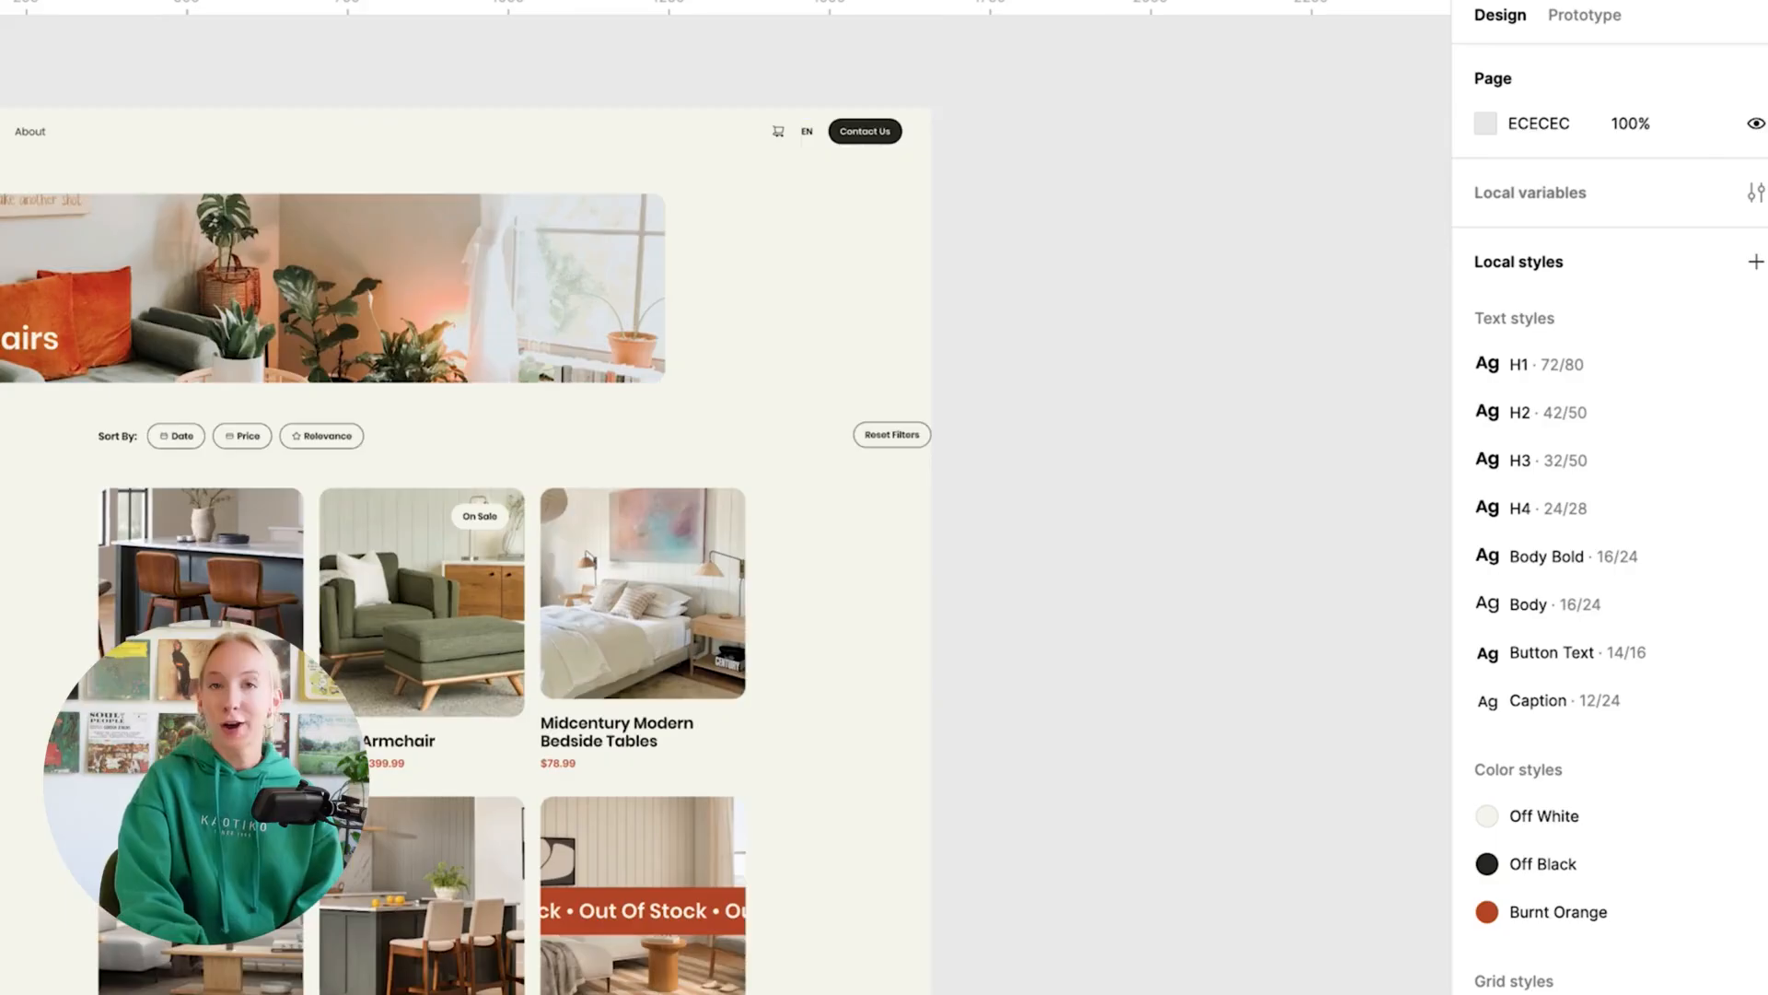
{"action": "scroll", "coordinate": [1224, 327], "scroll_direction": "up", "scroll_amount": 1}
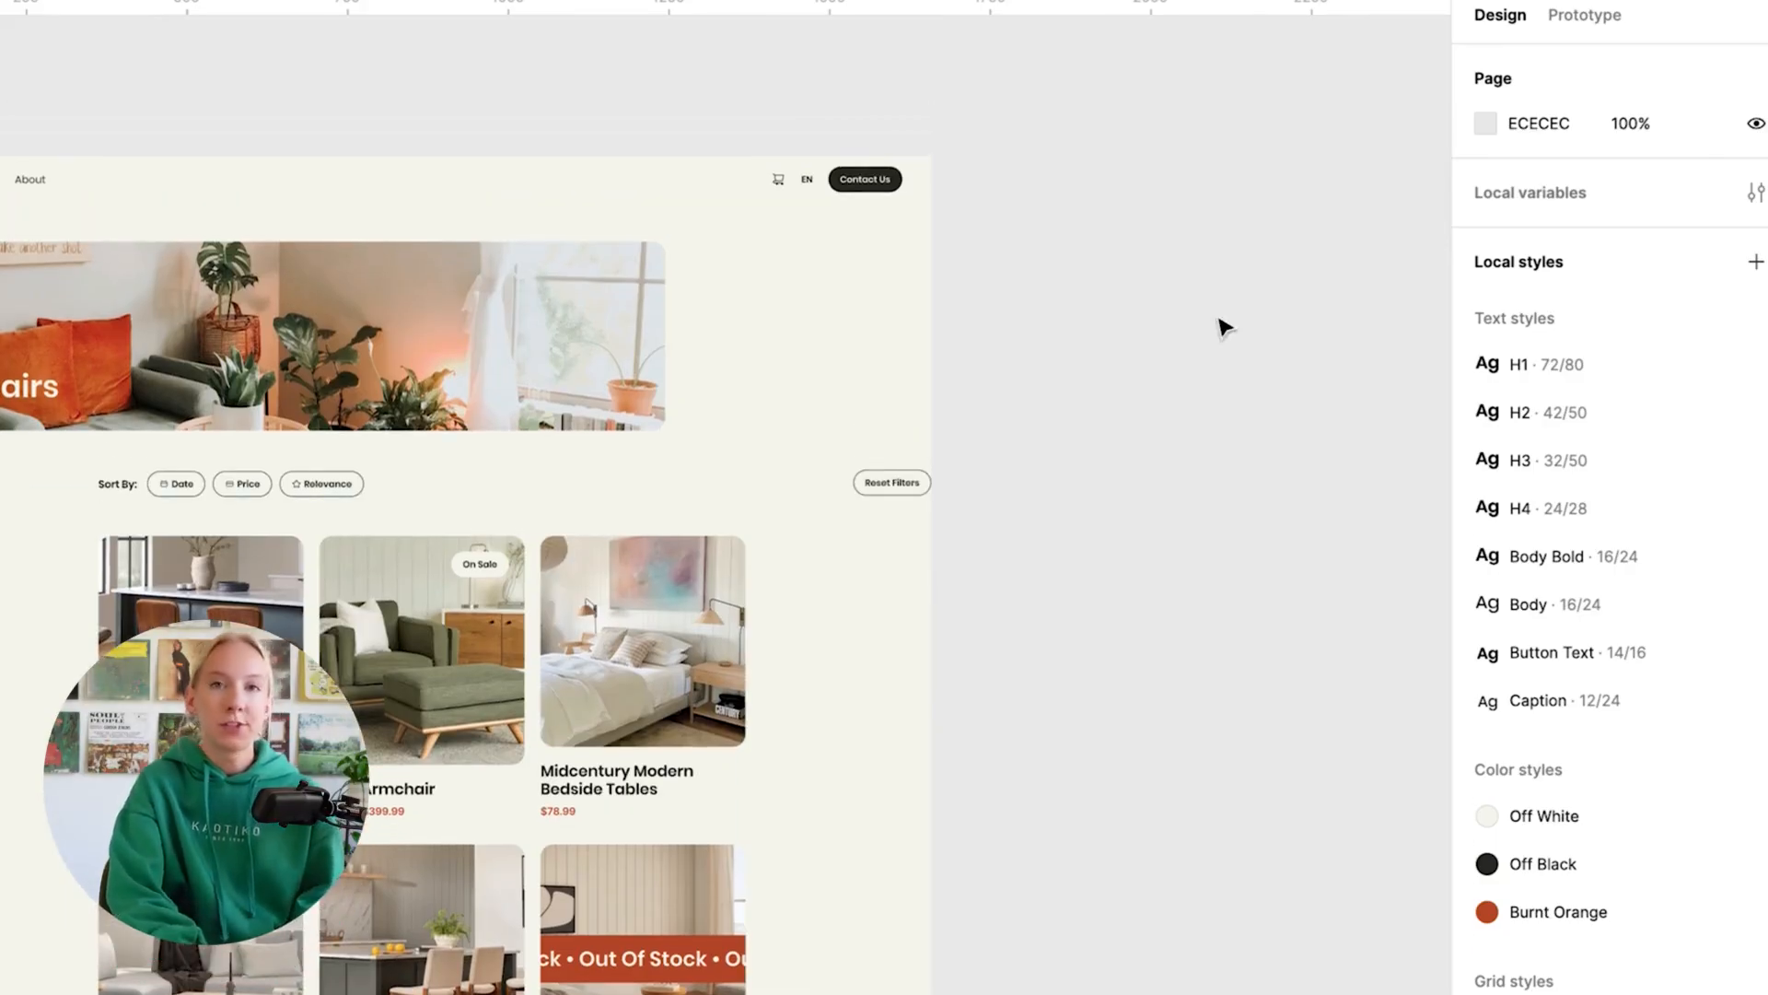
- Set the width of the hero banner's frame to Fill container
{"action": "left_click", "coordinate": [493, 295]}
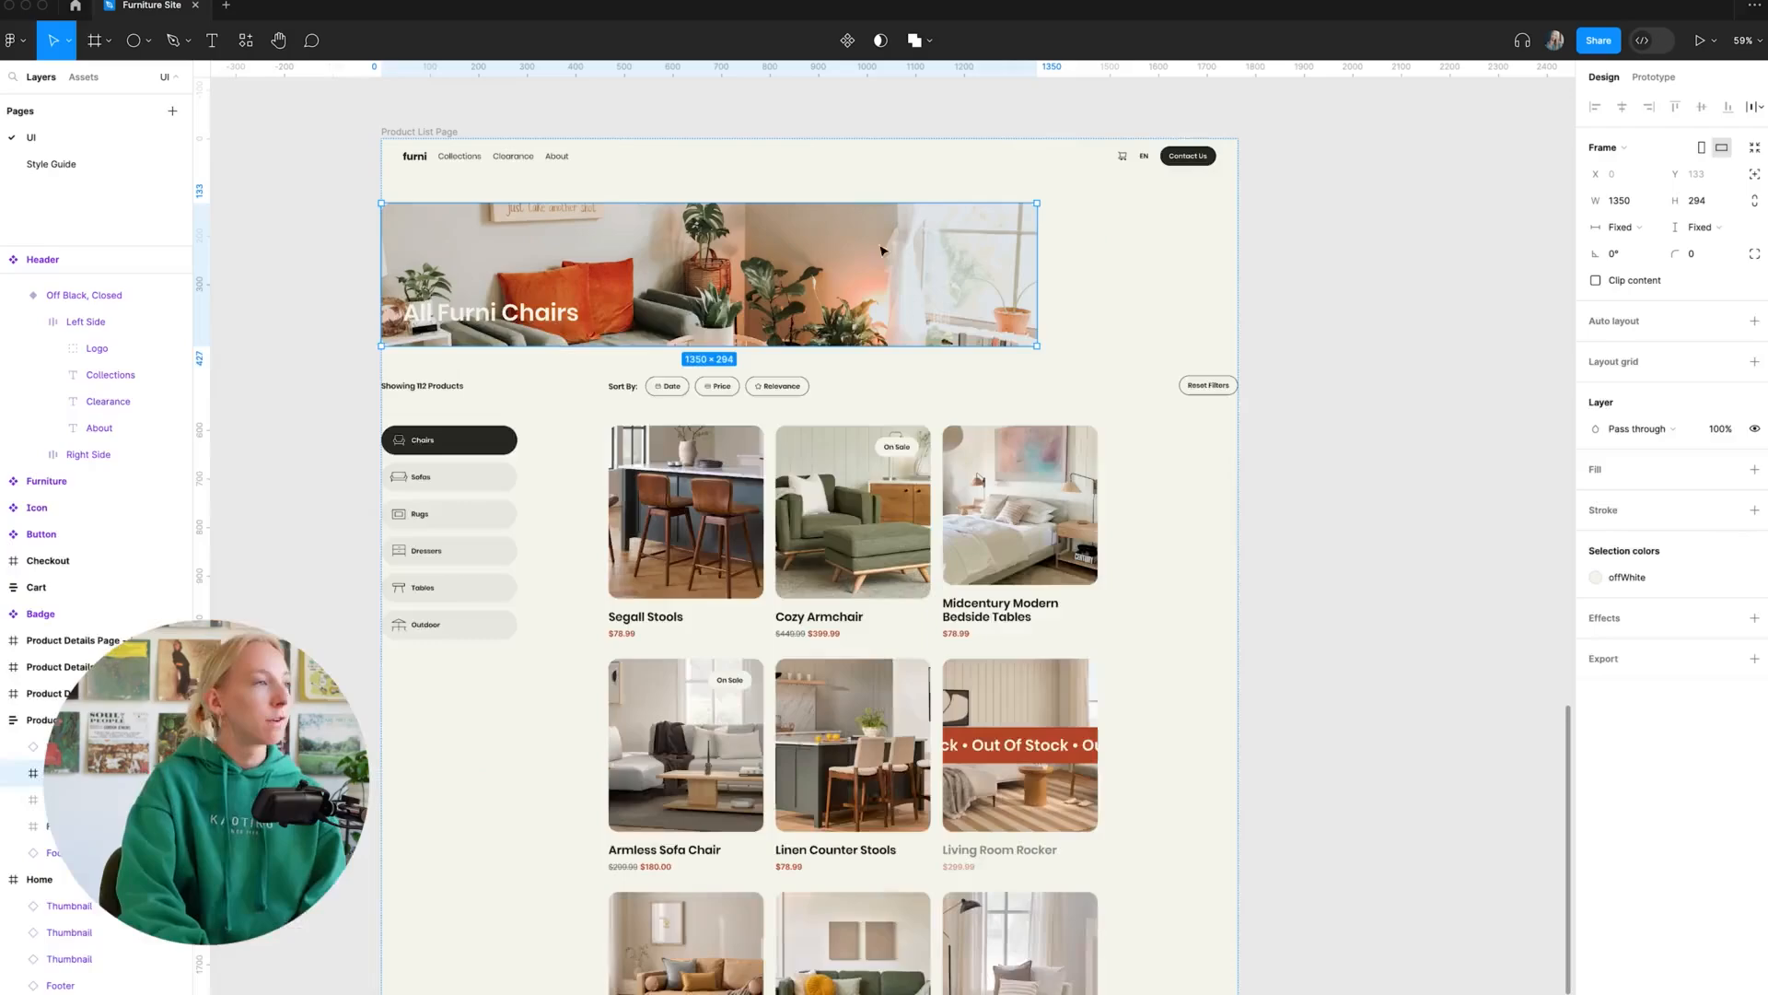
{"action": "left_click", "coordinate": [1656, 230]}
{"action": "left_click", "coordinate": [1643, 258]}
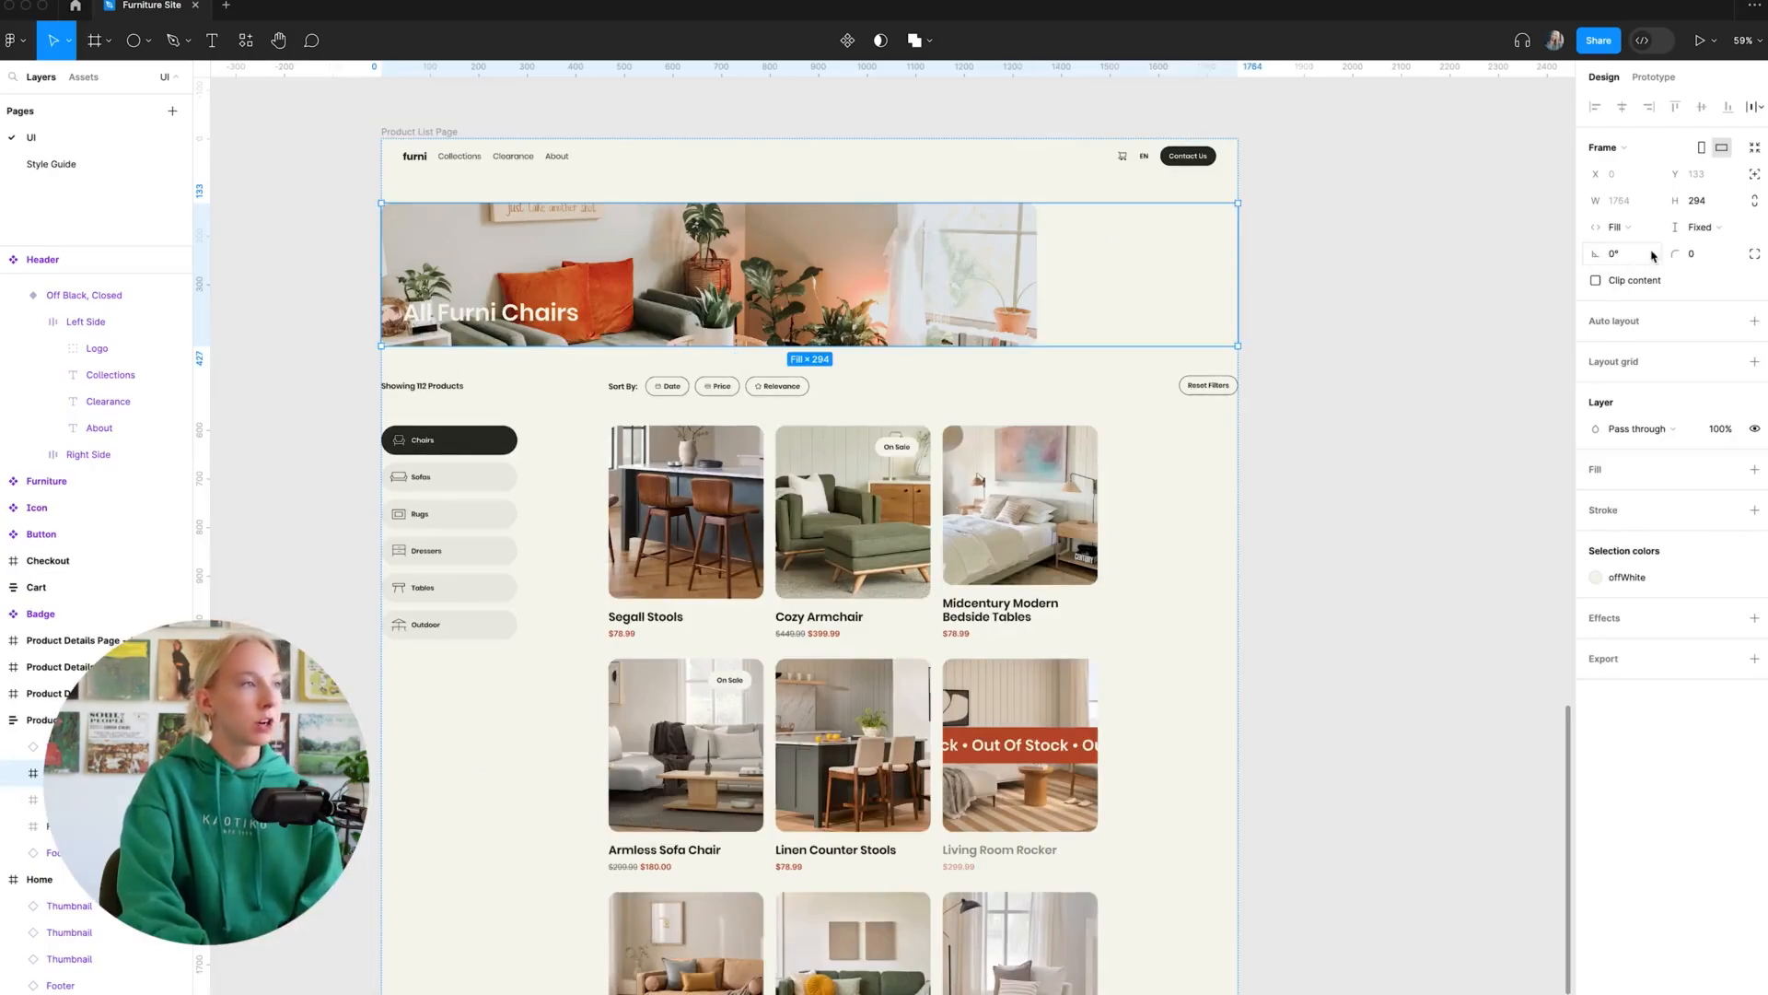
- Set the hero banner image's horizontal and vertical constraints to Scale
{"action": "double_click", "coordinate": [838, 294]}
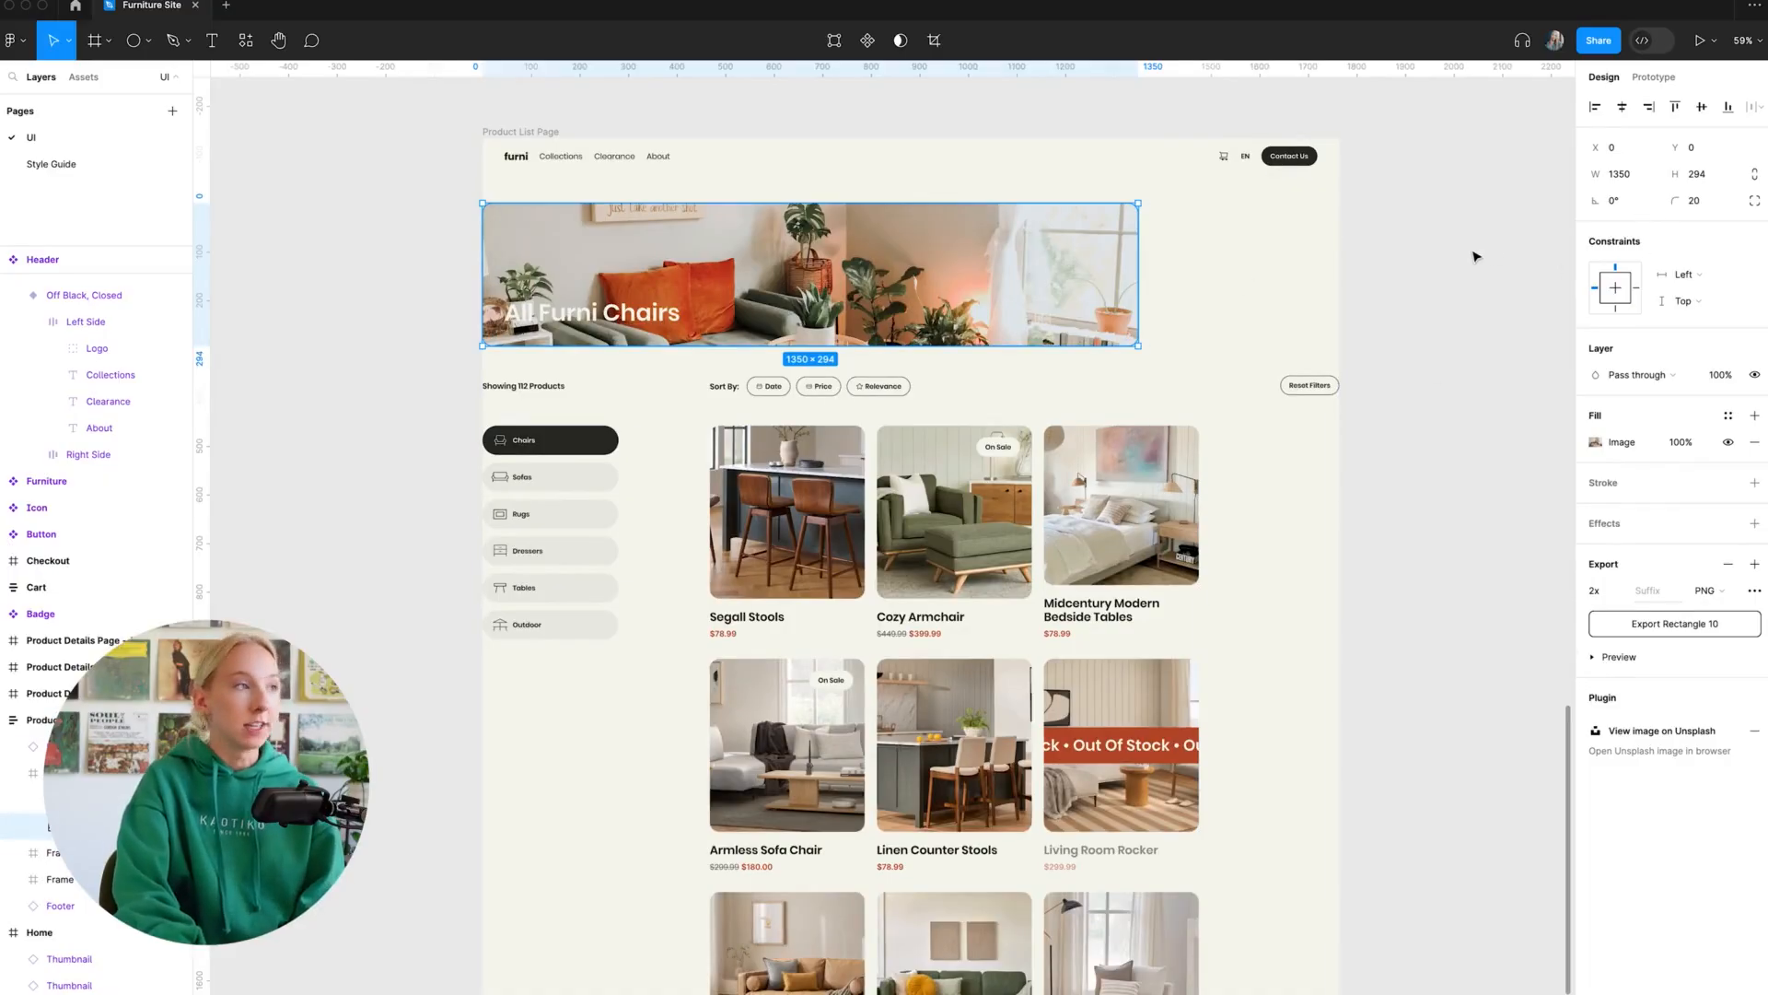
{"action": "left_click", "coordinate": [1685, 274]}
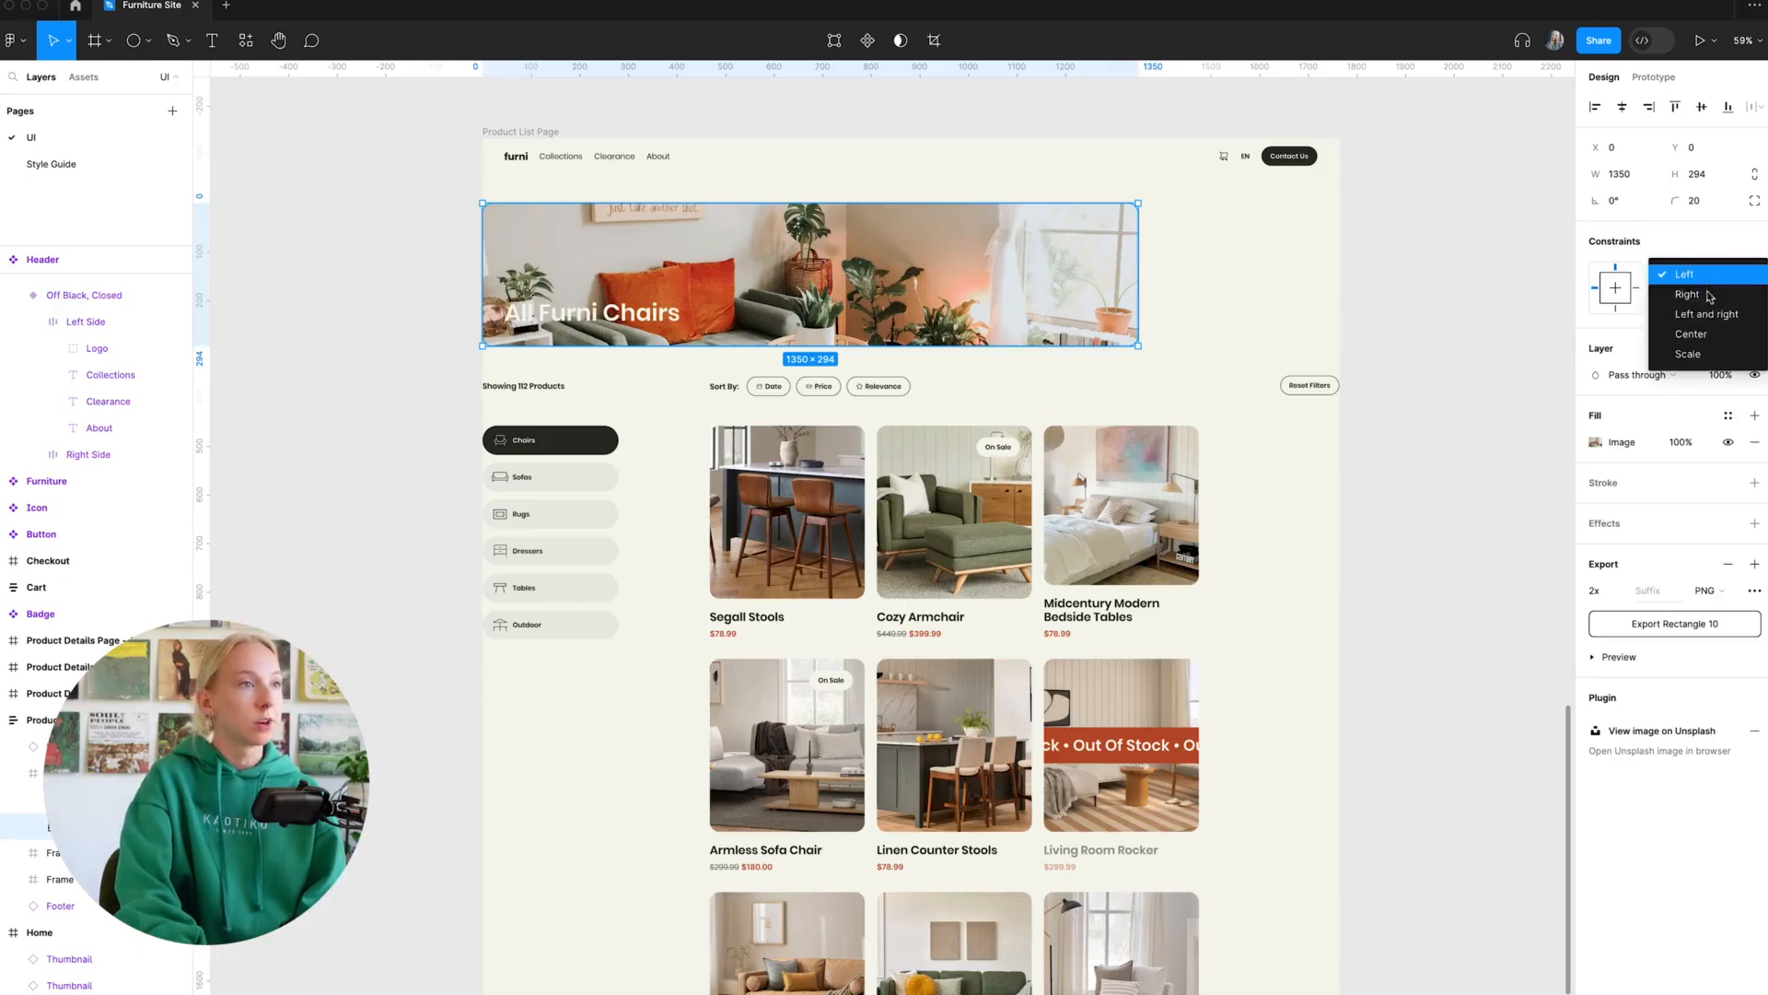
{"action": "left_click", "coordinate": [1713, 356]}
{"action": "left_click", "coordinate": [1683, 300]}
{"action": "left_click", "coordinate": [1711, 382]}
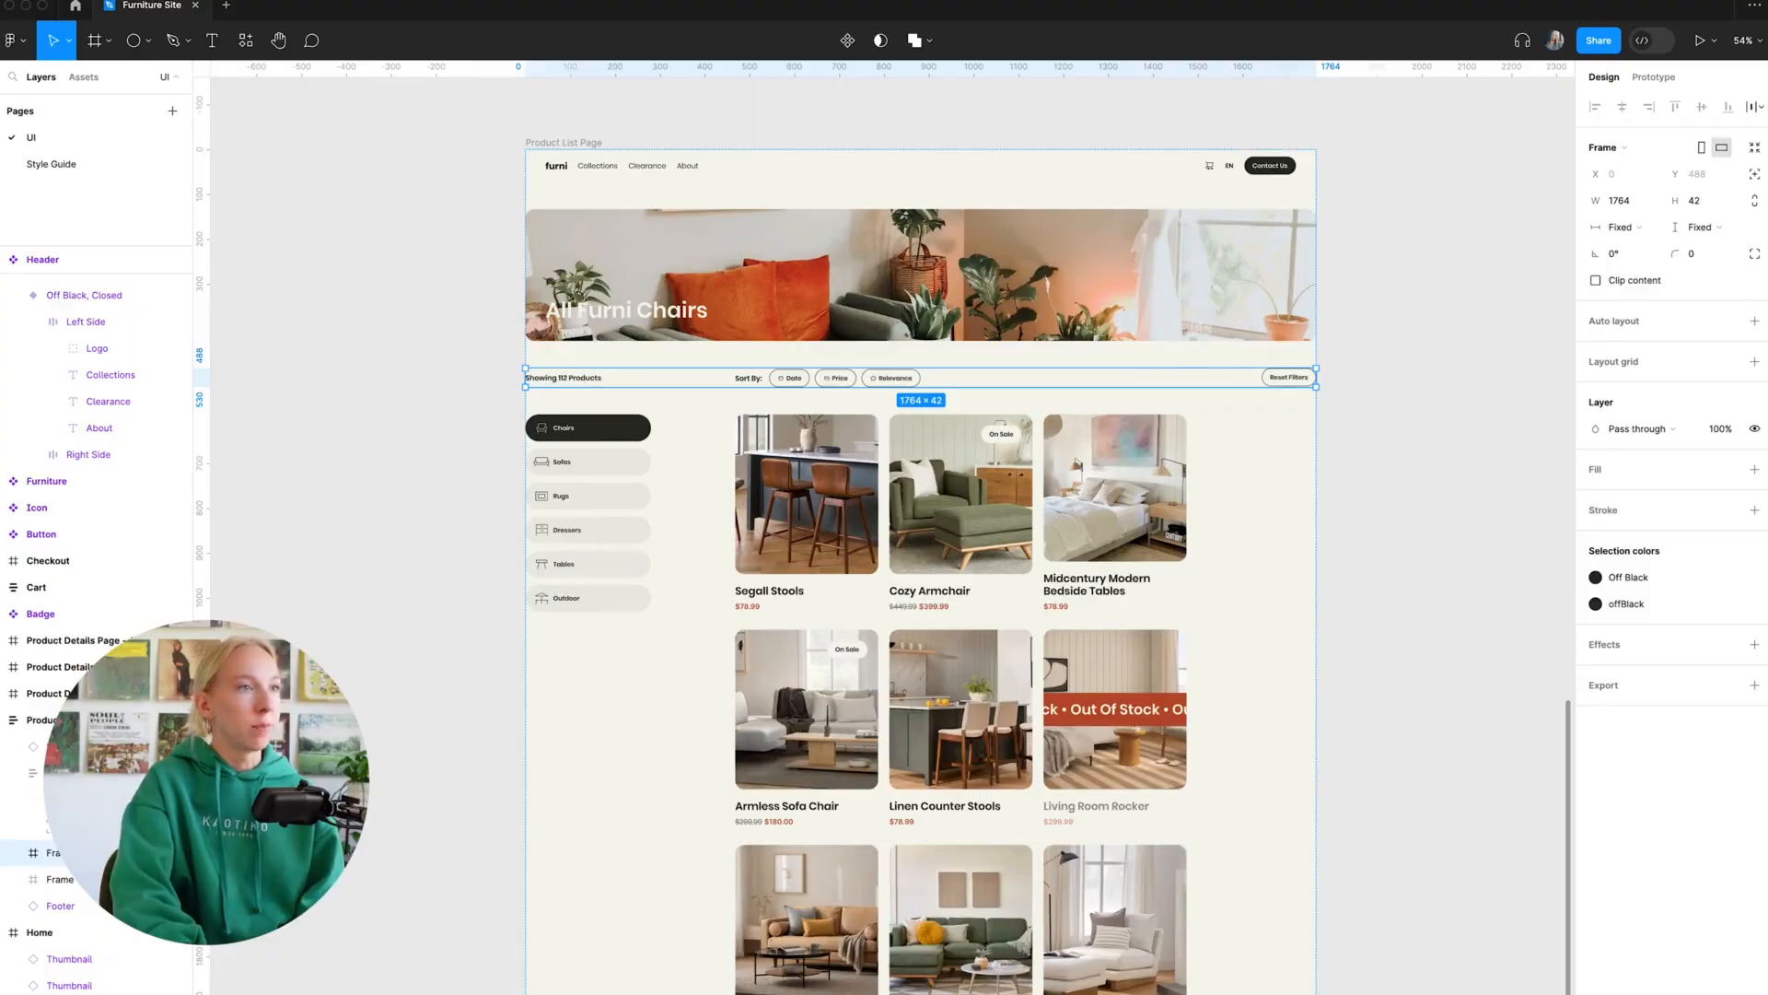
- Add auto layout to the frame of the product count and filter row, and ungroup that frame into its separate elements
{"action": "left_click", "coordinate": [1755, 321]}
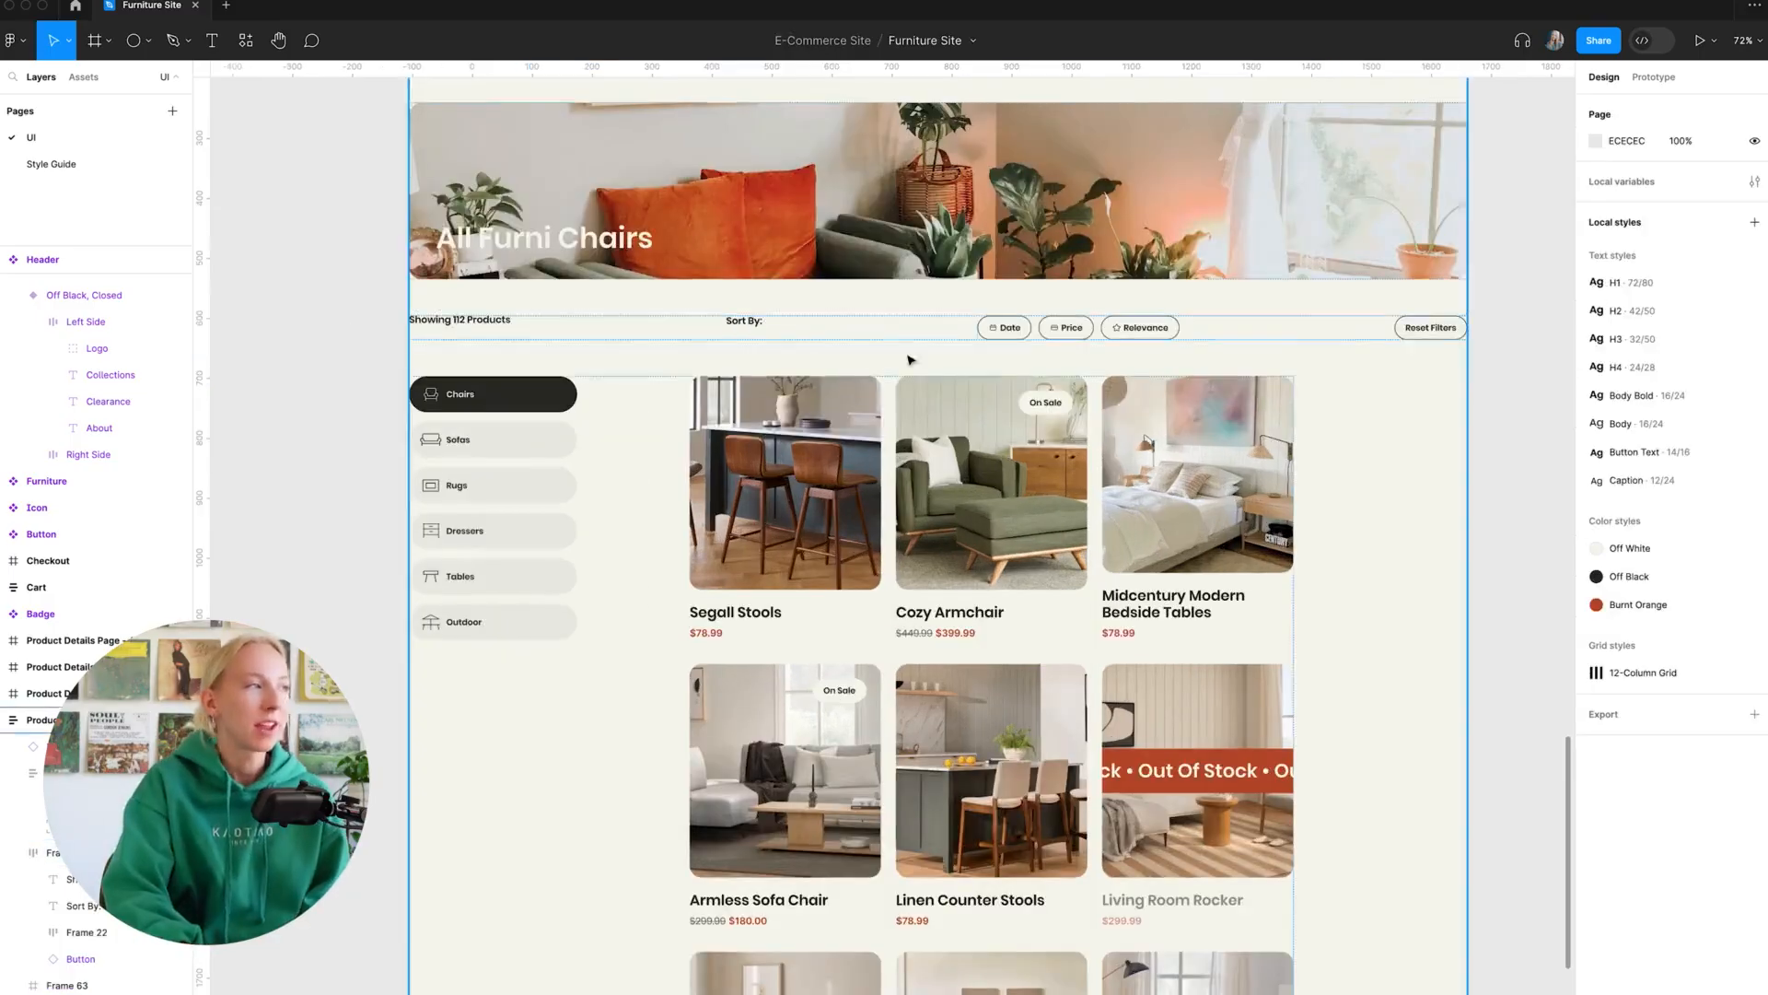
{"action": "left_click", "coordinate": [811, 333]}
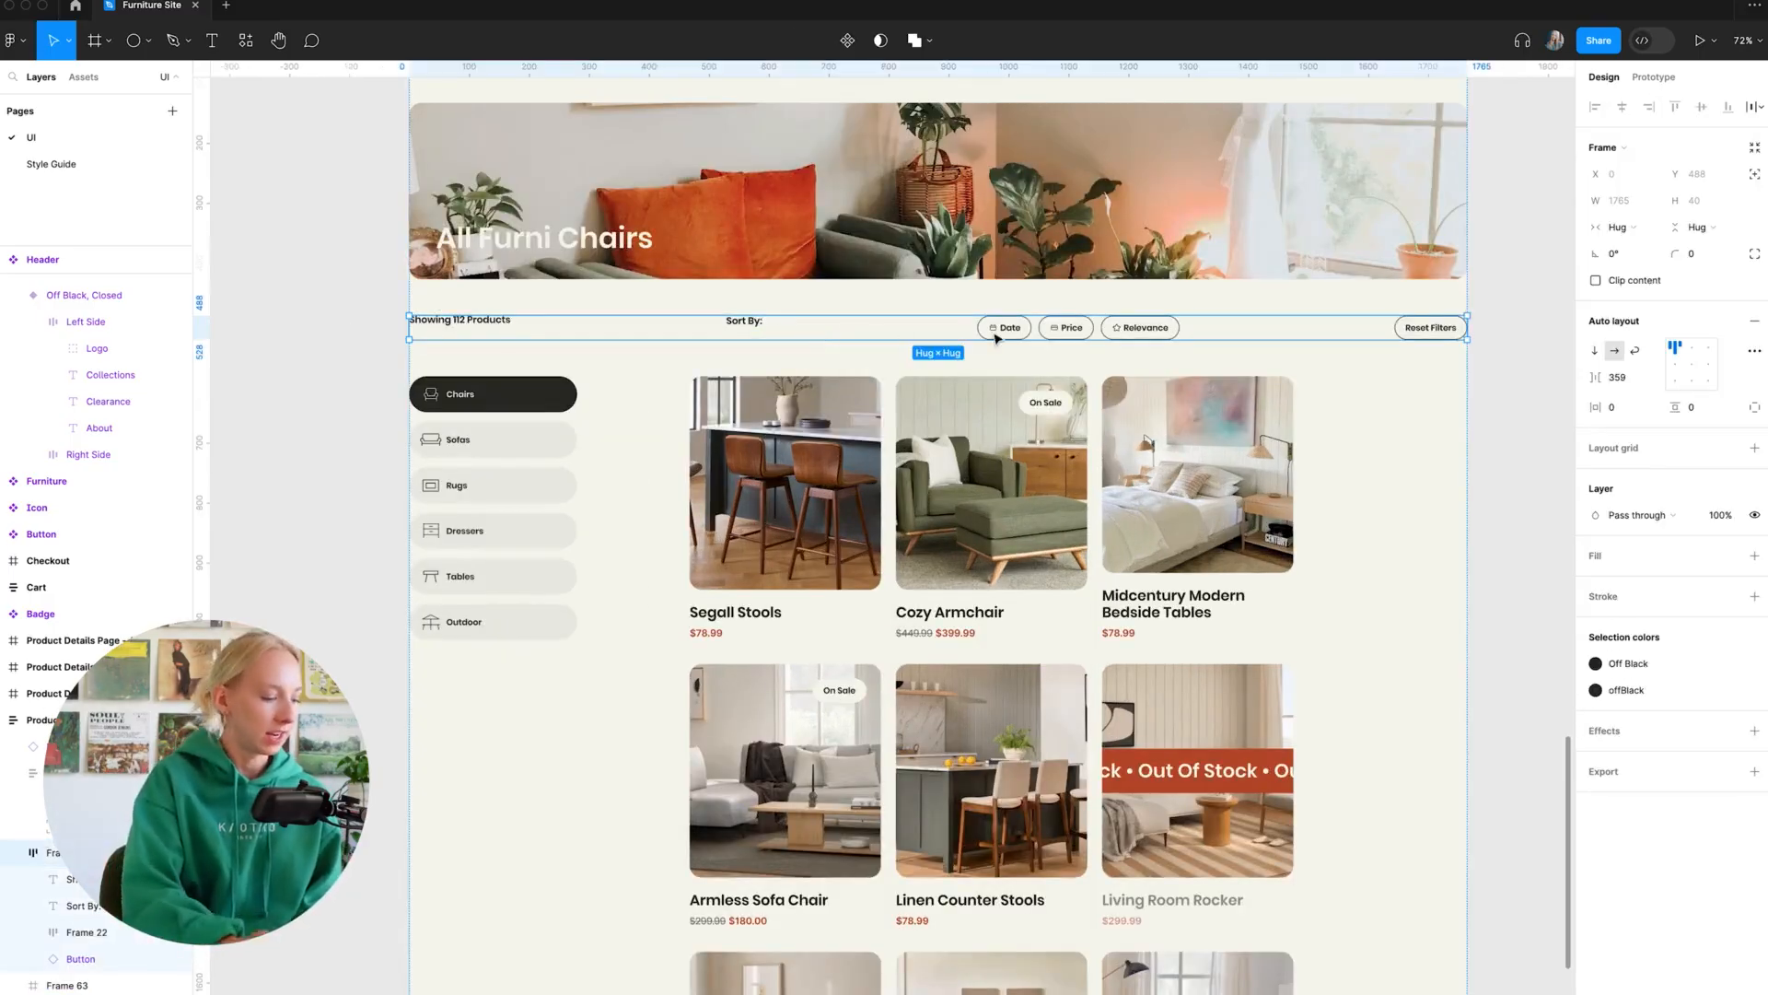
{"action": "key", "text": "super+shift+g"}
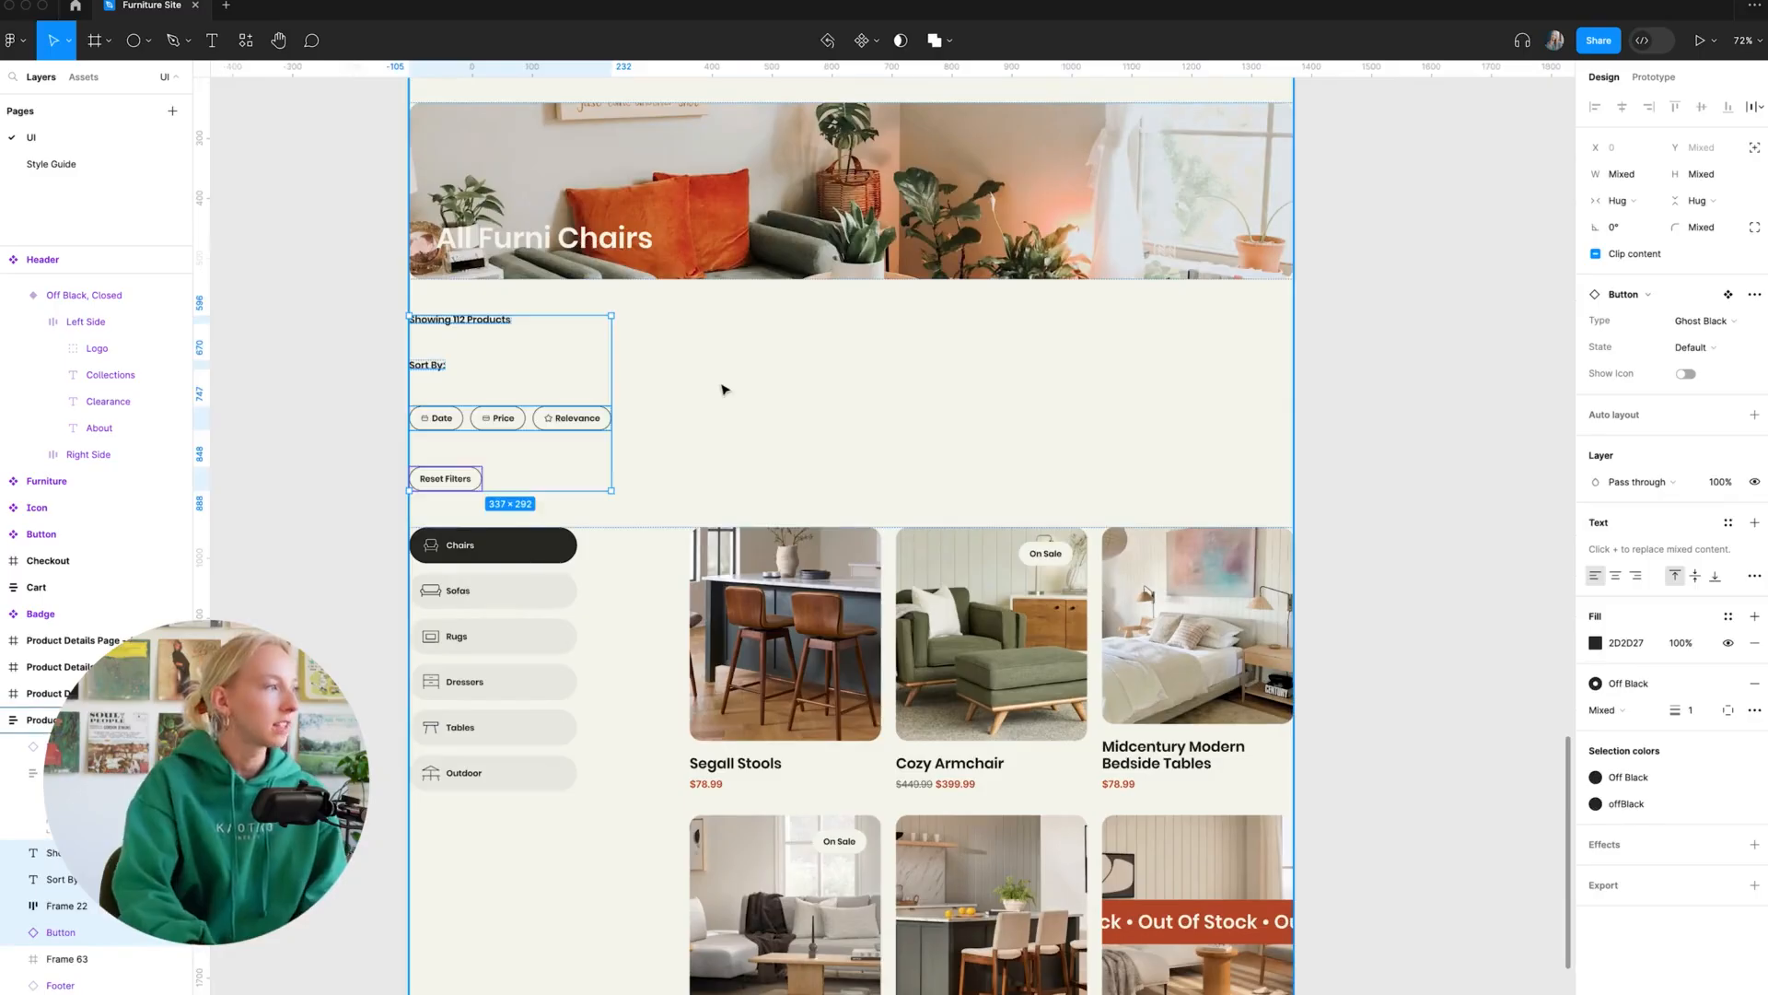
{"action": "left_click", "coordinate": [721, 388]}
{"action": "left_click", "coordinate": [1454, 405]}
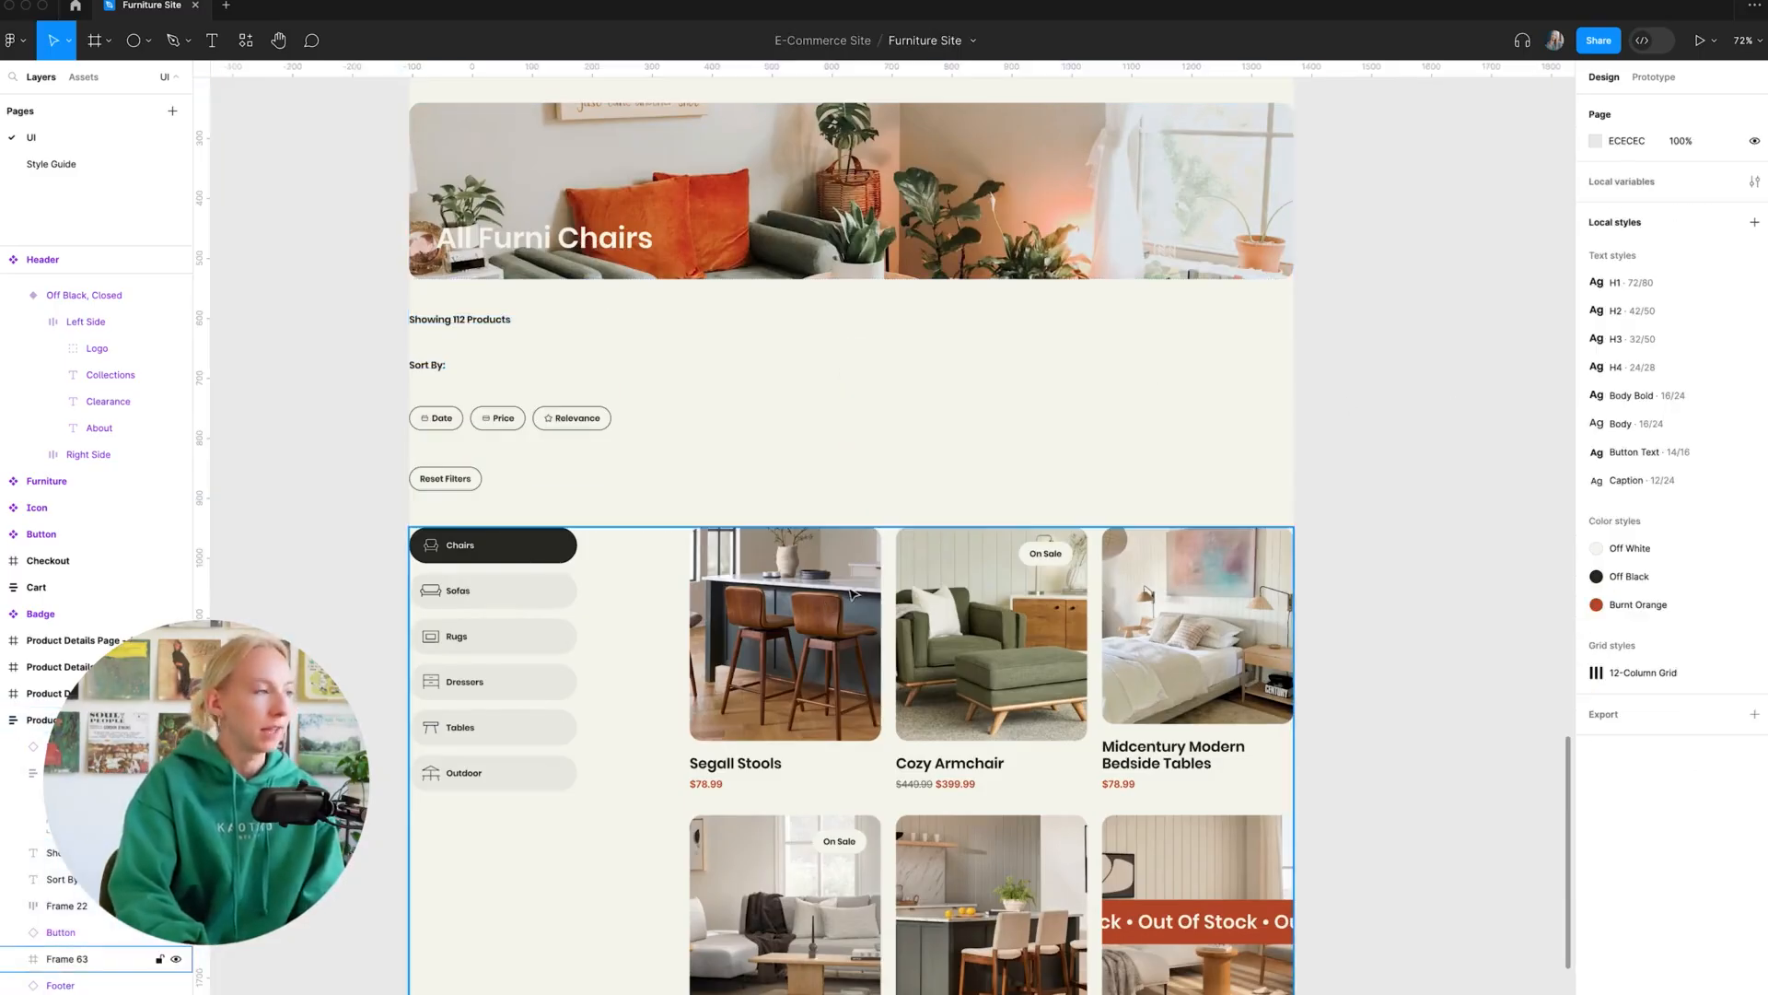
- Ungroup the frame holding the furniture category list and the product grid
{"action": "left_click", "coordinate": [793, 581]}
{"action": "key", "text": "super+shift+g"}
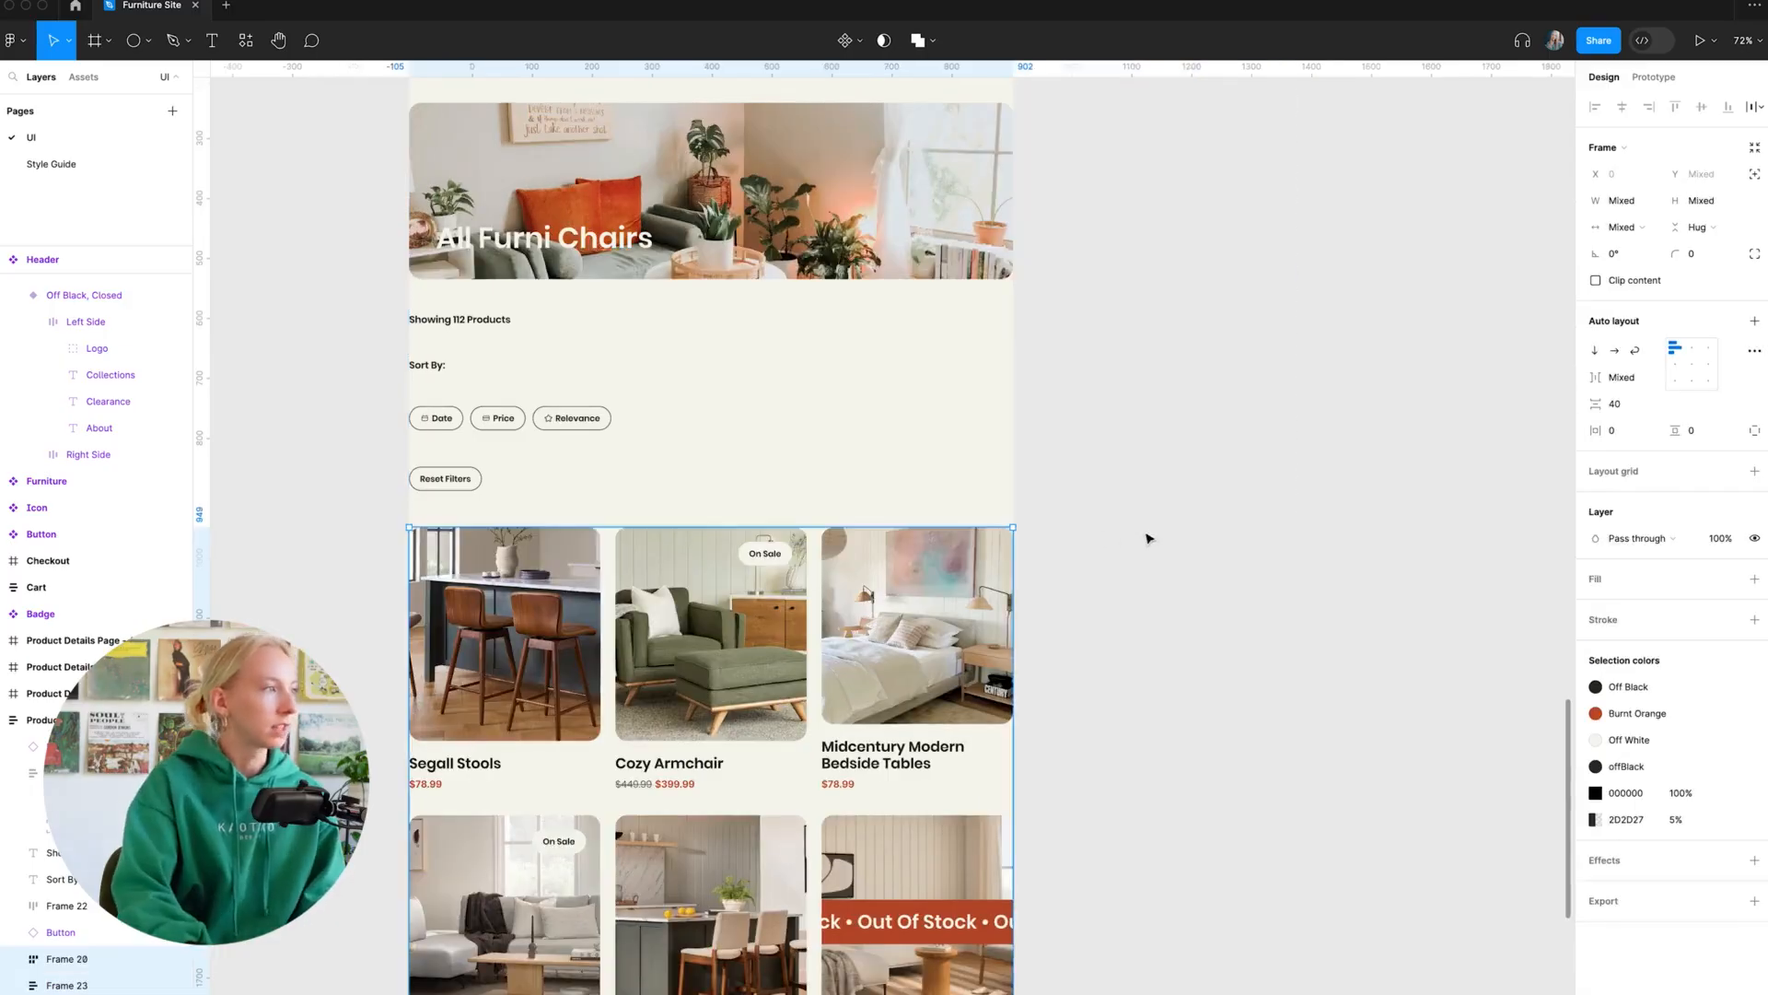
- Frame the "Showing 112 Products" text together with the furniture category list
{"action": "left_click", "coordinate": [1144, 537]}
{"action": "scroll", "coordinate": [1143, 538], "scroll_direction": "left", "scroll_amount": 2}
{"action": "scroll", "coordinate": [1143, 538], "scroll_direction": "down", "scroll_amount": 1}
{"action": "left_click", "coordinate": [687, 454]}
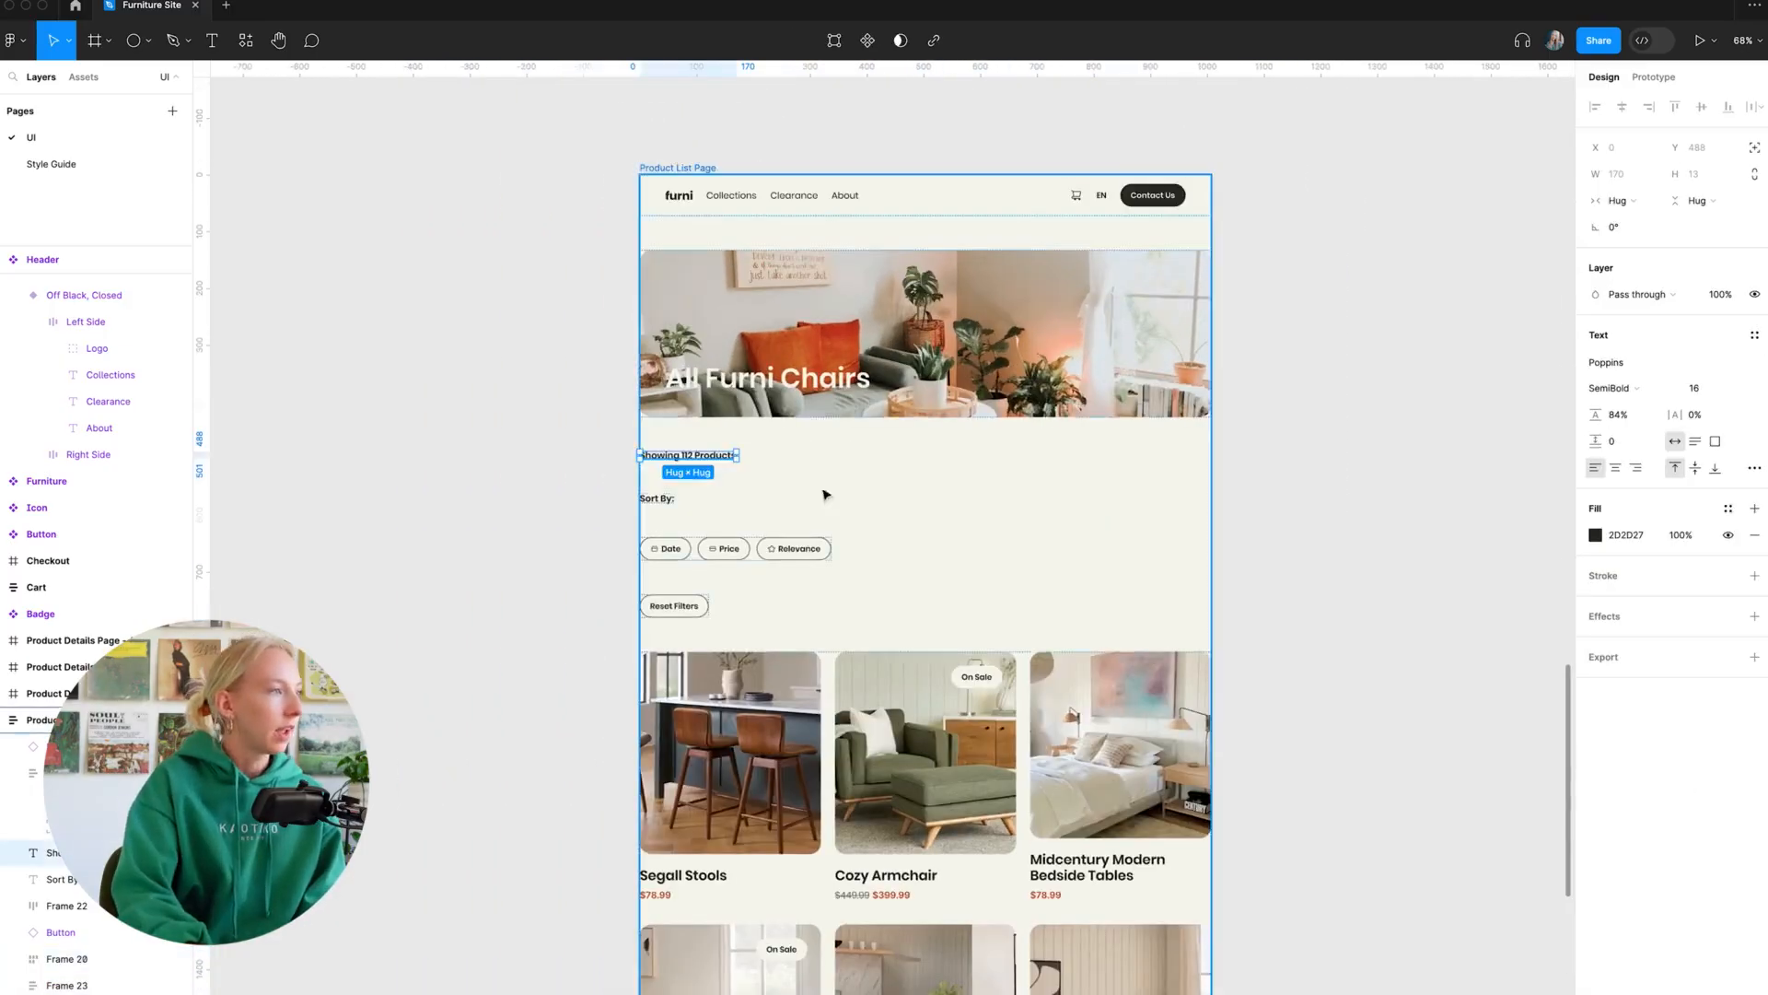
{"action": "scroll", "coordinate": [842, 500], "scroll_direction": "down", "scroll_amount": 3}
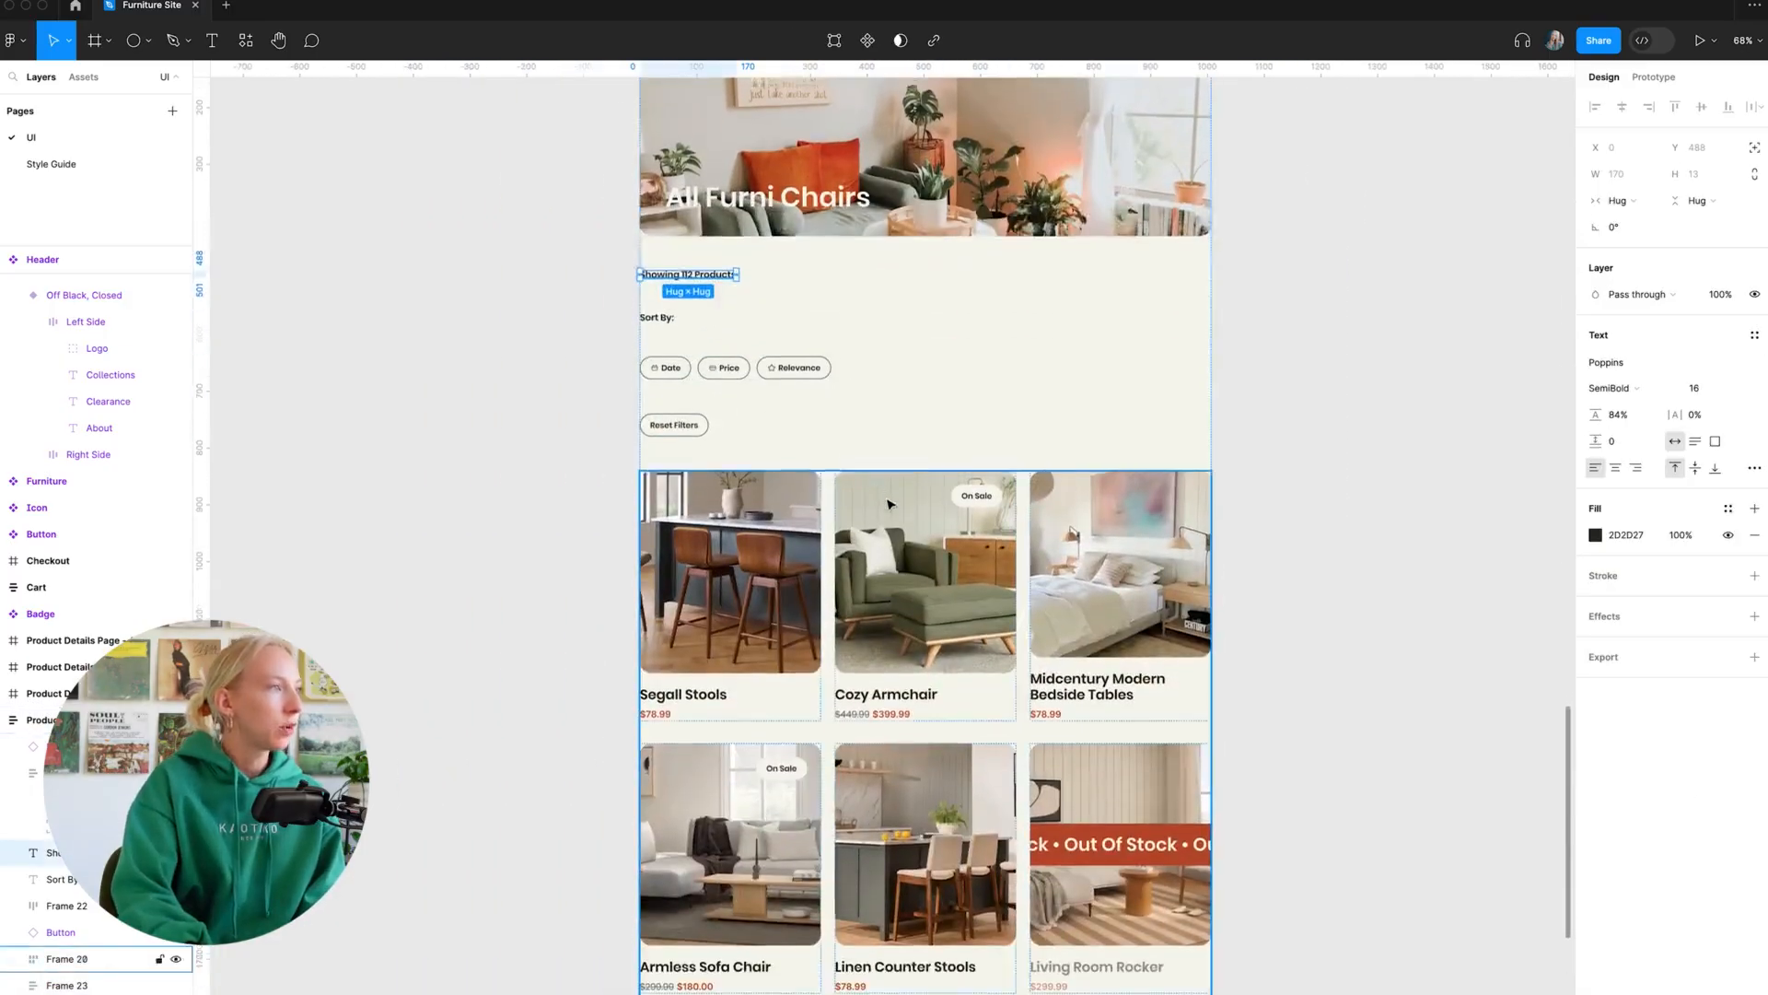
{"action": "scroll", "coordinate": [763, 285], "scroll_direction": "down", "scroll_amount": 3}
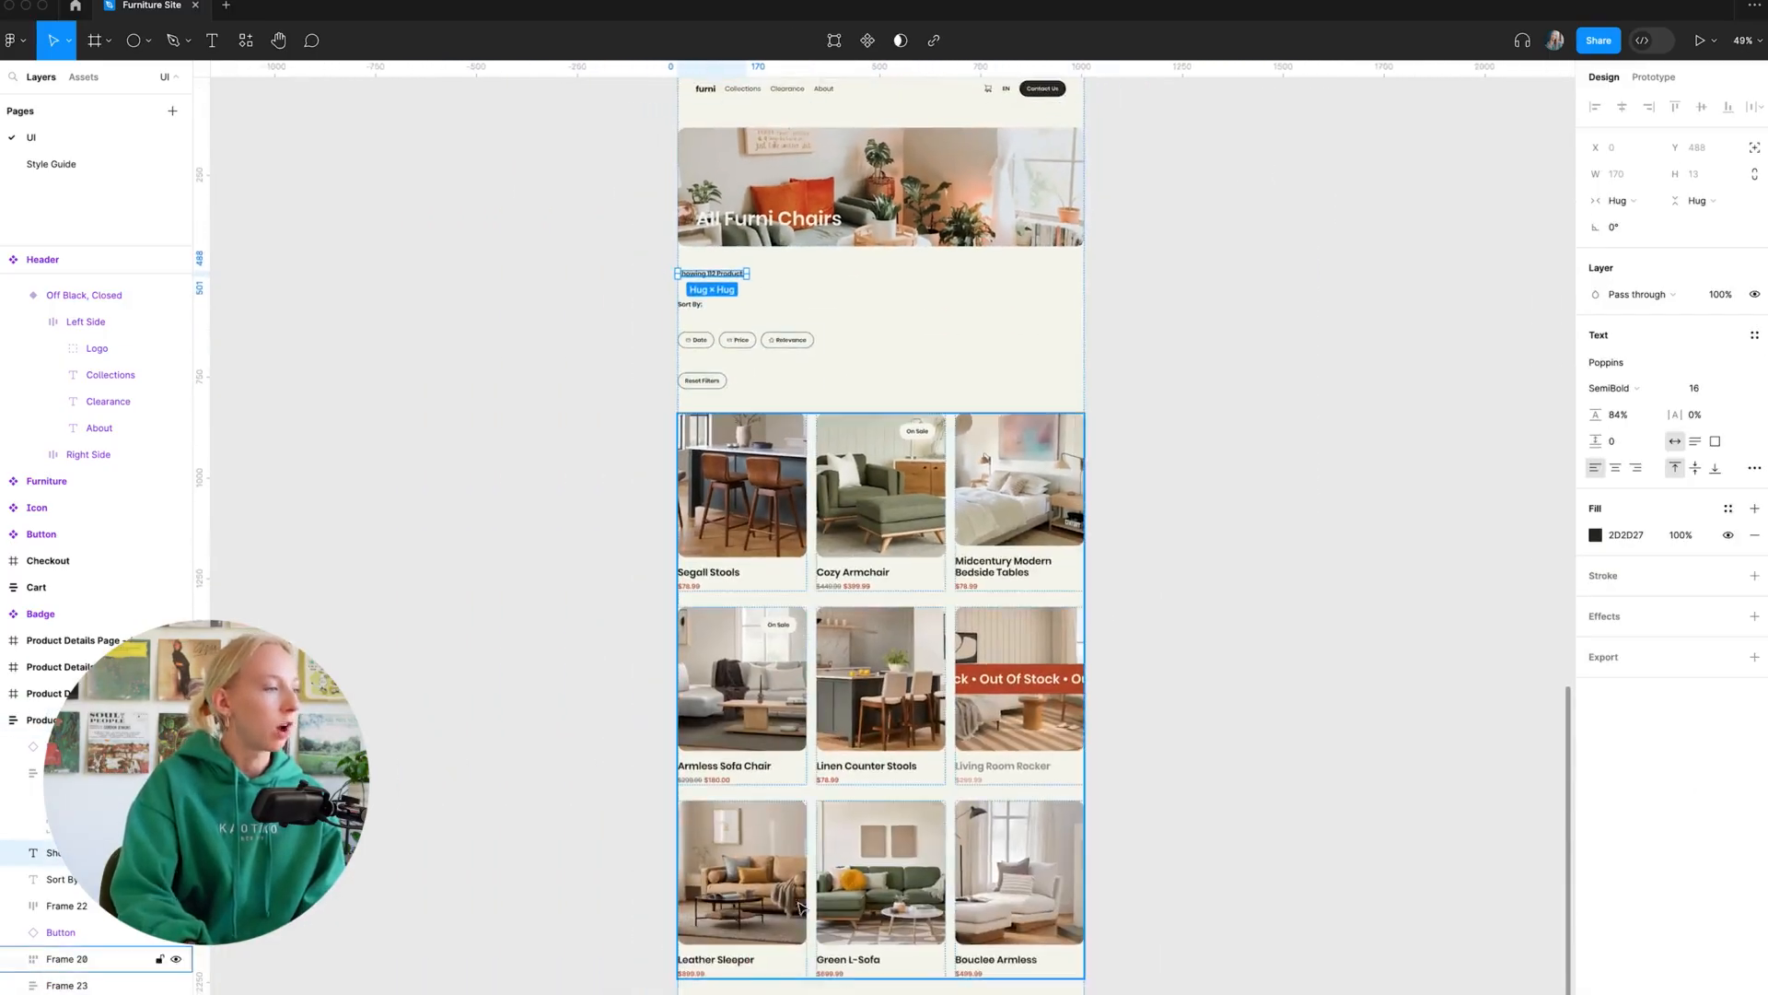
{"action": "left_click", "coordinate": [70, 985], "text": "super"}
{"action": "right_click", "coordinate": [739, 579]}
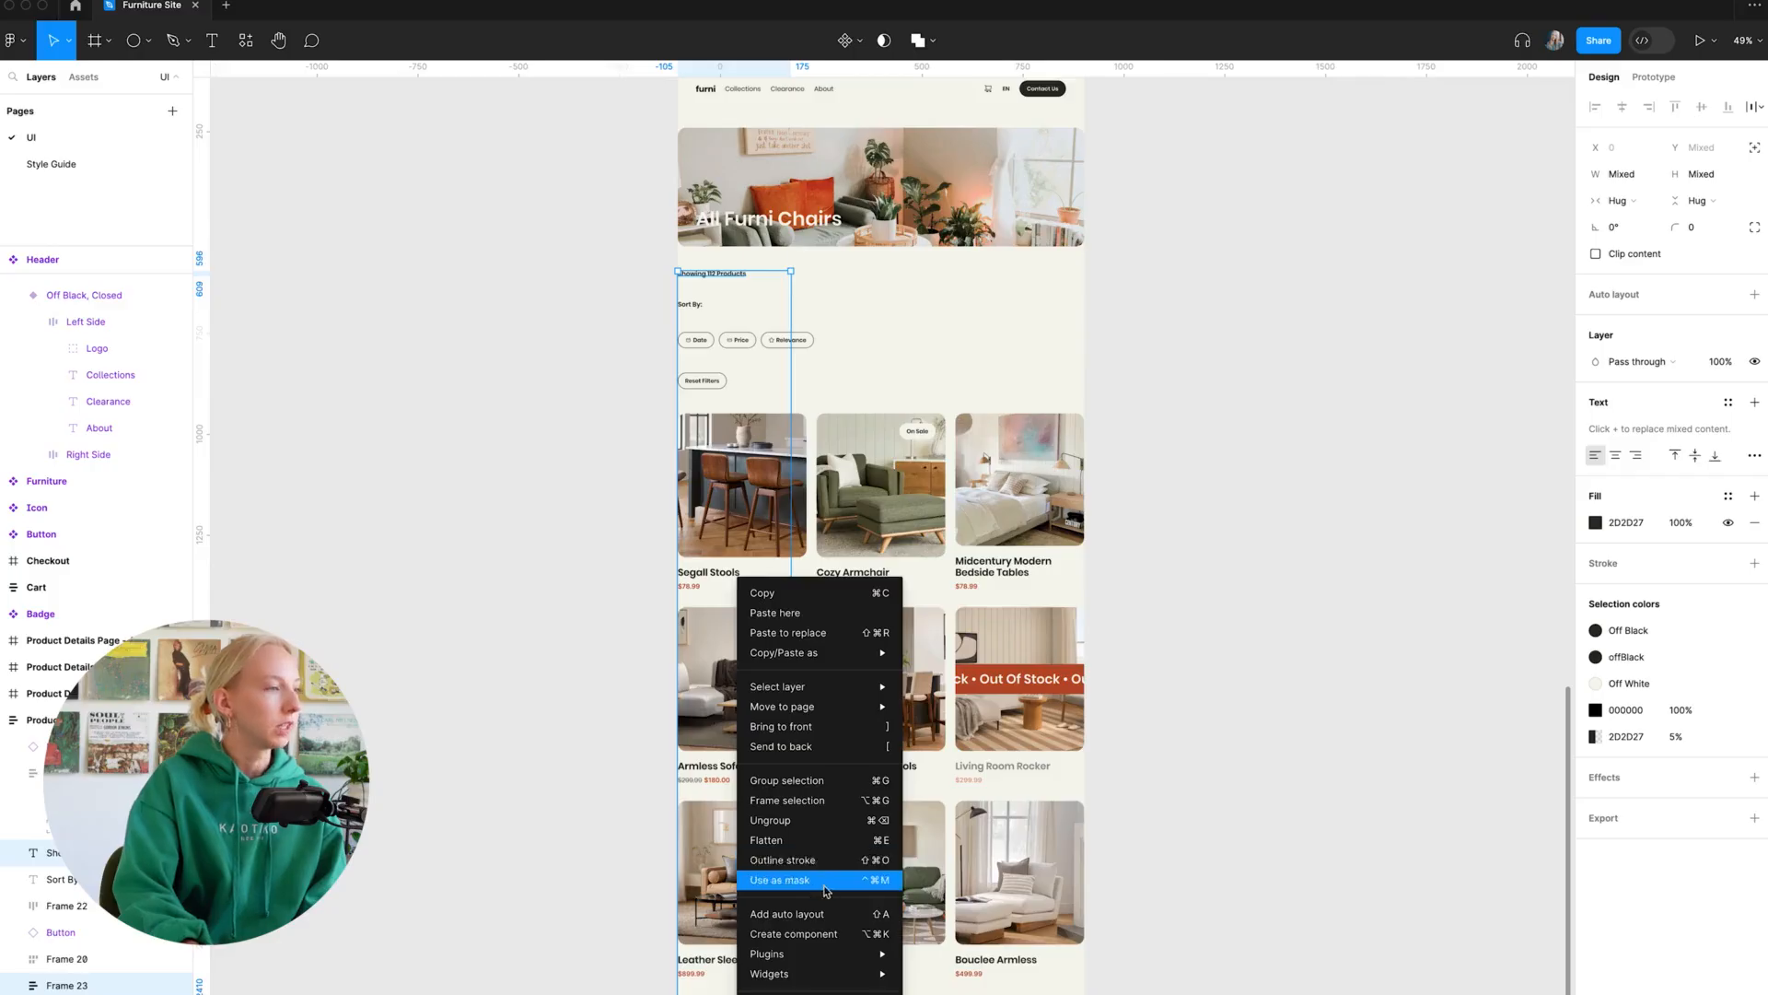
{"action": "left_click", "coordinate": [801, 800]}
- Set the vertical spacing between the product count and the category list in their frame to 16
{"action": "scroll", "coordinate": [896, 848], "scroll_direction": "down", "scroll_amount": 5}
{"action": "scroll", "coordinate": [897, 849], "scroll_direction": "down", "scroll_amount": 4}
{"action": "left_click", "coordinate": [1626, 312]}
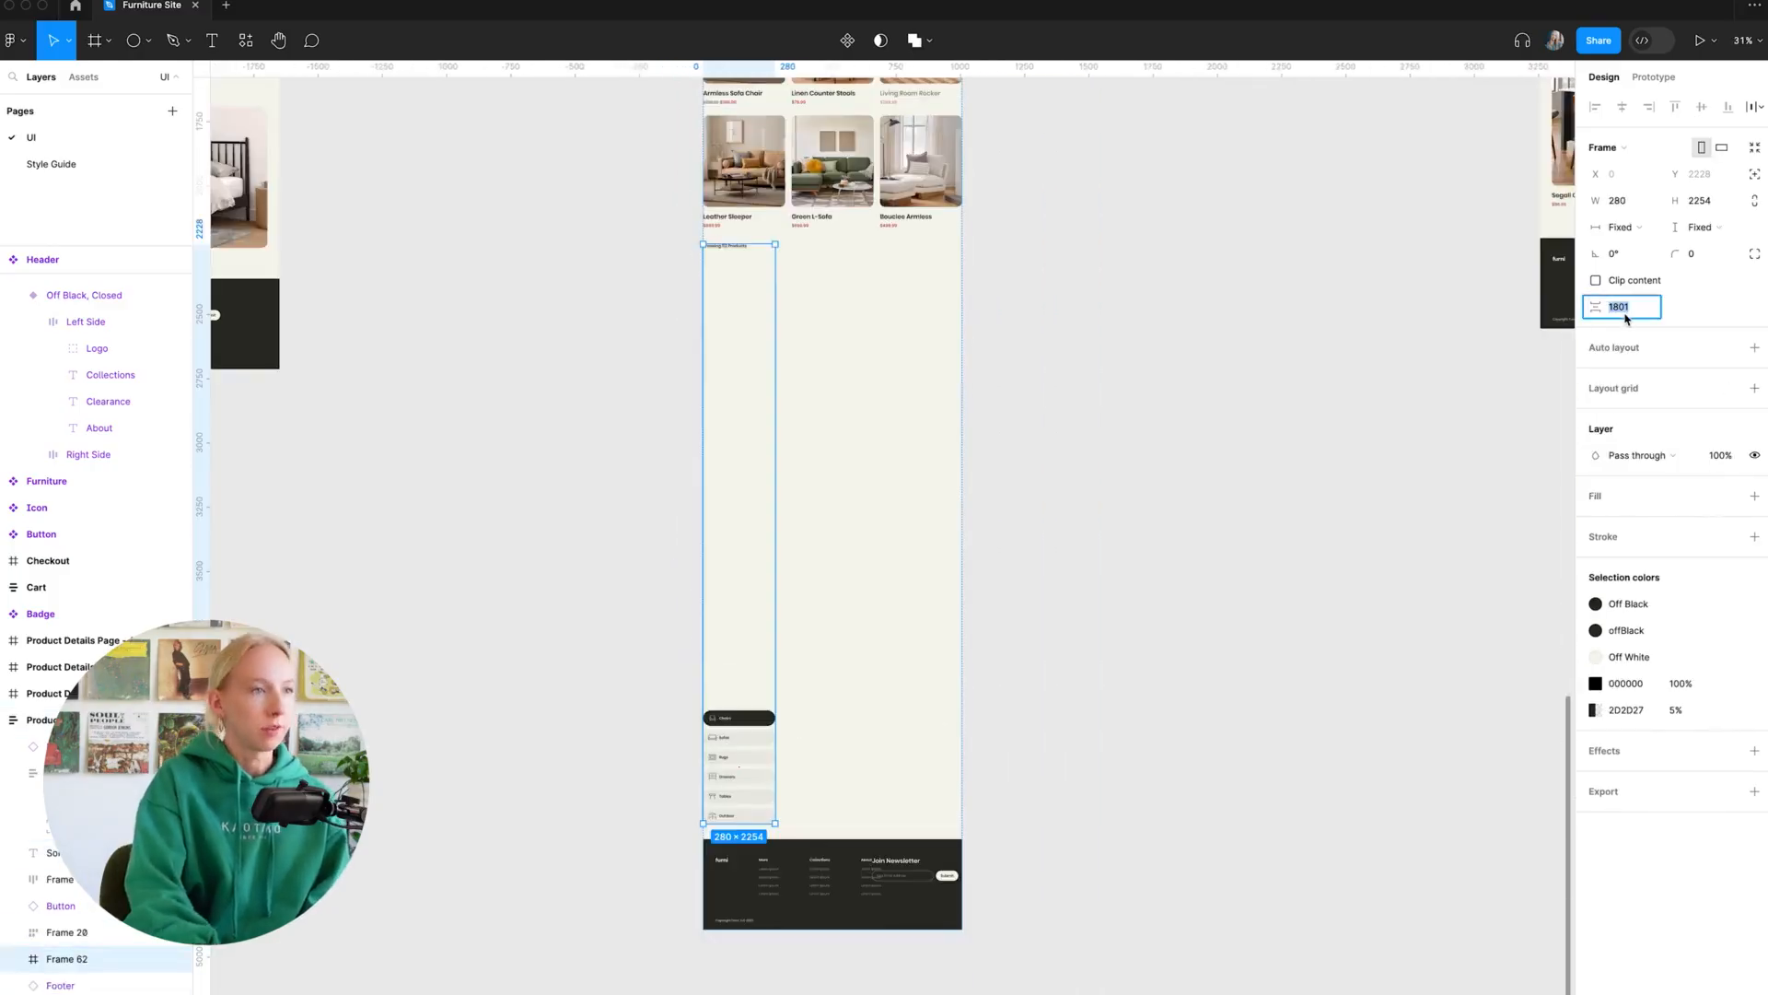
{"action": "type", "text": "16"}
{"action": "key", "text": "Return"}
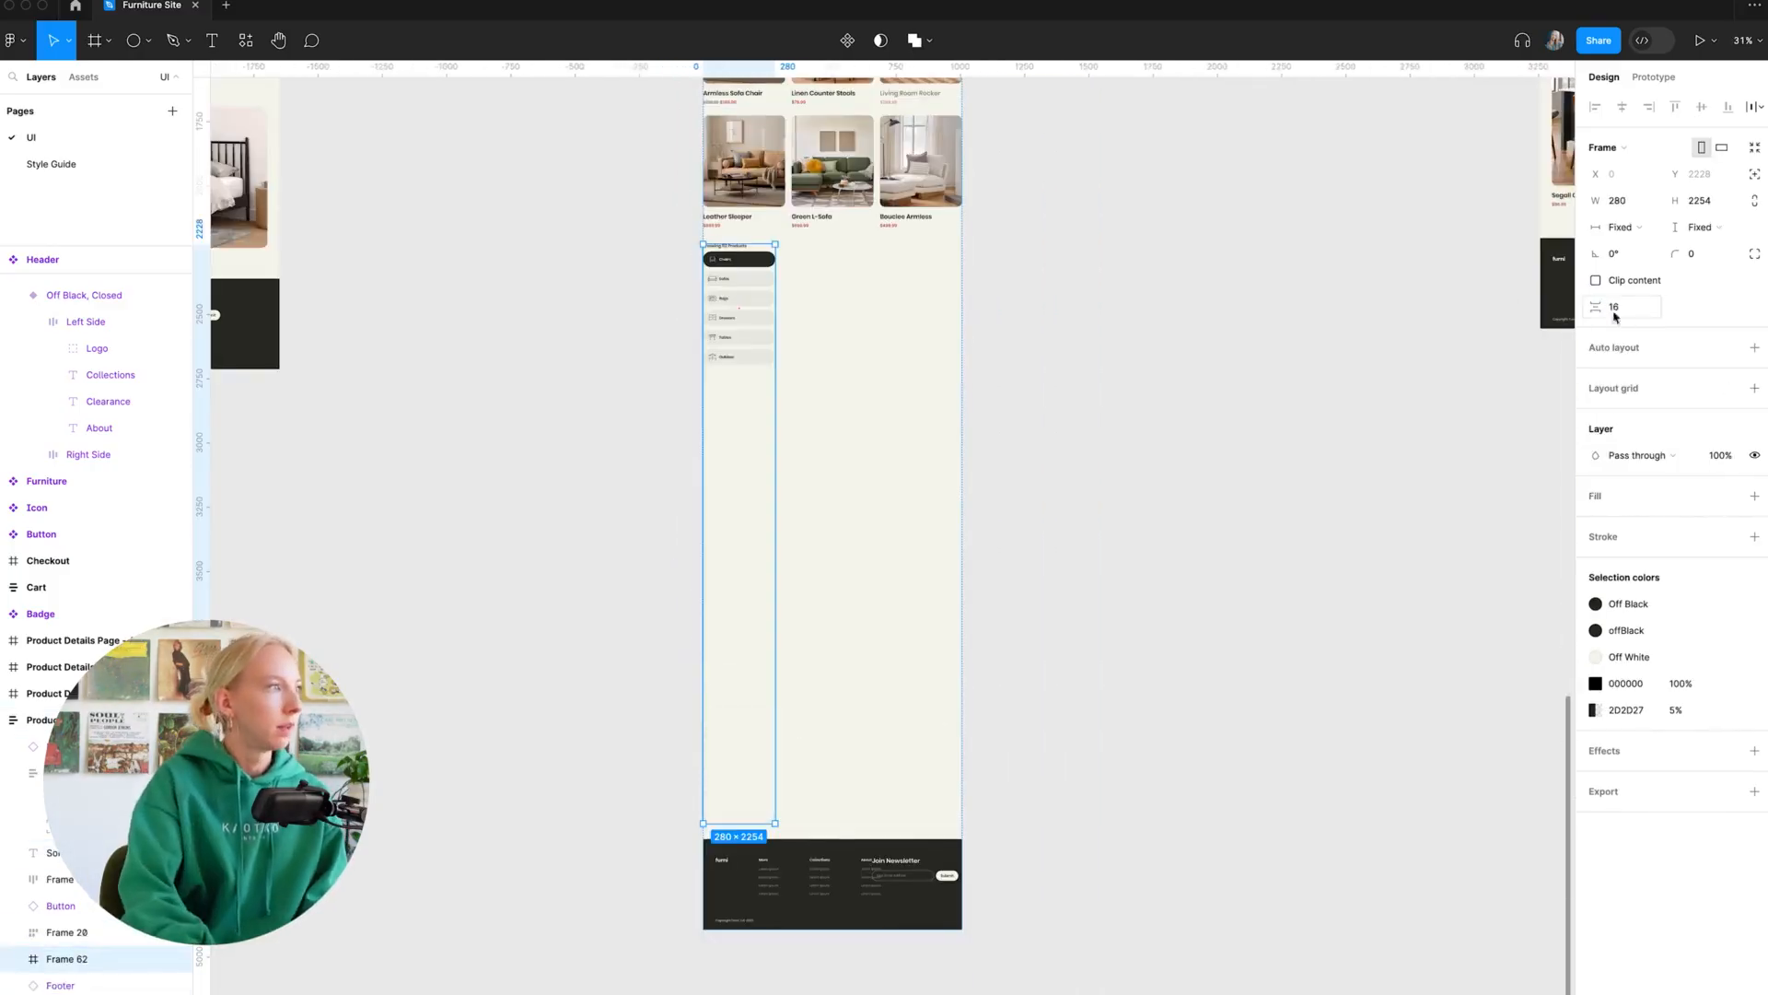
- Set the vertical spacing in the product count and category frame to 40, and move the frame out of the page onto the canvas
{"action": "scroll", "coordinate": [750, 295], "scroll_direction": "up", "scroll_amount": 5}
{"action": "scroll", "coordinate": [749, 296], "scroll_direction": "up", "scroll_amount": 2}
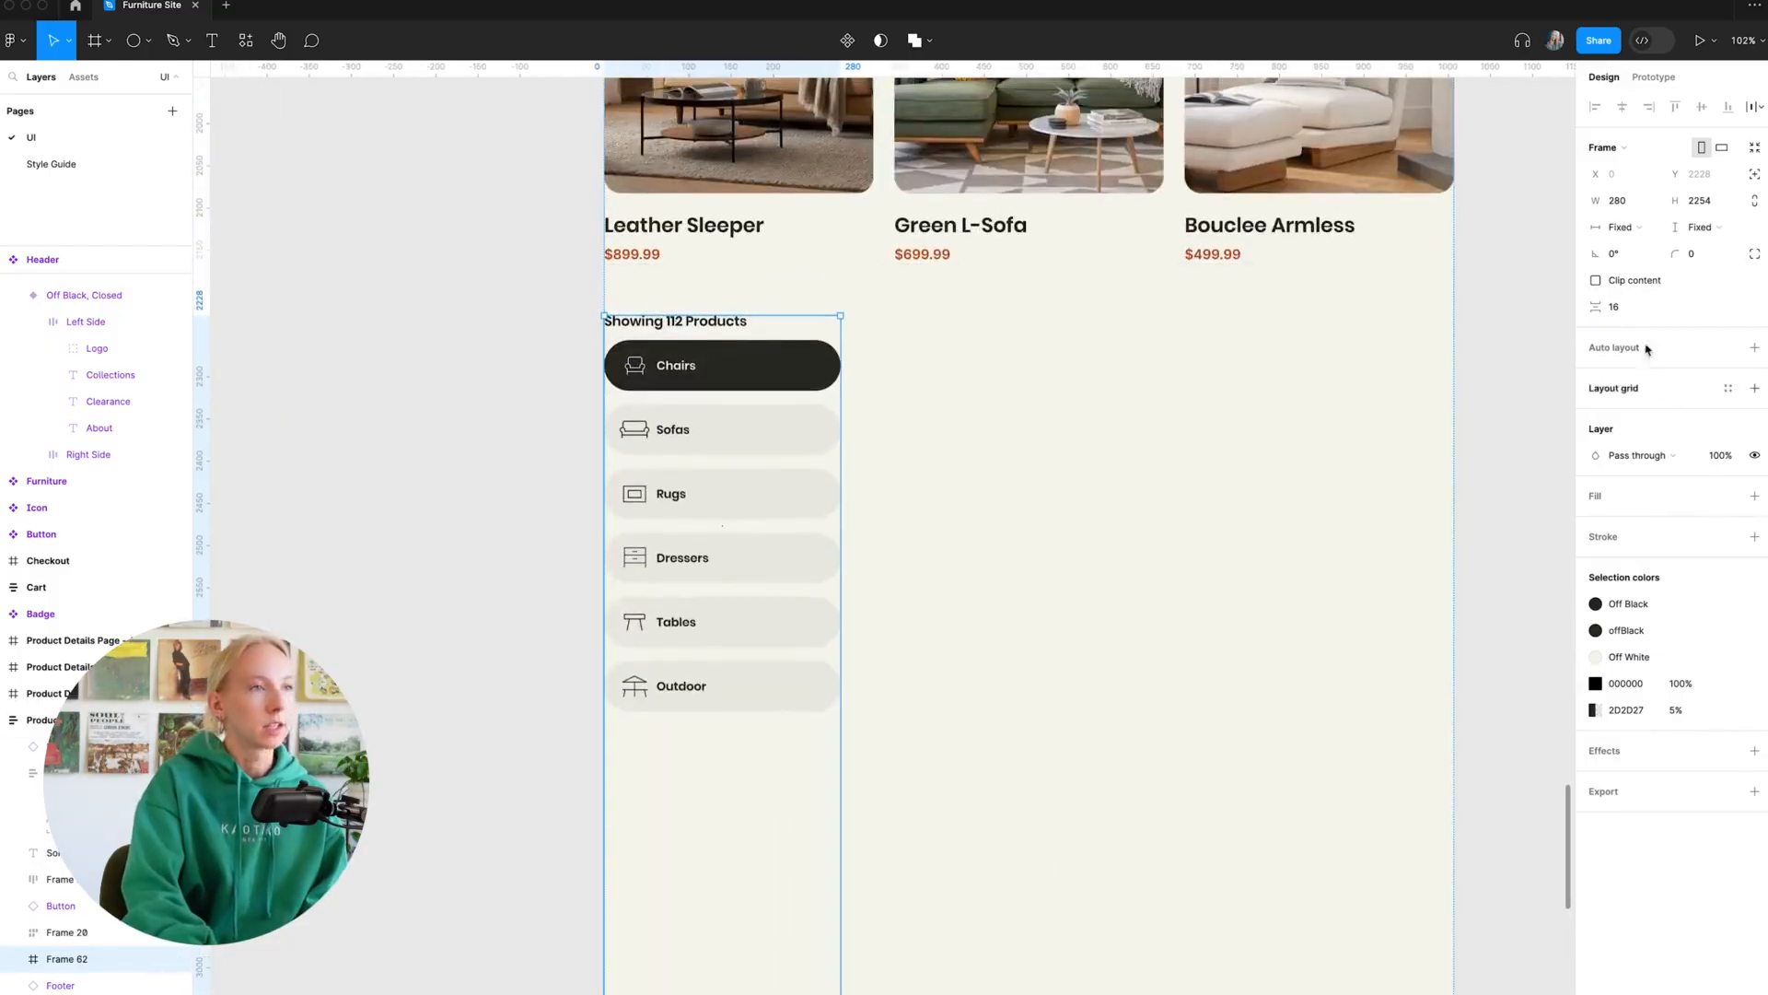
{"action": "left_click", "coordinate": [1642, 316]}
{"action": "type", "text": "40"}
{"action": "key", "text": "Return"}
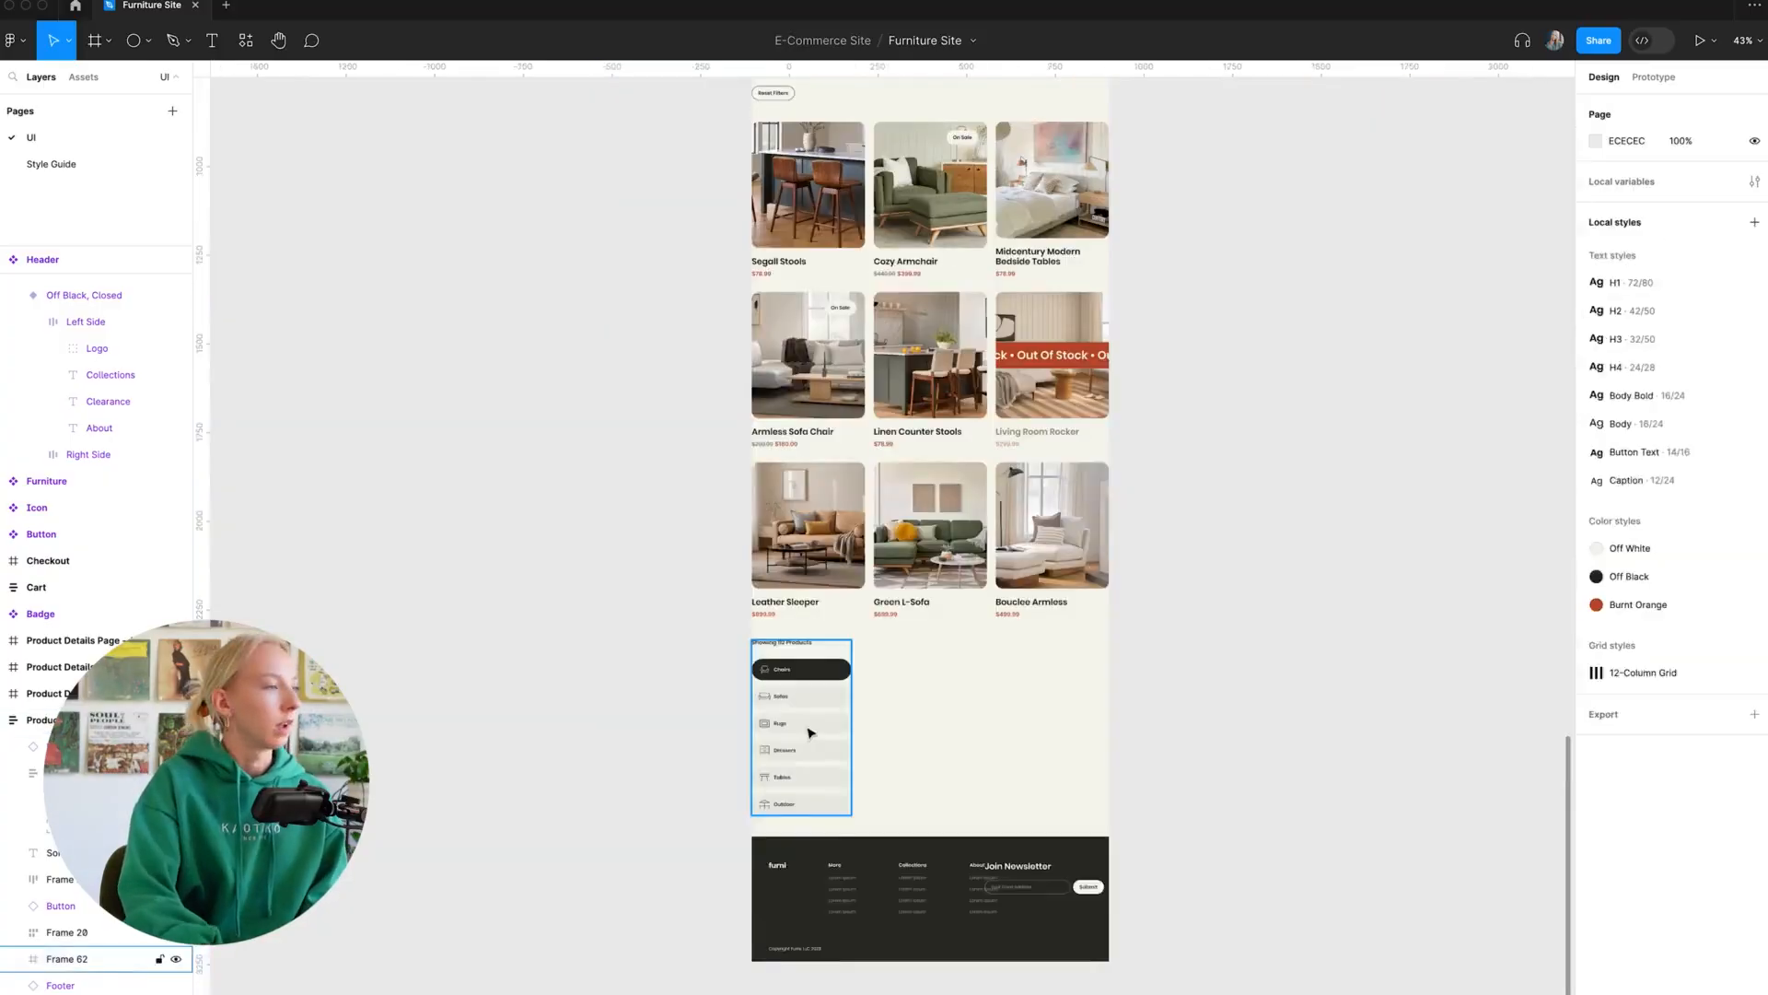
{"action": "left_click_drag", "start_coordinate": [810, 732], "coordinate": [595, 467]}
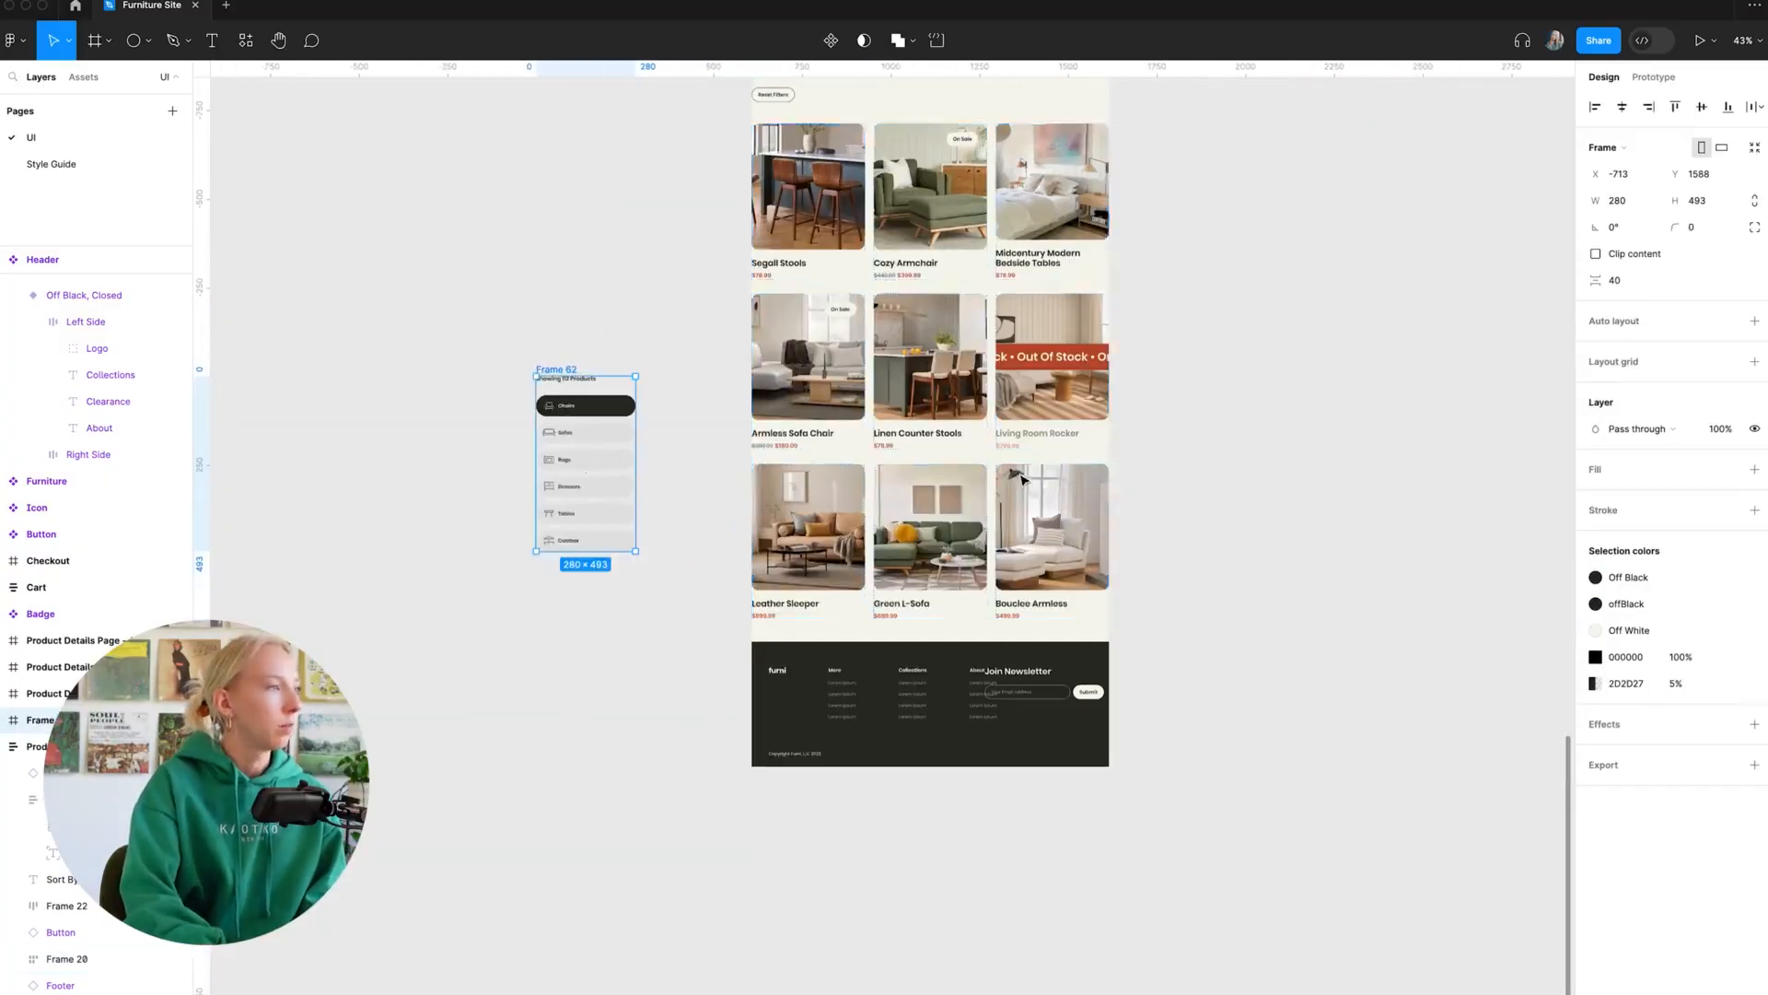
- Frame the Sort By label, sort buttons and Reset Filters button together, and give that frame horizontal auto layout
{"action": "scroll", "coordinate": [1197, 488], "scroll_direction": "up", "scroll_amount": 5}
{"action": "scroll", "coordinate": [962, 486], "scroll_direction": "up", "scroll_amount": 3}
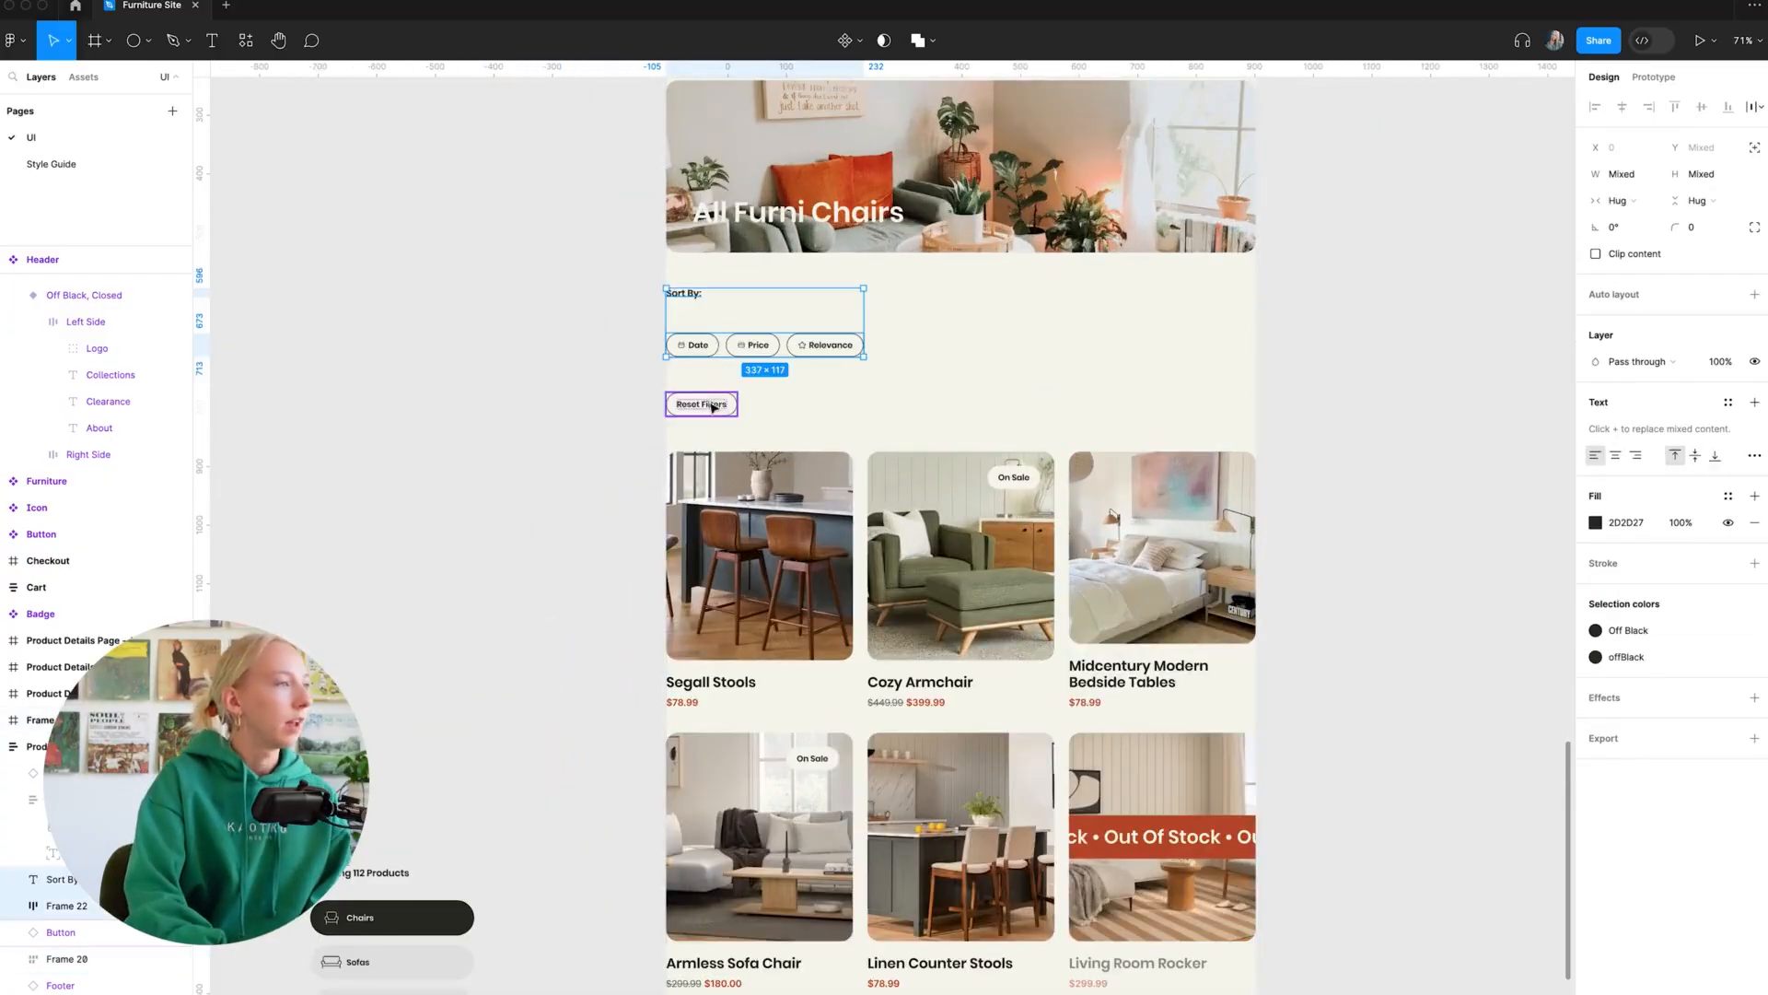
{"action": "left_click", "coordinate": [710, 401], "text": "shift"}
{"action": "right_click", "coordinate": [753, 342]}
{"action": "left_click", "coordinate": [833, 562]}
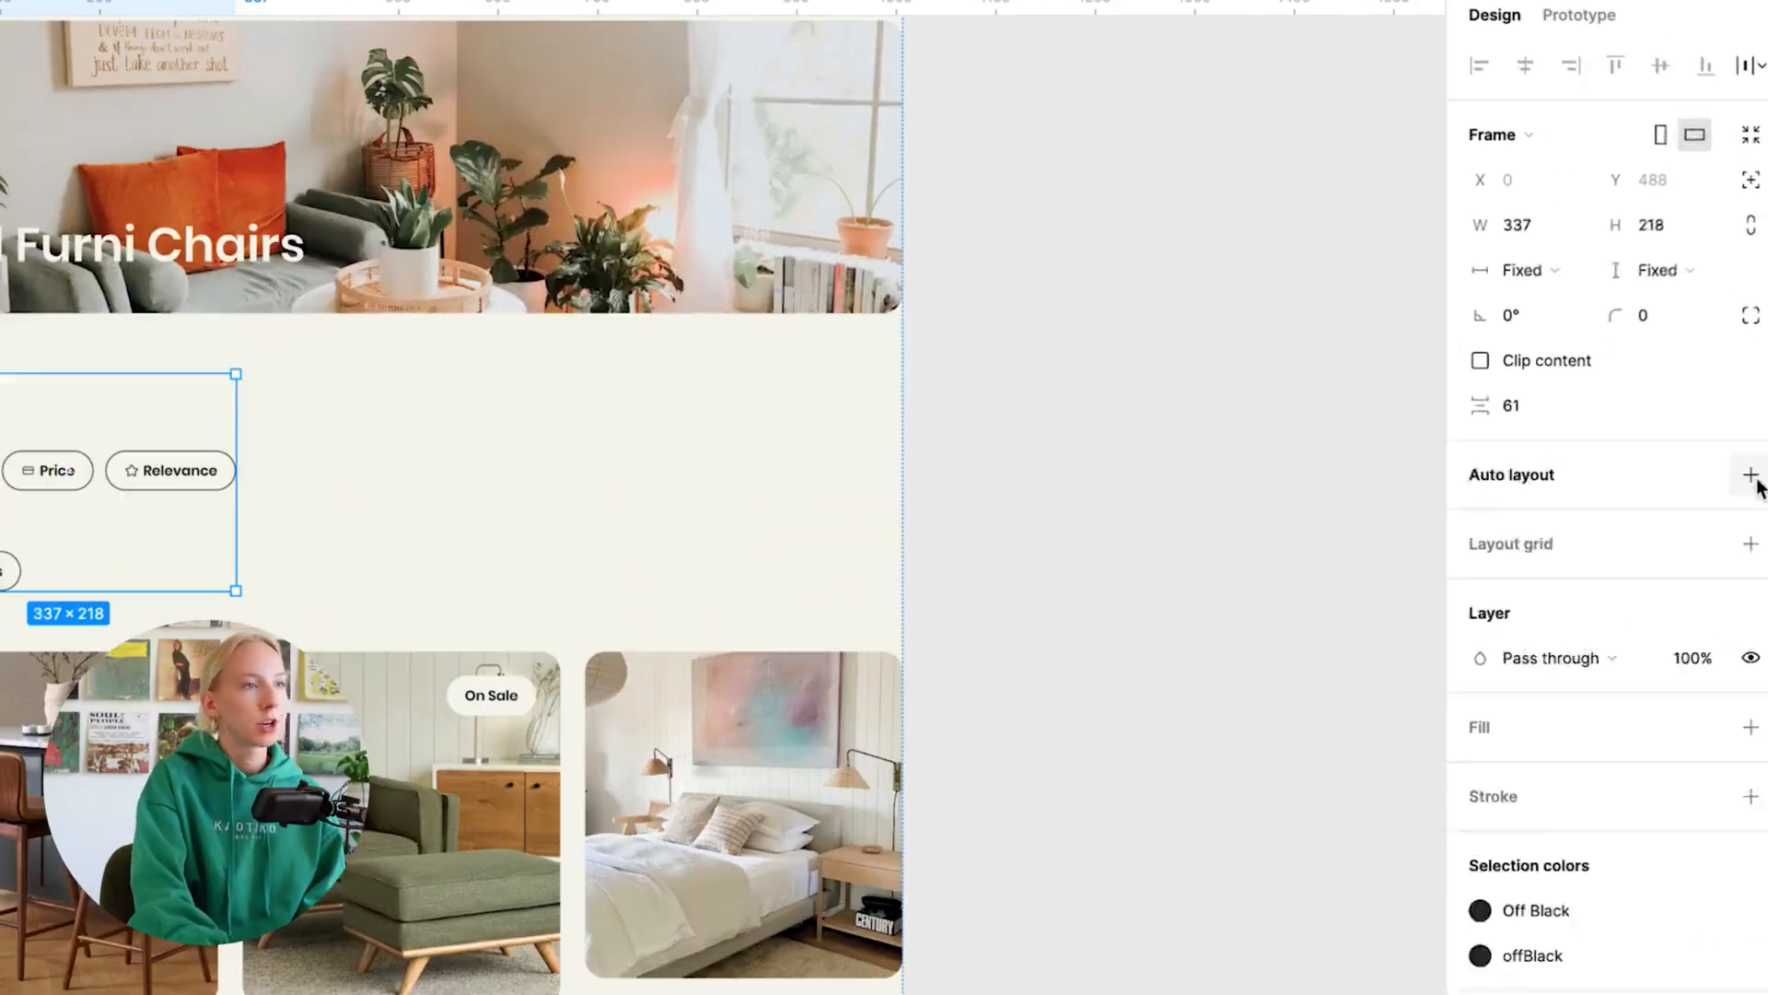
{"action": "left_click", "coordinate": [1753, 348]}
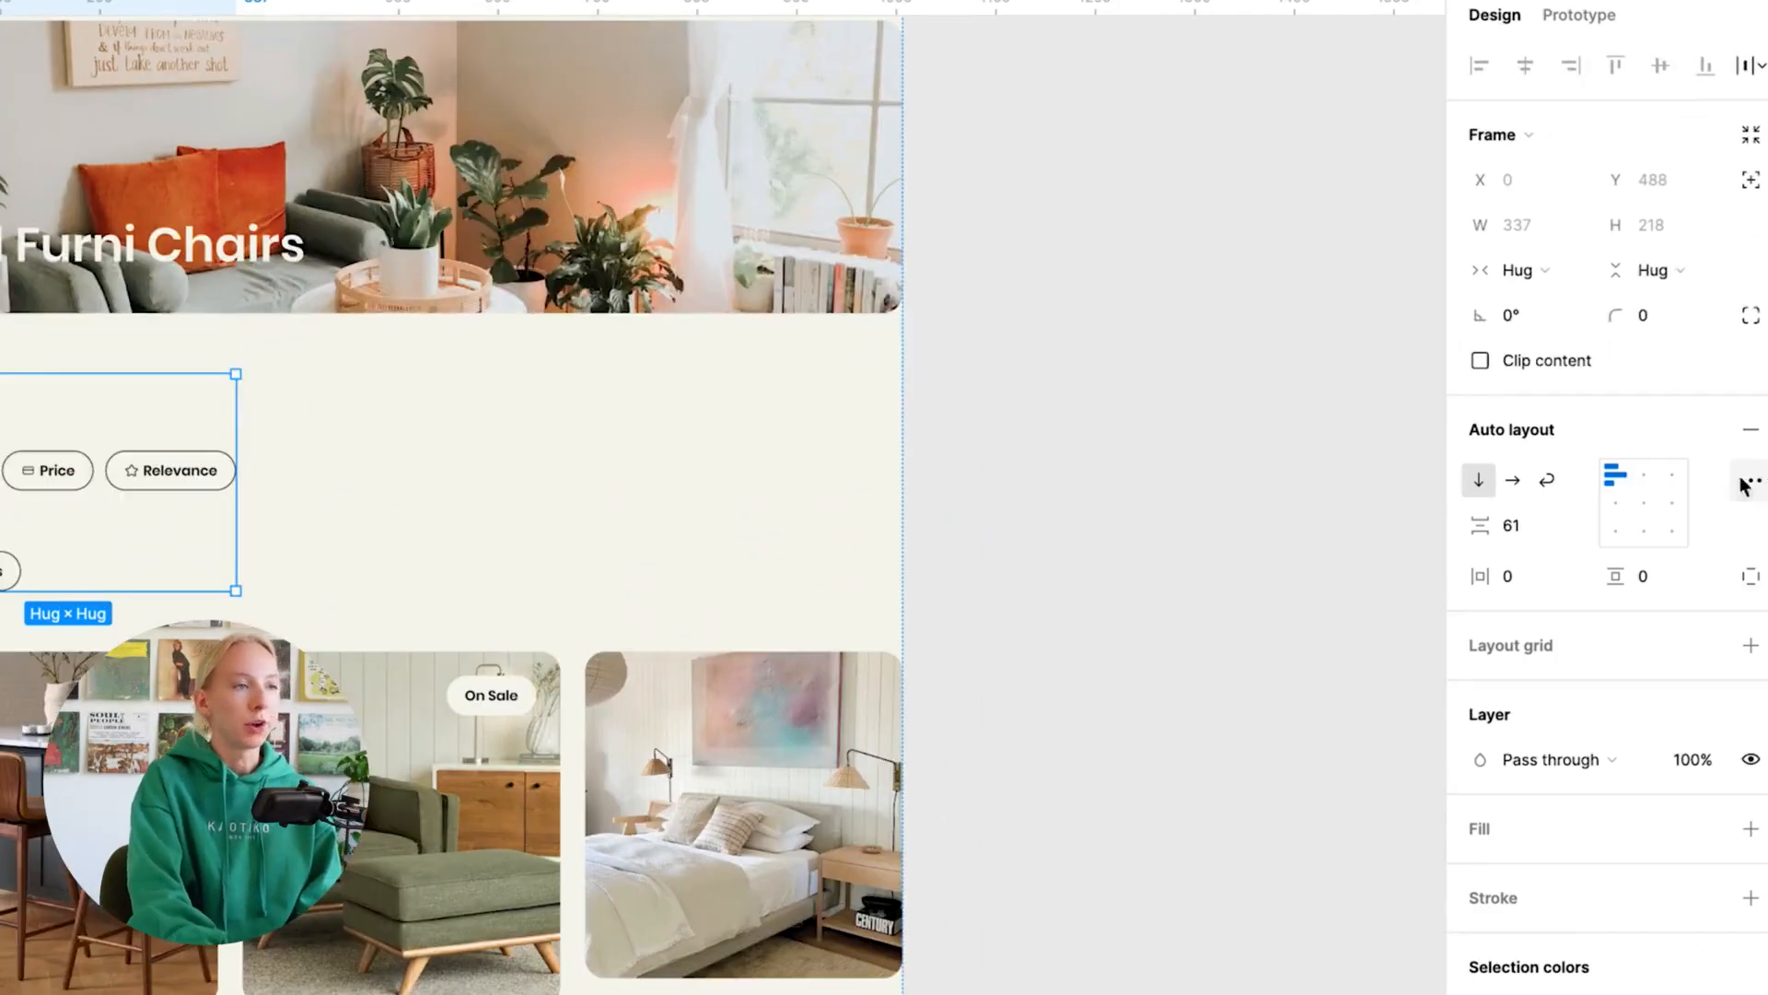
{"action": "left_click", "coordinate": [1513, 480]}
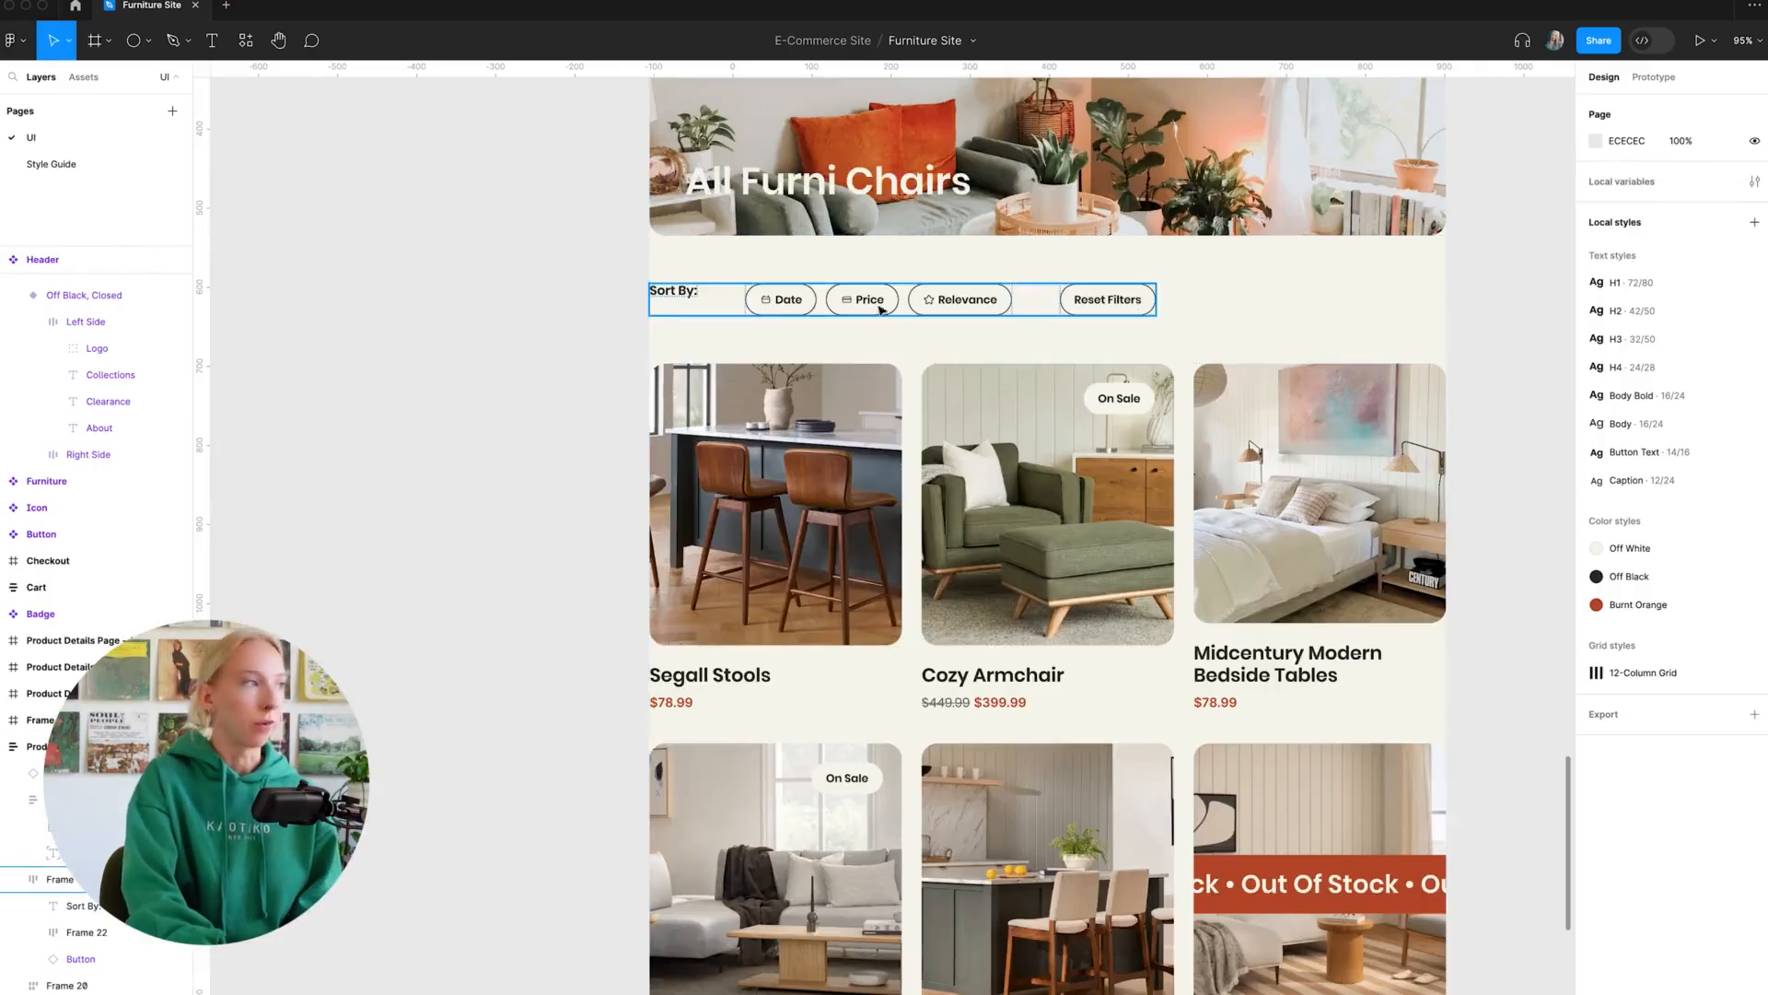
- Frame the Sort By label with the Date, Price and Relevance buttons, and add auto layout with left-center alignment
{"action": "left_click", "coordinate": [771, 306]}
{"action": "left_click", "coordinate": [673, 297], "text": "shift"}
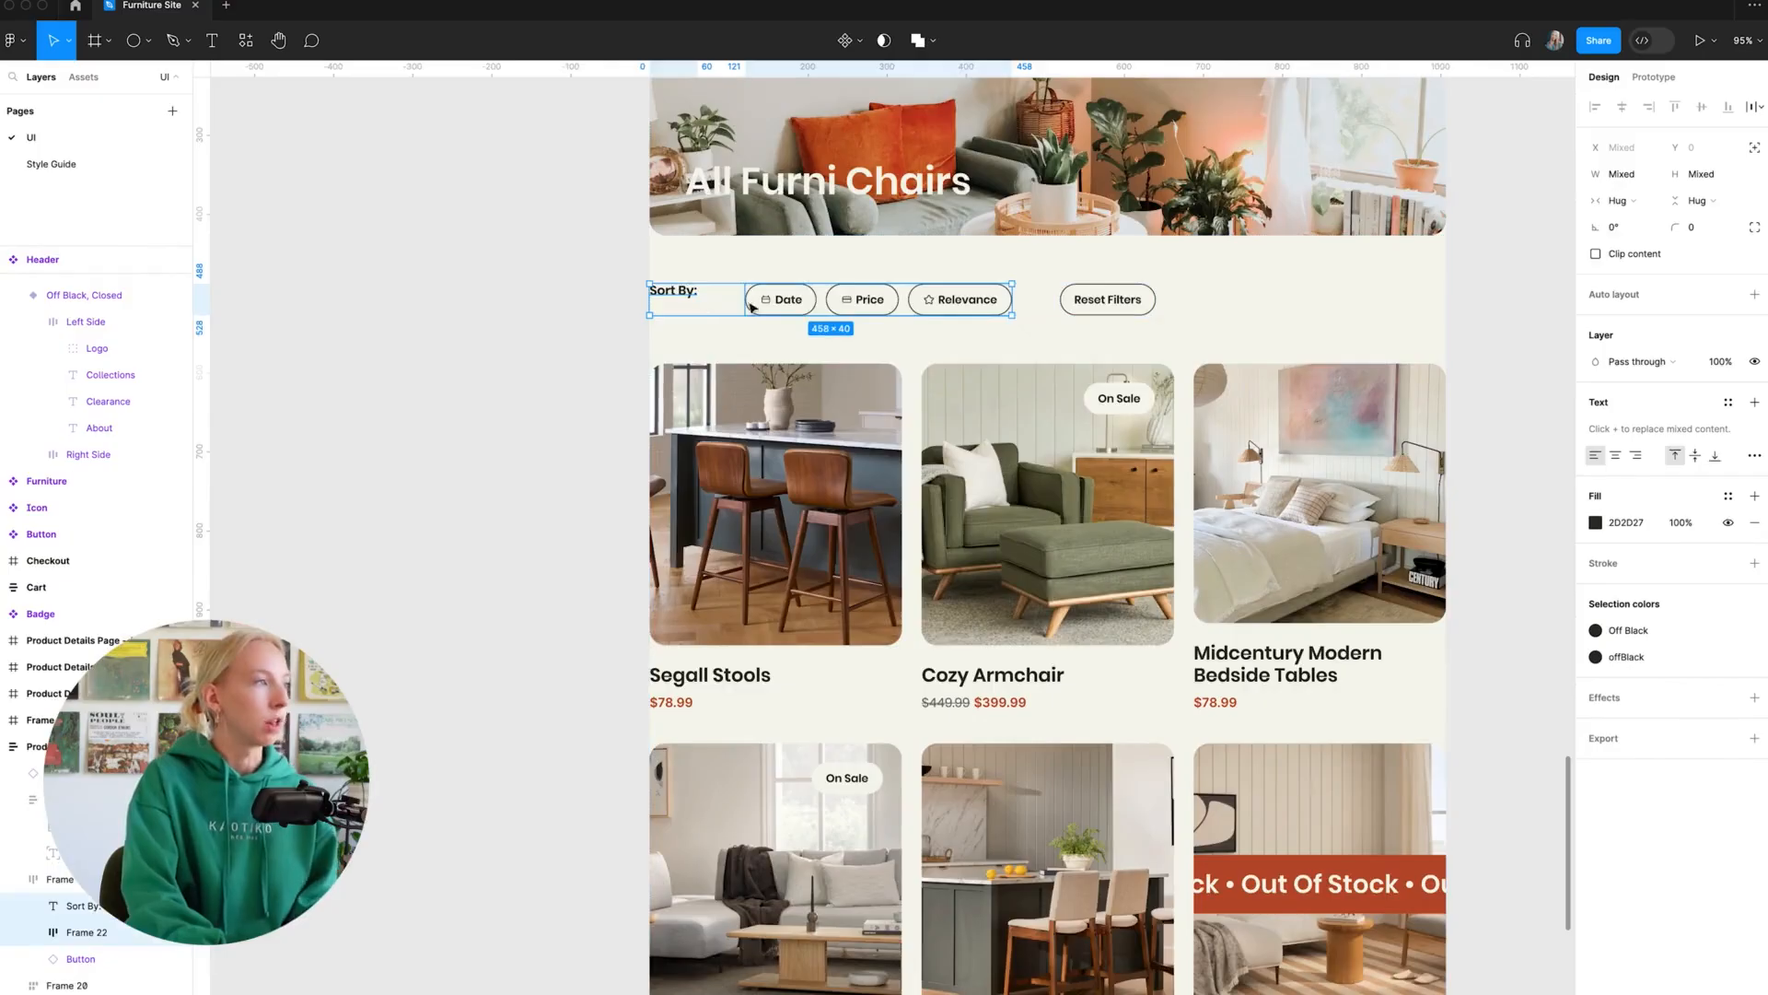
{"action": "right_click", "coordinate": [770, 304]}
{"action": "left_click", "coordinate": [810, 518]}
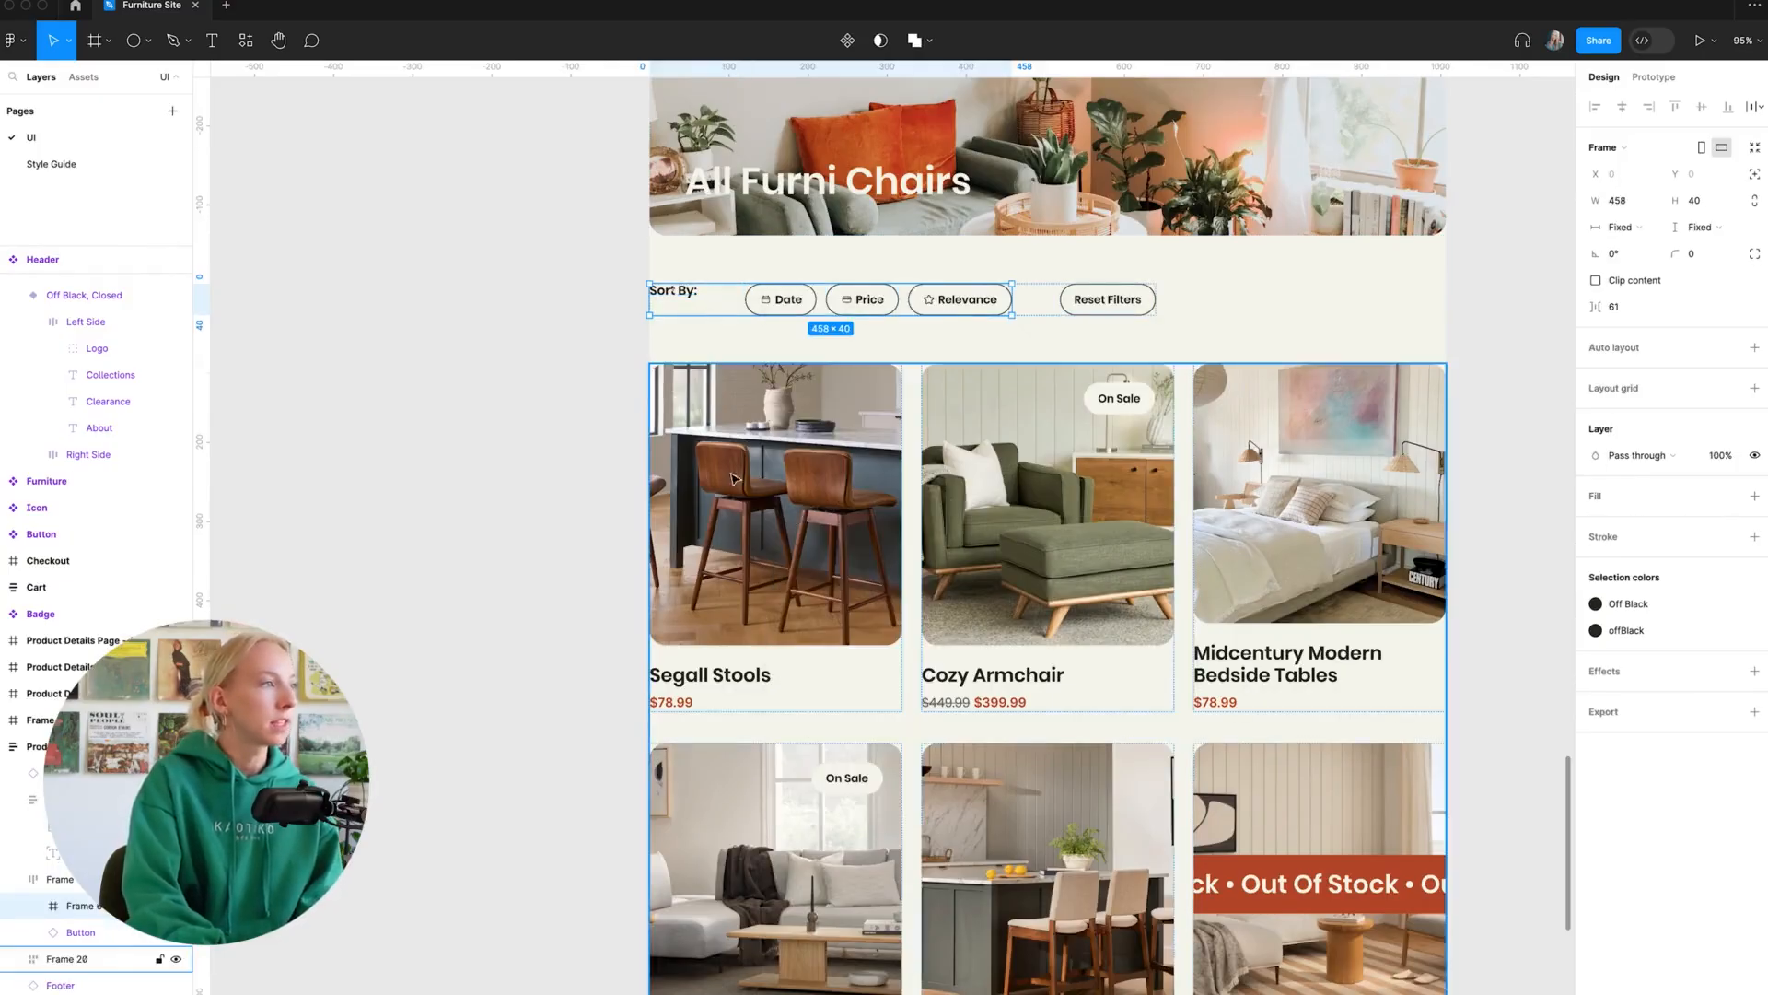
{"action": "left_click", "coordinate": [1754, 347]}
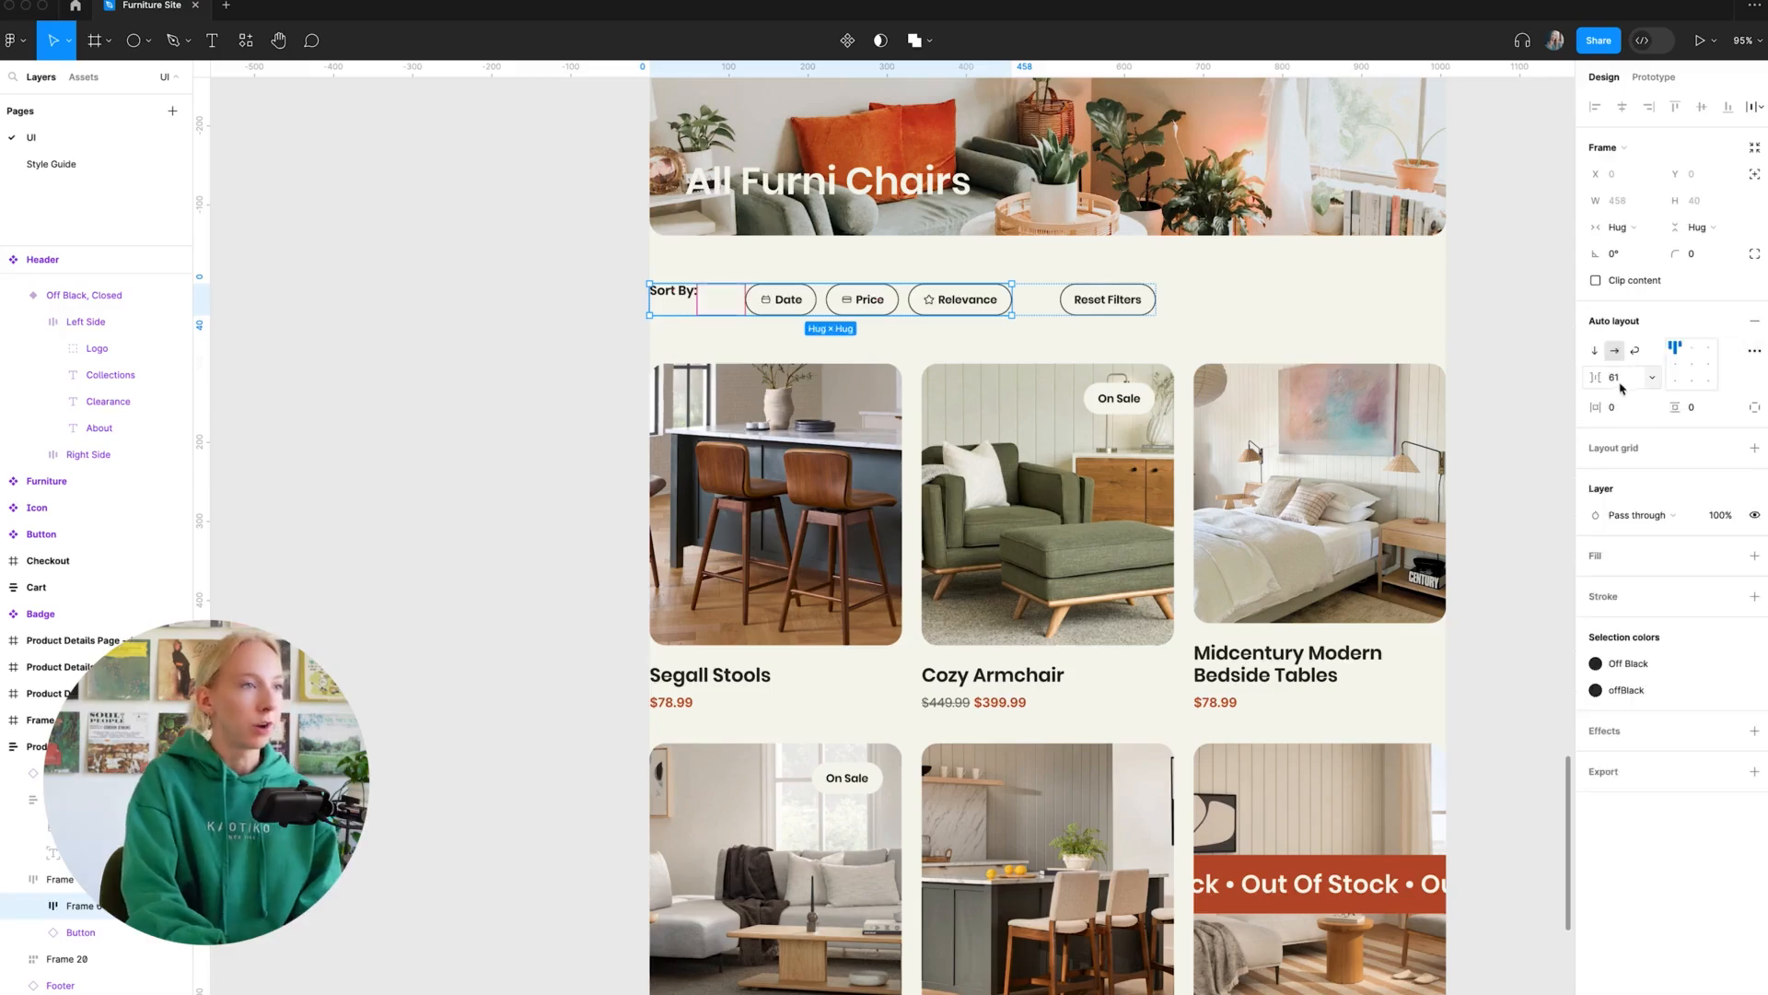
{"action": "left_click", "coordinate": [1677, 365]}
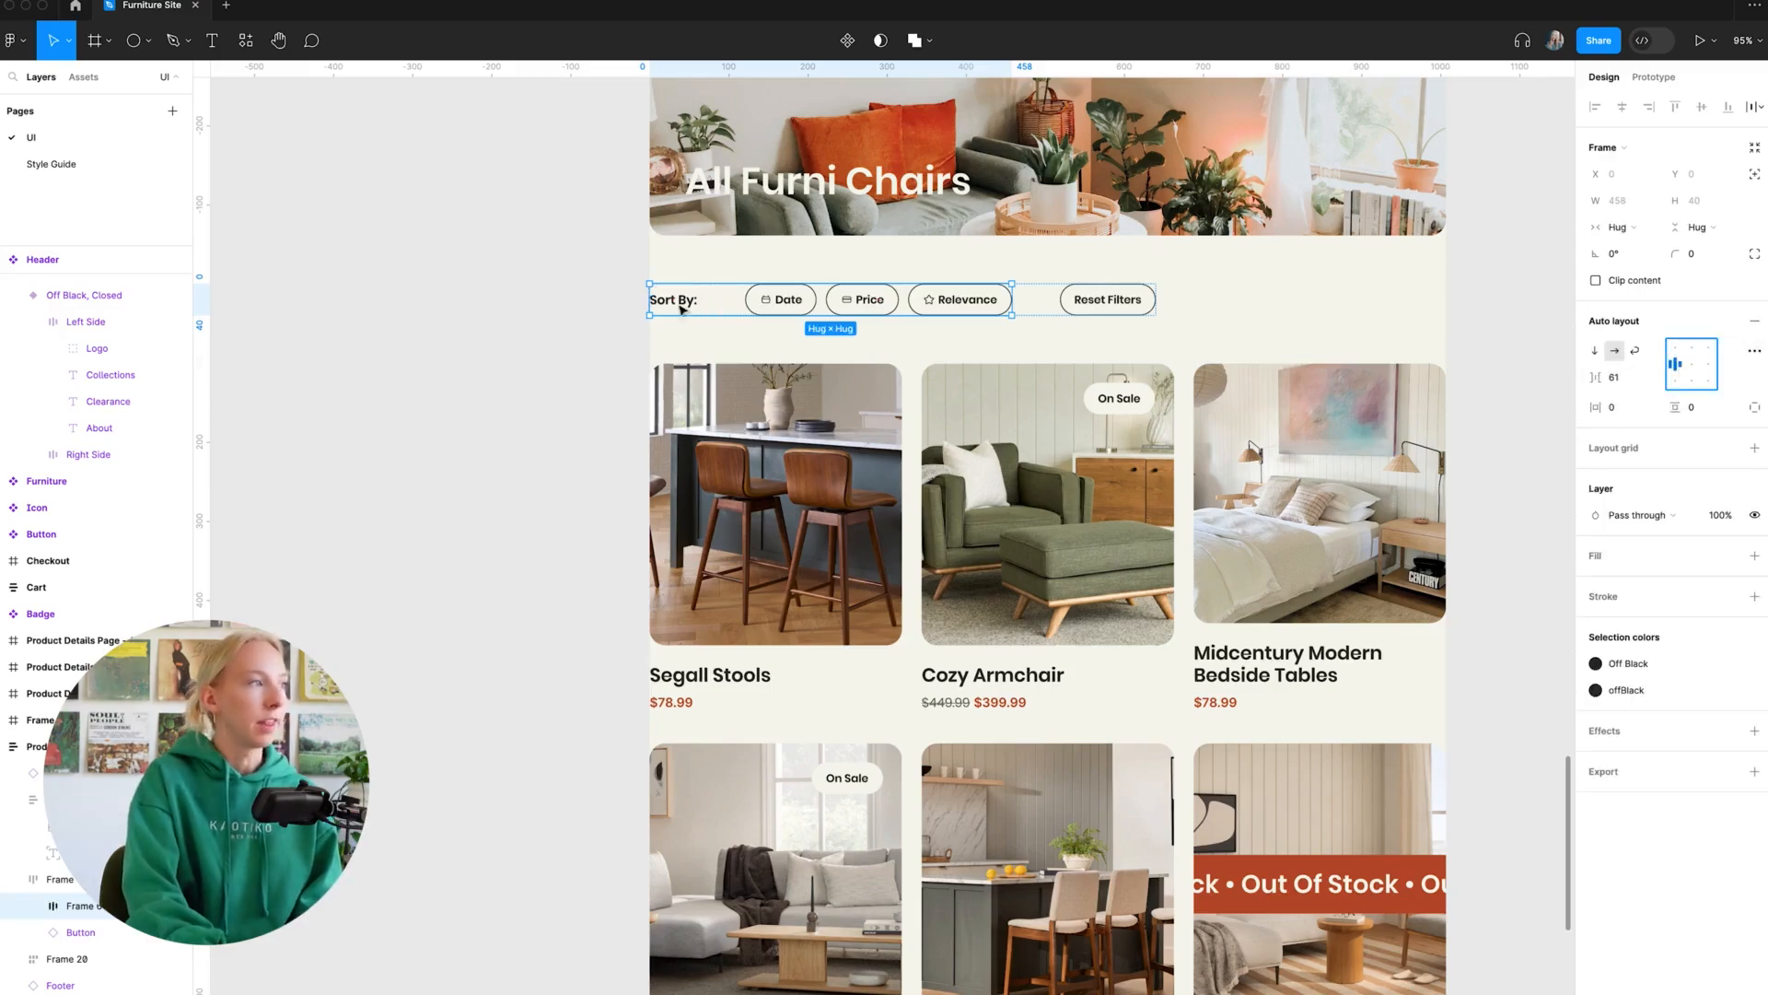
- Set the horizontal gap between the Sort By label and the sort buttons to 40
{"action": "scroll", "coordinate": [919, 315], "scroll_direction": "right", "scroll_amount": 1}
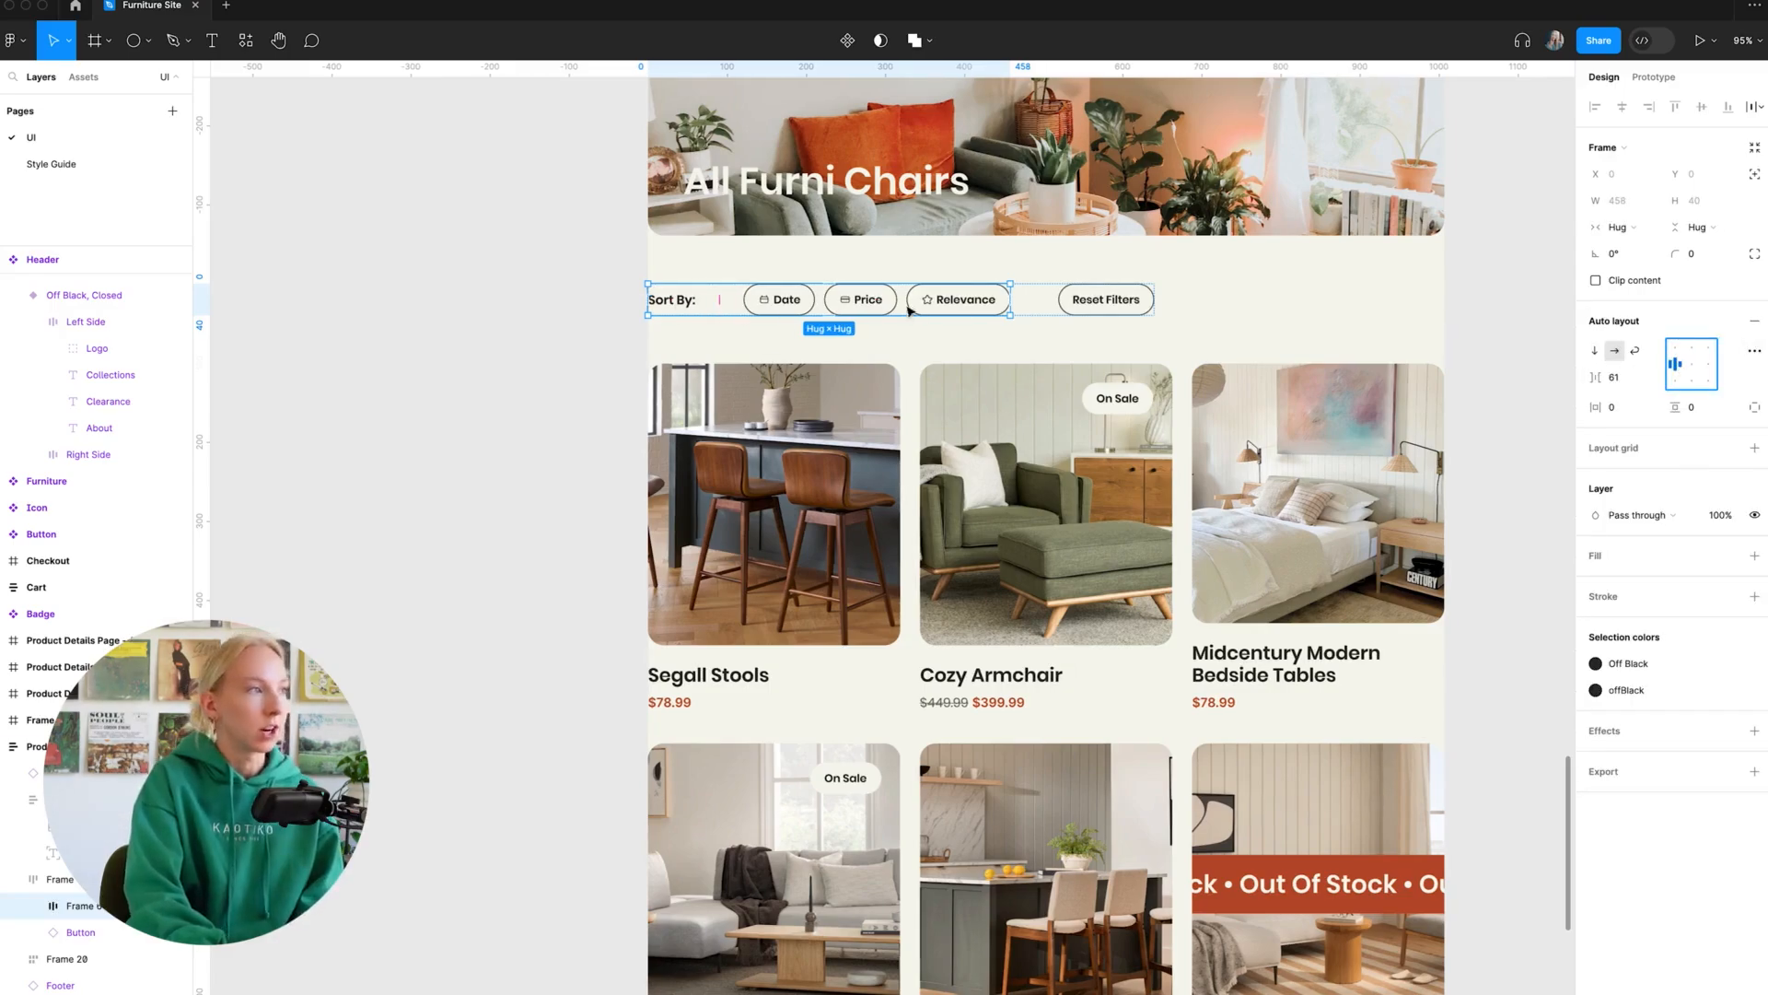
{"action": "left_click", "coordinate": [1618, 377]}
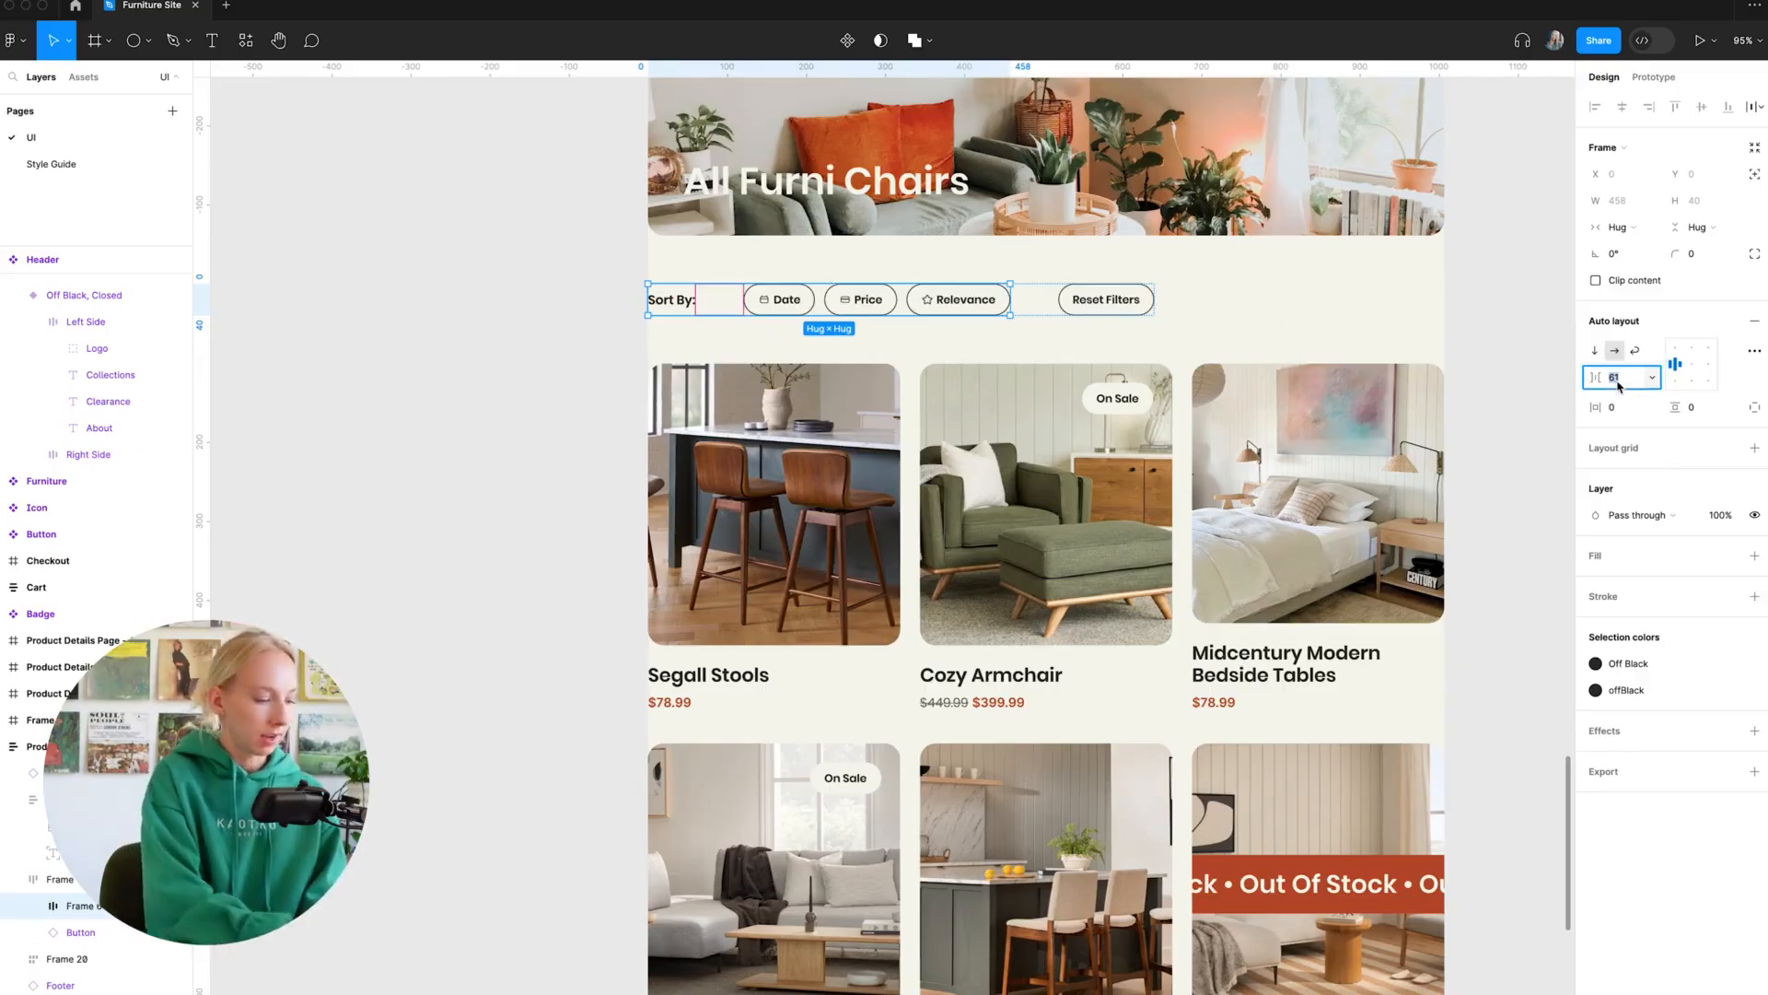
{"action": "type", "text": "40"}
{"action": "key", "text": "Return"}
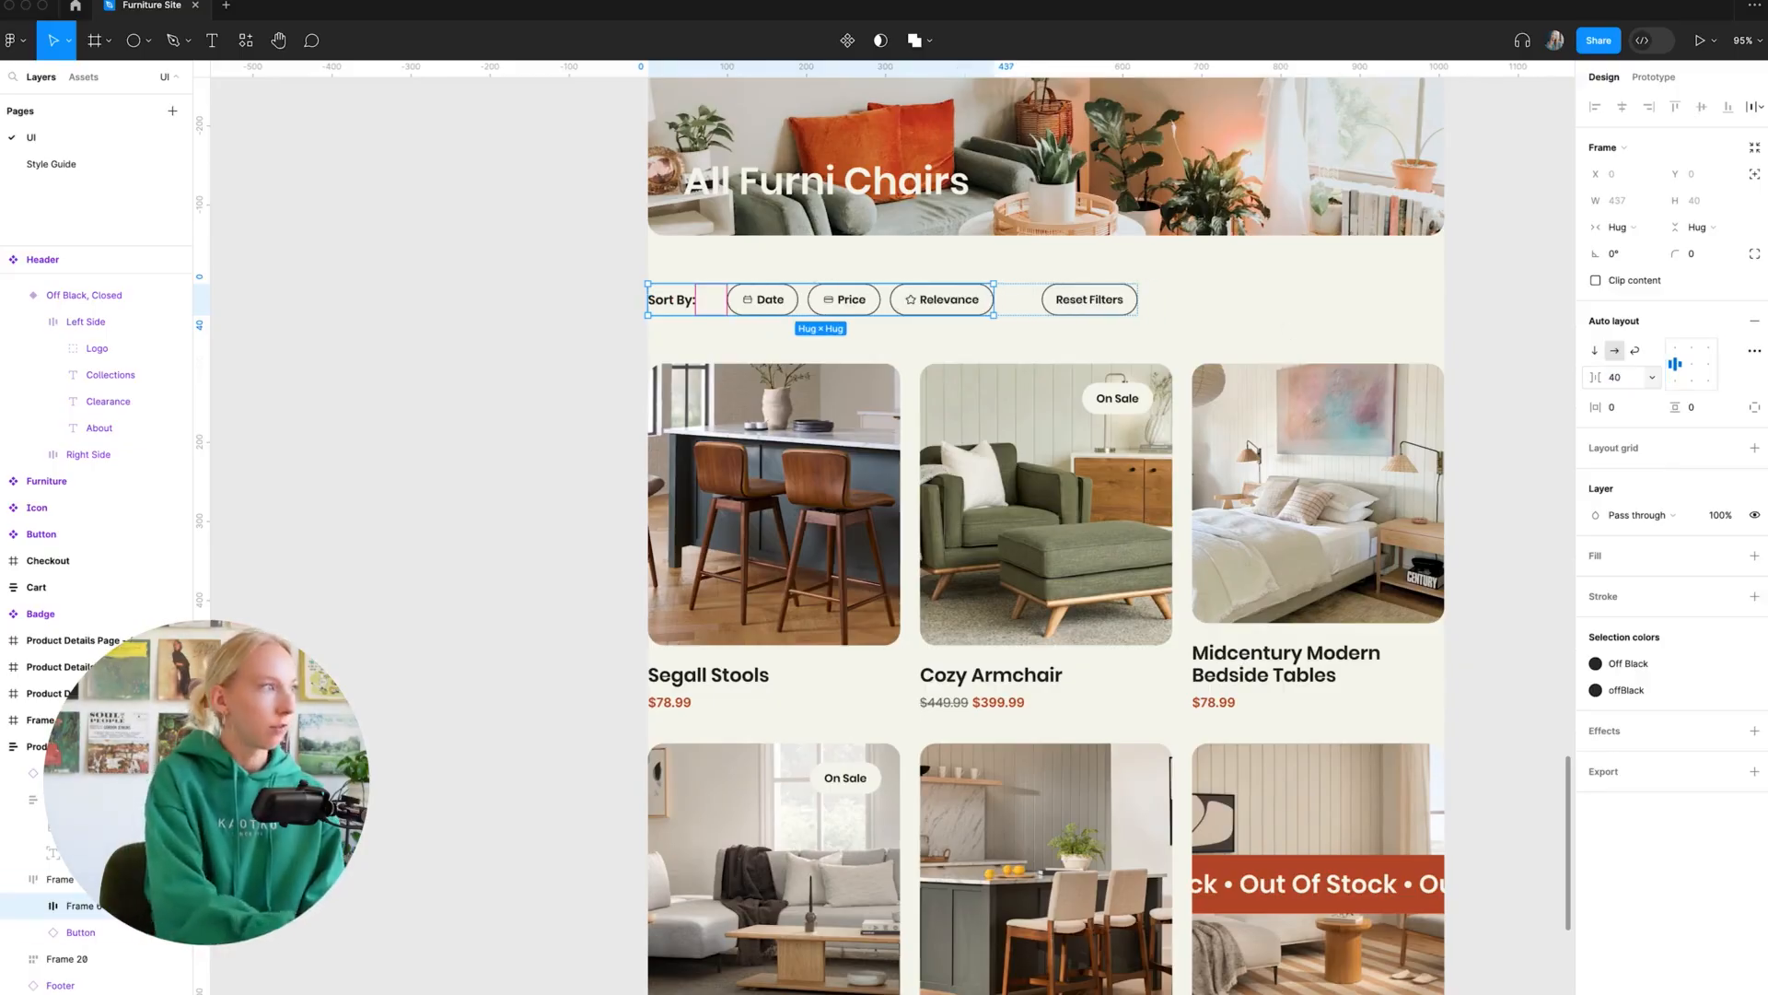
- Set the horizontal gap between the Sort By label and the sort buttons to 24
{"action": "left_click", "coordinate": [1636, 385]}
{"action": "type", "text": "24"}
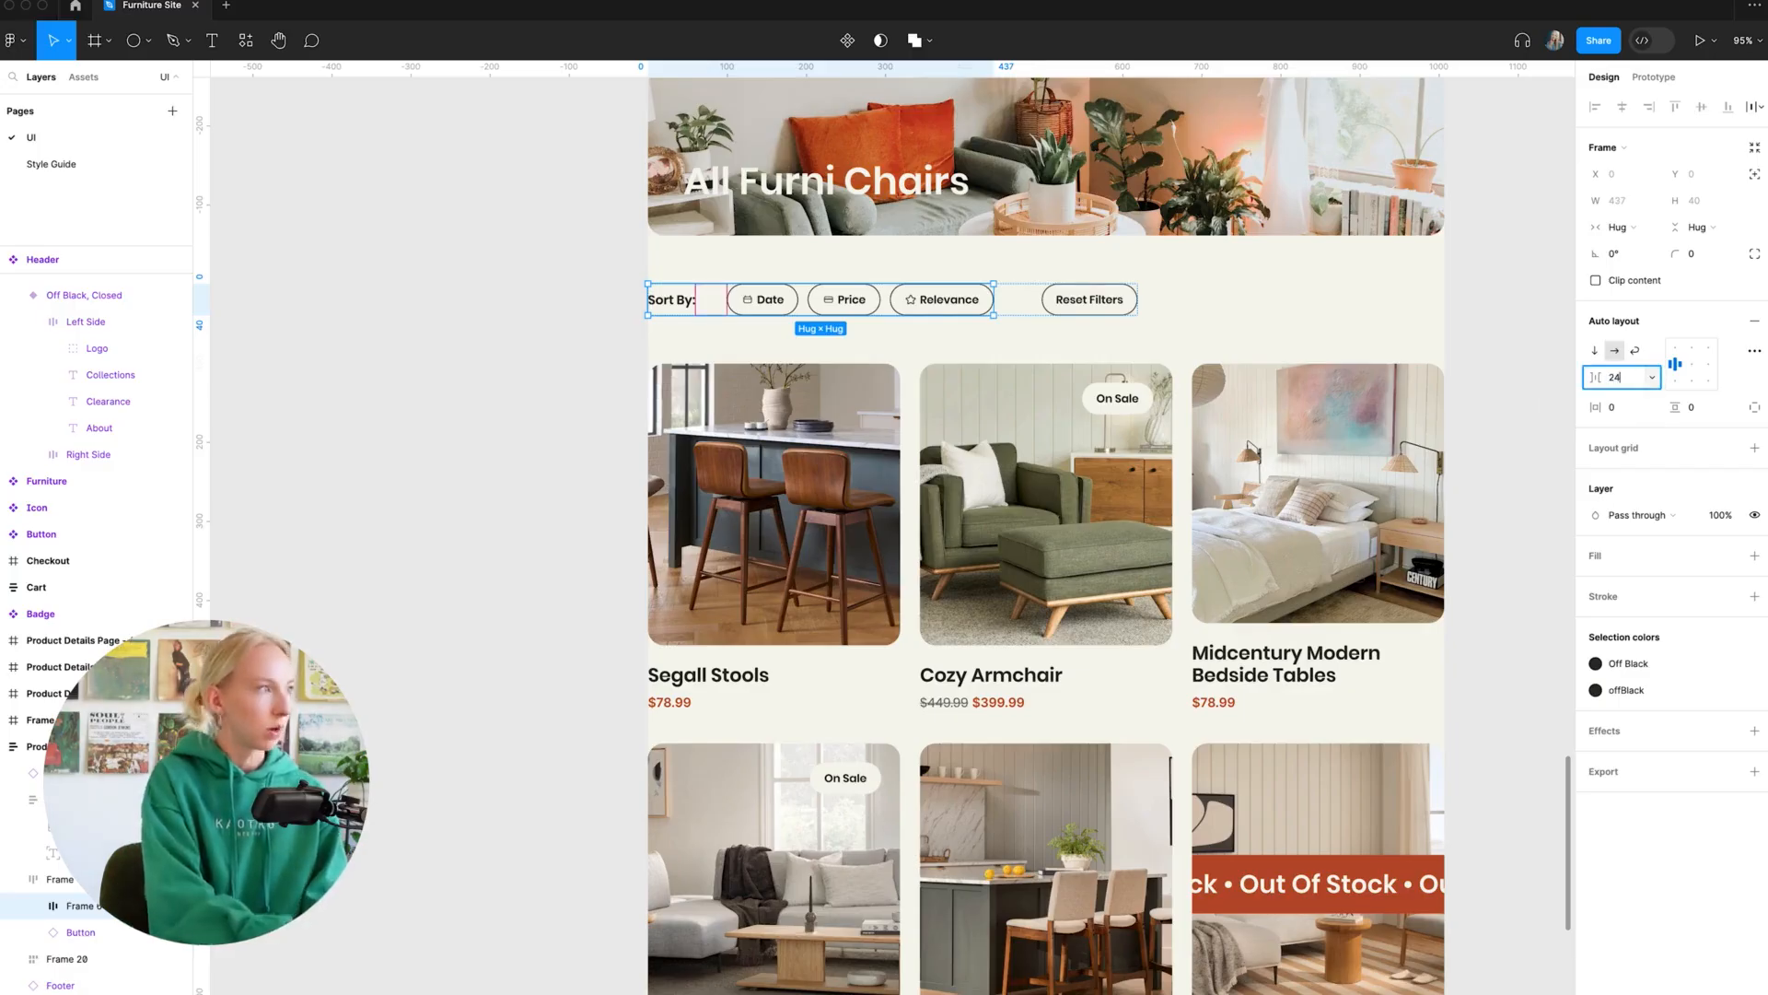
{"action": "key", "text": "Return"}
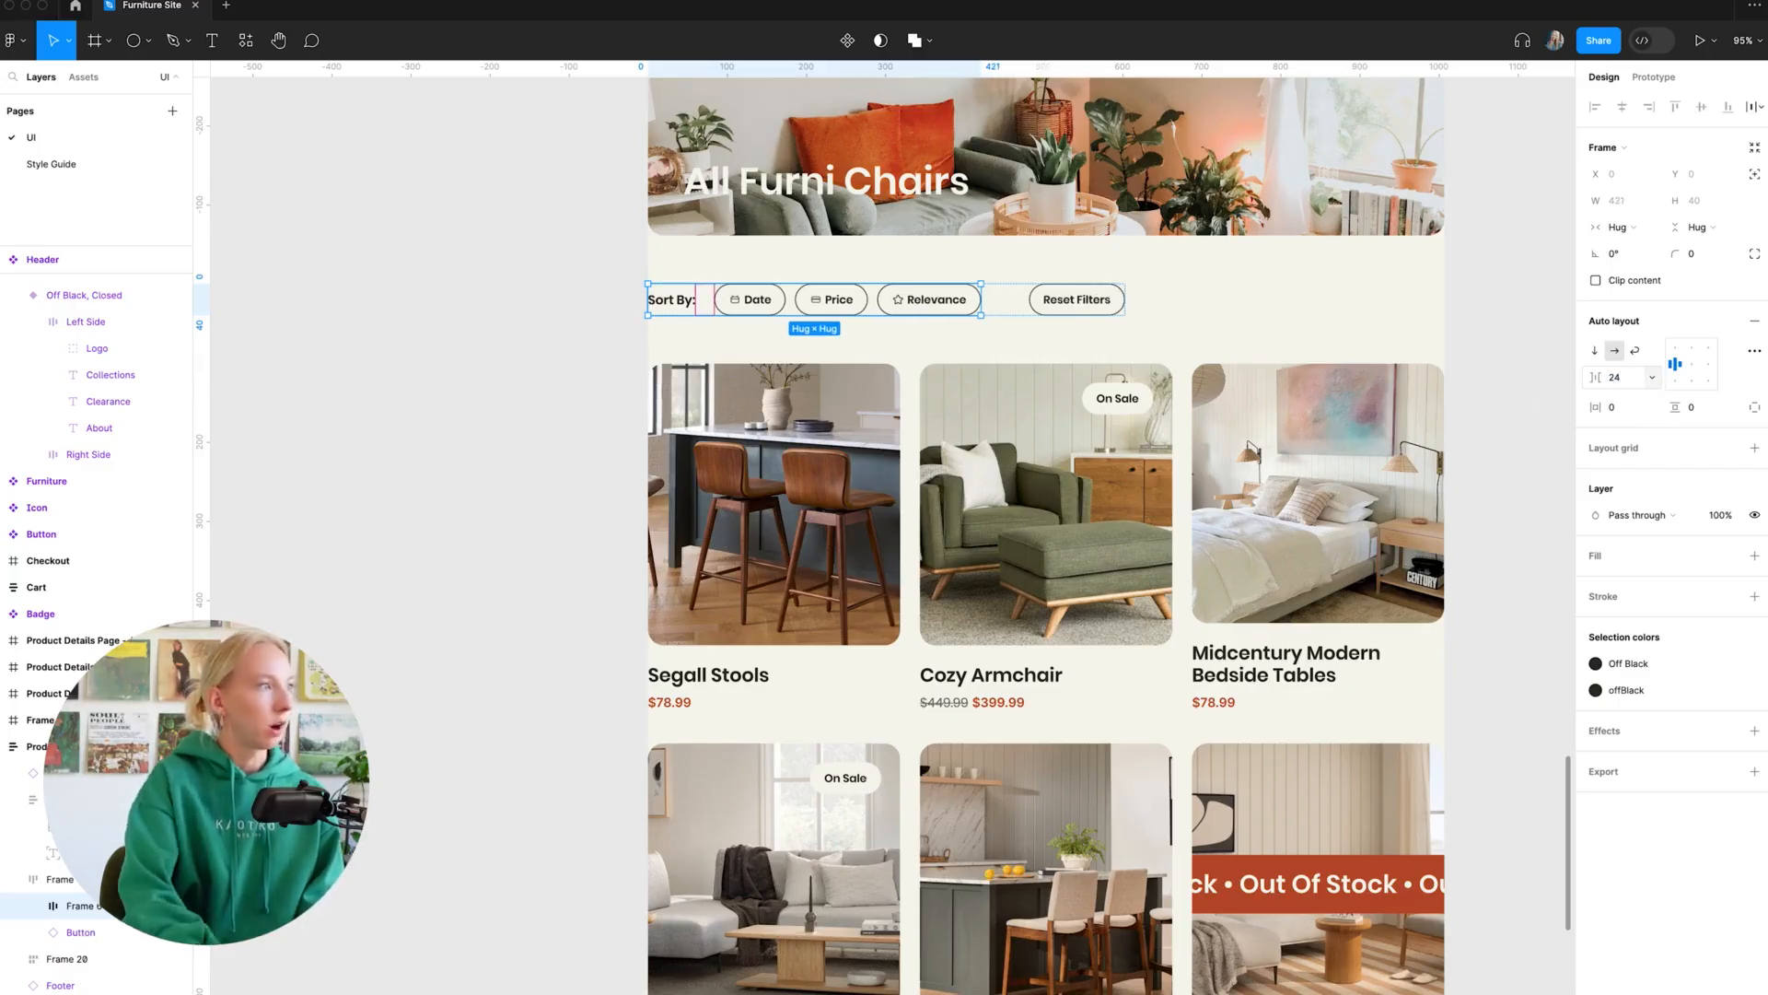
{"action": "left_click", "coordinate": [600, 339]}
- Set the whole filter row's gap to Auto and its width to Fill container
{"action": "left_click", "coordinate": [957, 312]}
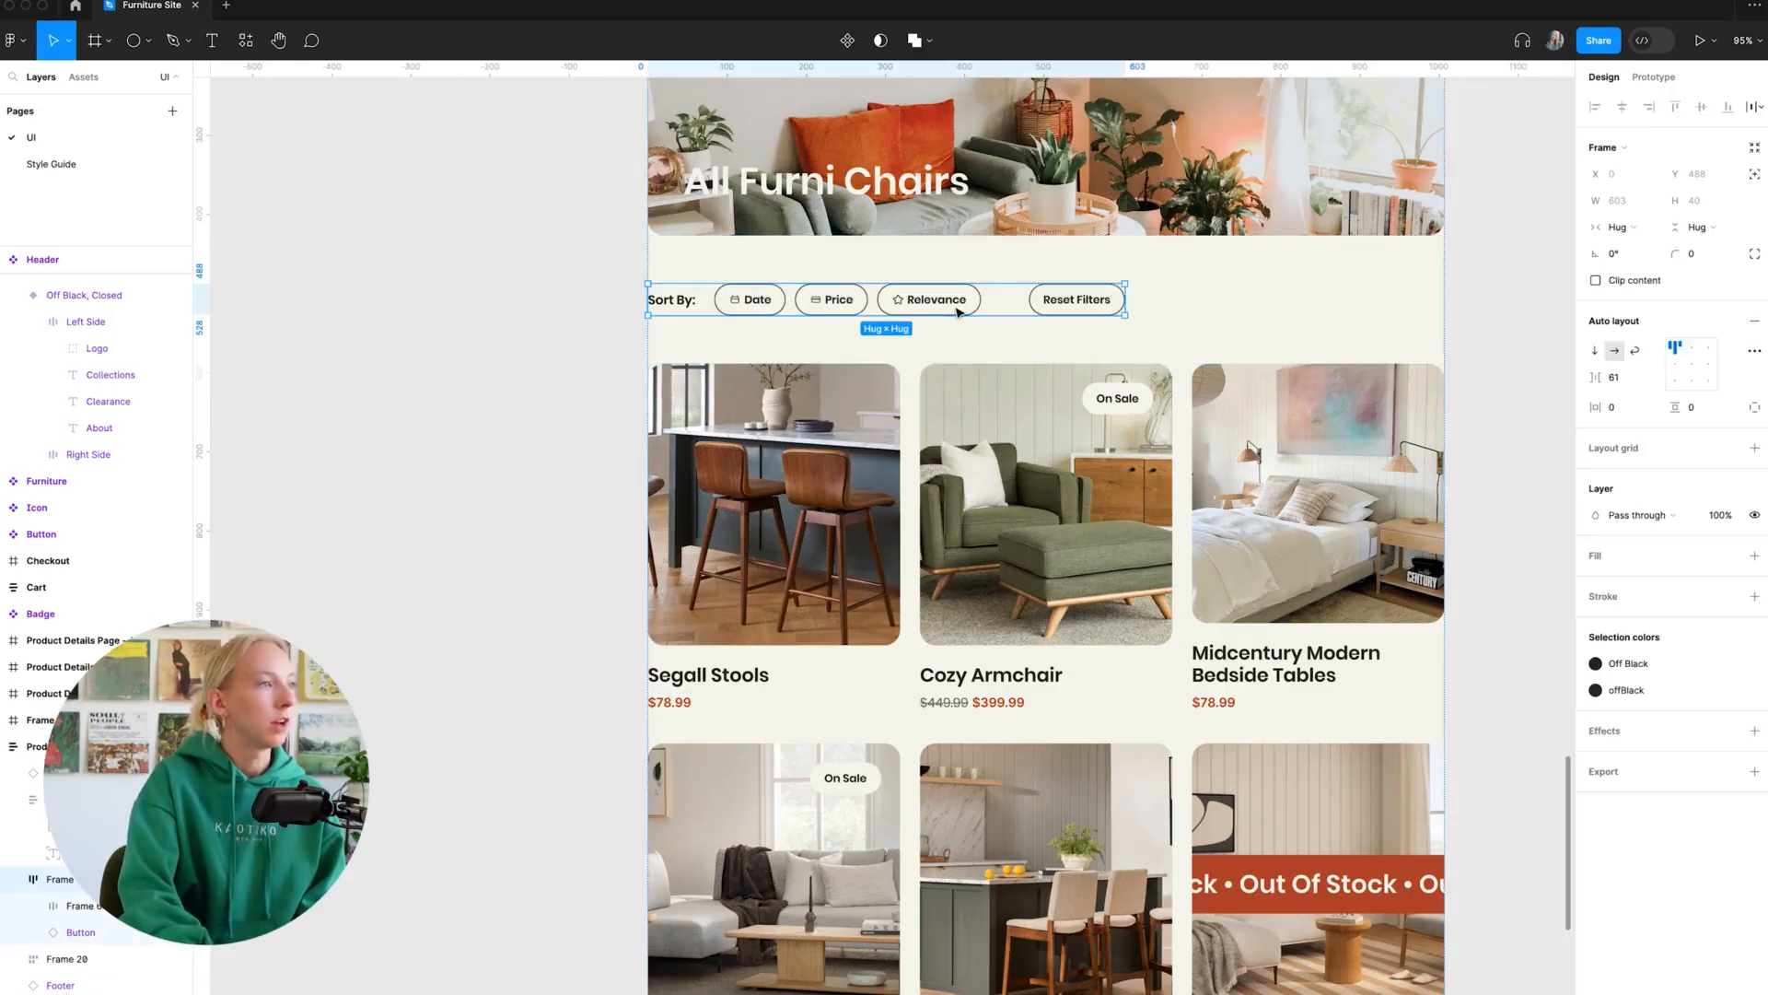
{"action": "left_click", "coordinate": [1649, 383]}
{"action": "left_click", "coordinate": [1653, 398]}
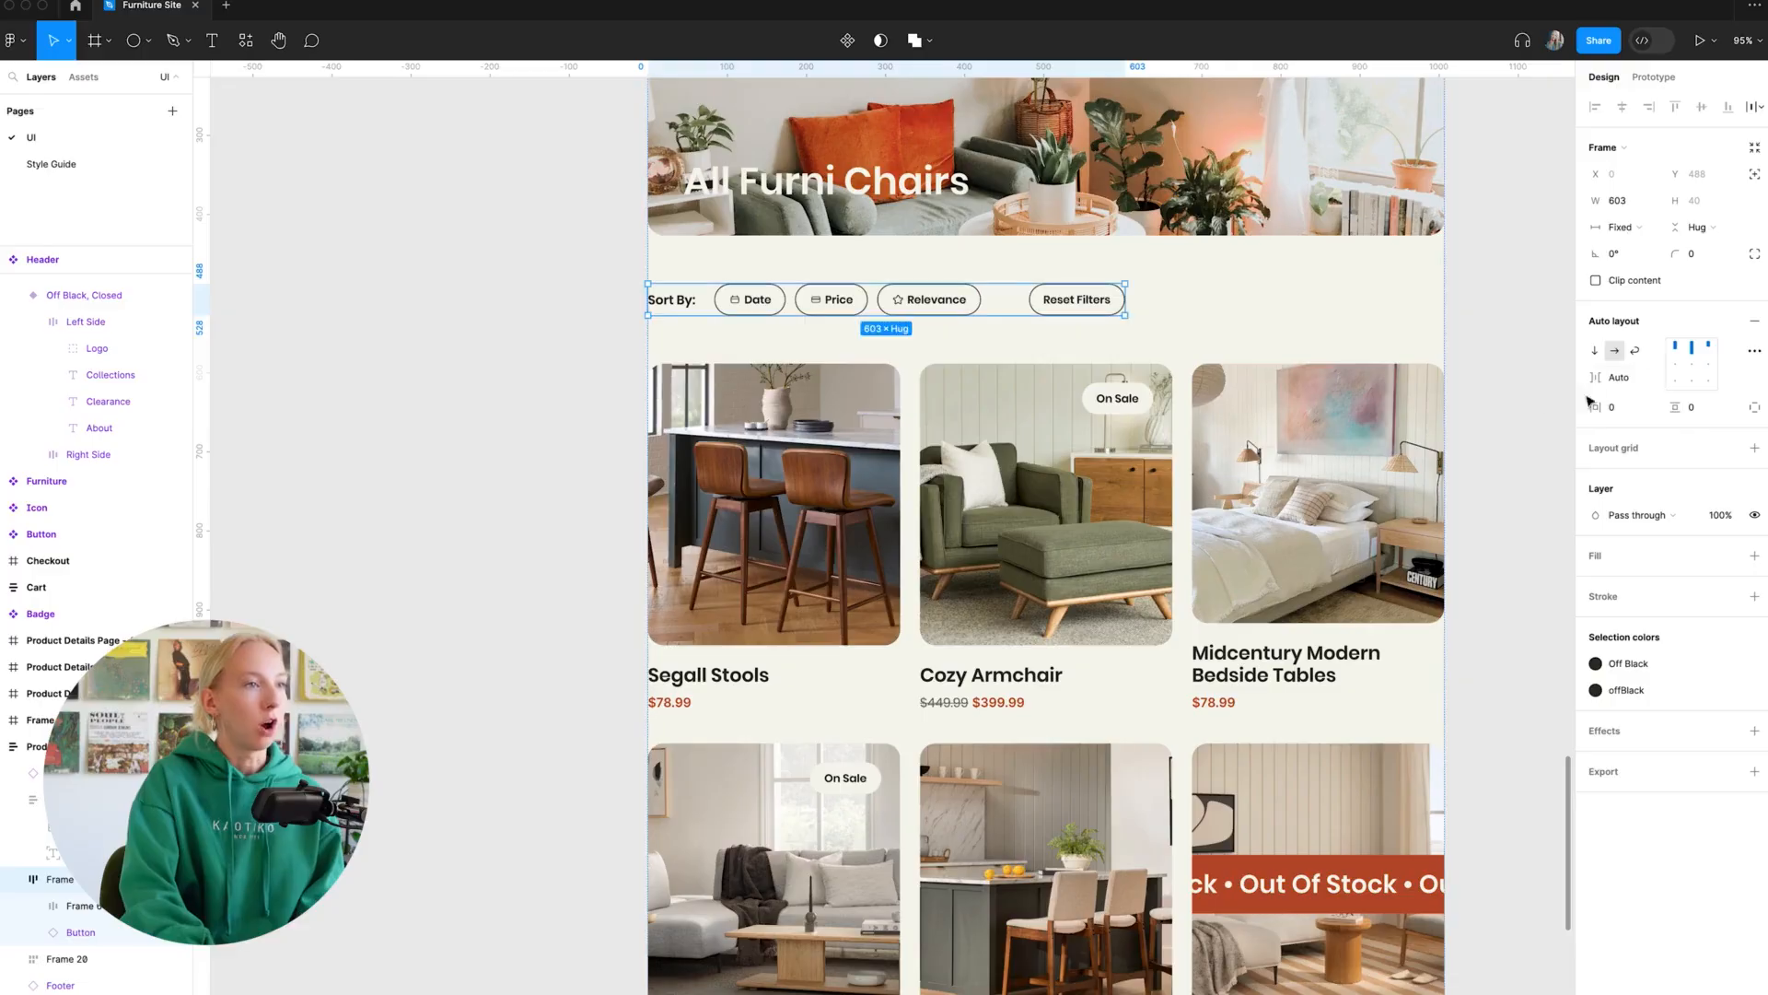
{"action": "left_click", "coordinate": [1621, 227]}
{"action": "left_click", "coordinate": [1635, 267]}
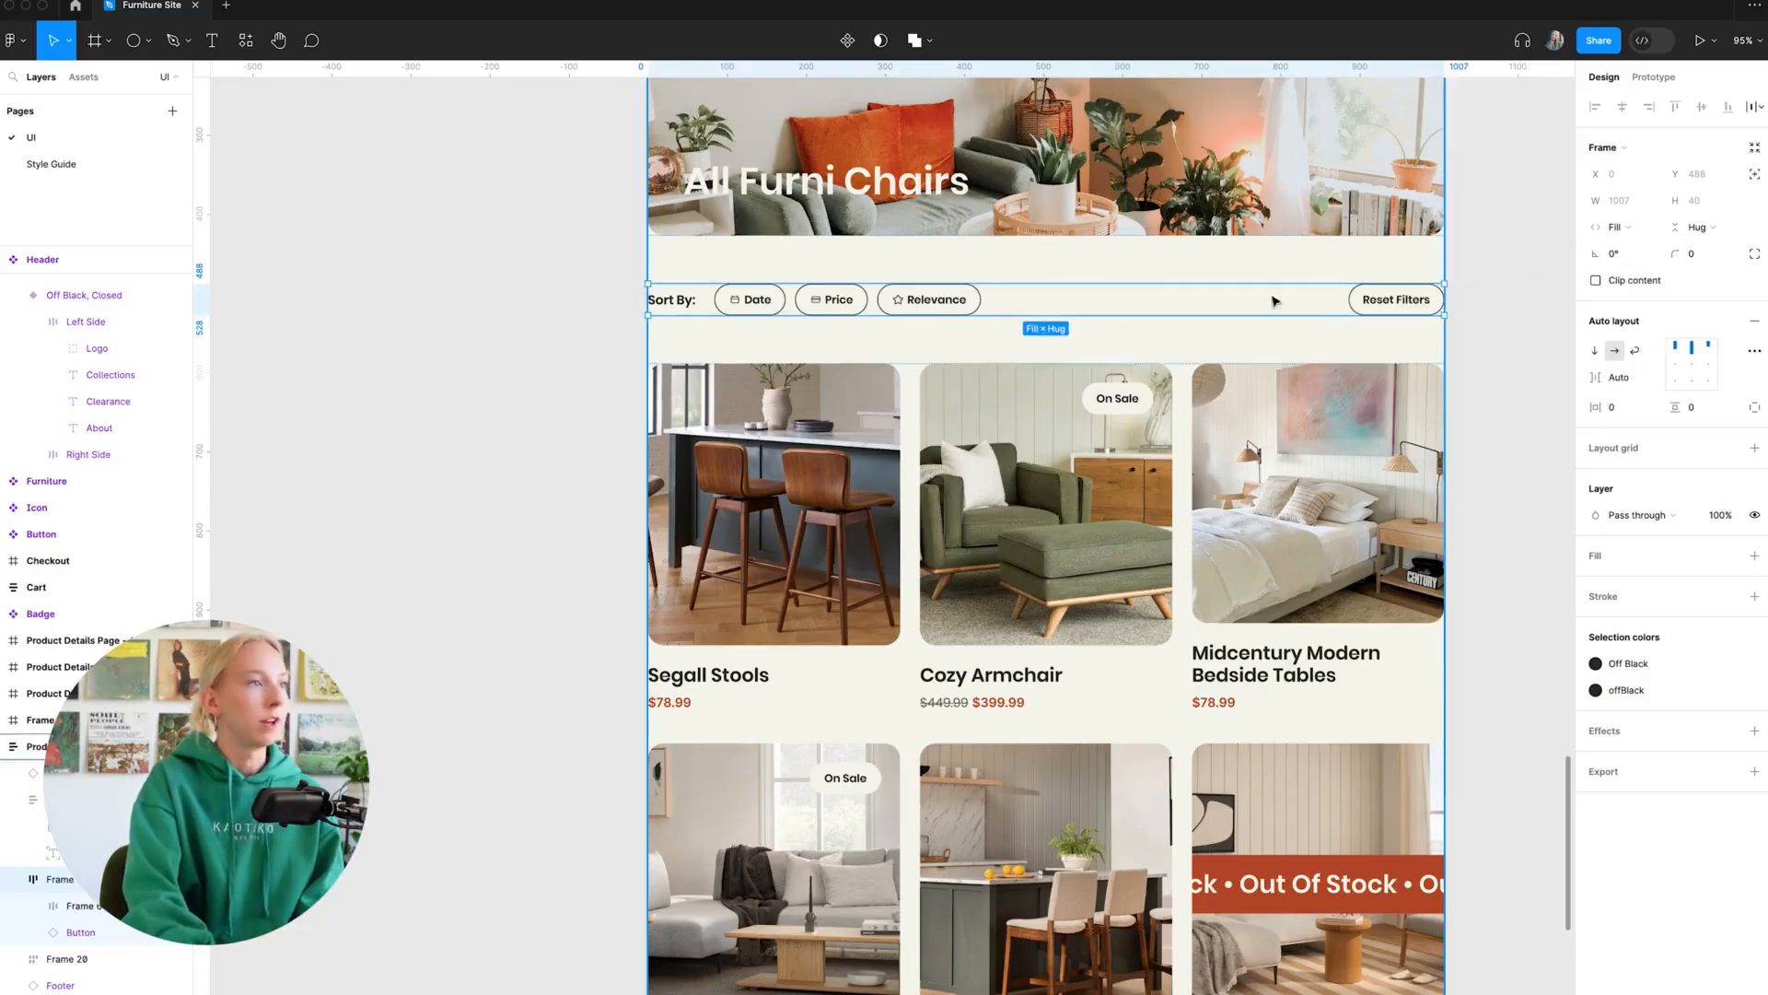
{"action": "left_click", "coordinate": [1501, 290]}
- Frame the filter row and the product grid together, and set the vertical spacing between them to 40
{"action": "scroll", "coordinate": [1492, 293], "scroll_direction": "right", "scroll_amount": 5}
{"action": "left_click", "coordinate": [595, 313]}
{"action": "left_click", "coordinate": [768, 427], "text": "shift"}
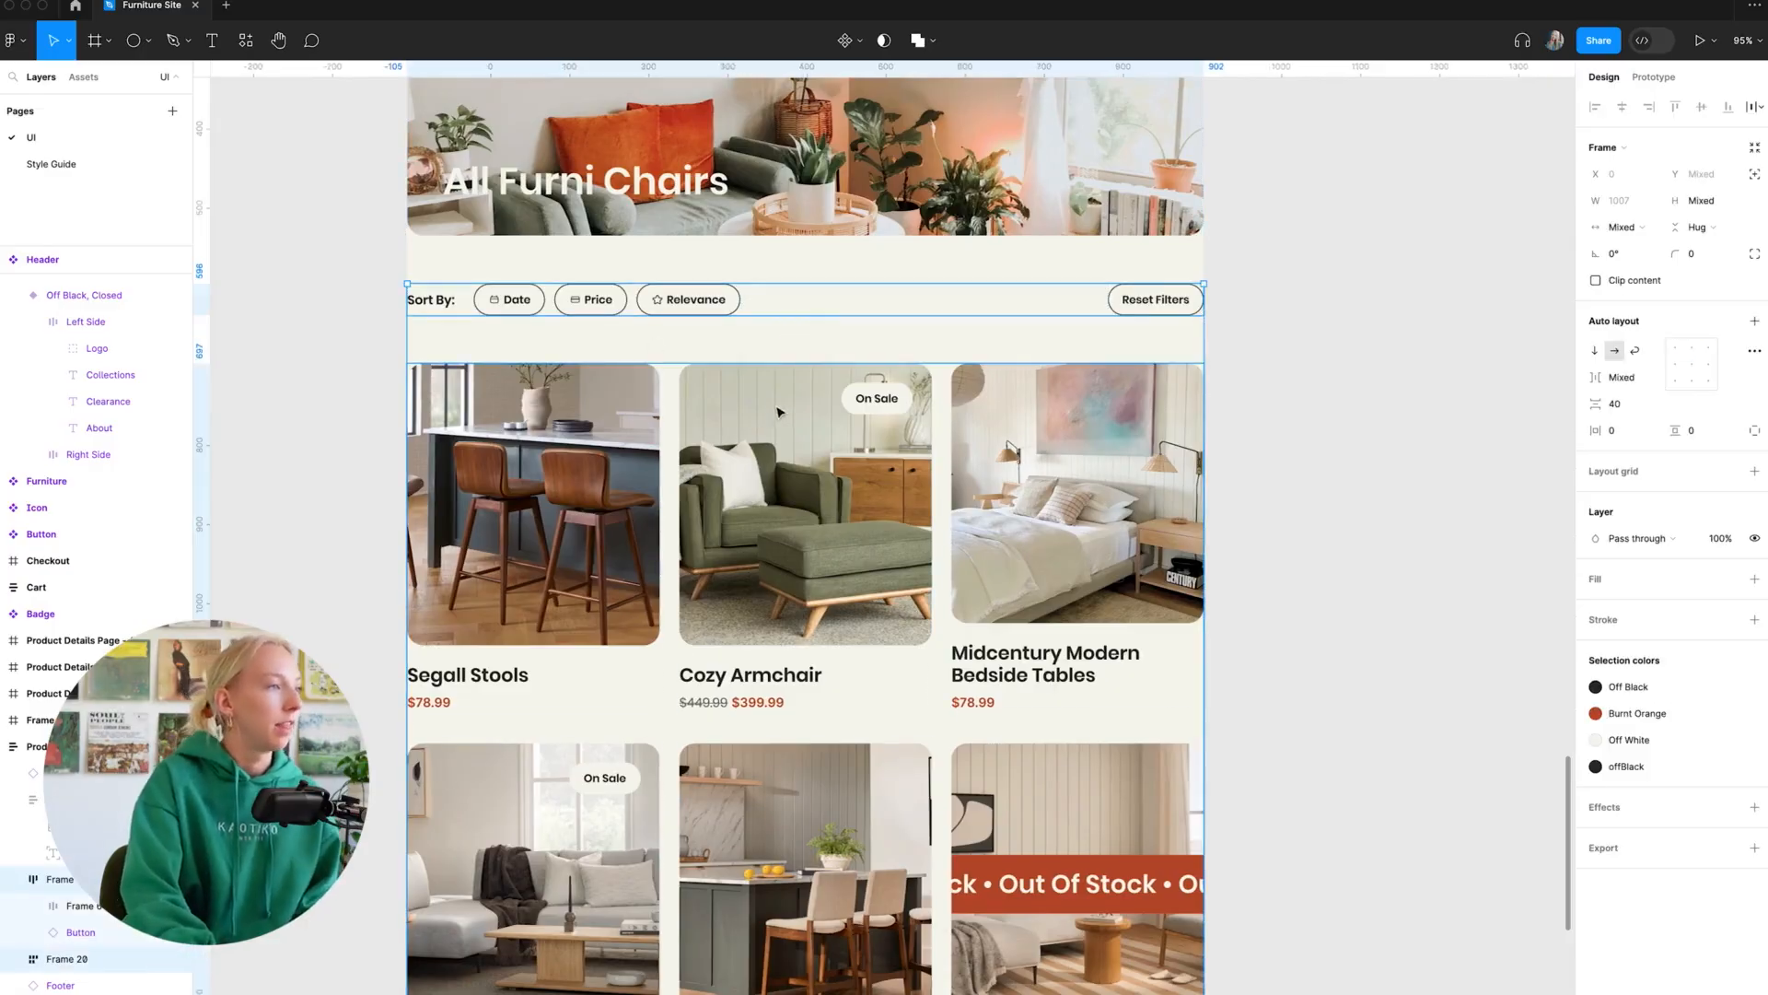
{"action": "right_click", "coordinate": [778, 407]}
{"action": "left_click", "coordinate": [857, 627]}
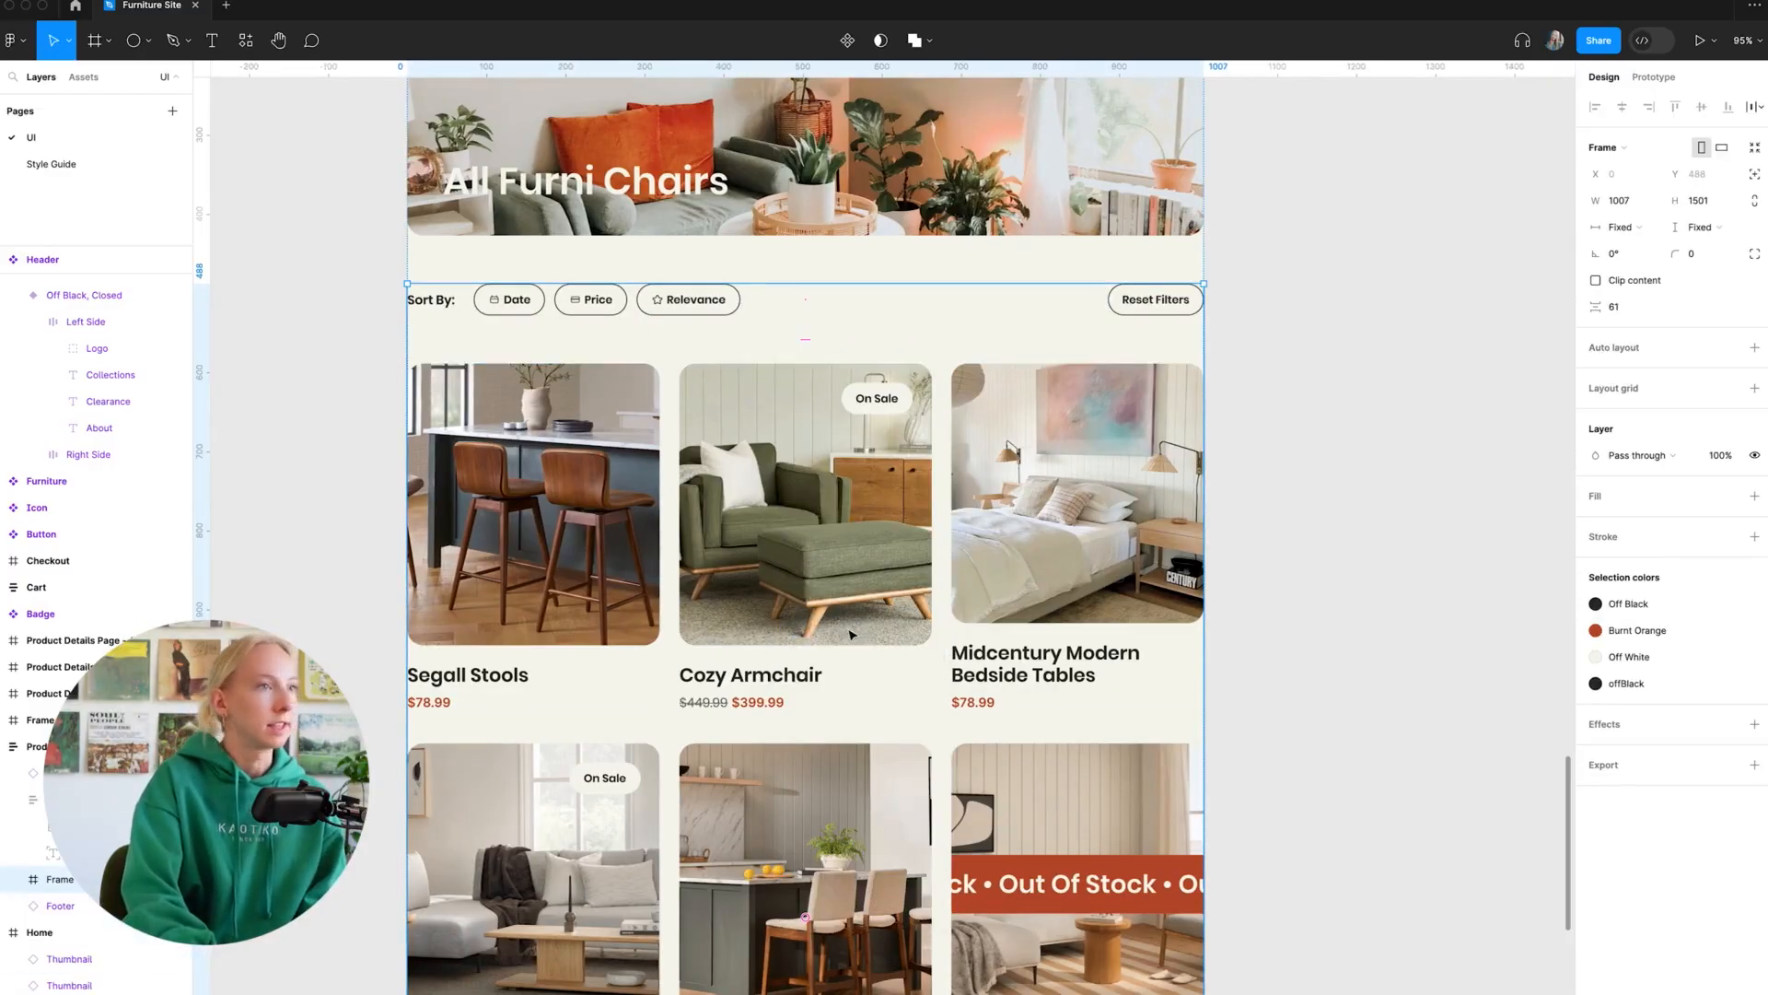
{"action": "left_click", "coordinate": [1635, 312]}
{"action": "type", "text": "40"}
{"action": "key", "text": "Return"}
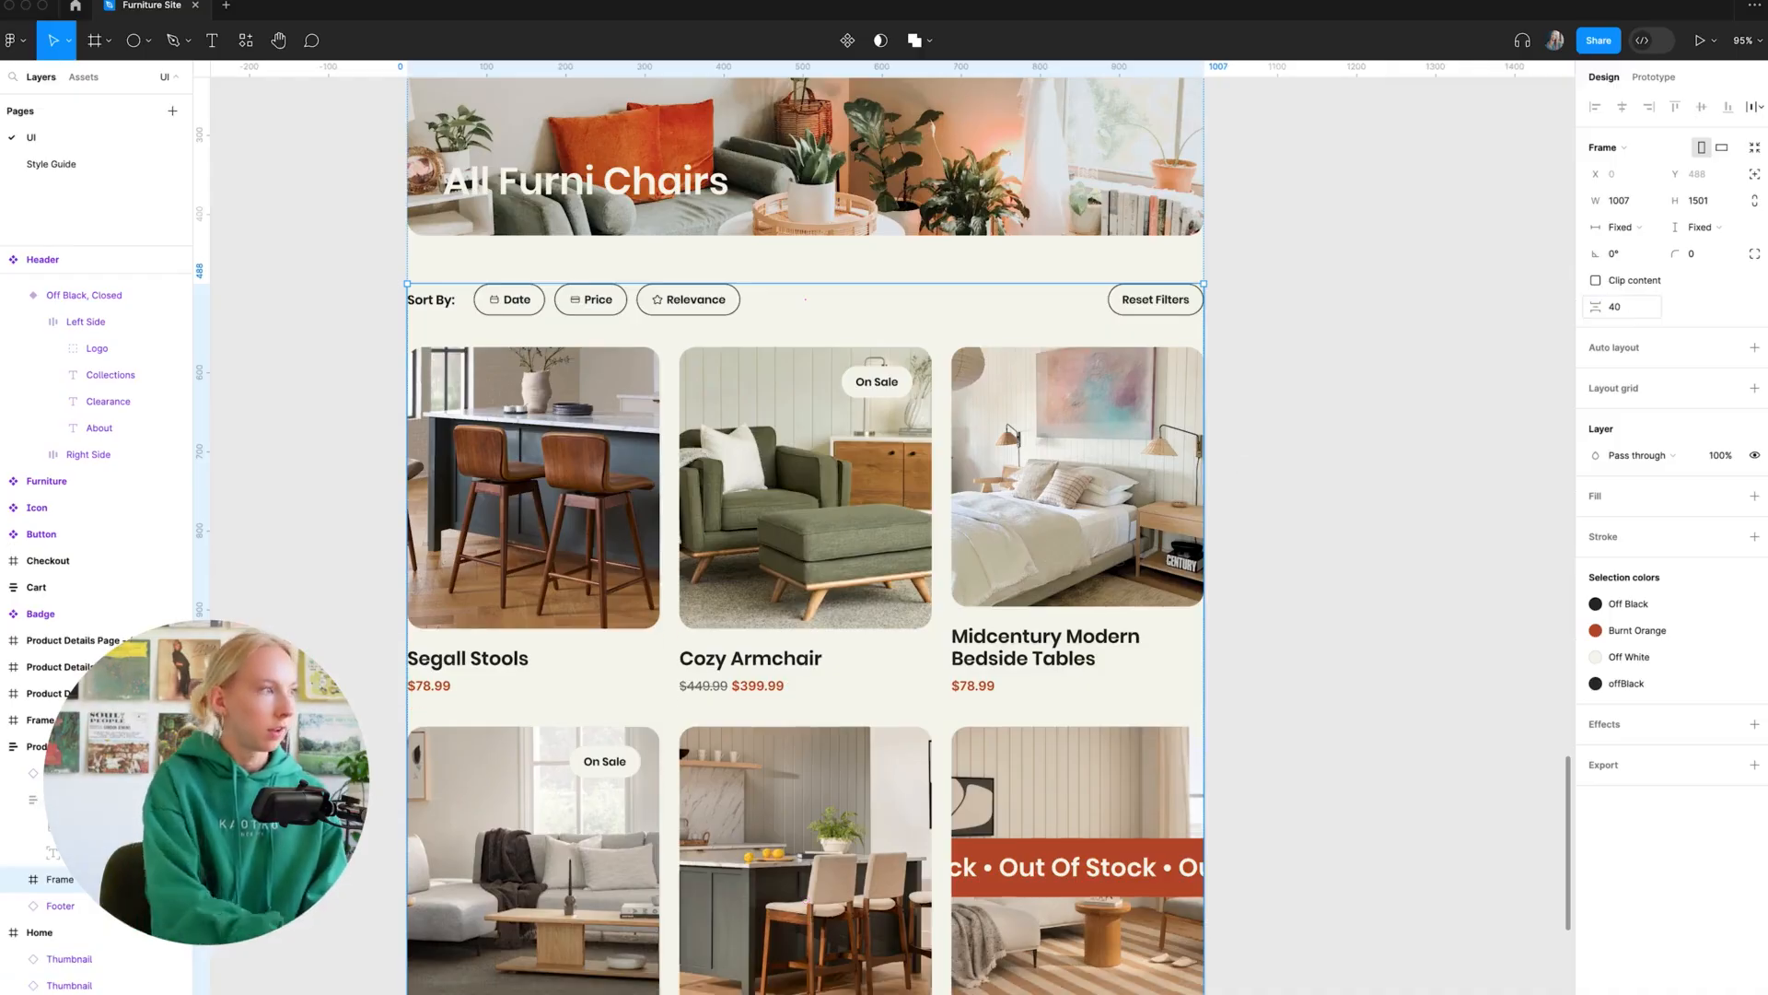
{"action": "left_click", "coordinate": [1406, 342]}
- Move the filter row and product grid frame out of the page onto the canvas, and place the category frame beside it
{"action": "scroll", "coordinate": [1492, 335], "scroll_direction": "down", "scroll_amount": 6}
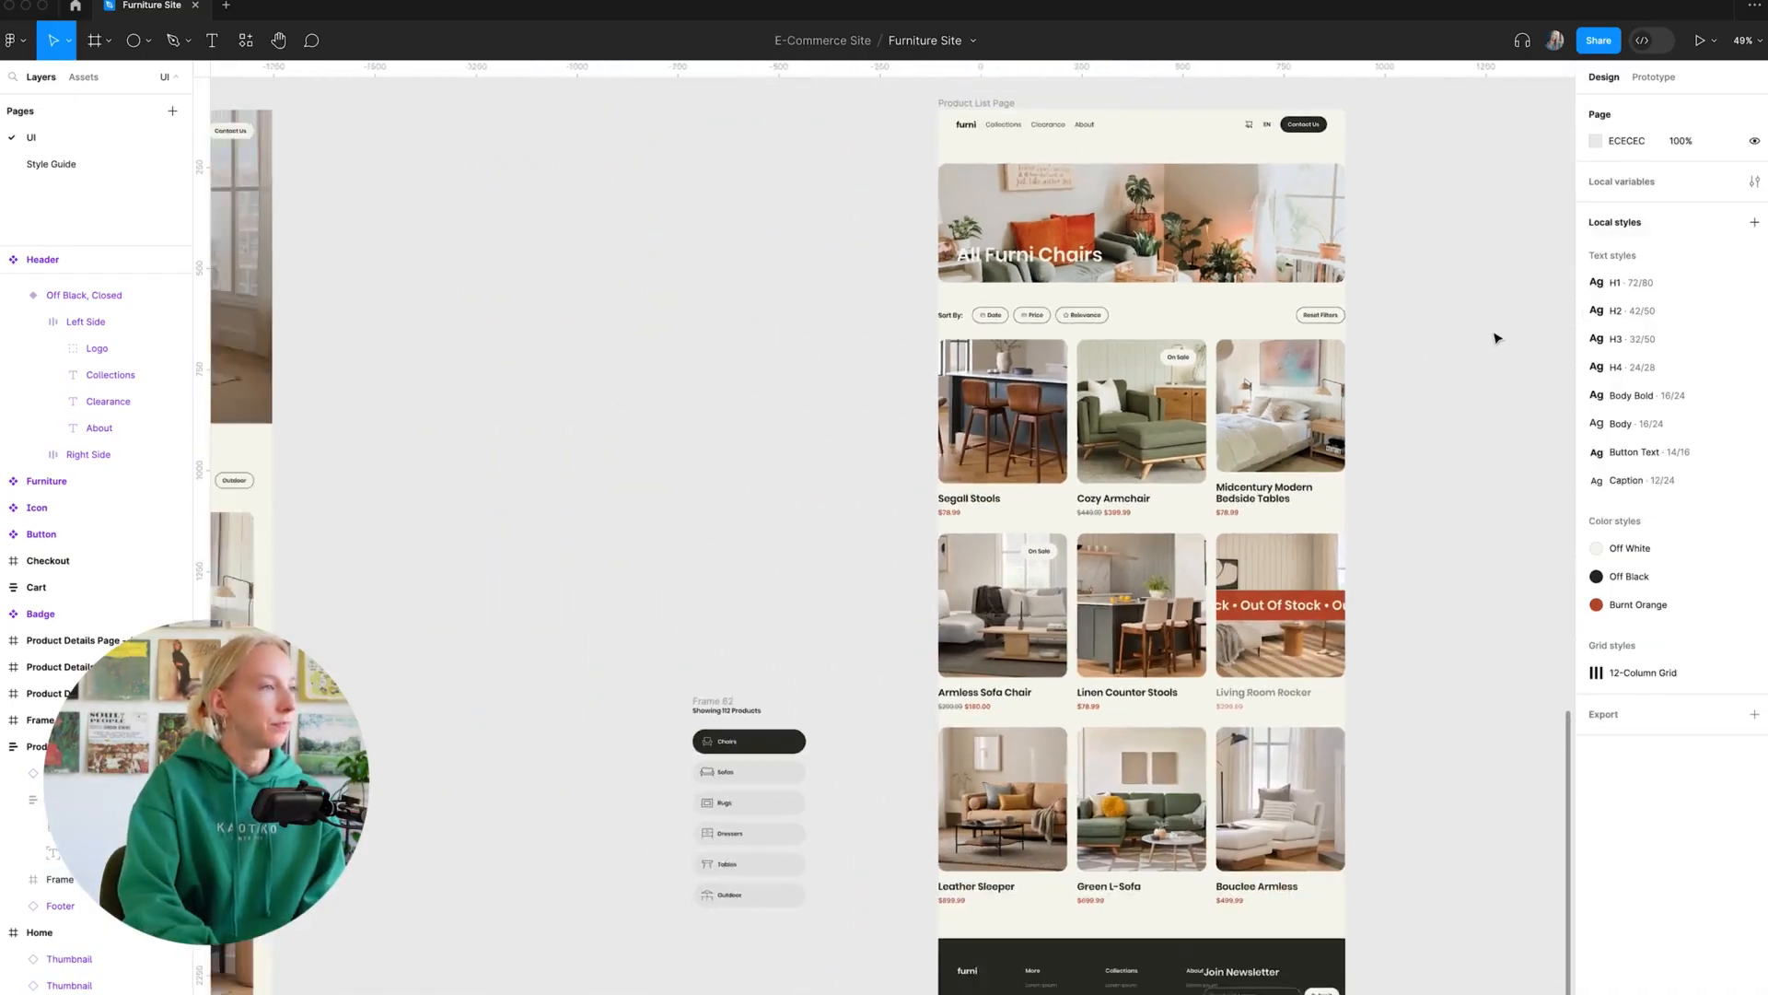
{"action": "scroll", "coordinate": [899, 382], "scroll_direction": "down", "scroll_amount": 2}
{"action": "left_click_drag", "start_coordinate": [899, 381], "coordinate": [1333, 401]}
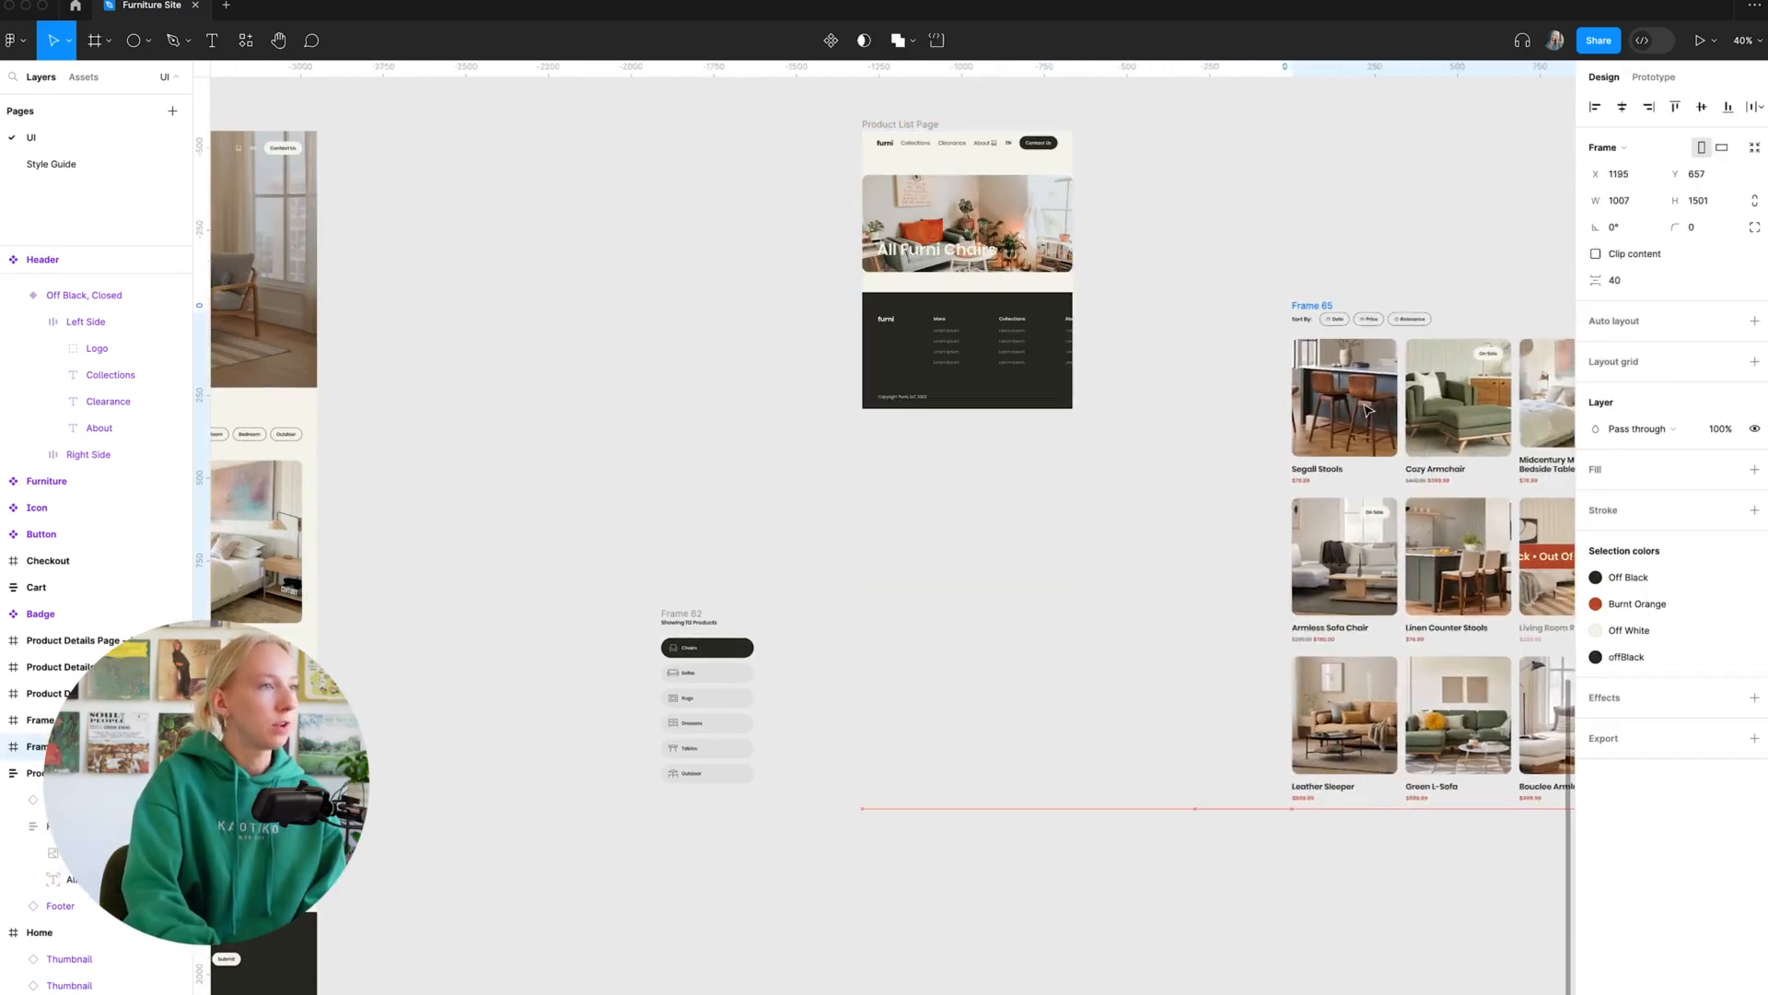
{"action": "left_click_drag", "start_coordinate": [689, 615], "coordinate": [1185, 308]}
{"action": "left_click", "coordinate": [1294, 270]}
- Frame the category frame and the product grid frame together, and cut the combined frame from the canvas
{"action": "scroll", "coordinate": [1302, 268], "scroll_direction": "right", "scroll_amount": 3}
{"action": "scroll", "coordinate": [1096, 343], "scroll_direction": "up", "scroll_amount": 7}
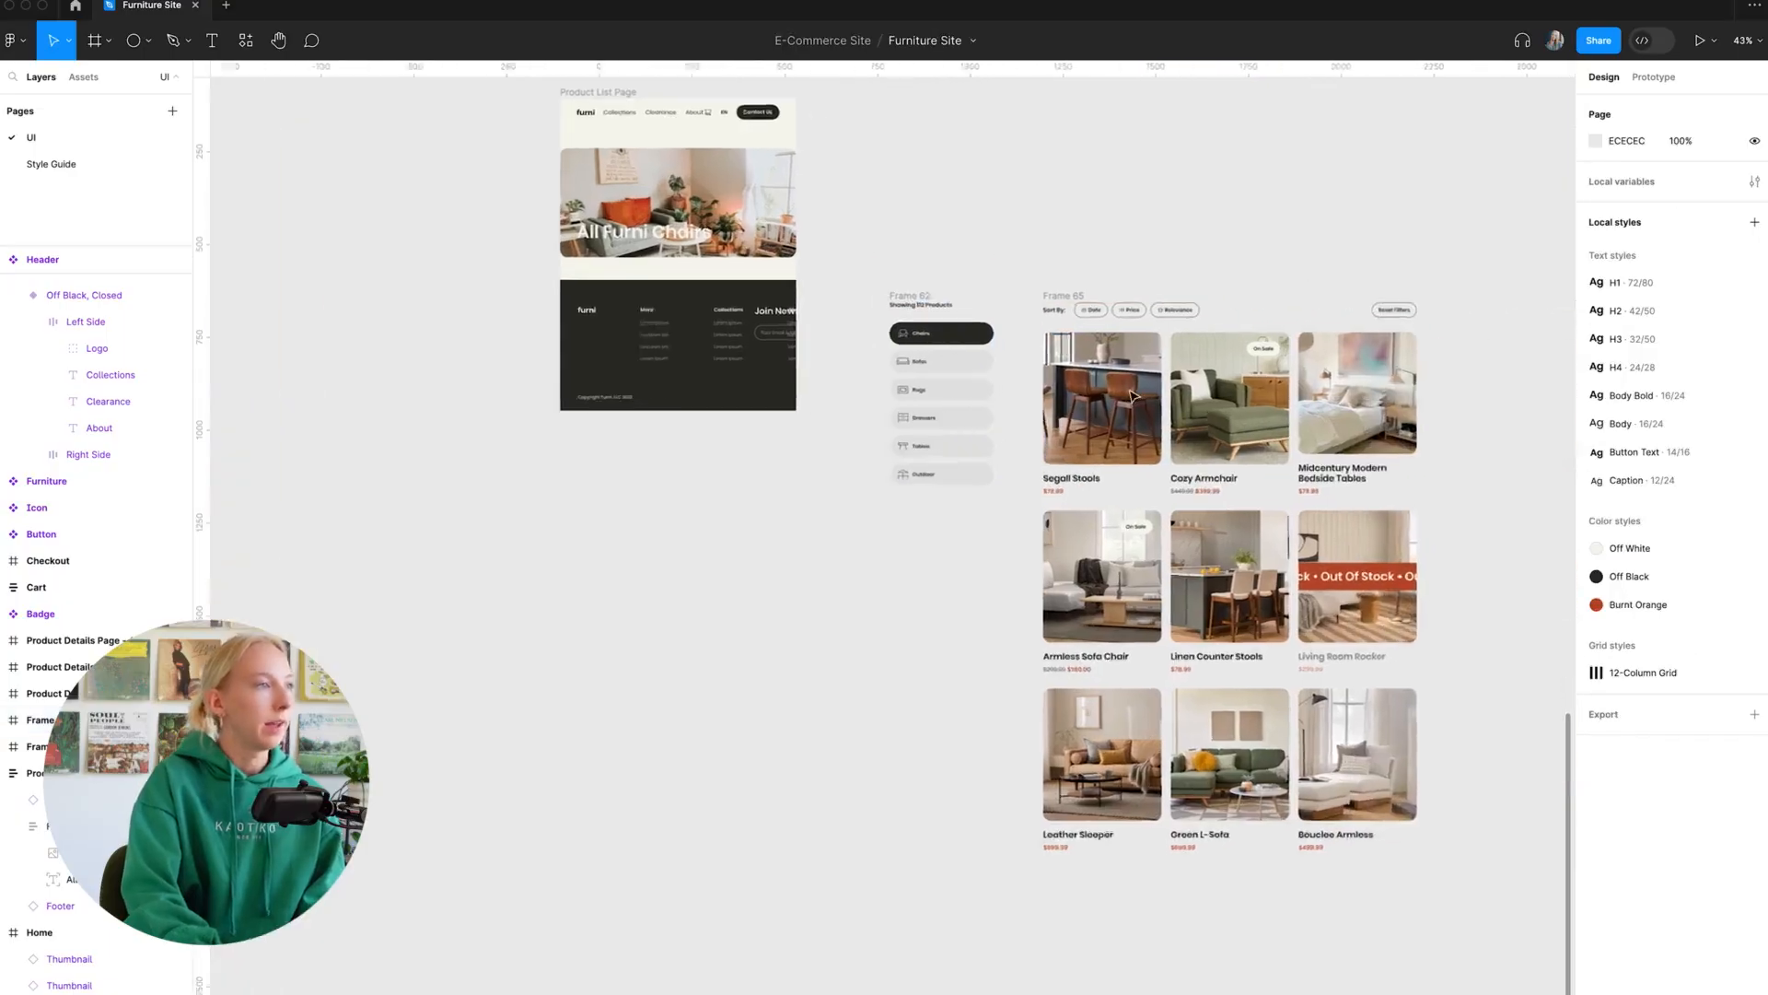
{"action": "left_click", "coordinate": [698, 256]}
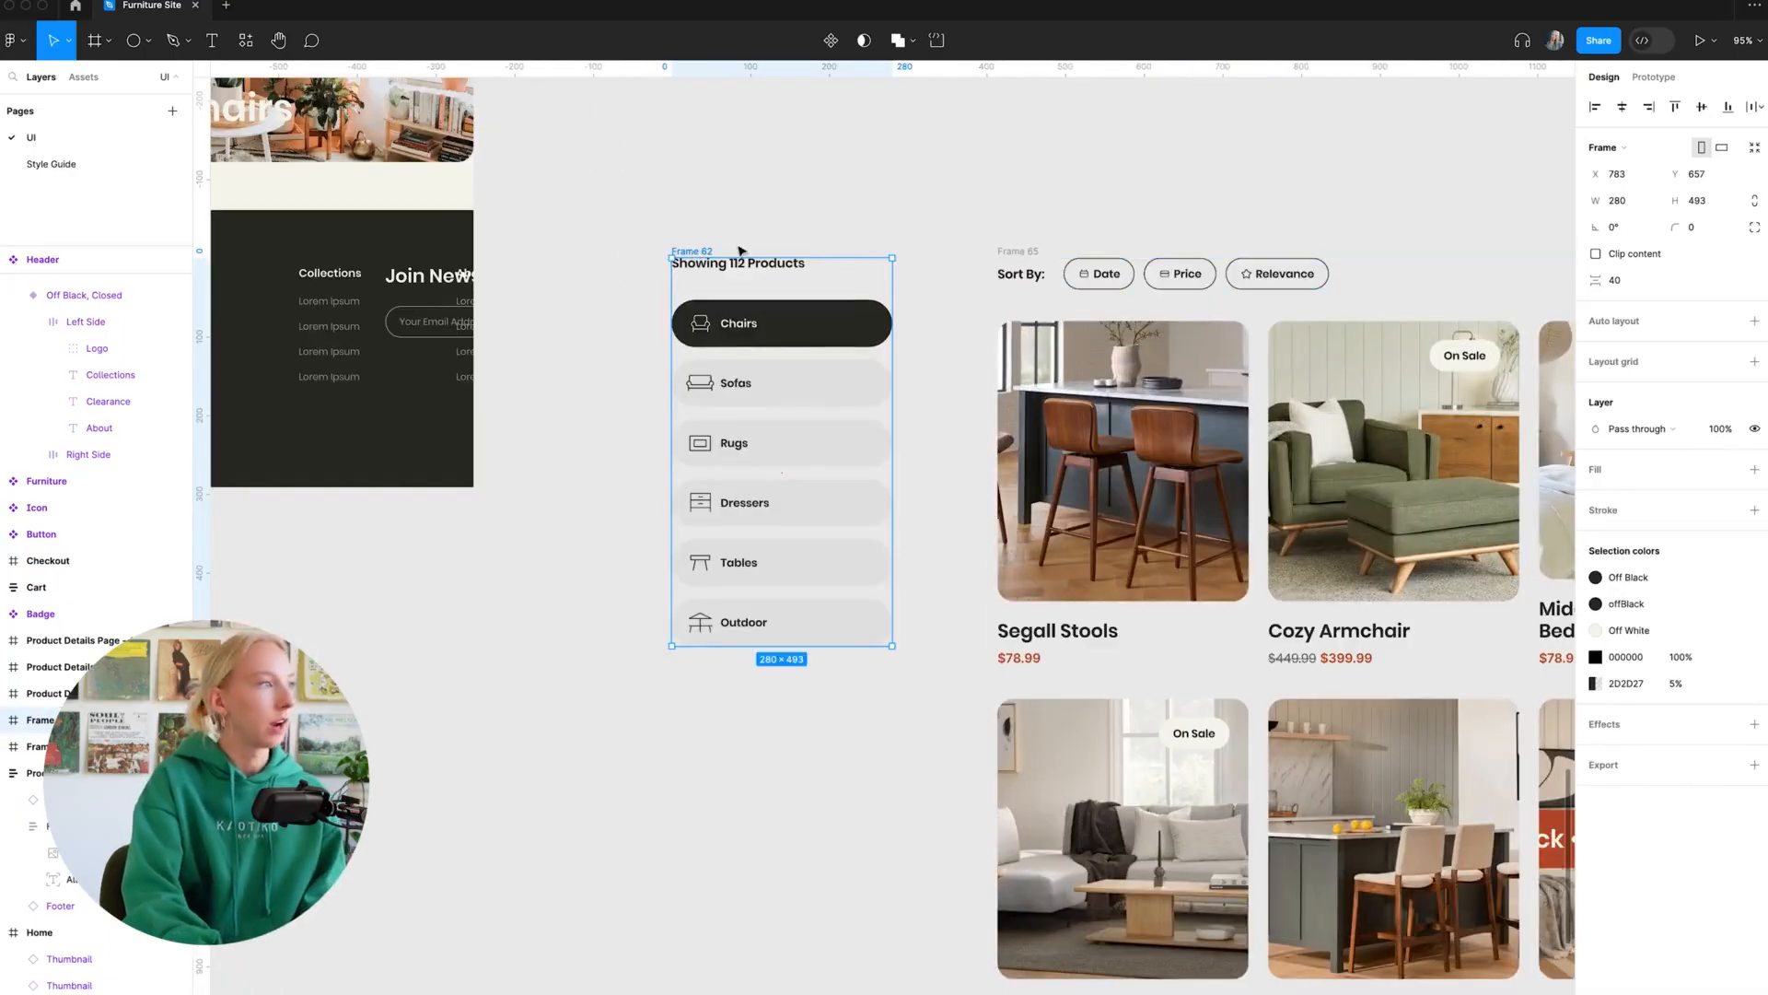
{"action": "scroll", "coordinate": [1135, 429], "scroll_direction": "down", "scroll_amount": 5}
{"action": "left_click", "coordinate": [1135, 429], "text": "shift"}
{"action": "right_click", "coordinate": [1142, 423]}
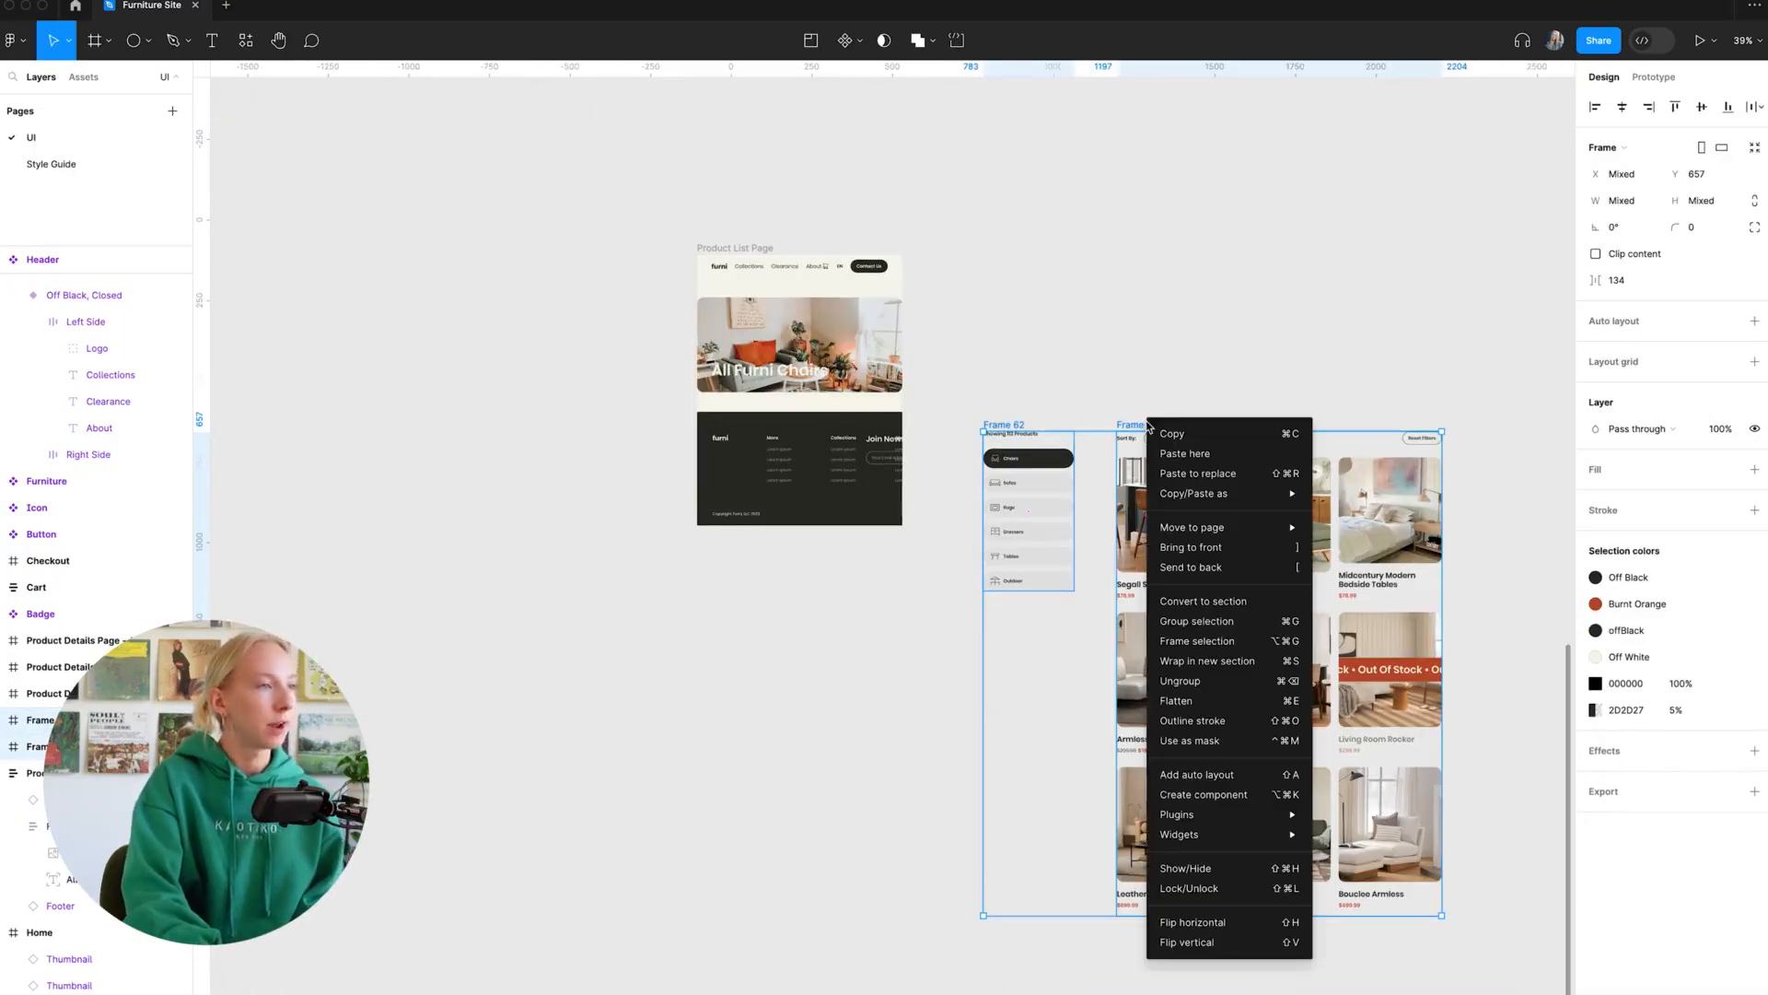
{"action": "left_click", "coordinate": [1248, 641]}
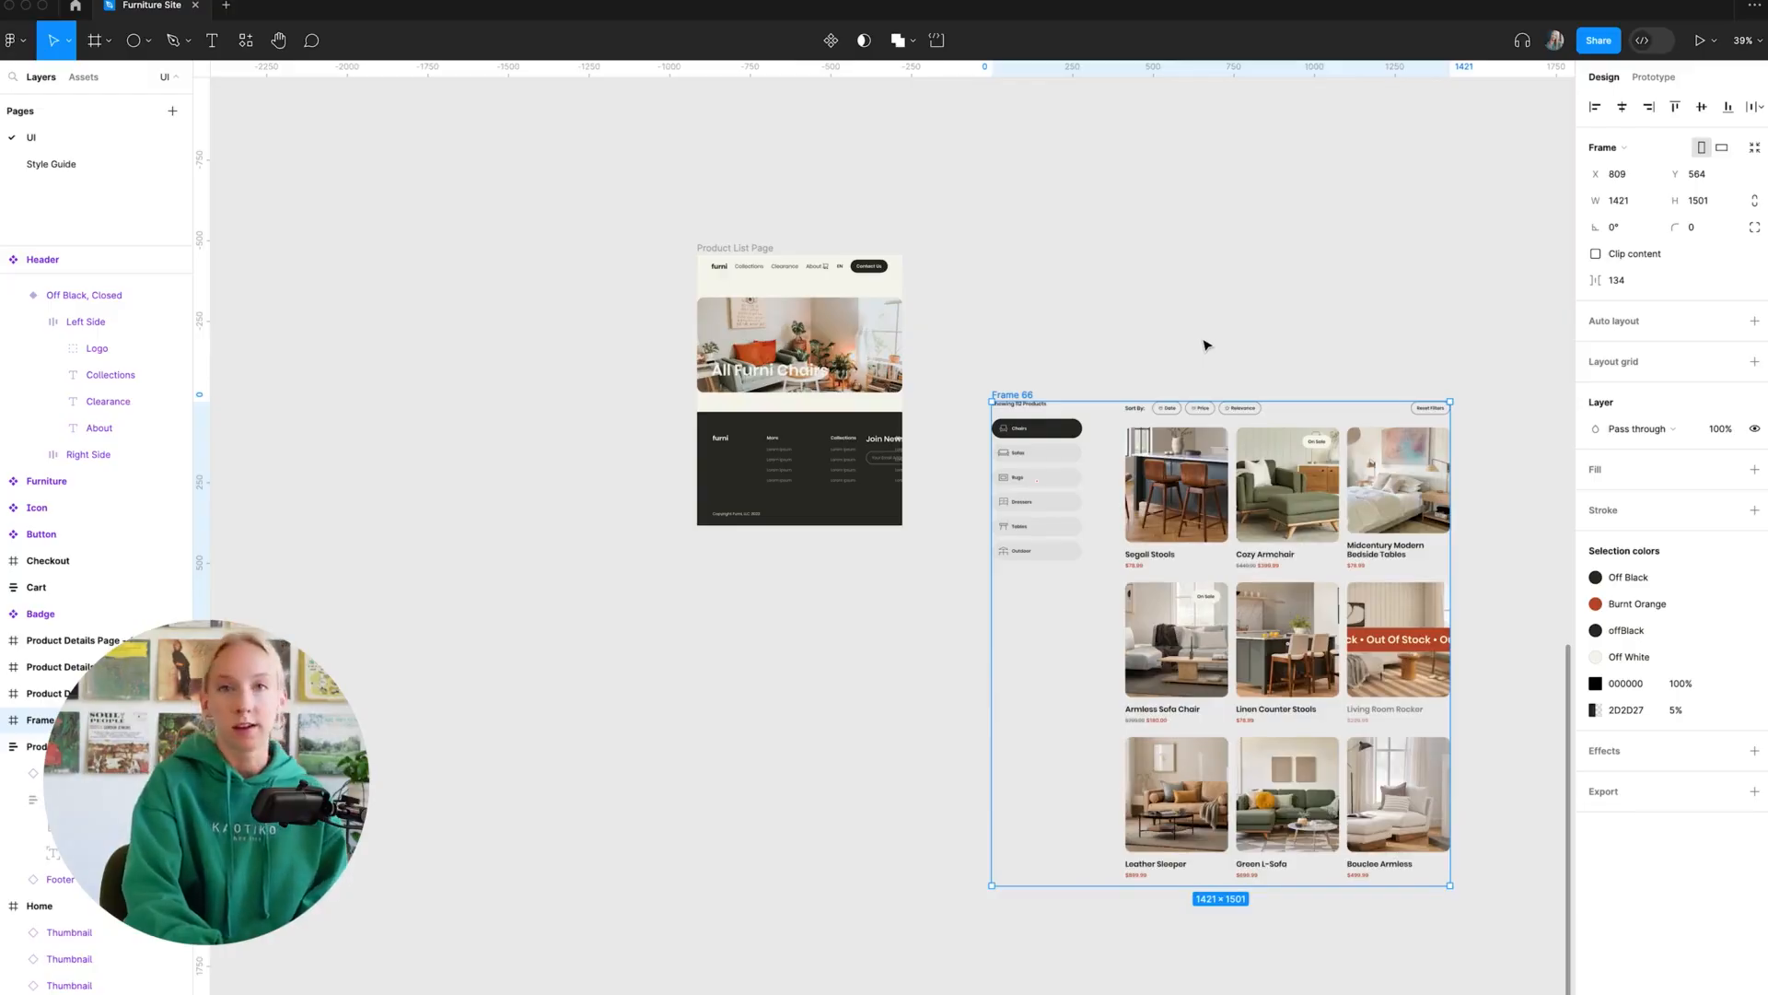
{"action": "key", "text": "Delete"}
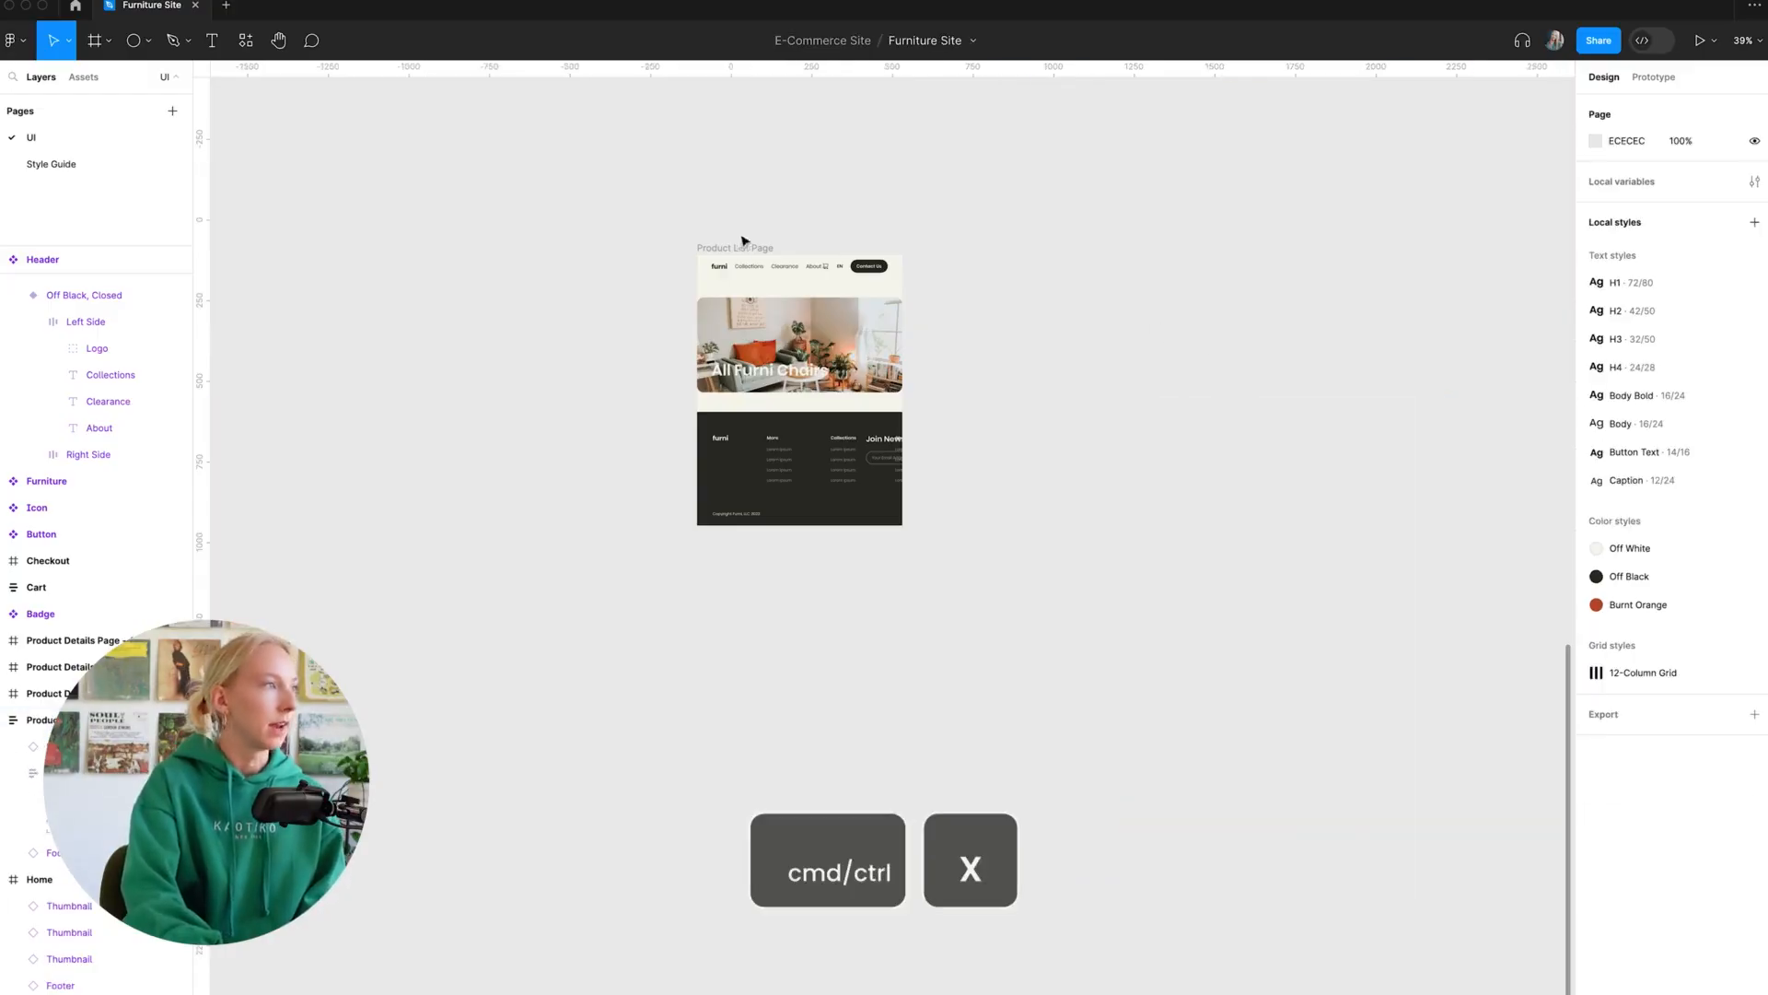
- Paste the cut category and product frame into the Product List Page's content frame, directly below the "All Furni Chairs" hero
{"action": "left_click", "coordinate": [882, 328]}
{"action": "key", "text": "ctrl+v"}
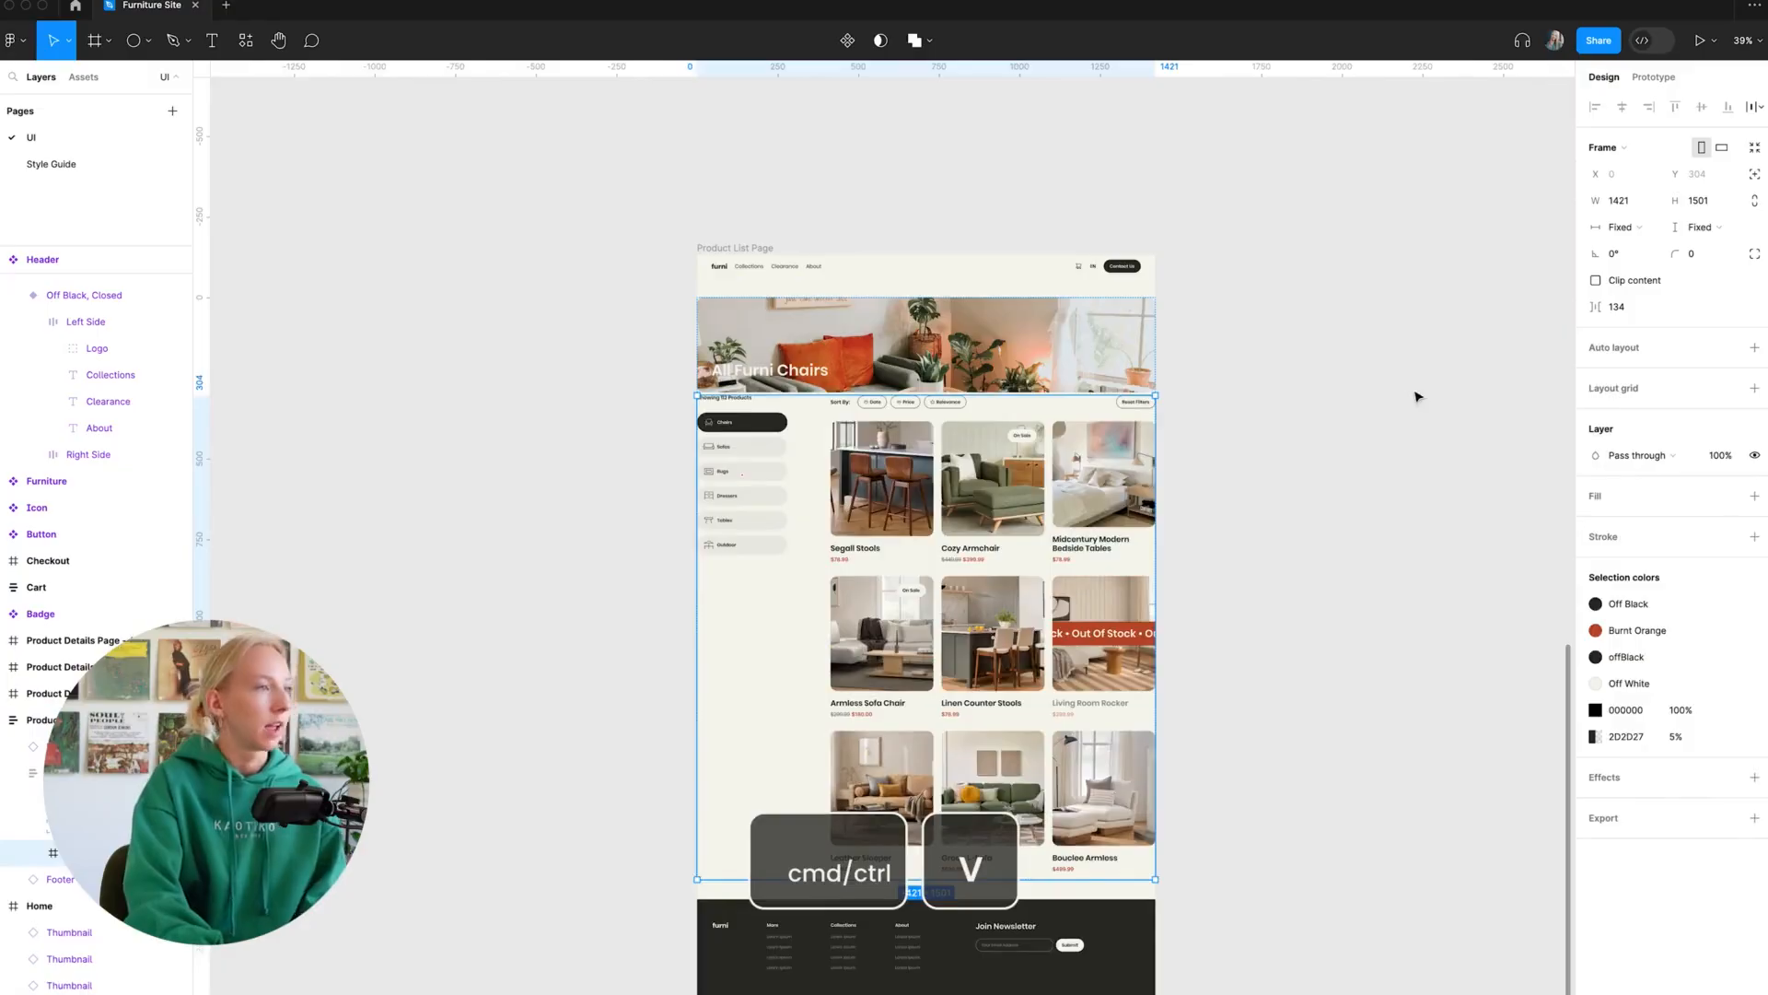
{"action": "left_click", "coordinate": [1373, 387]}
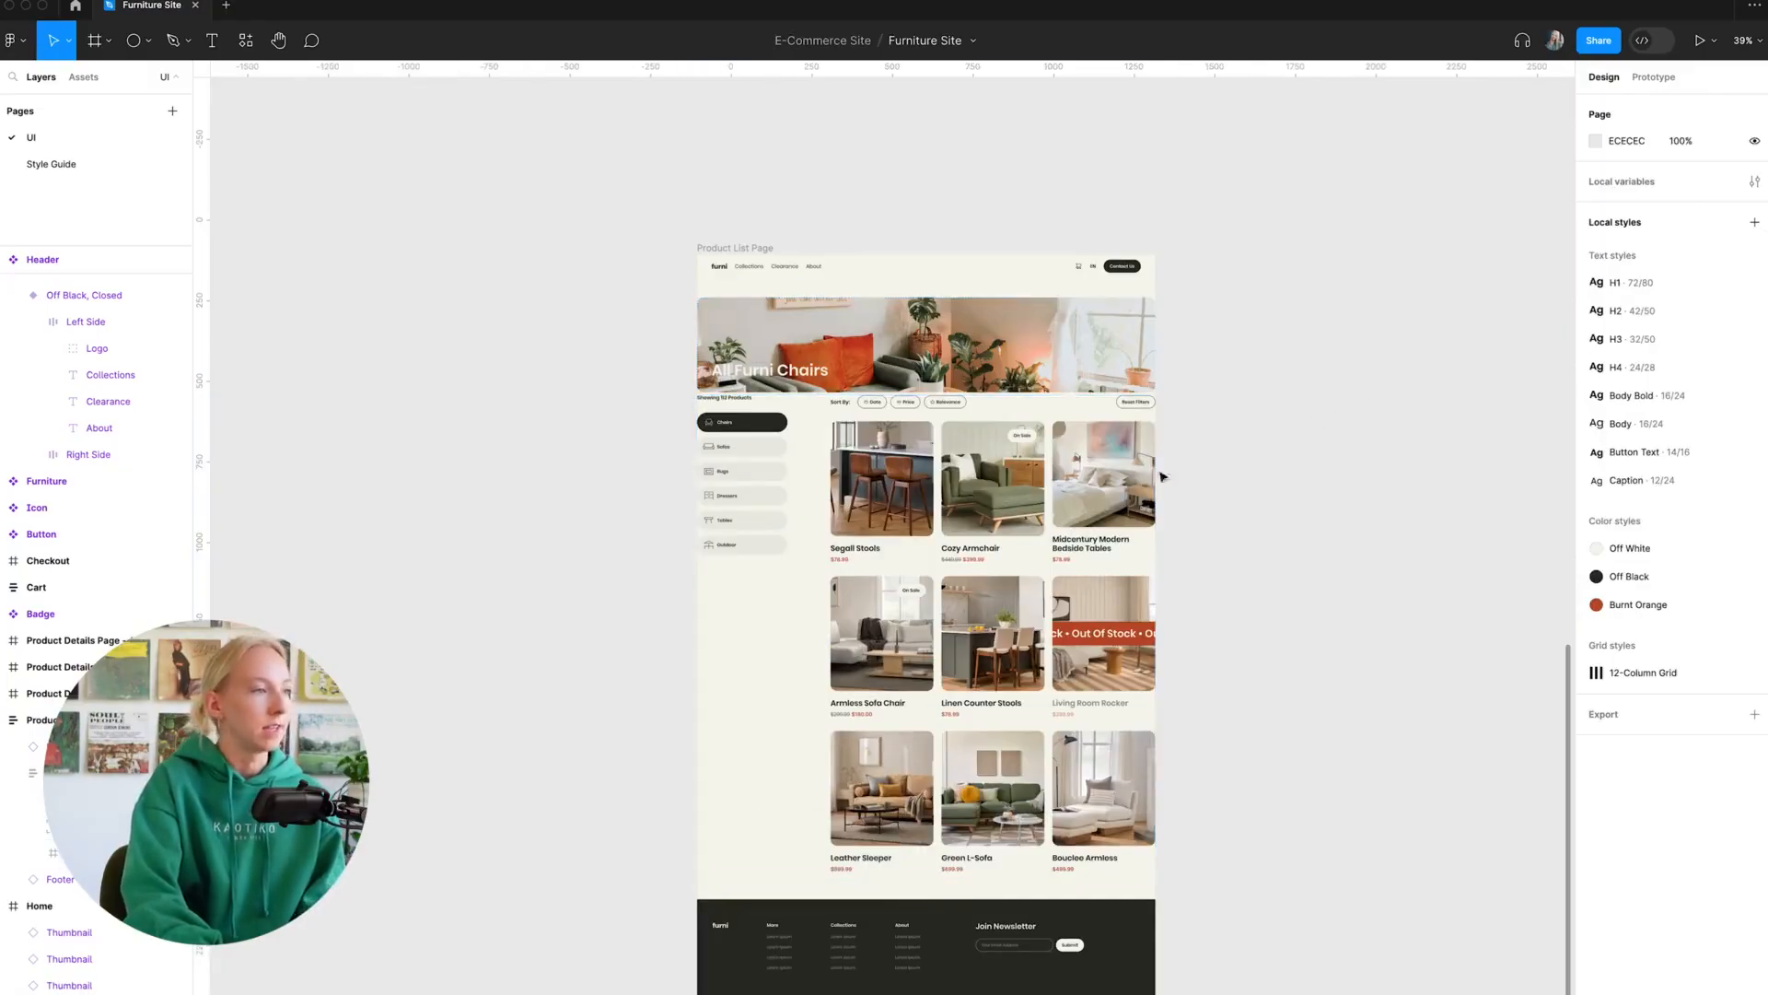
{"action": "scroll", "coordinate": [1211, 527], "scroll_direction": "up", "scroll_amount": 2}
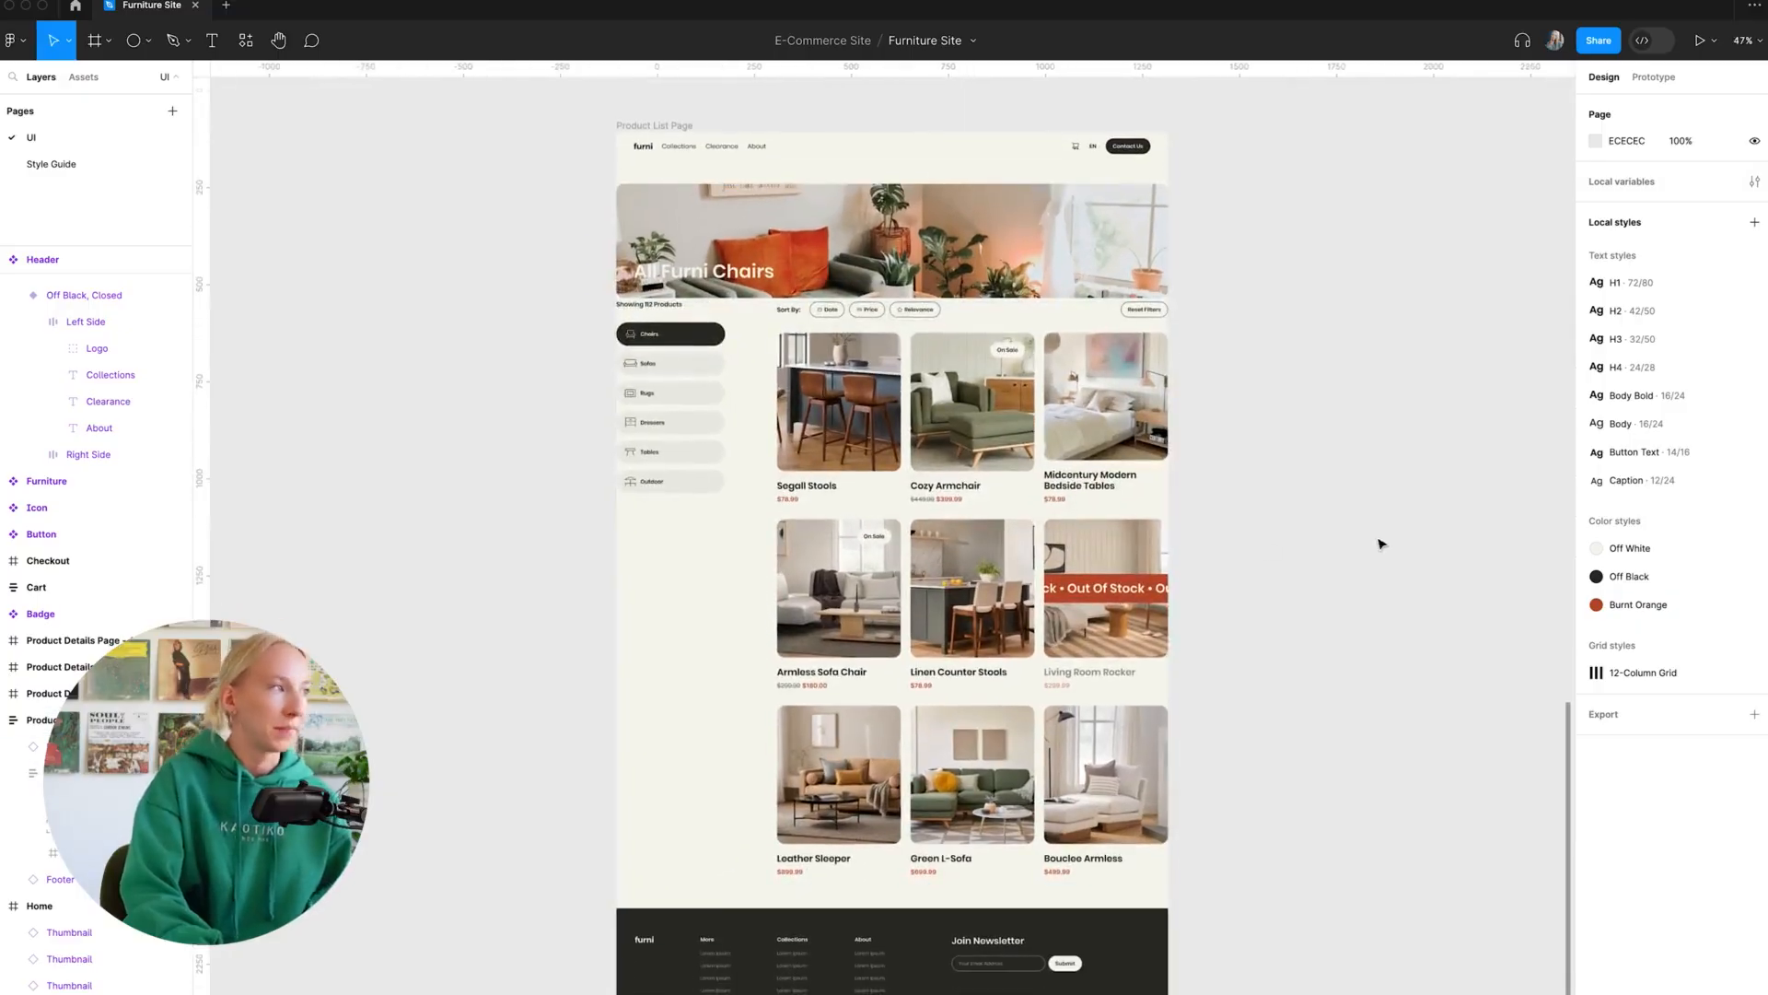
{"action": "left_click", "coordinate": [656, 126]}
{"action": "left_click", "coordinate": [1313, 390]}
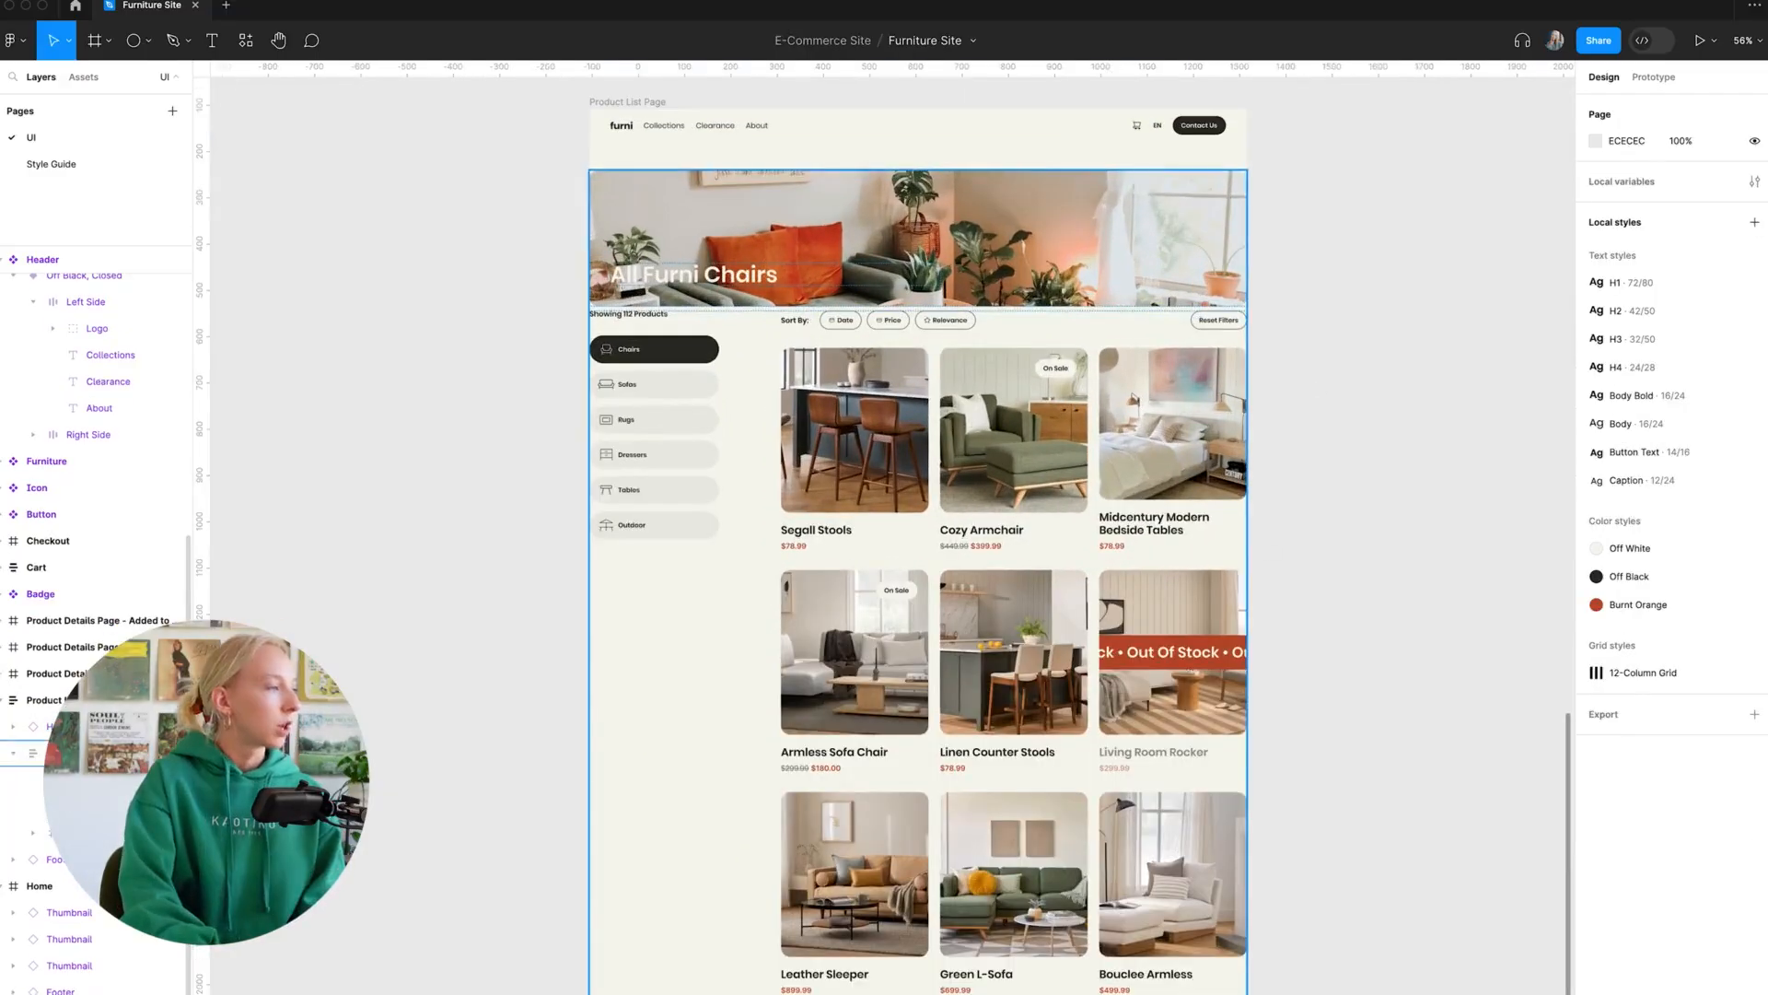
- Set the horizontal padding of the page's content frame, holding the hero and product section, to 45
{"action": "left_click", "coordinate": [92, 754]}
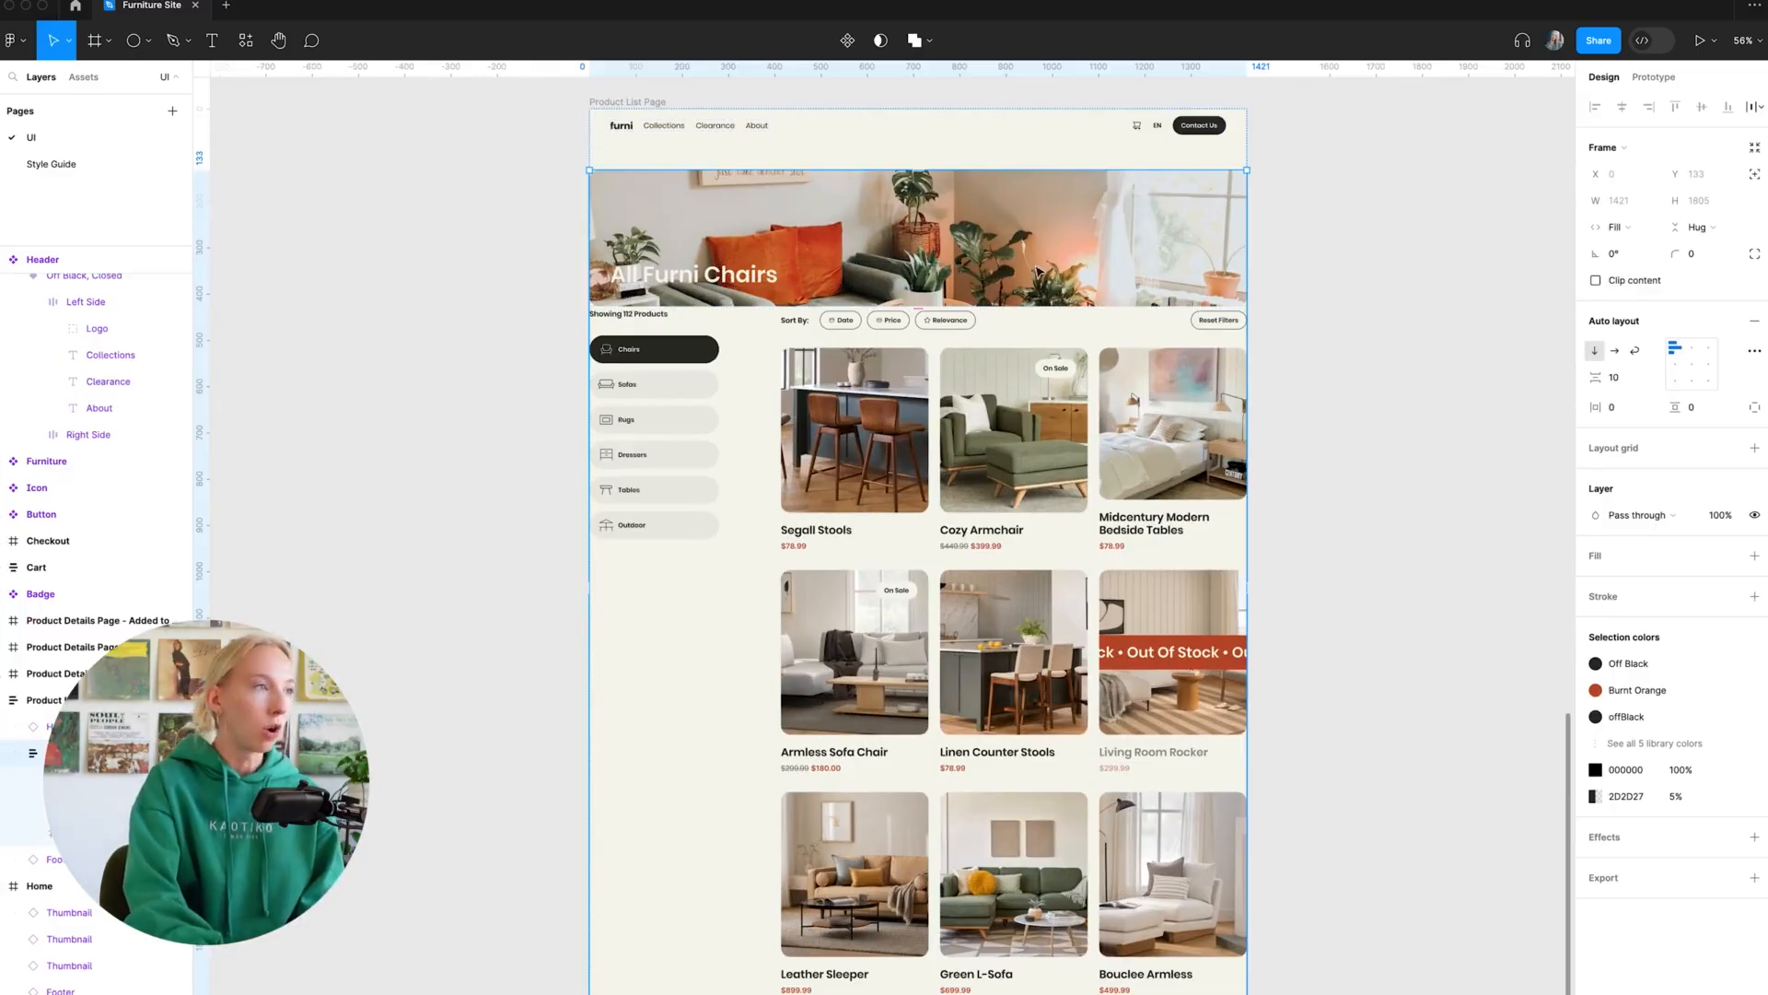
{"action": "scroll", "coordinate": [1052, 359], "scroll_direction": "down", "scroll_amount": 2}
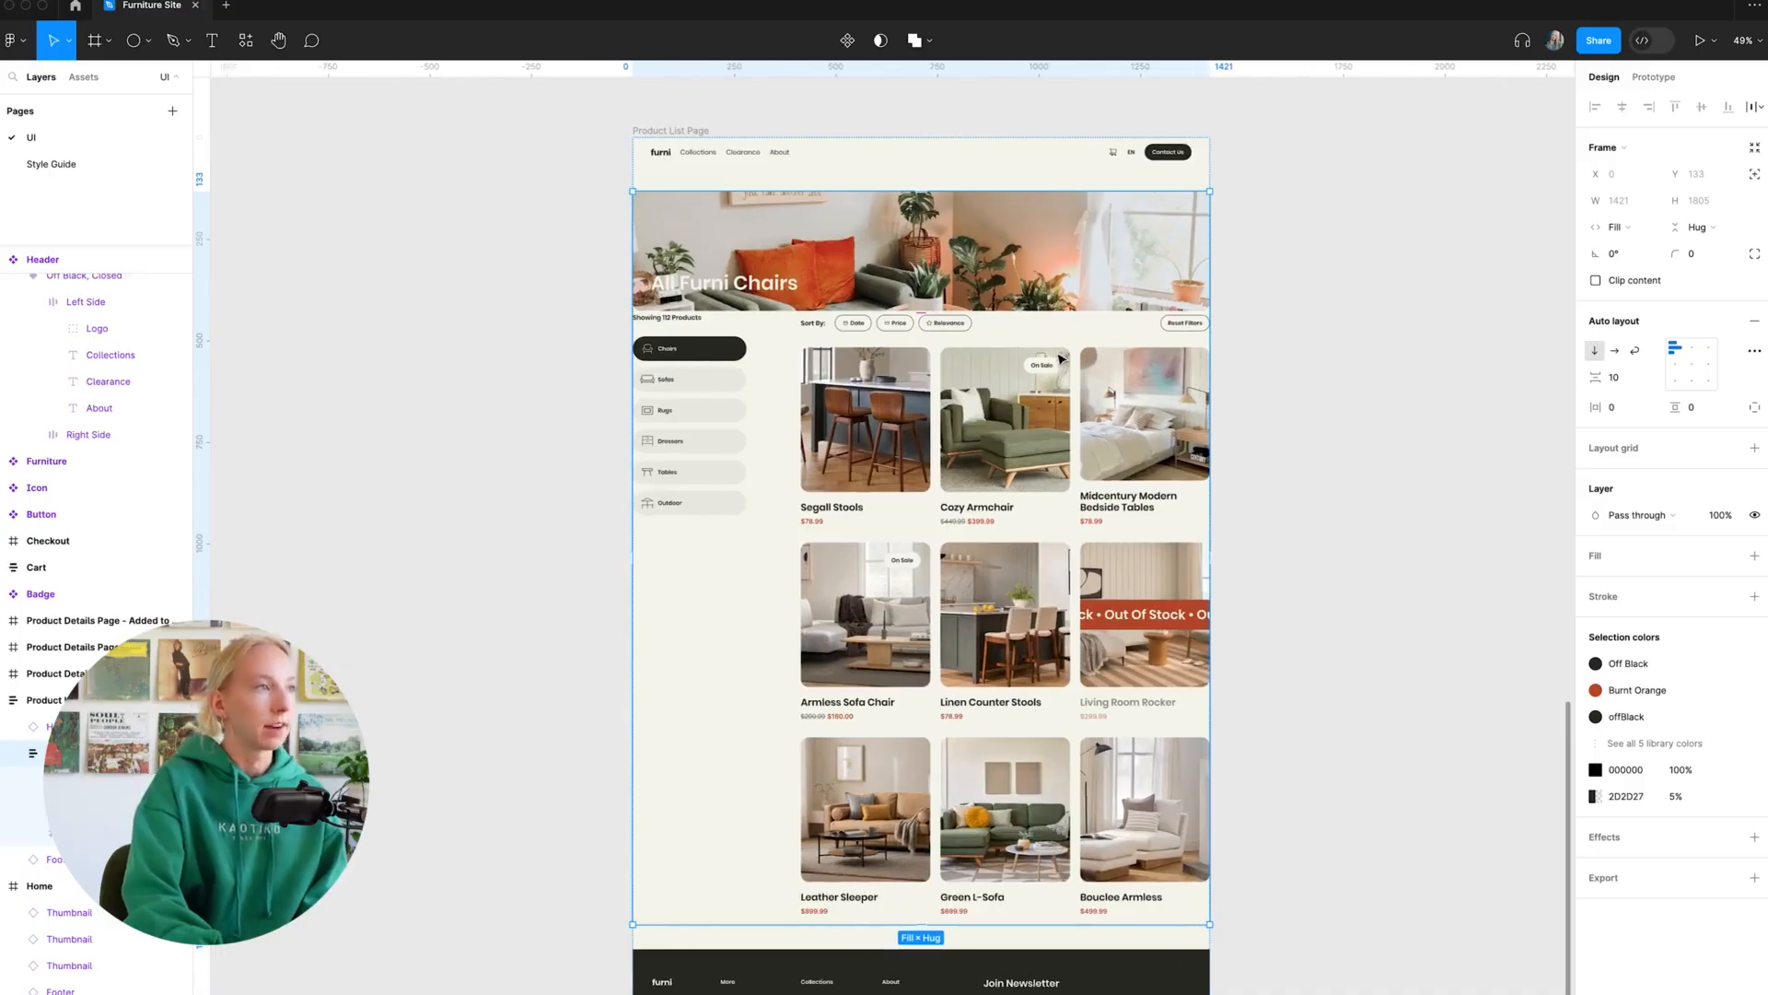
{"action": "left_click", "coordinate": [1623, 408]}
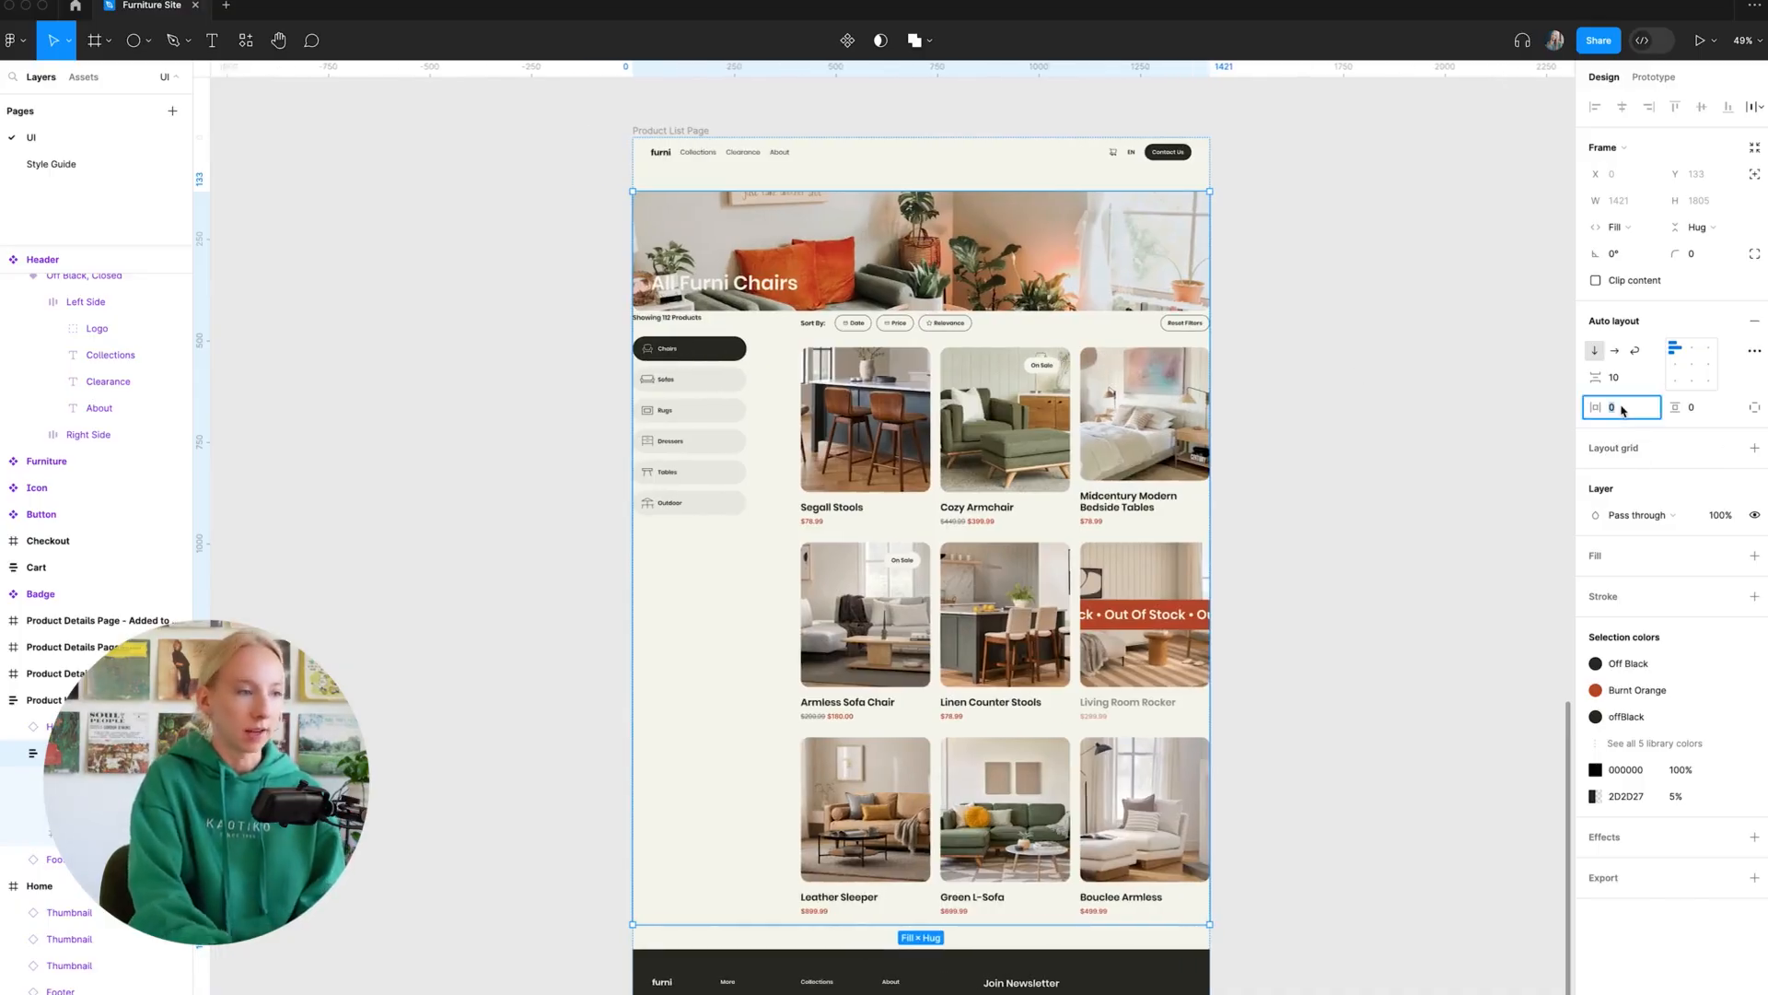
{"action": "type", "text": "45"}
{"action": "key", "text": "Return"}
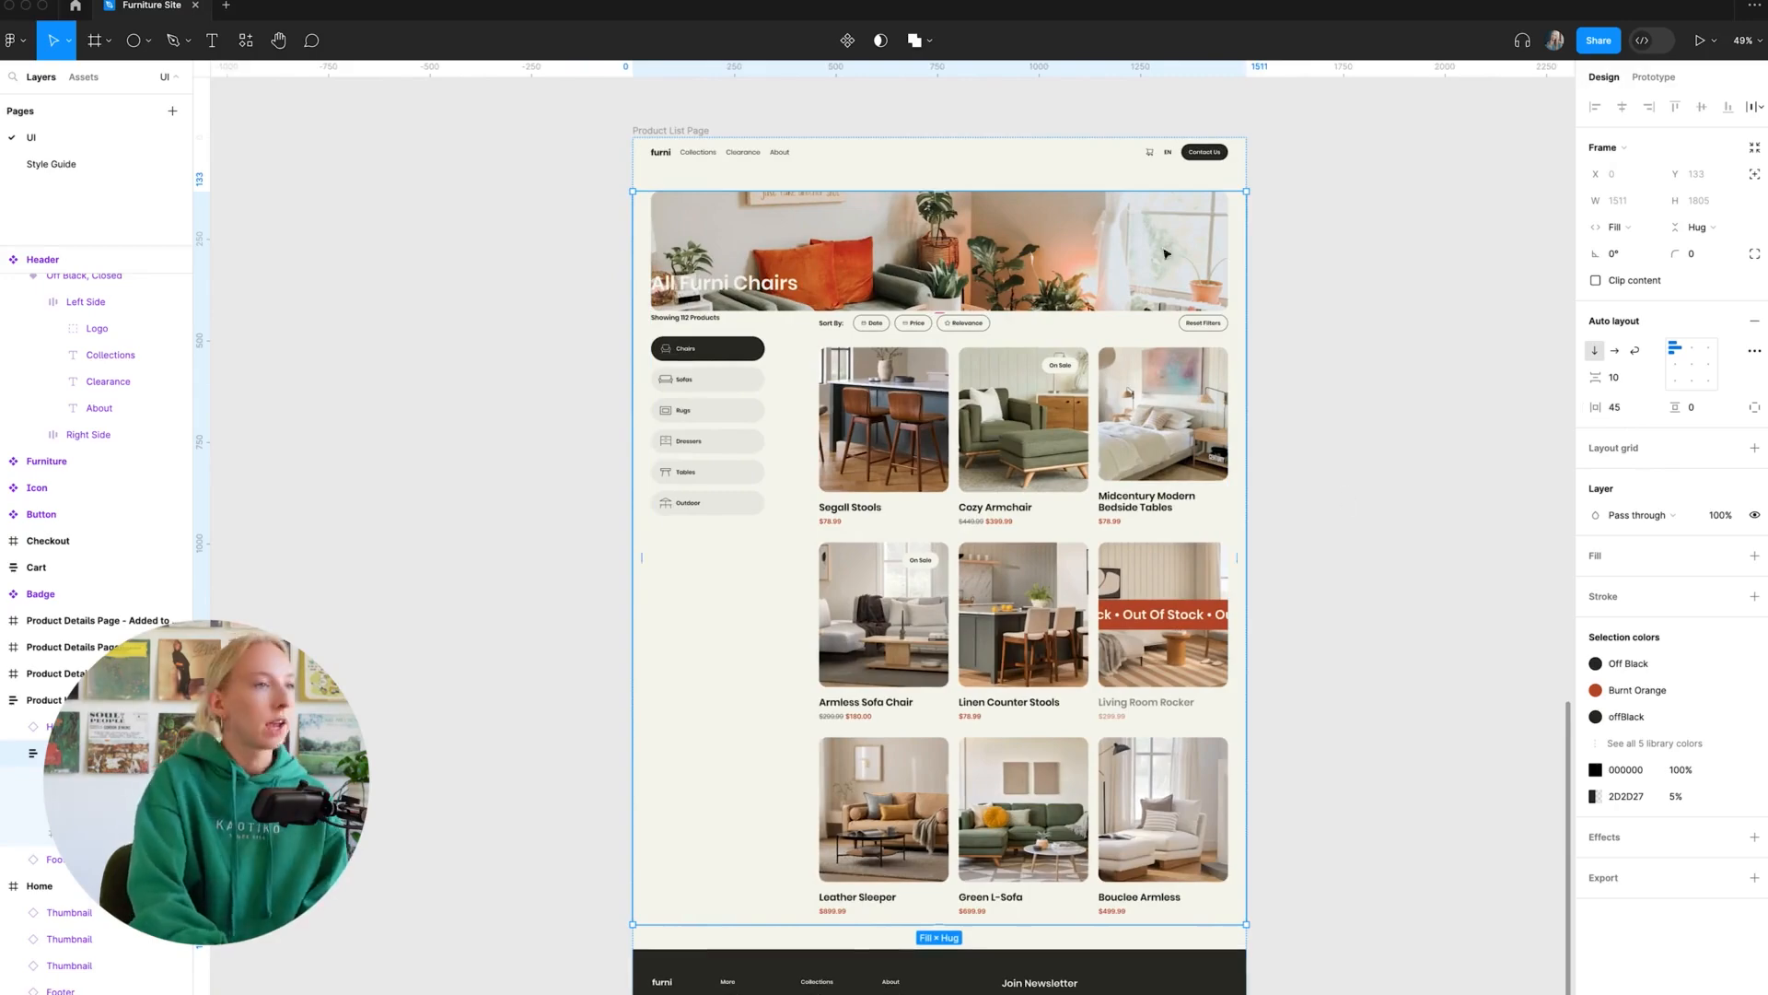
- Set the content frame's vertical spacing between the hero and the product section to 64
{"action": "left_click", "coordinate": [1630, 377]}
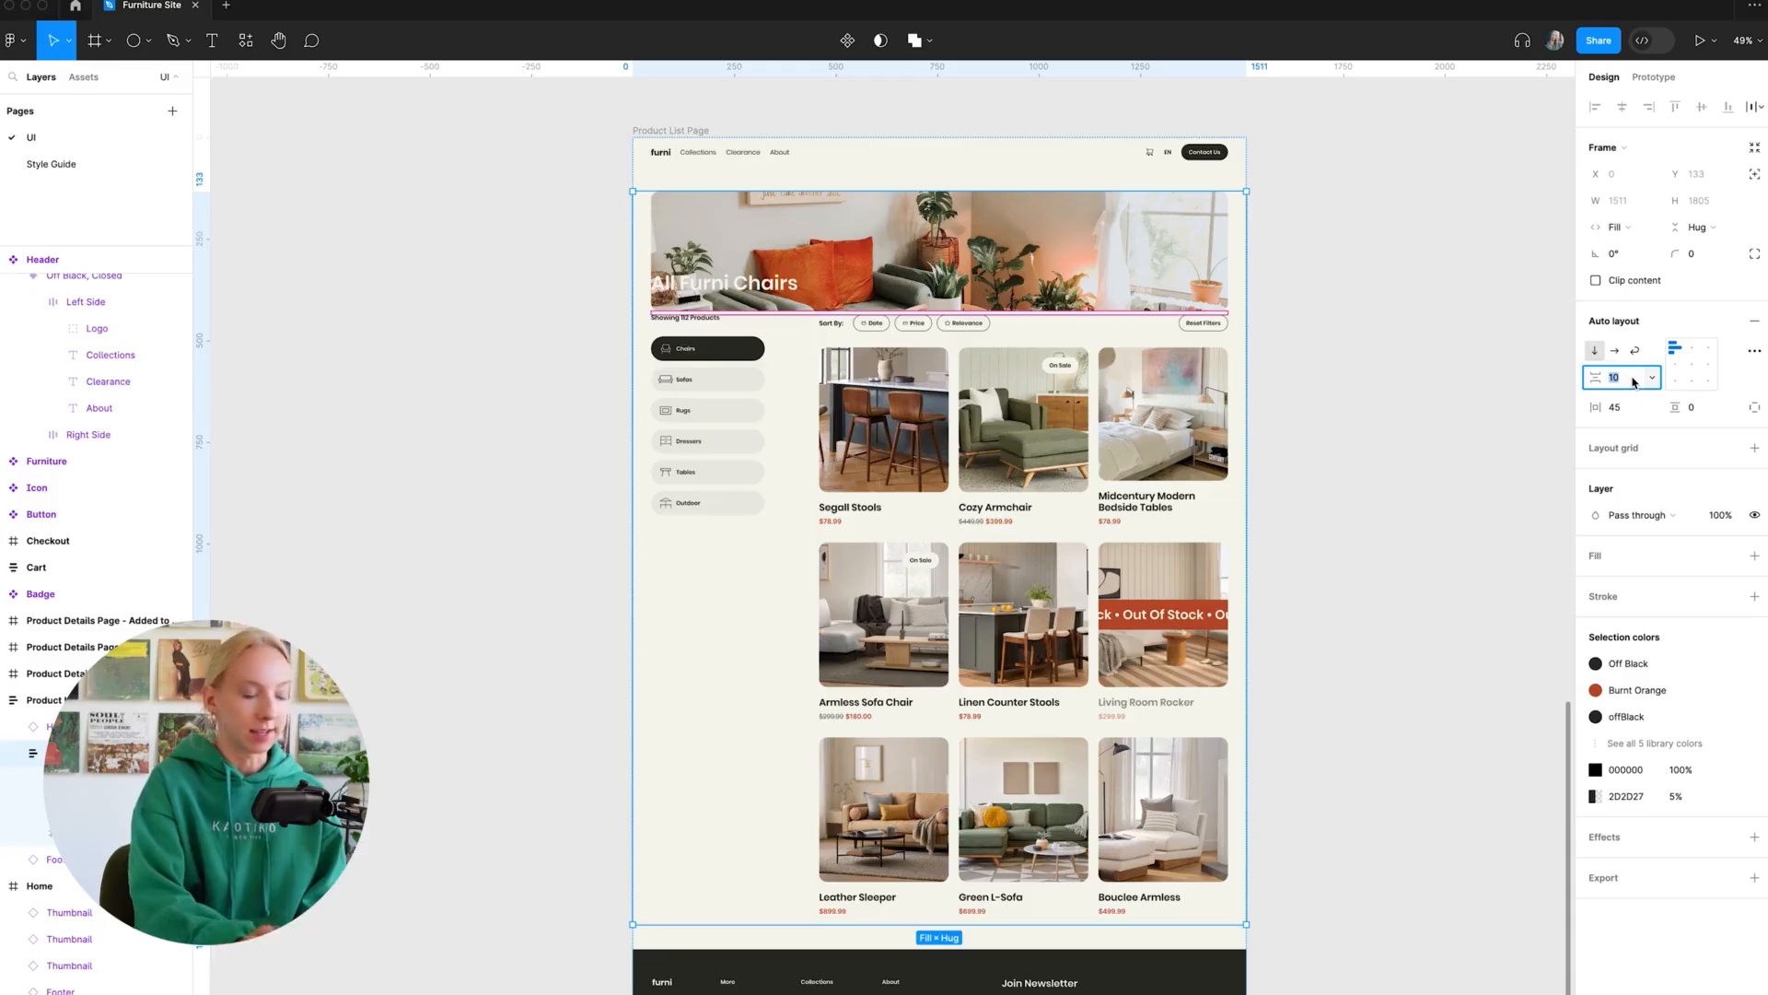
{"action": "type", "text": "40"}
{"action": "key", "text": "Return"}
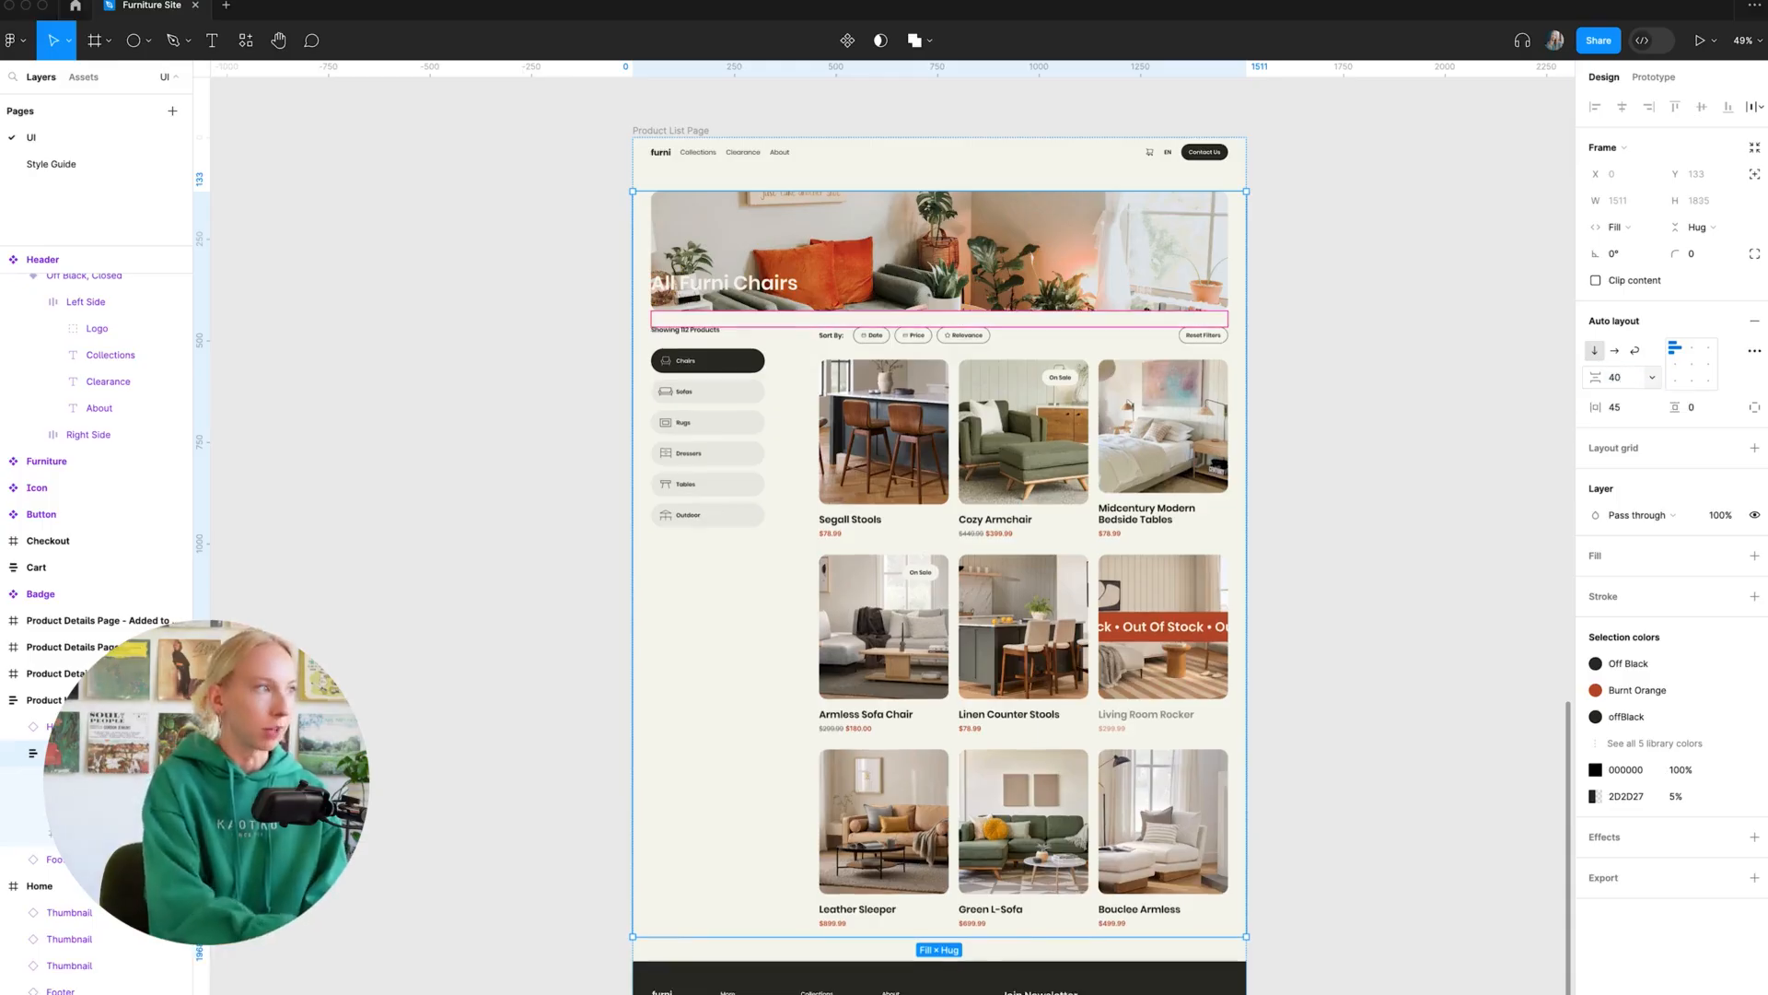
{"action": "left_click", "coordinate": [1501, 412]}
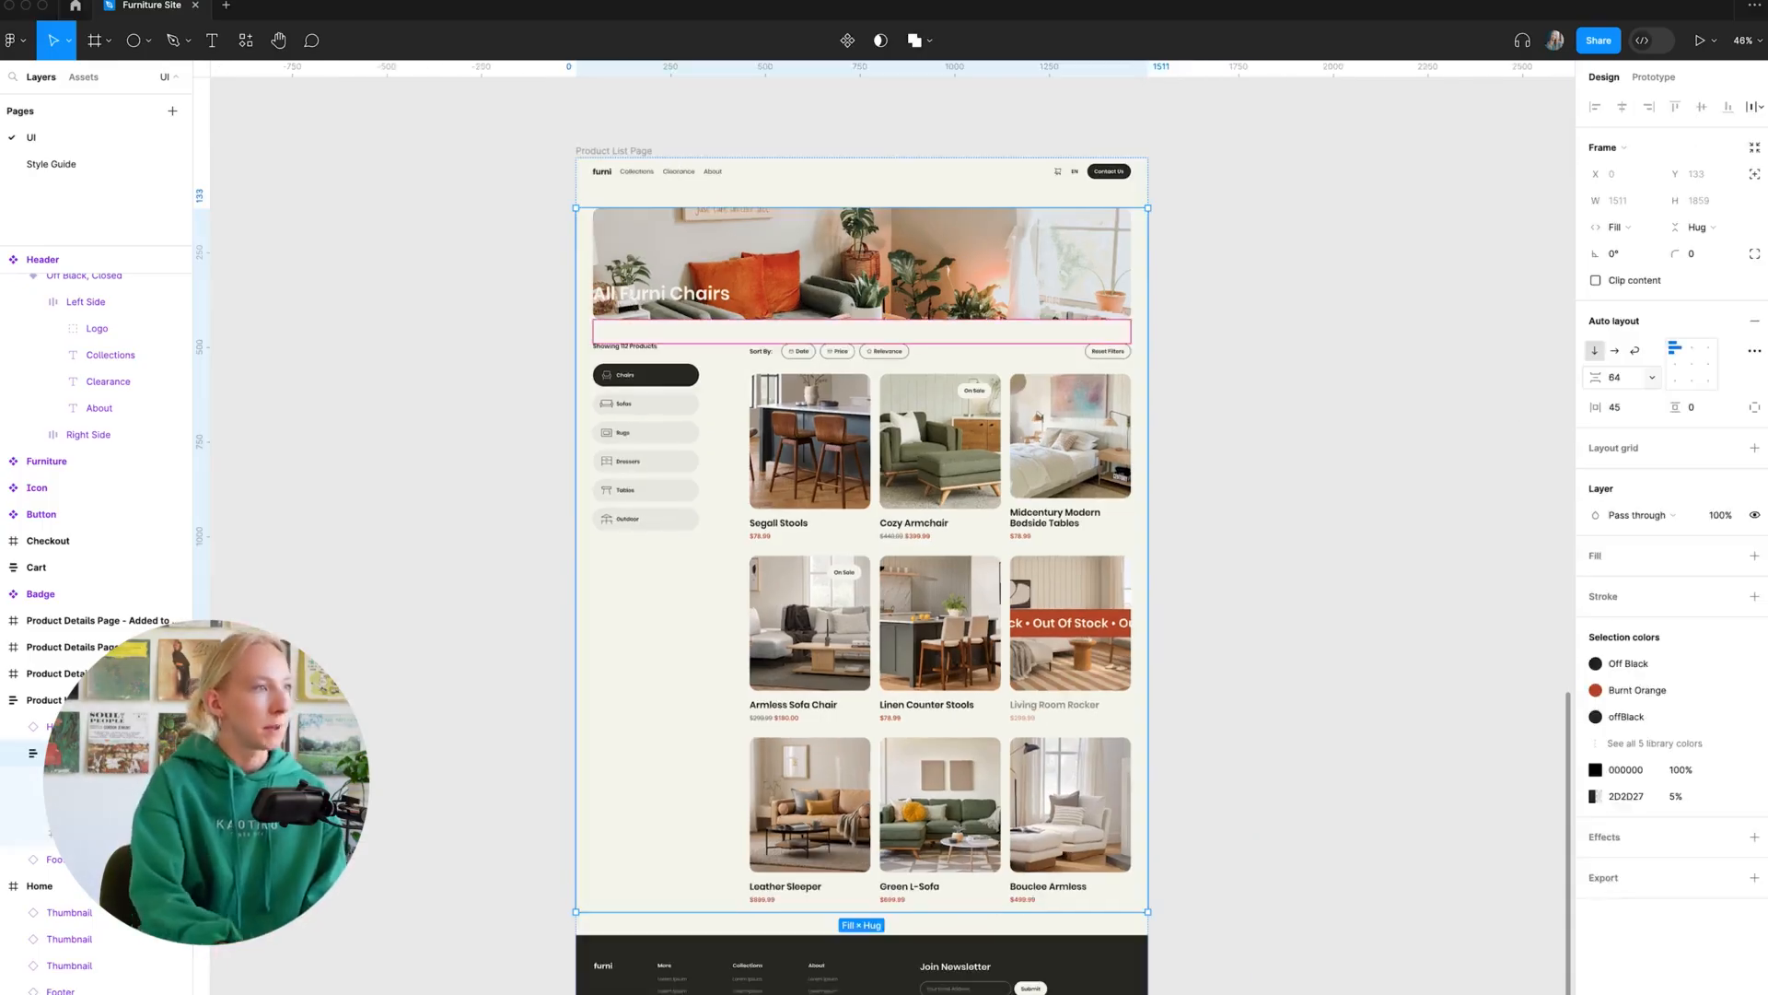
{"action": "left_click", "coordinate": [1344, 400]}
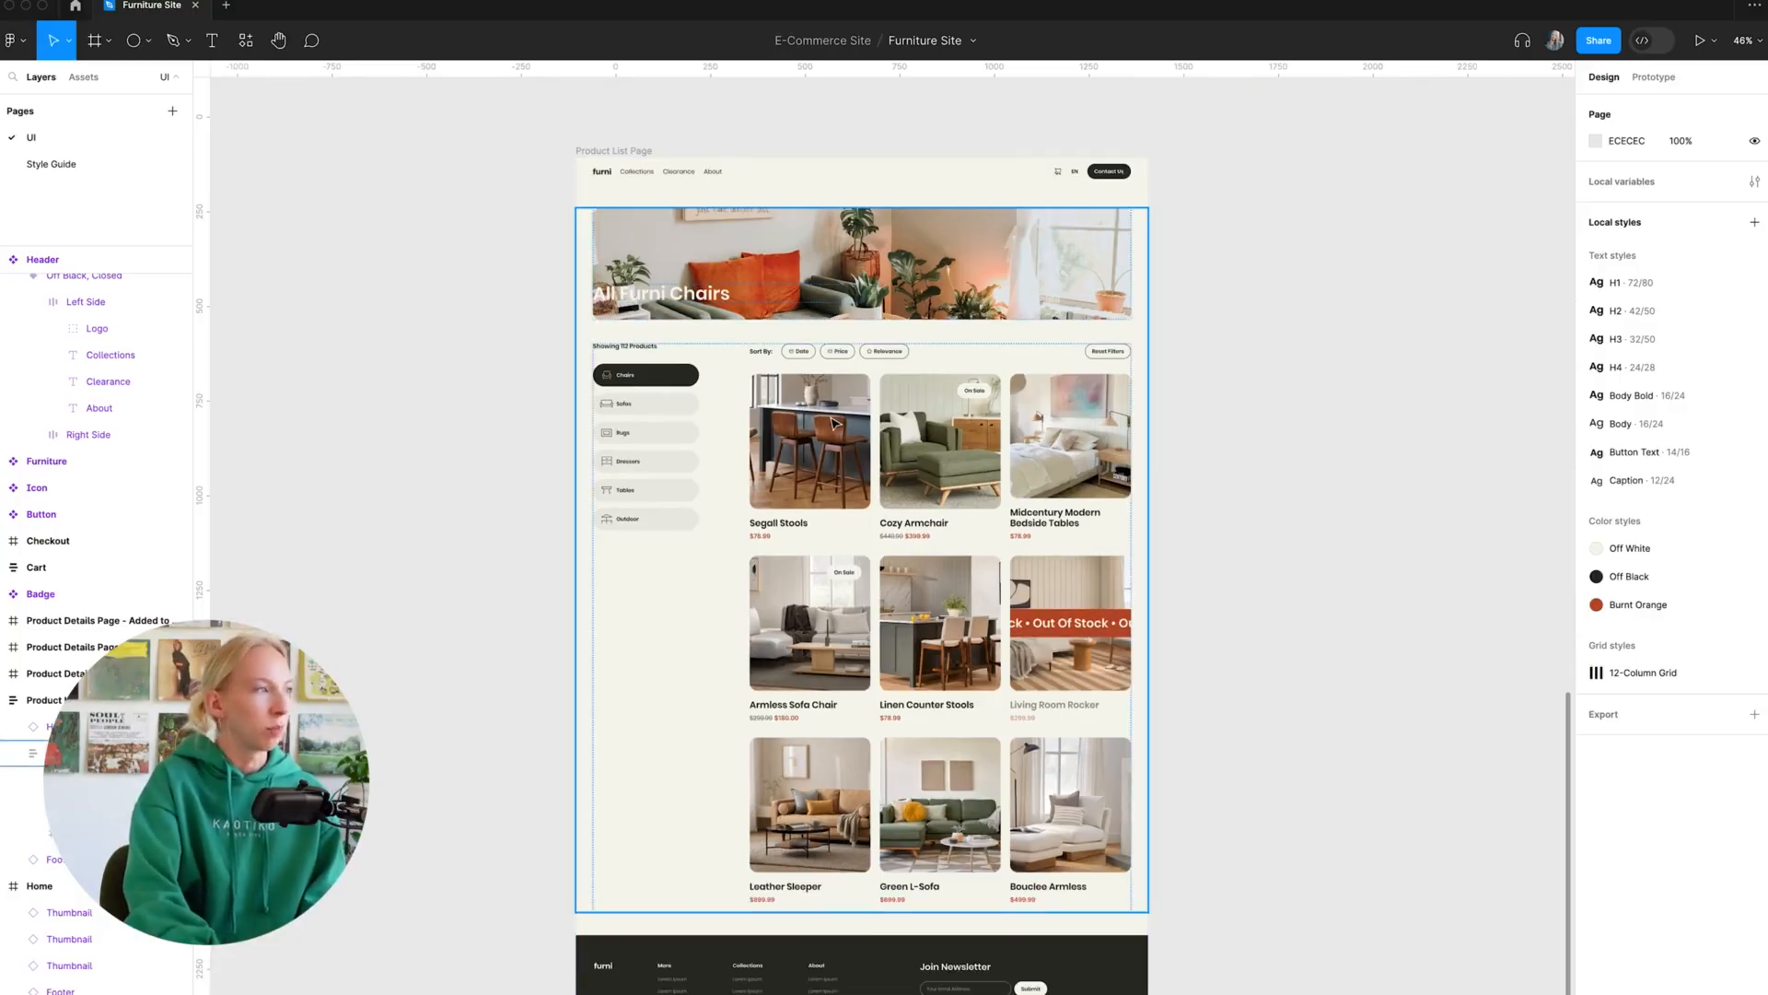
- Compare the vertical alignment of the "Showing 112 Products" text with the "Sort By:" label, and inspect the label's offset within the filter row
{"action": "double_click", "coordinate": [644, 430]}
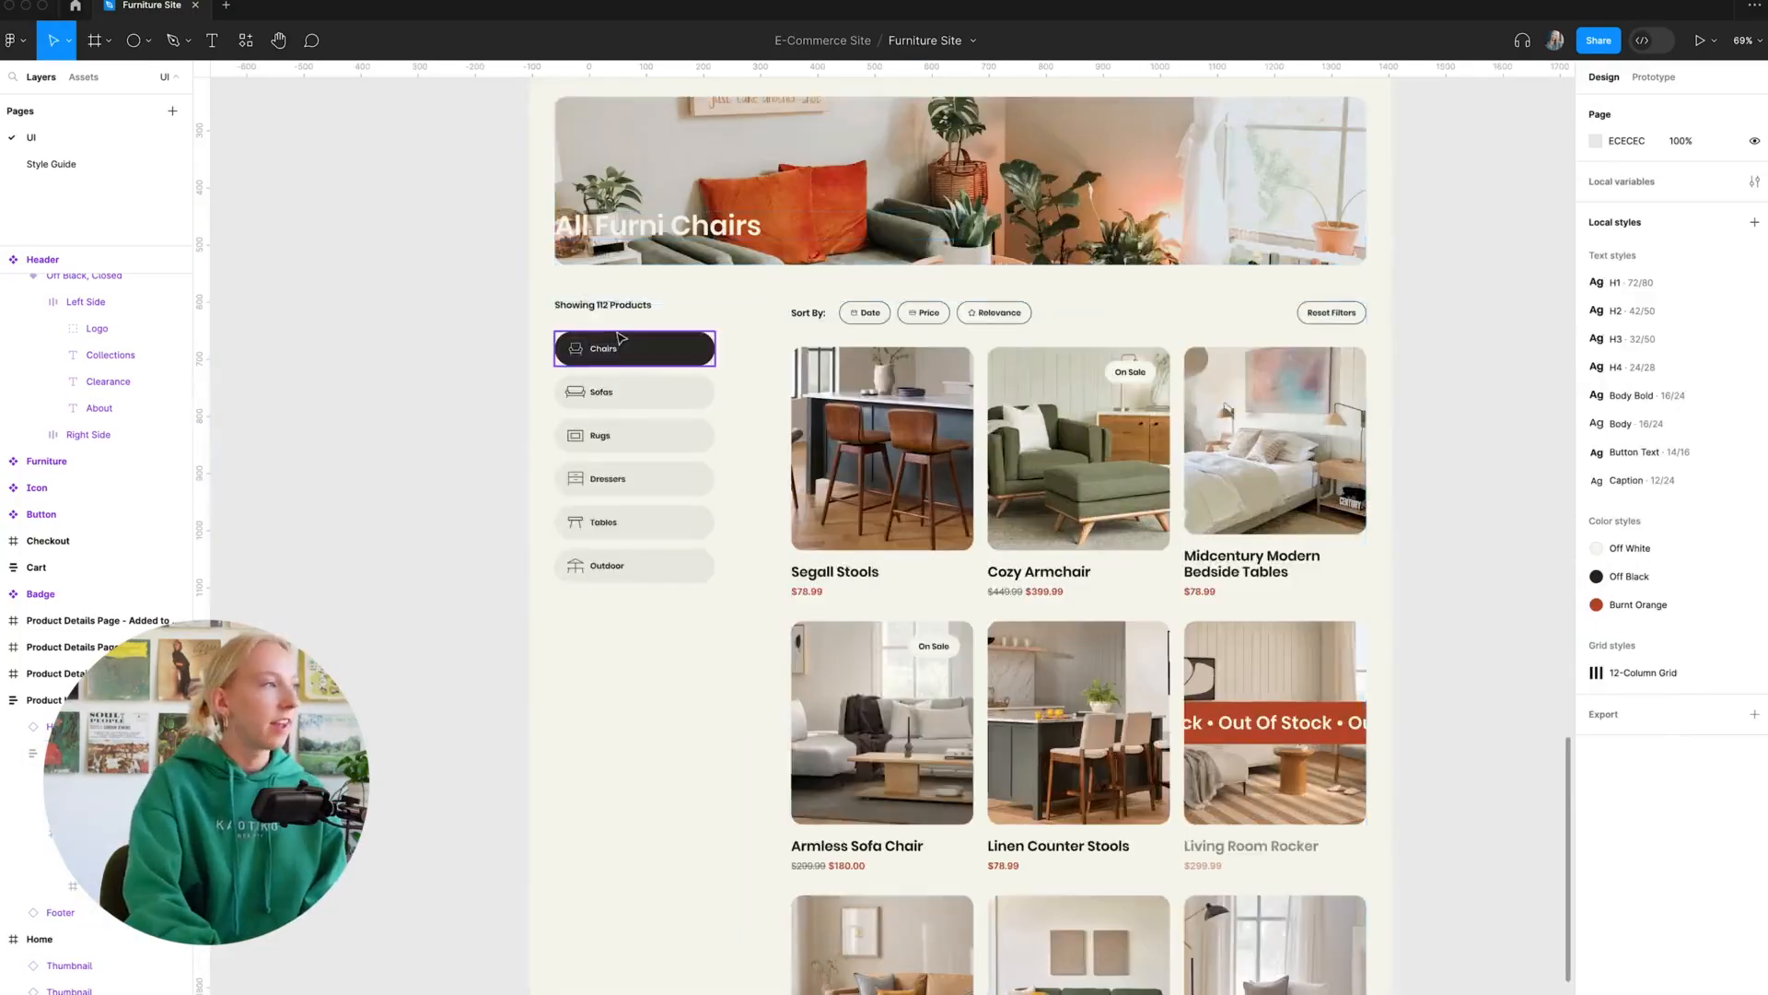
{"action": "scroll", "coordinate": [617, 331], "scroll_direction": "up", "scroll_amount": 5}
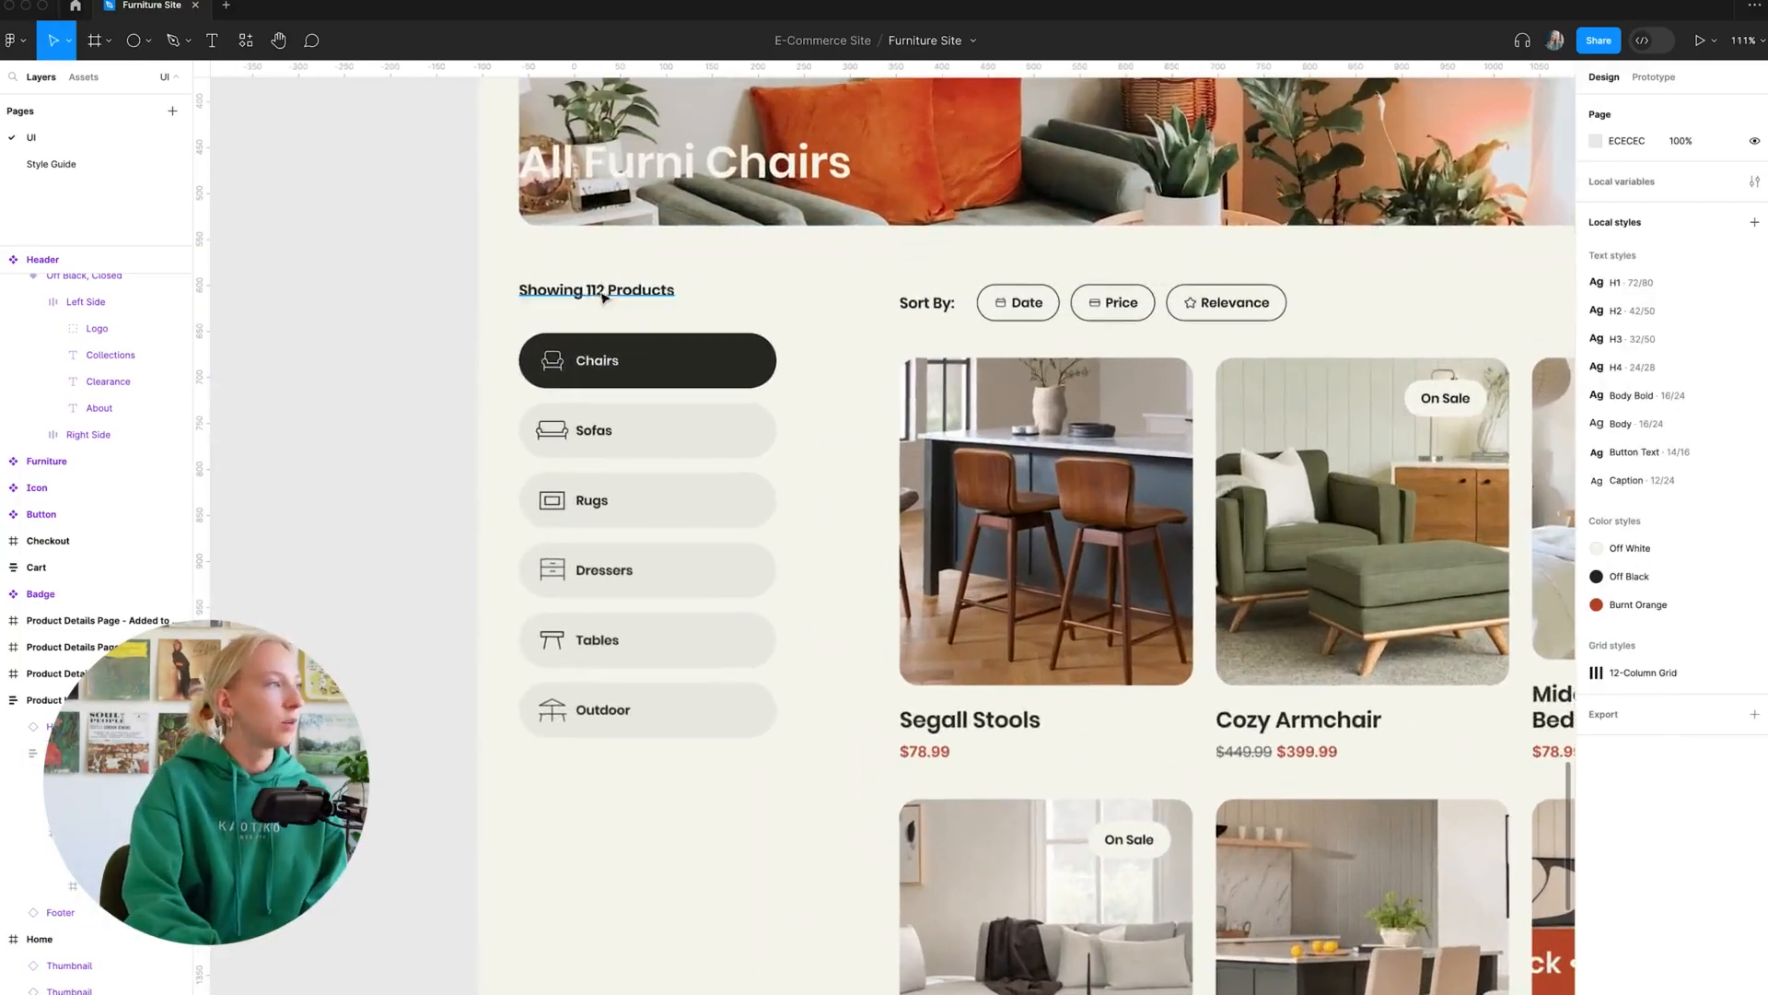
{"action": "left_click", "coordinate": [603, 296]}
{"action": "left_click", "coordinate": [931, 304], "text": "shift"}
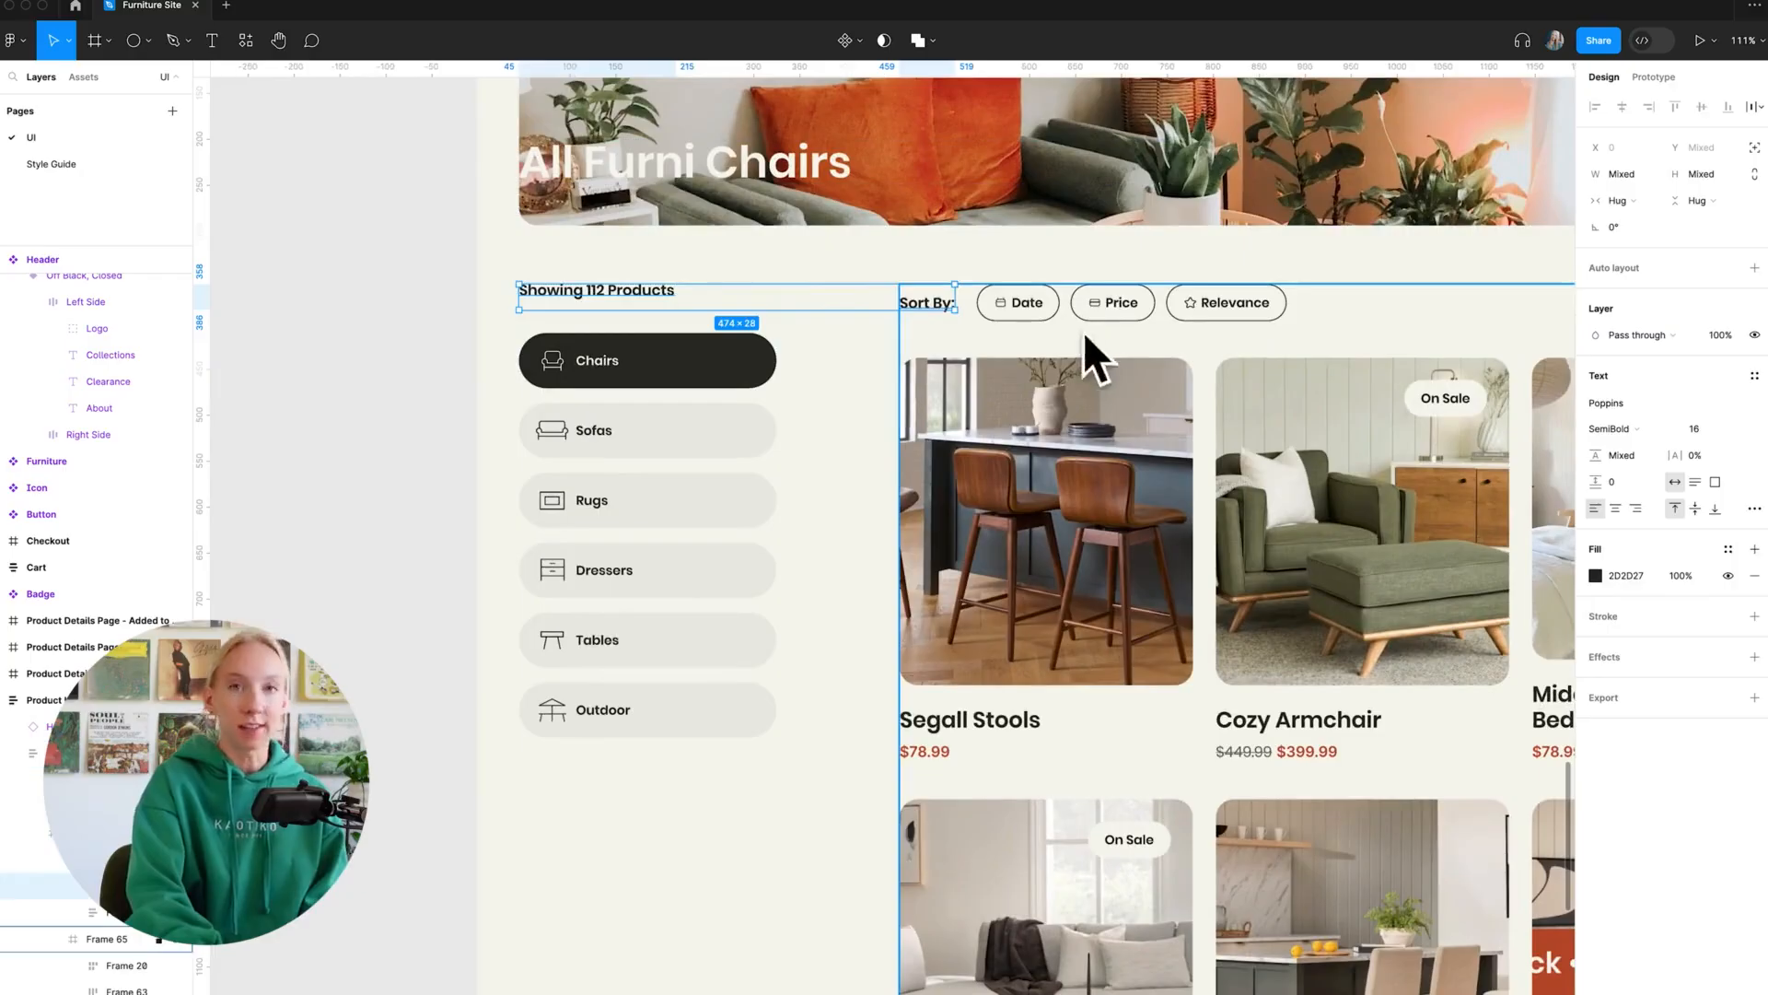
{"action": "key", "text": "Escape"}
{"action": "left_click", "coordinate": [581, 364]}
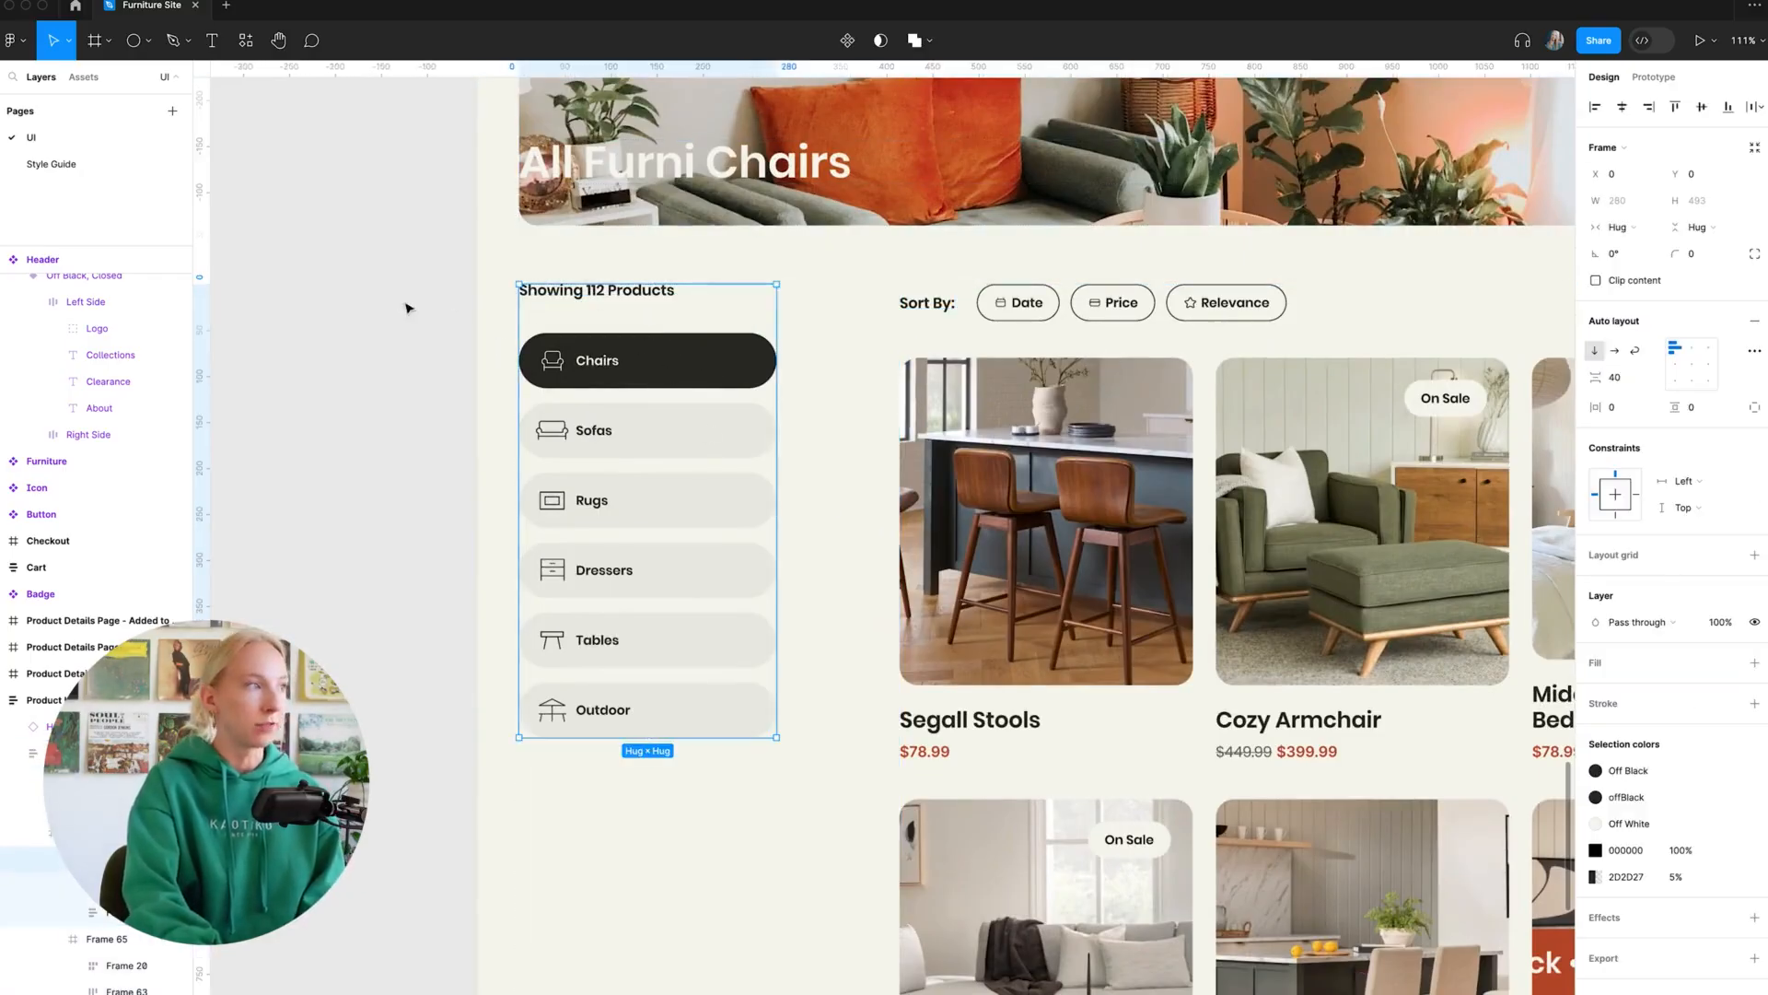
{"action": "left_click", "coordinate": [502, 287]}
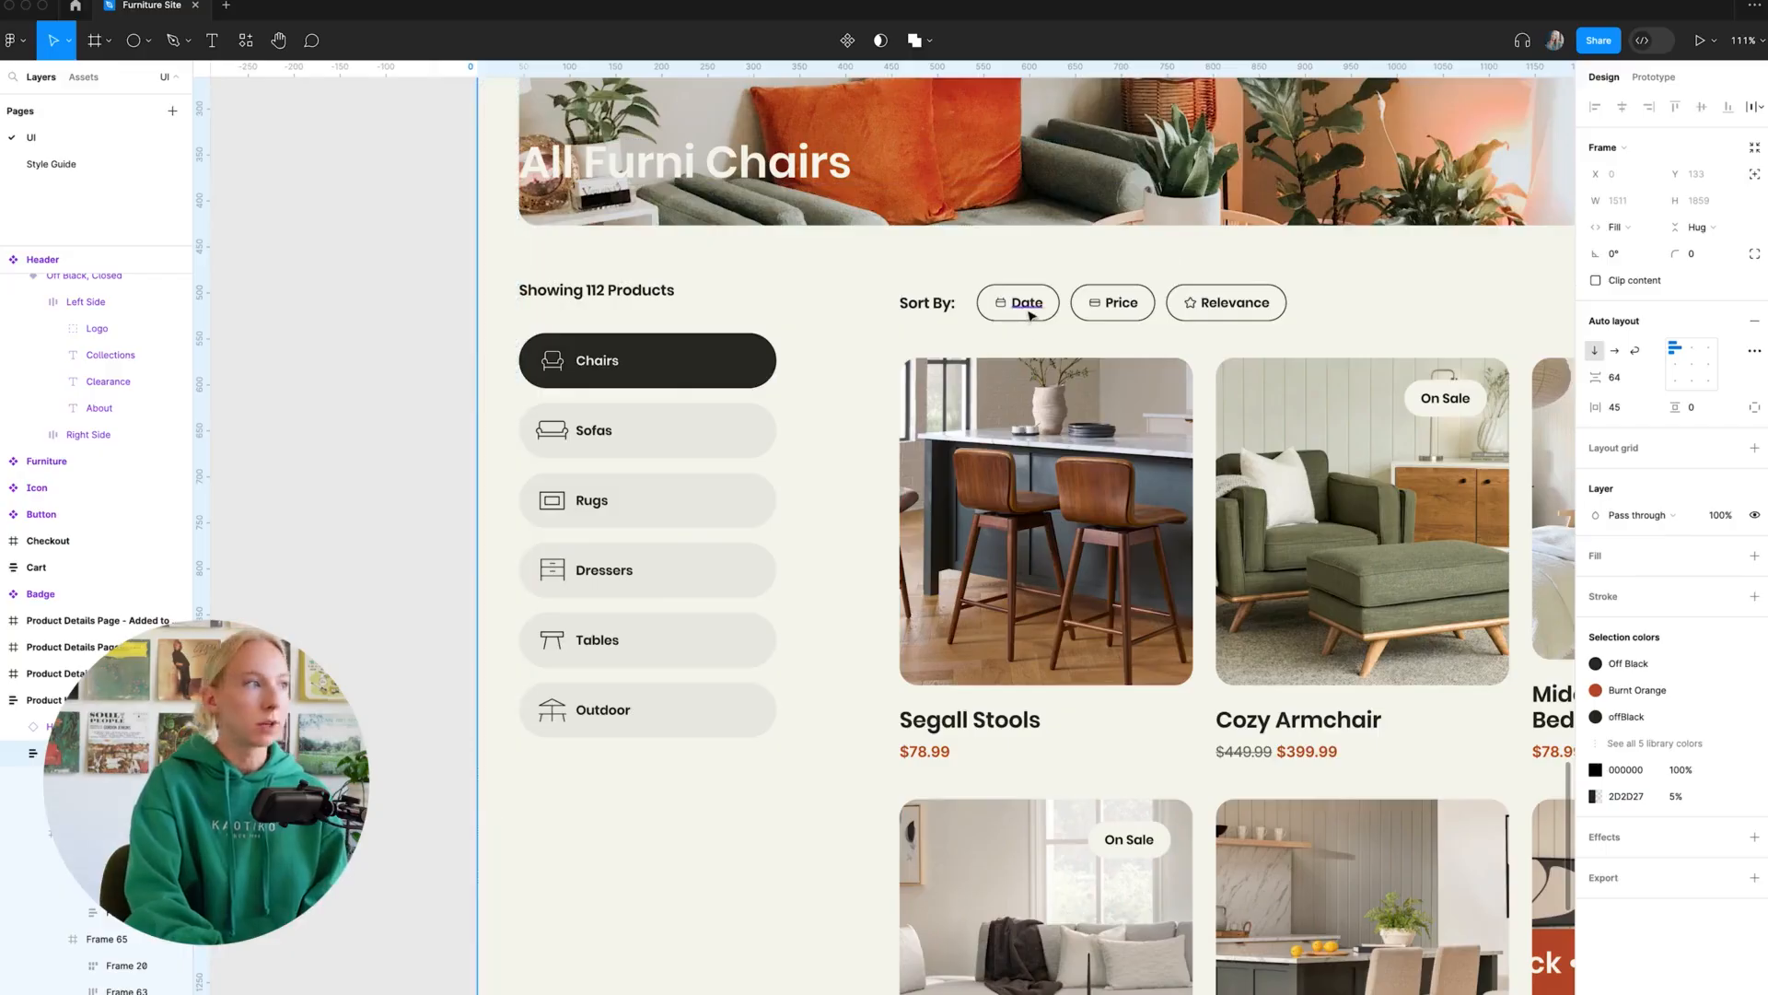
{"action": "scroll", "coordinate": [1028, 304], "scroll_direction": "up", "scroll_amount": 5}
{"action": "left_click", "coordinate": [841, 304]}
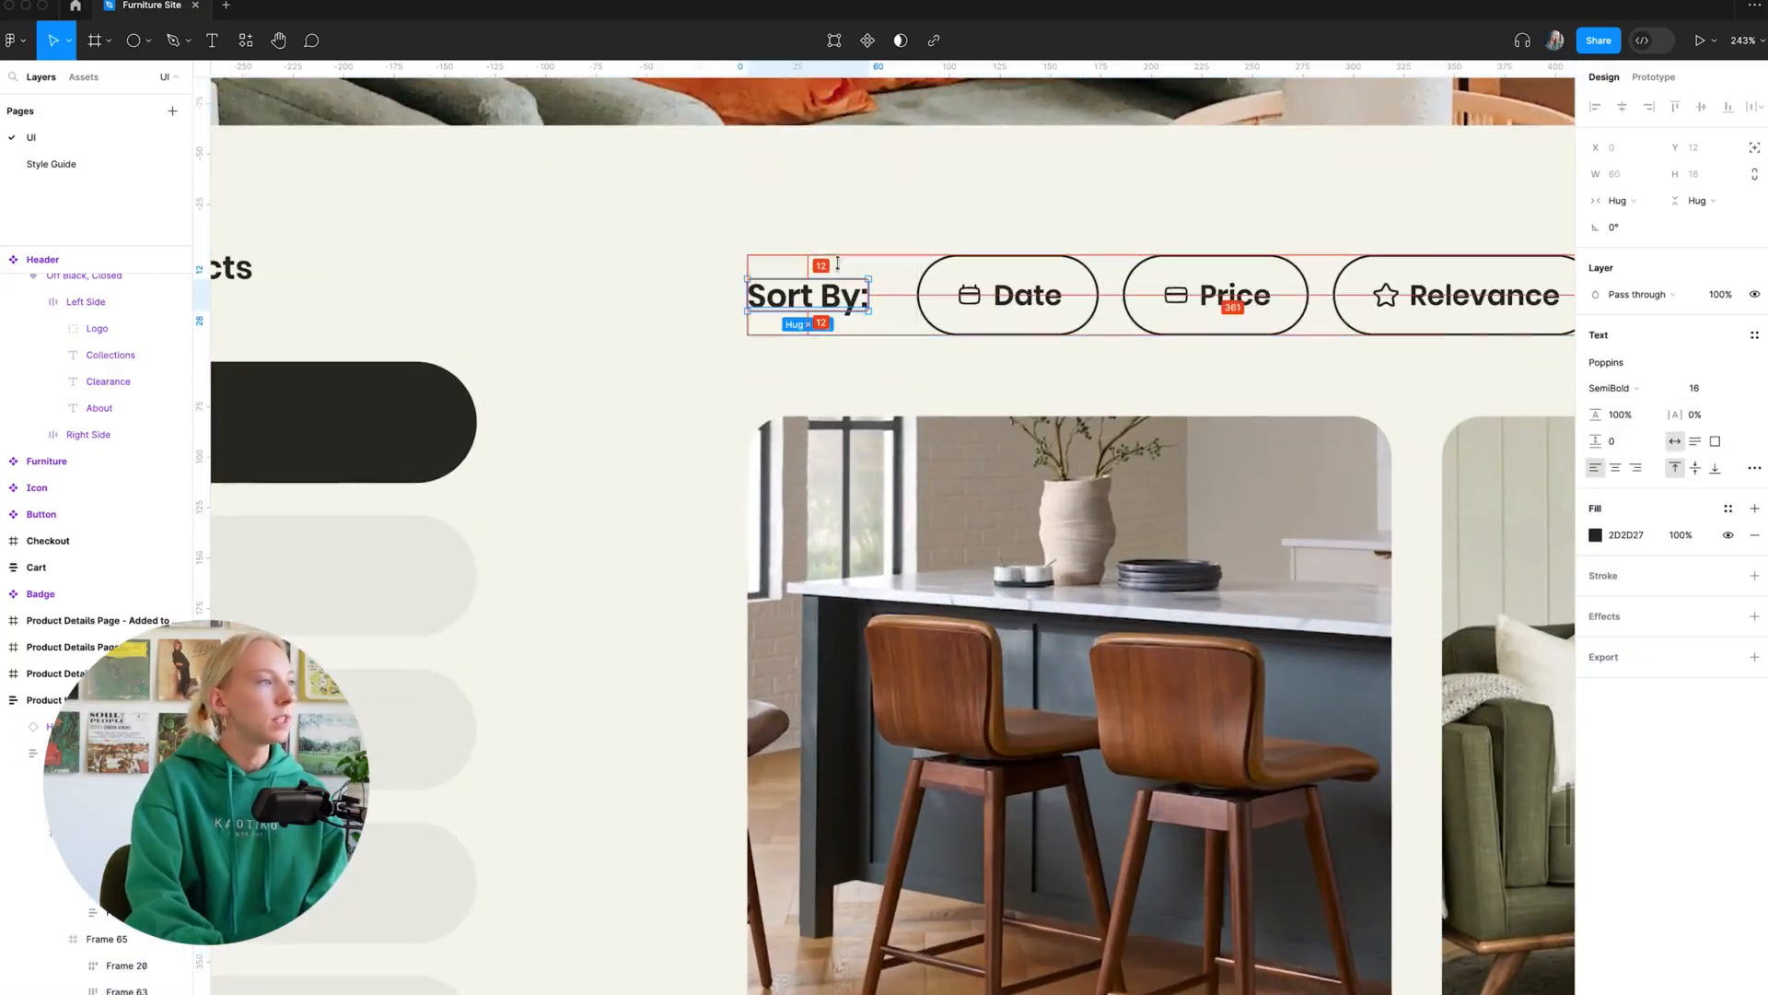
{"action": "scroll", "coordinate": [841, 260], "scroll_direction": "up", "scroll_amount": 3}
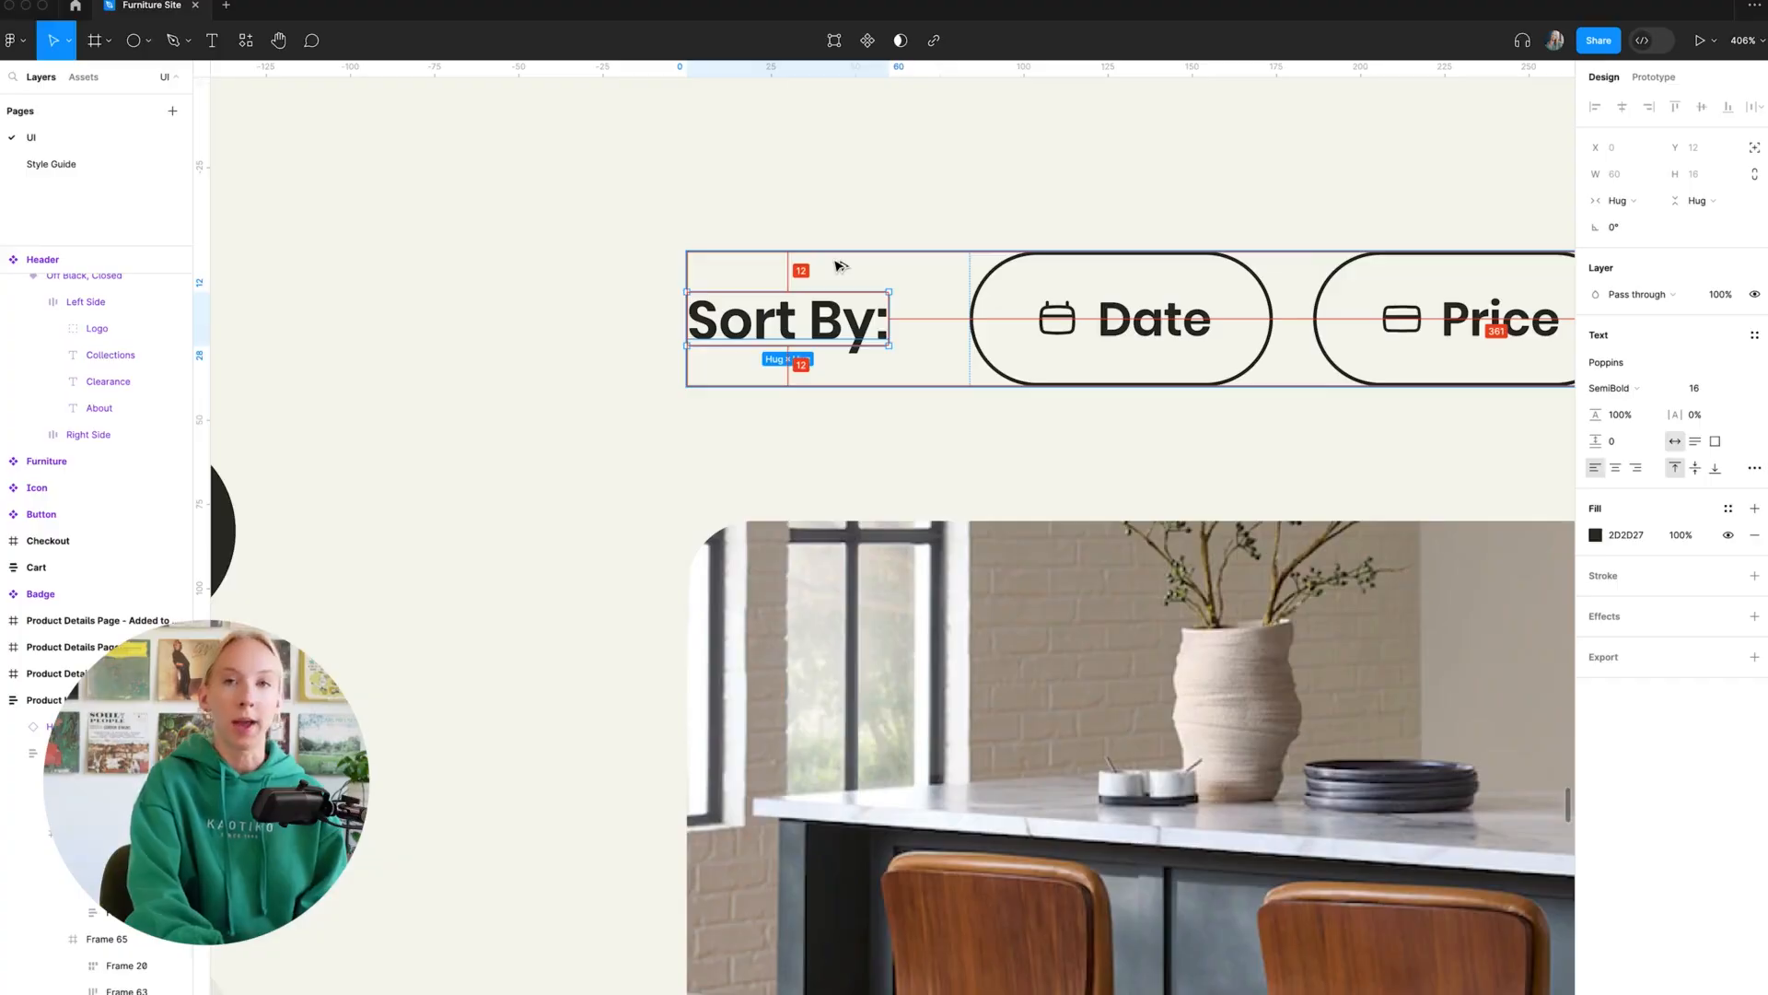
{"action": "scroll", "coordinate": [1055, 361], "scroll_direction": "down", "scroll_amount": 10}
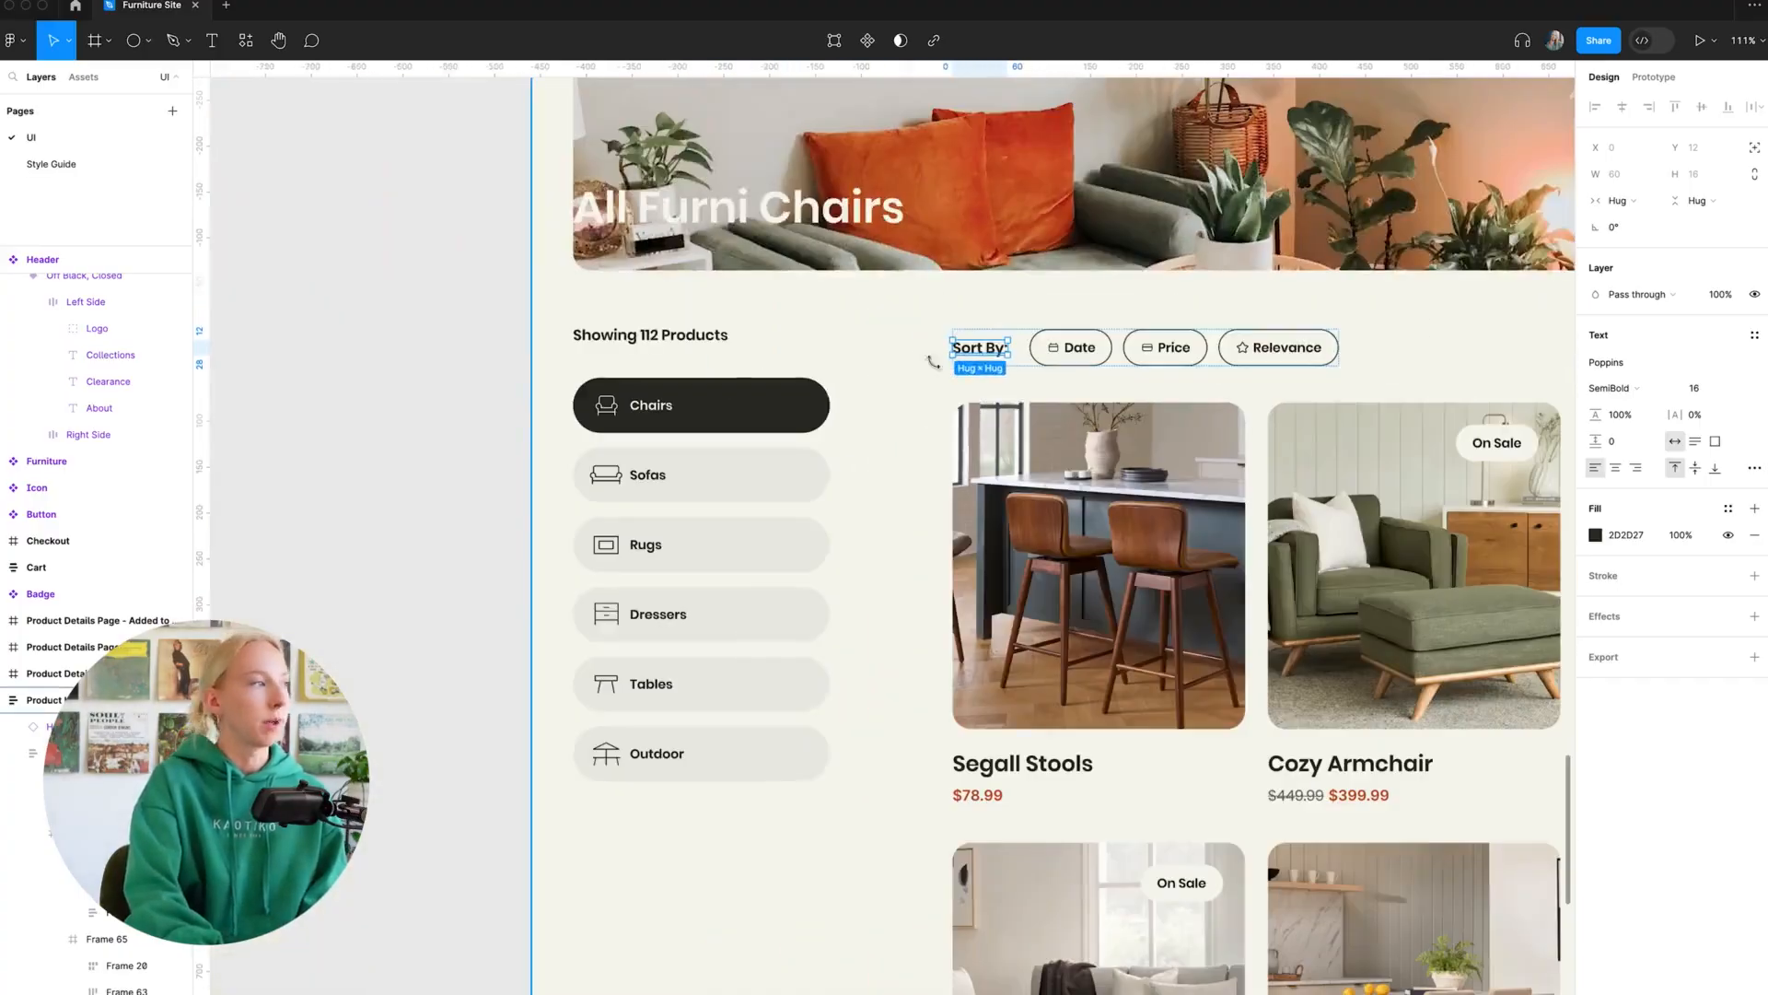
- Give the category frame a top padding of 12 and check its heading's alignment against the "Sort By:" label
{"action": "left_click", "coordinate": [699, 362]}
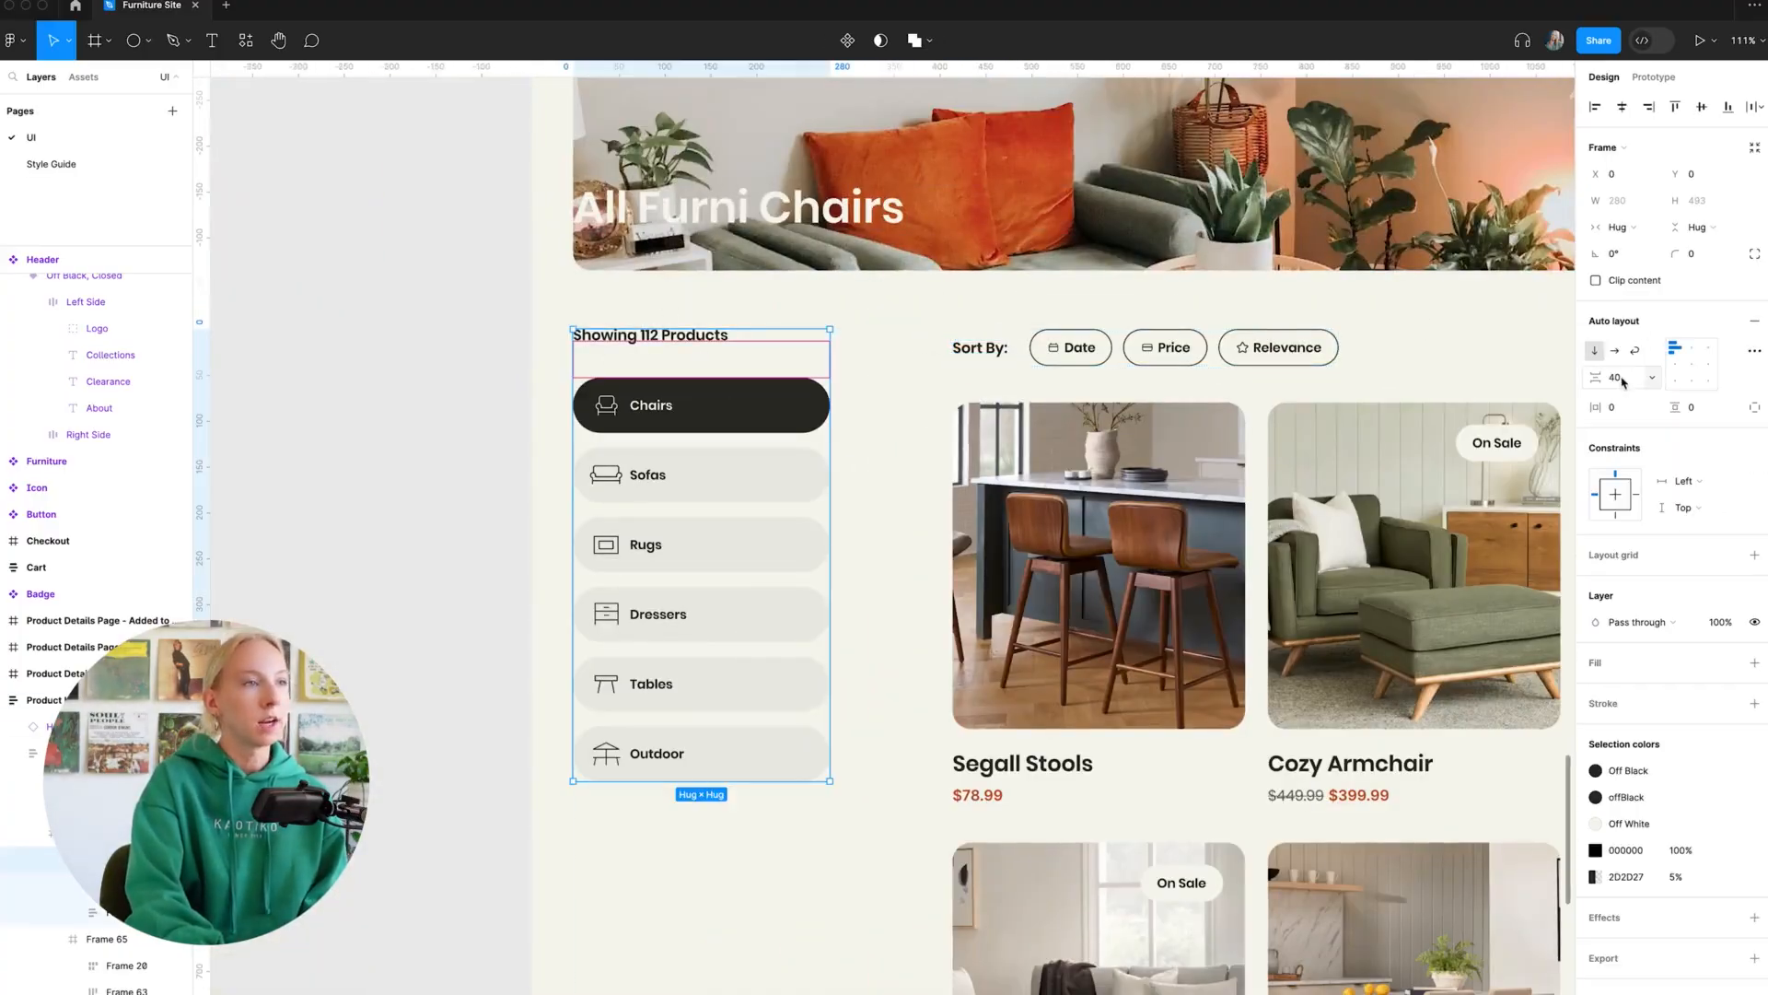
{"action": "left_click", "coordinate": [1754, 408]}
{"action": "left_click", "coordinate": [1701, 408]}
{"action": "type", "text": "12"}
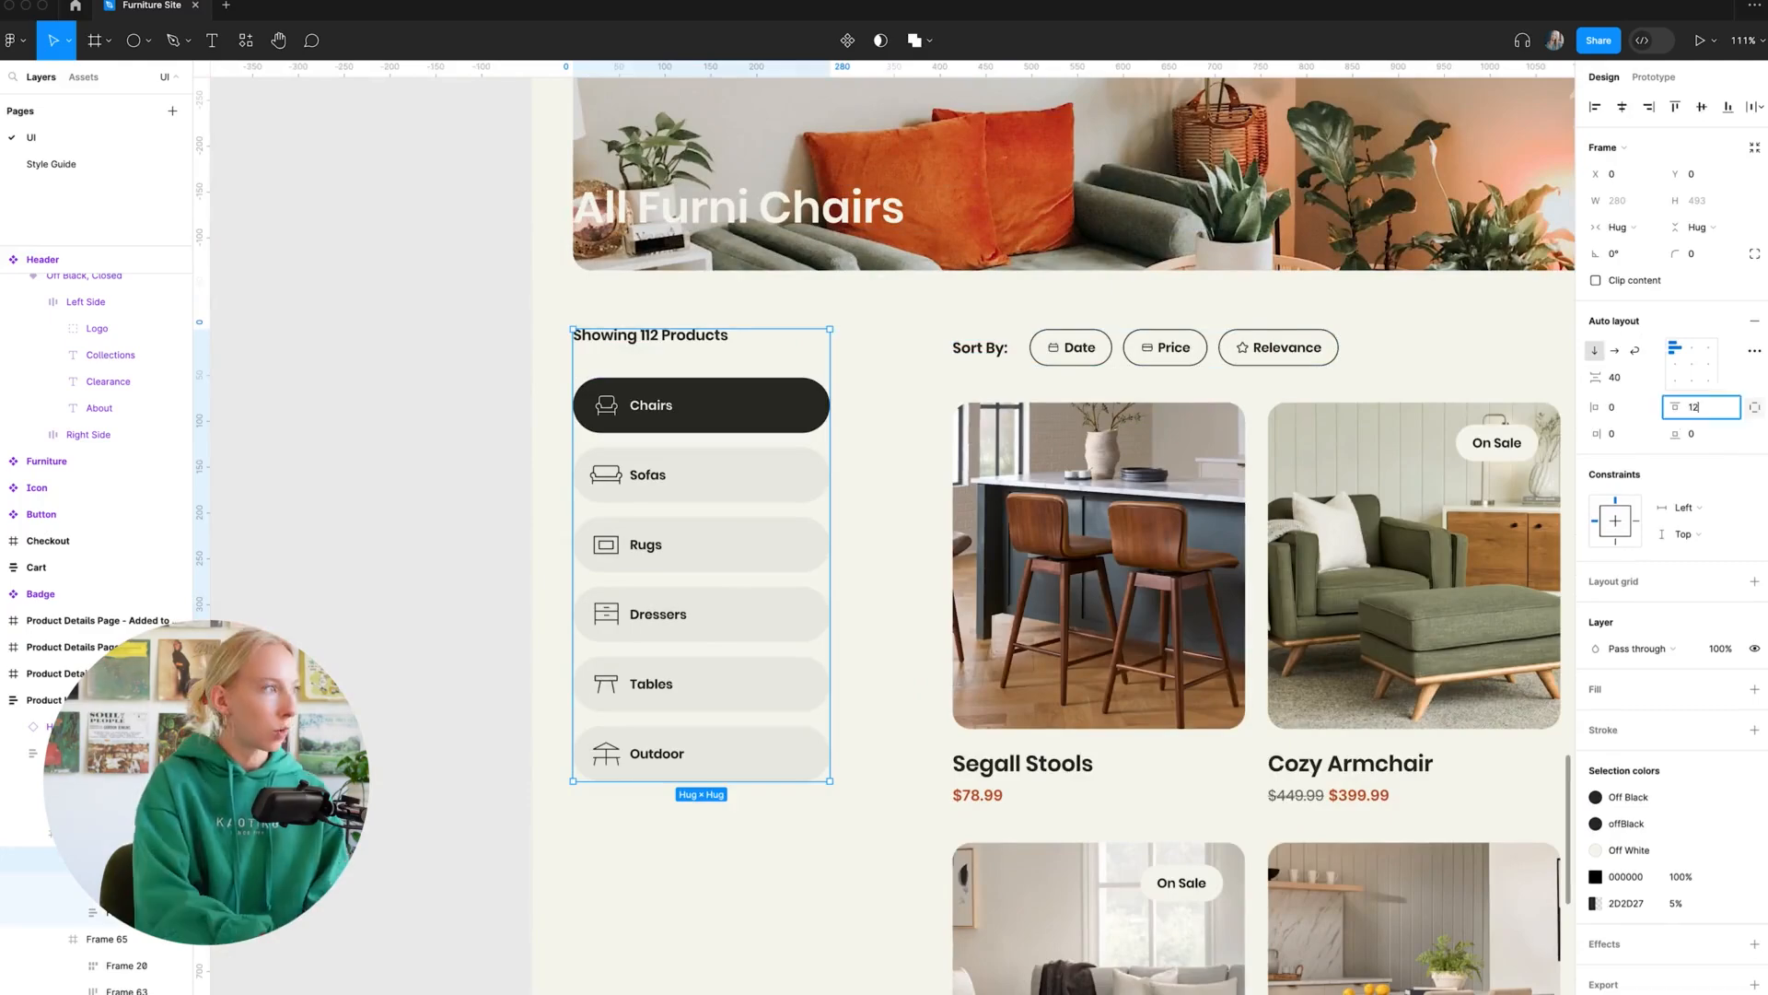
{"action": "key", "text": "Return"}
{"action": "left_click", "coordinate": [497, 380]}
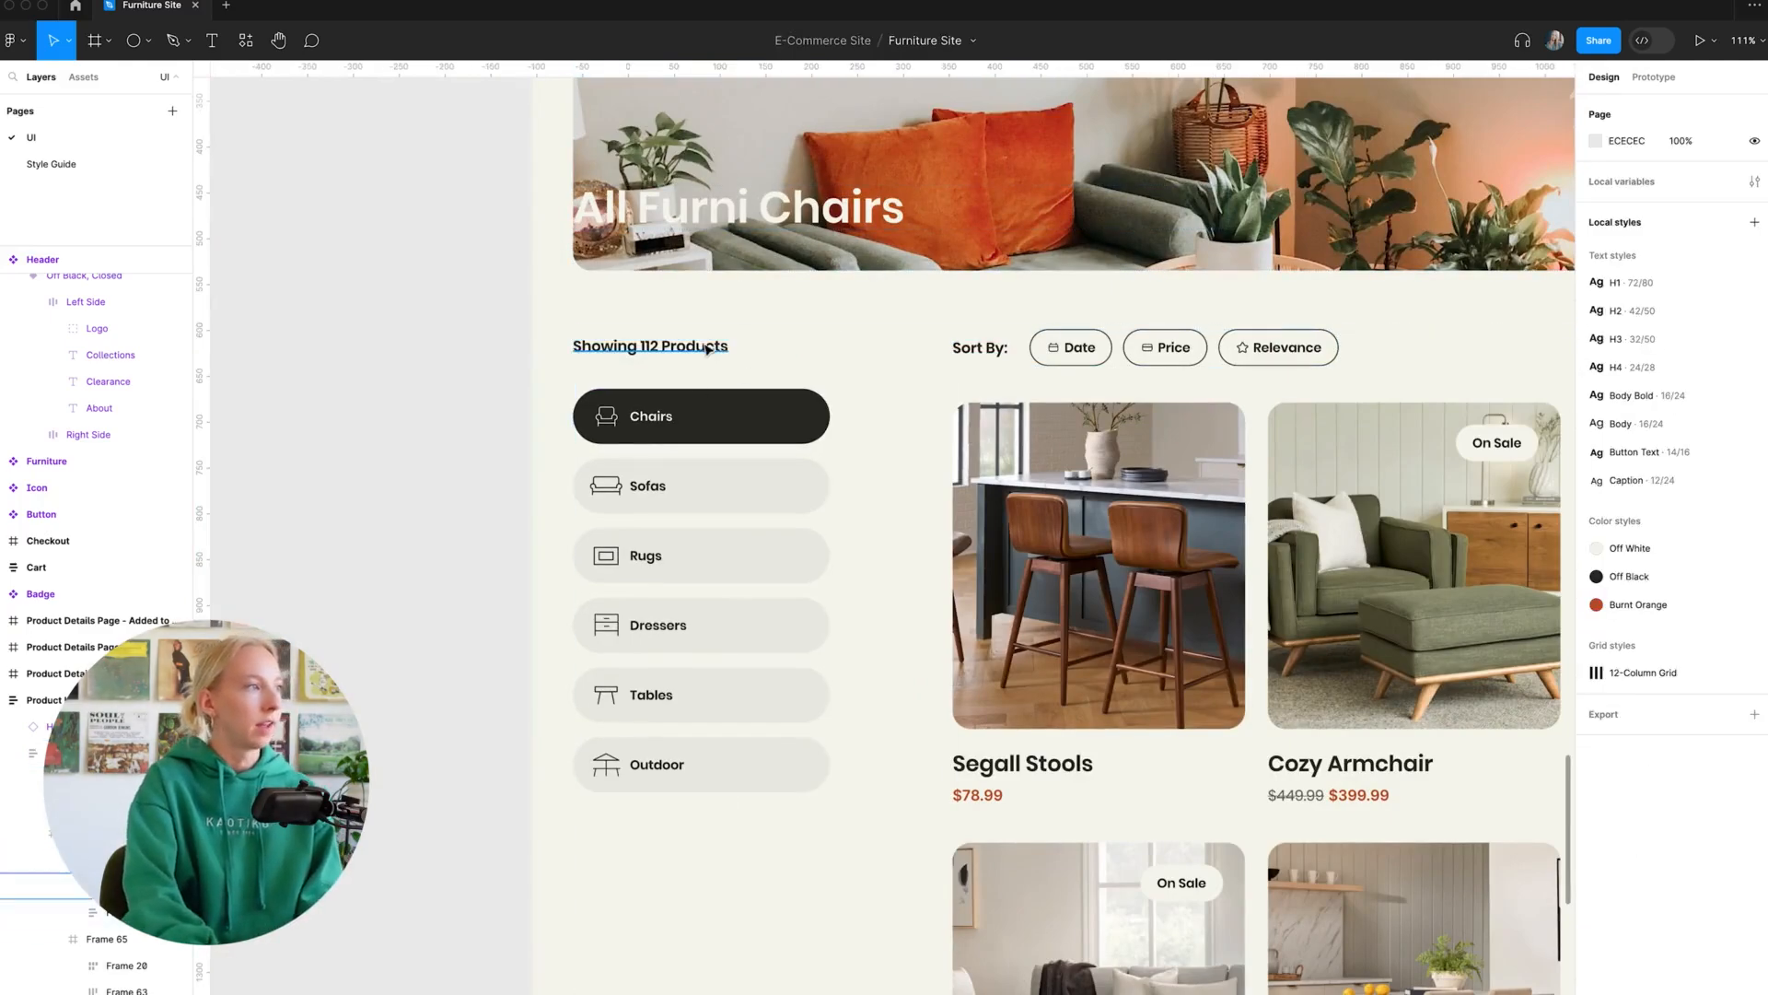
{"action": "left_click", "coordinate": [707, 348], "text": "super"}
{"action": "left_click", "coordinate": [983, 349], "text": "shift+super"}
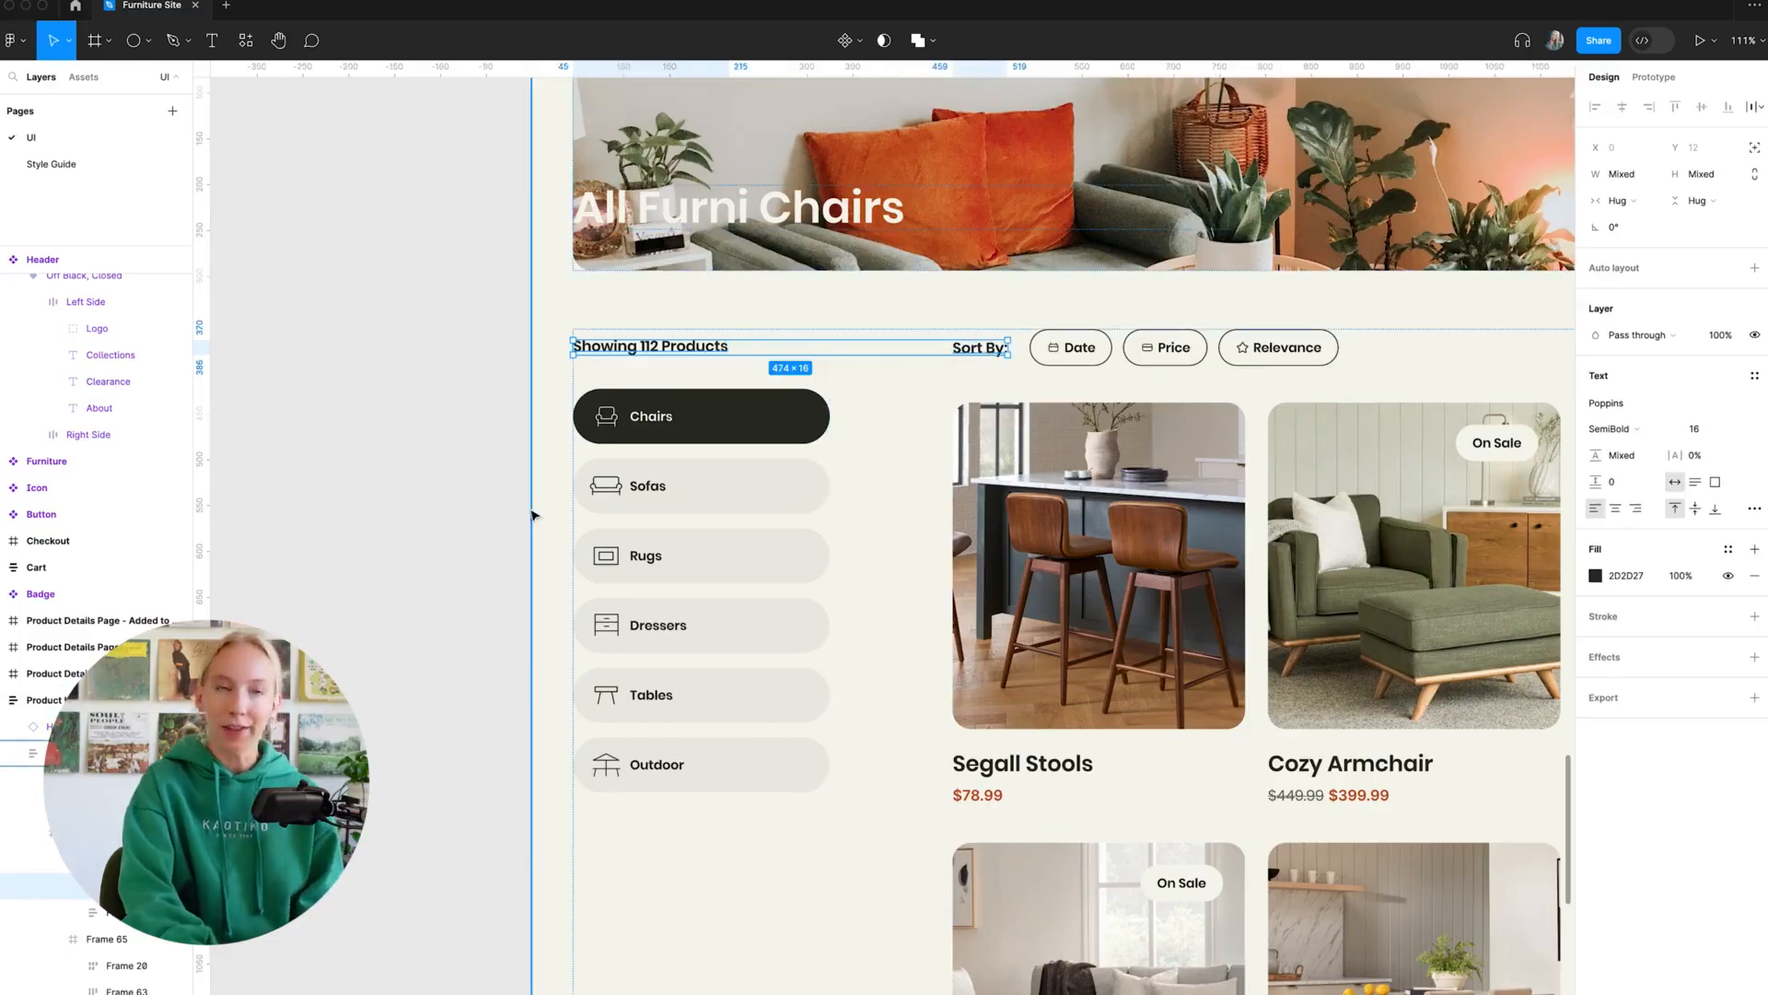
- Try widening the Product List Page to 1633 to test its resizing, and undo the width change
{"action": "left_click", "coordinate": [532, 516]}
{"action": "key", "text": "shift+2"}
{"action": "left_click_drag", "start_coordinate": [1115, 471], "coordinate": [1160, 474]}
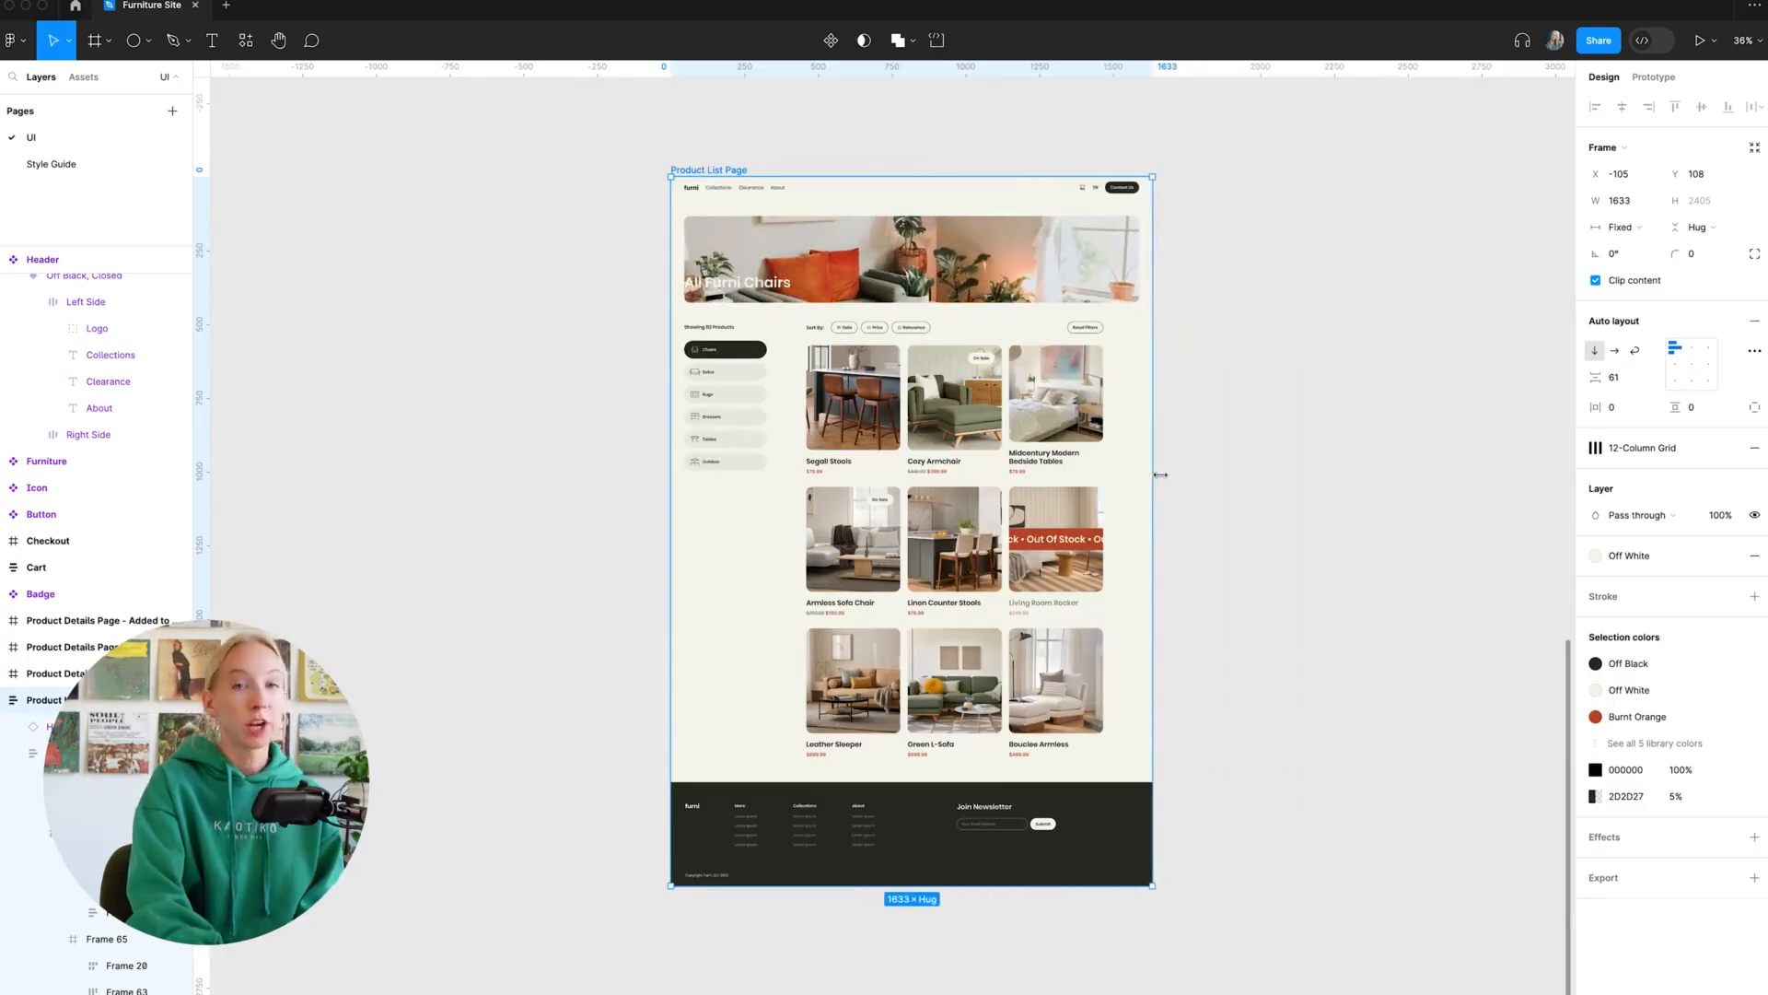
{"action": "key", "text": "ctrl+z"}
{"action": "left_click", "coordinate": [1281, 436]}
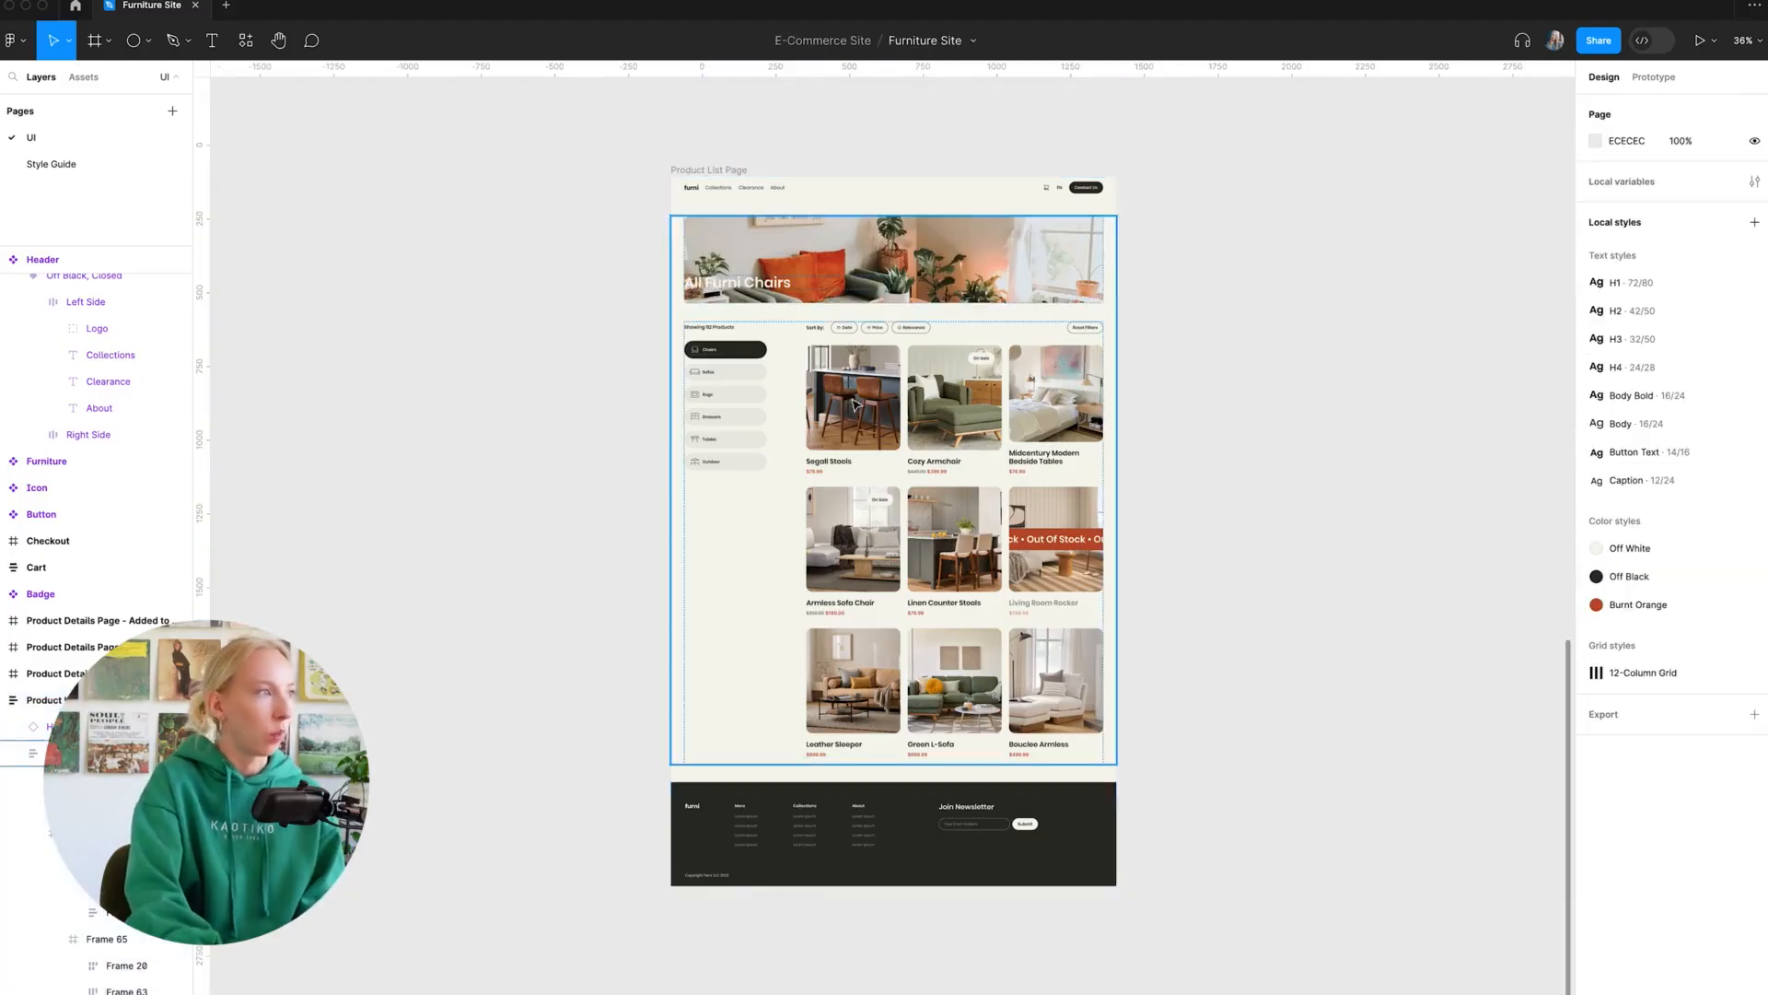
- Set the combined category and product frame's width to Fill container, and widen the Product List Page to 2222 to test it
{"action": "scroll", "coordinate": [864, 379], "scroll_direction": "up", "scroll_amount": 4}
{"action": "double_click", "coordinate": [1063, 450]}
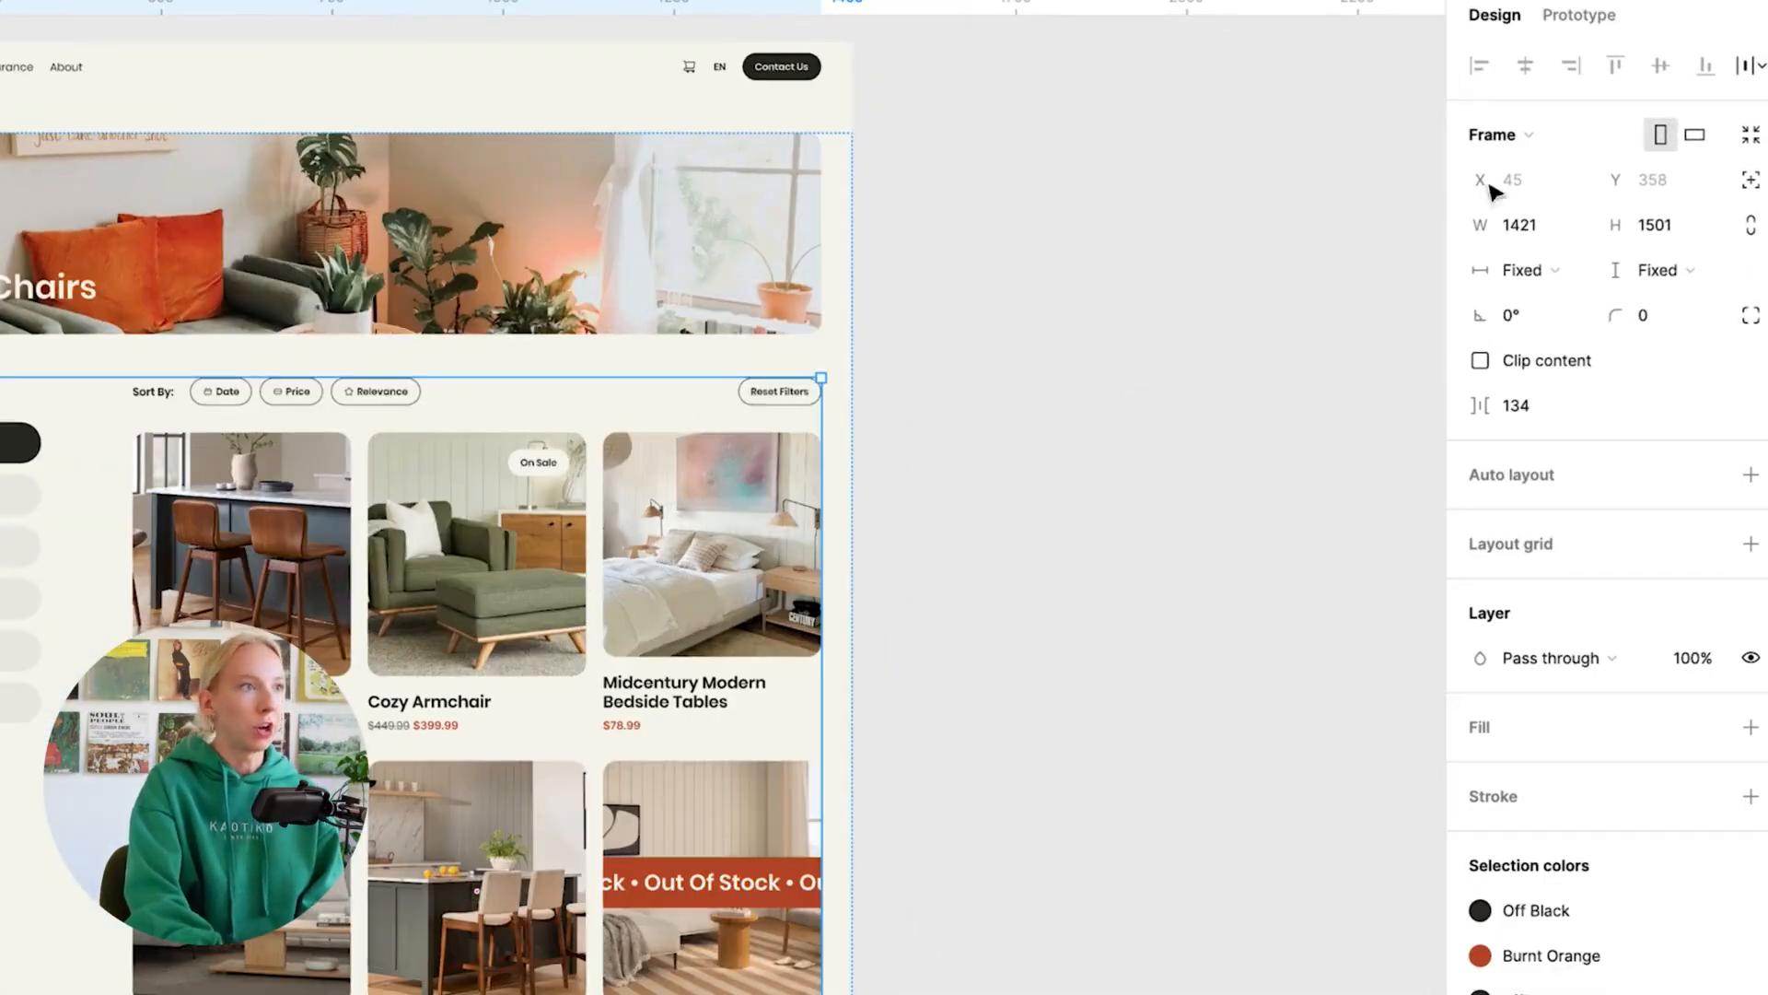
{"action": "left_click", "coordinate": [1550, 258]}
{"action": "left_click", "coordinate": [1571, 290]}
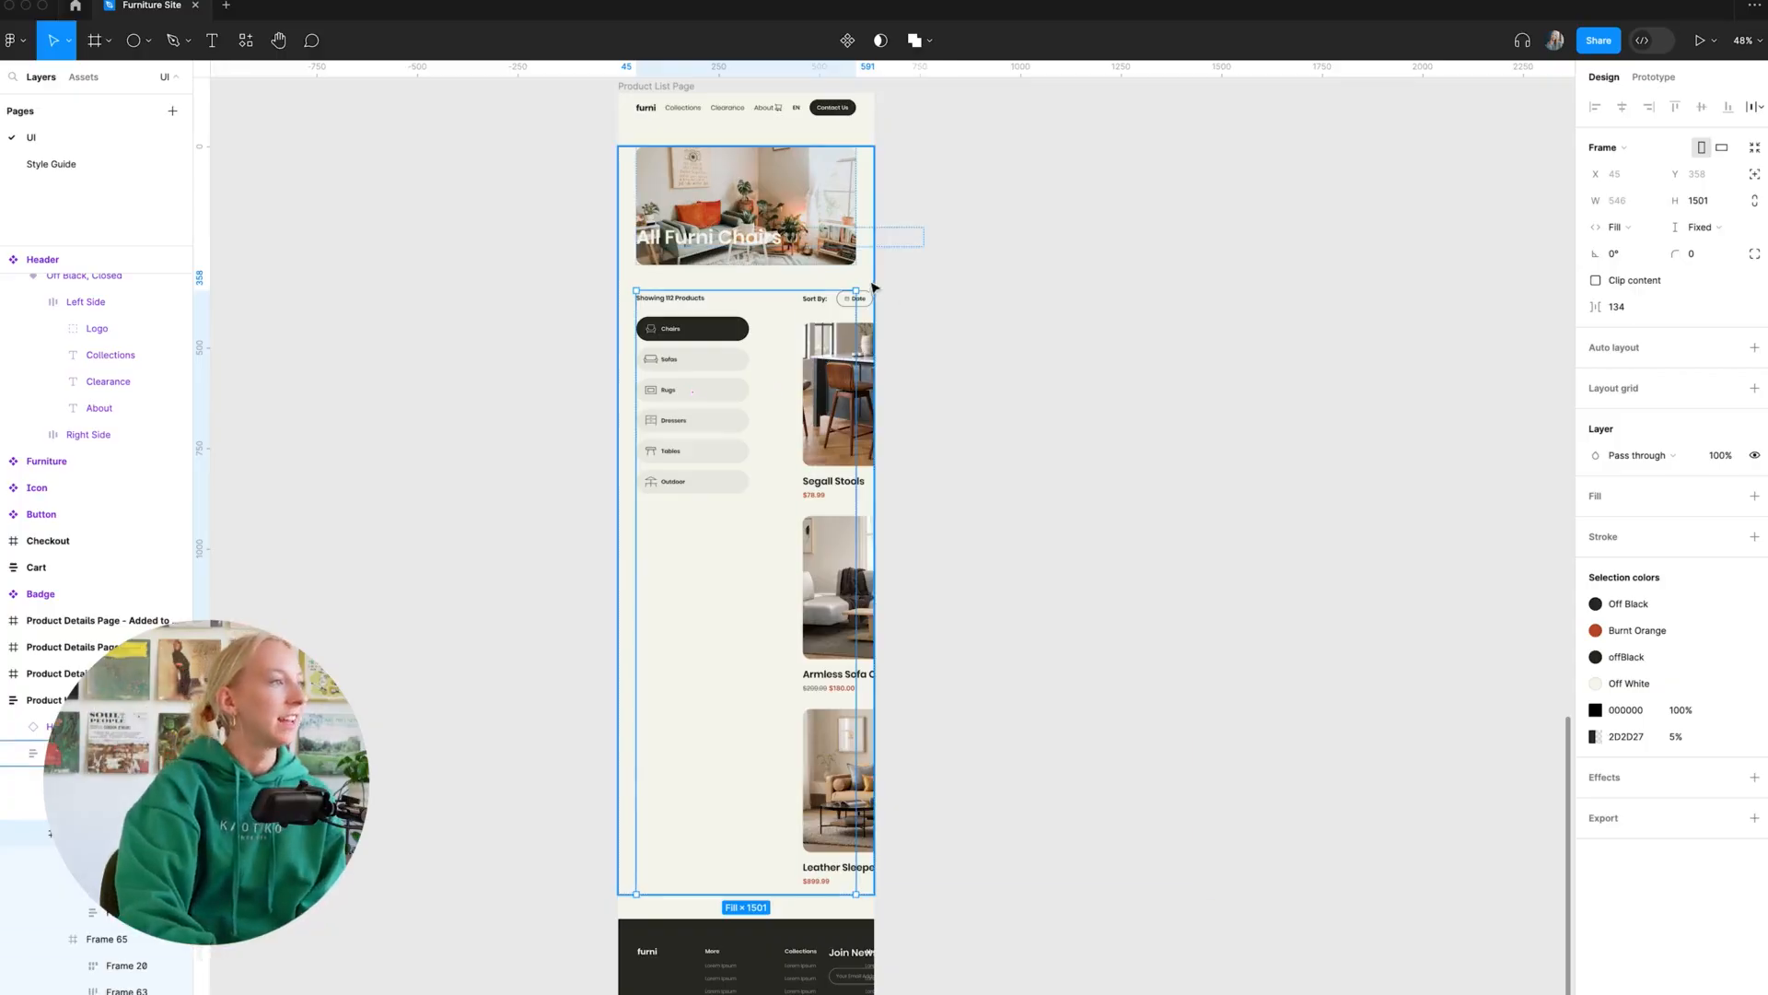
{"action": "left_click", "coordinate": [663, 87]}
{"action": "left_click_drag", "start_coordinate": [872, 265], "coordinate": [1284, 265]}
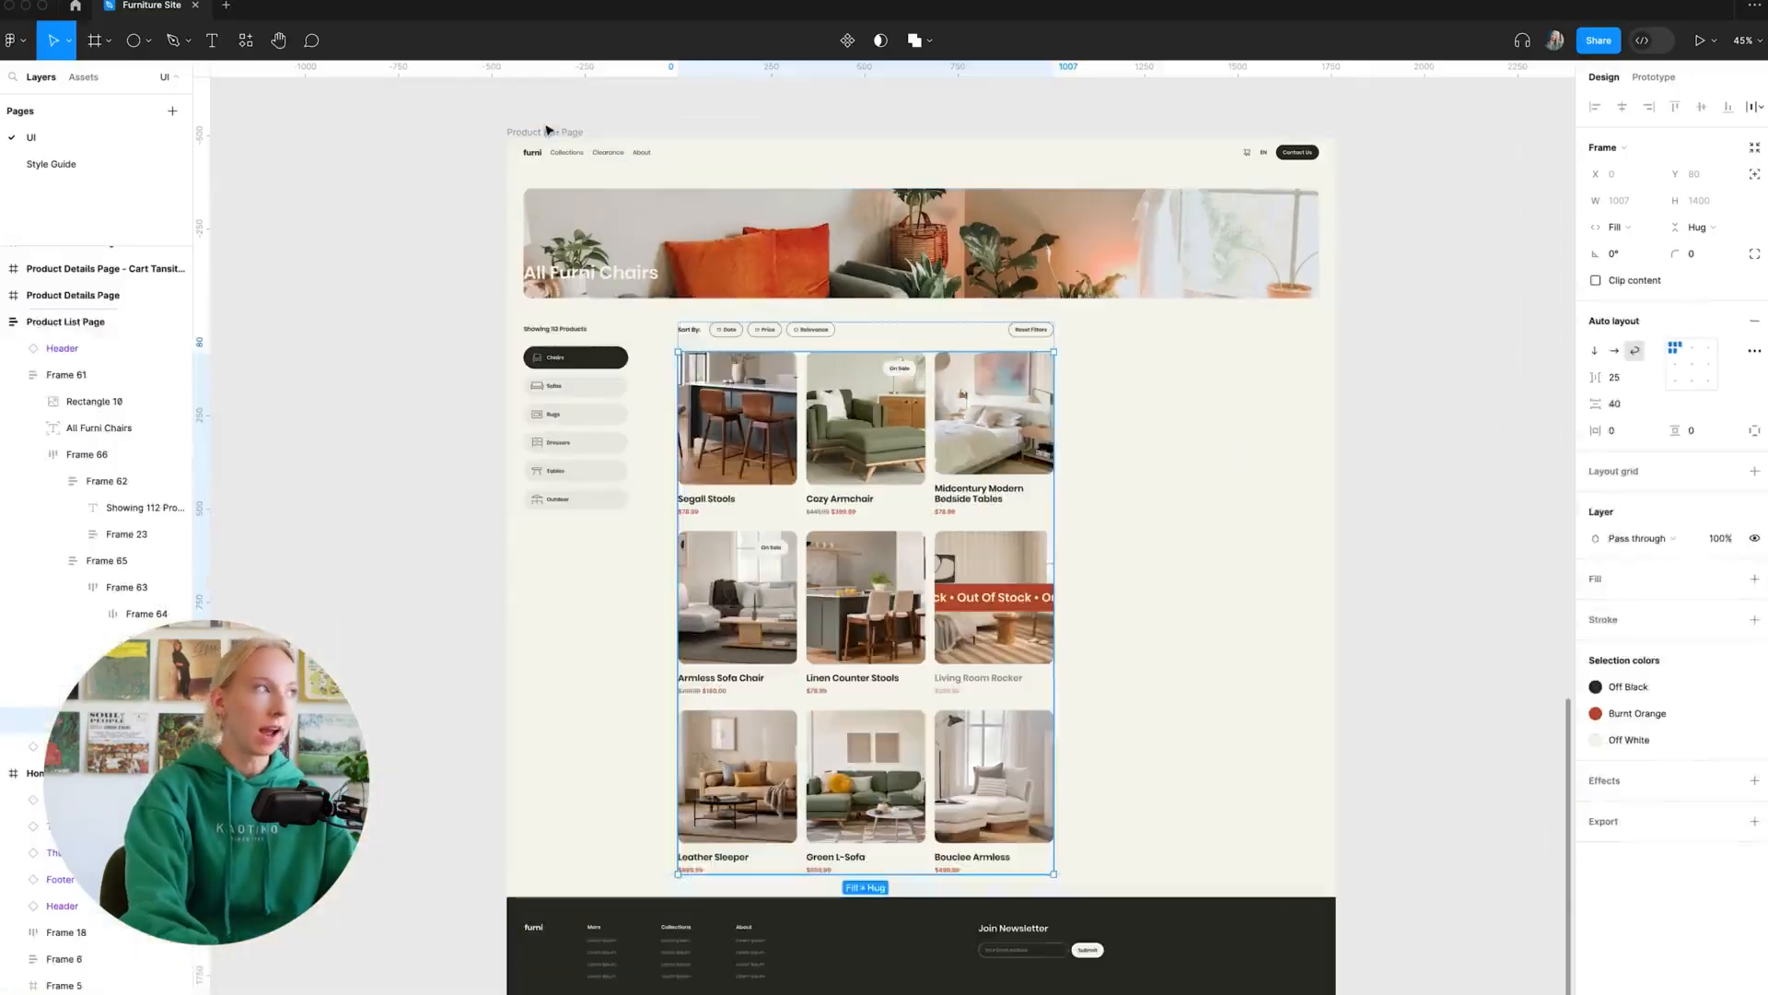
- Set the width of the frame holding the filter row and product grid to Fill container, and reselect the Product List Page
{"action": "left_click", "coordinate": [544, 132]}
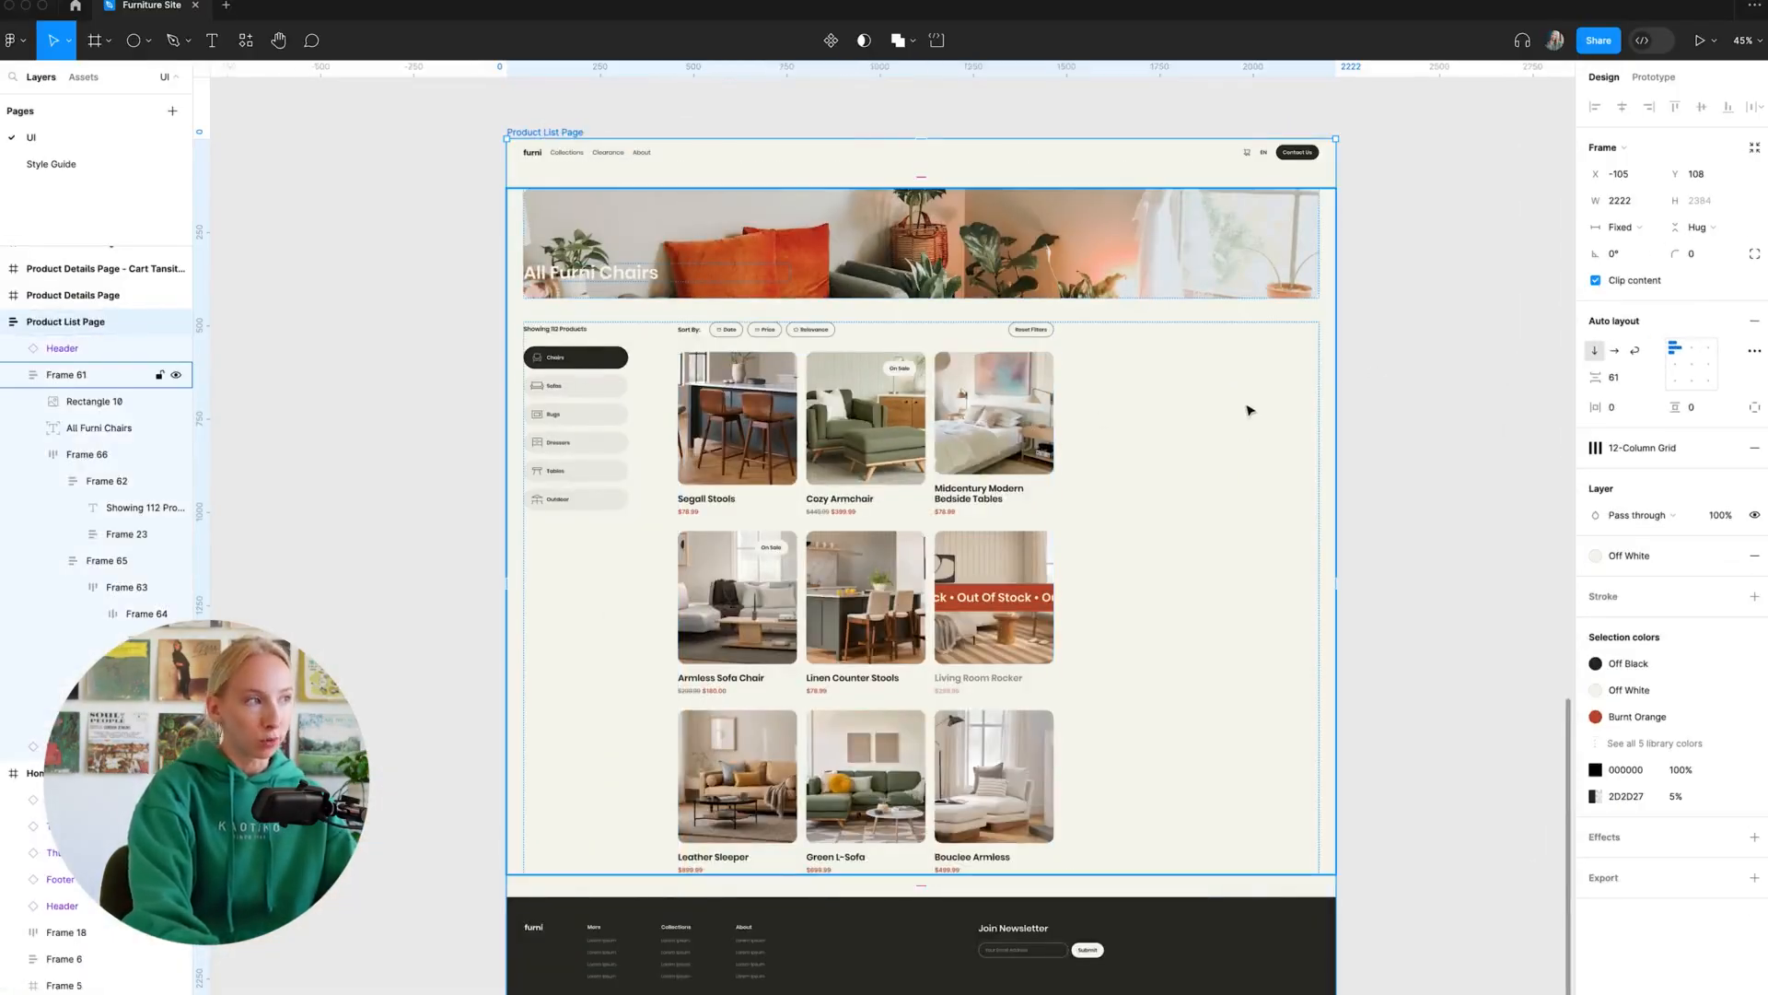
{"action": "double_click", "coordinate": [909, 425]}
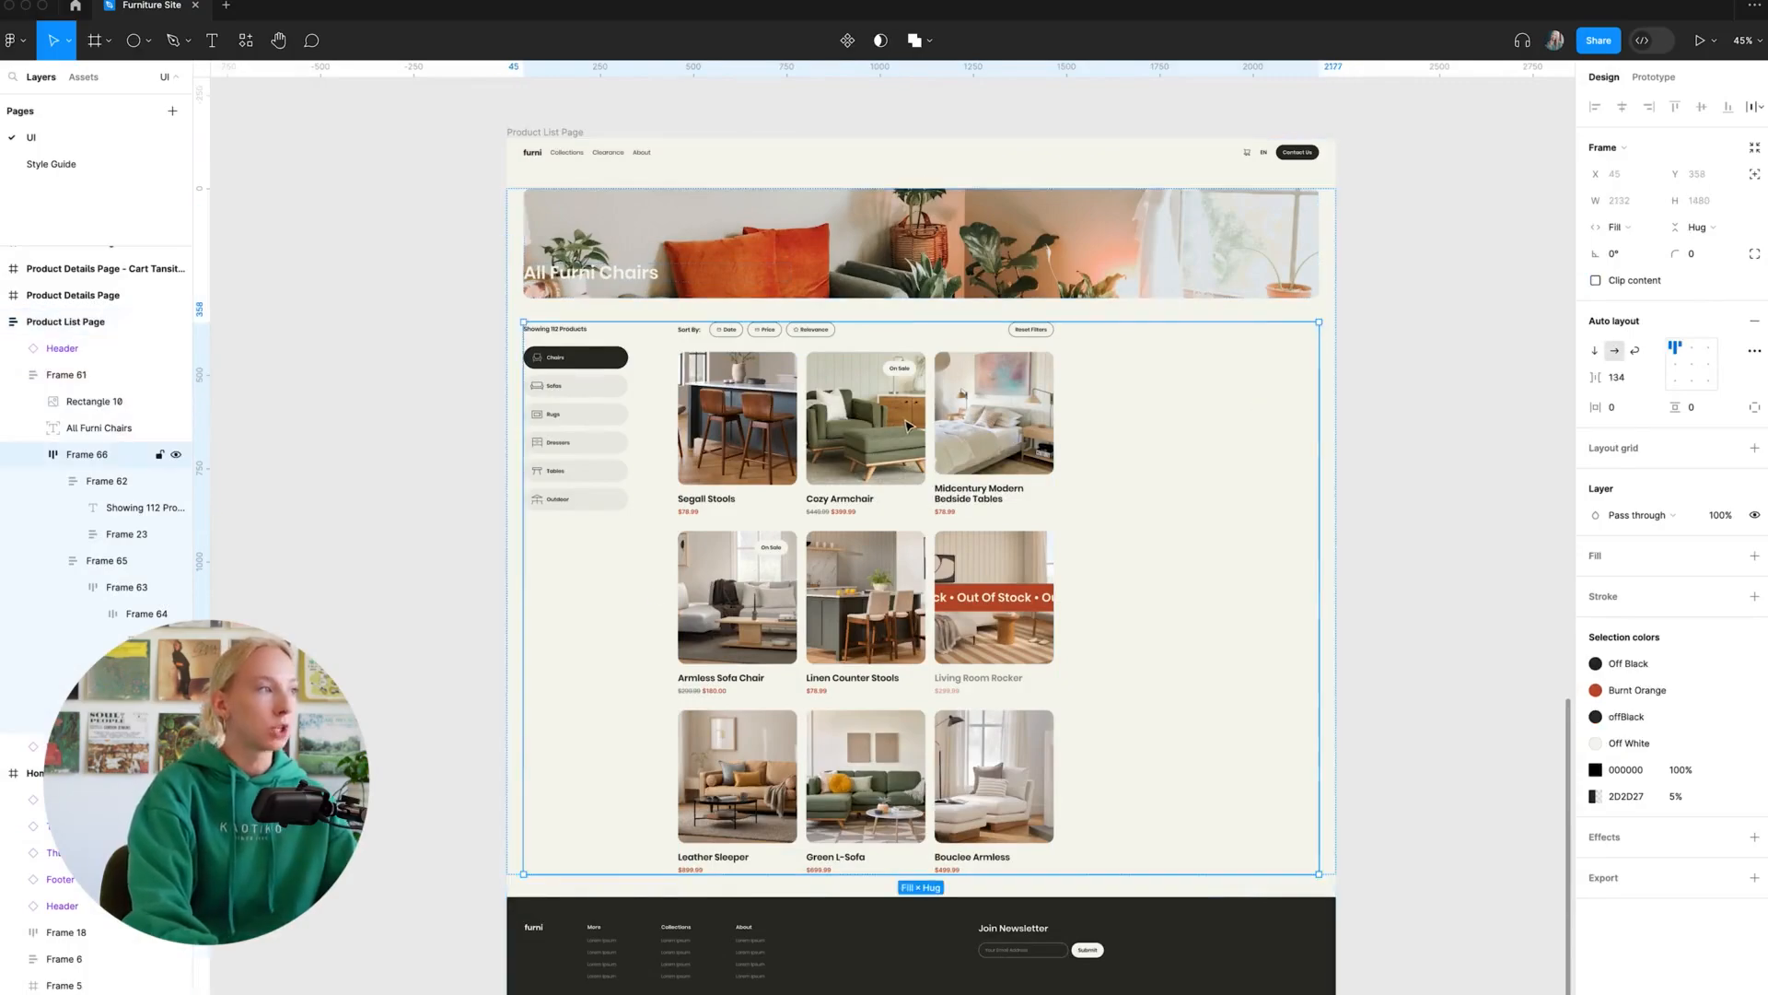
{"action": "double_click", "coordinate": [969, 422]}
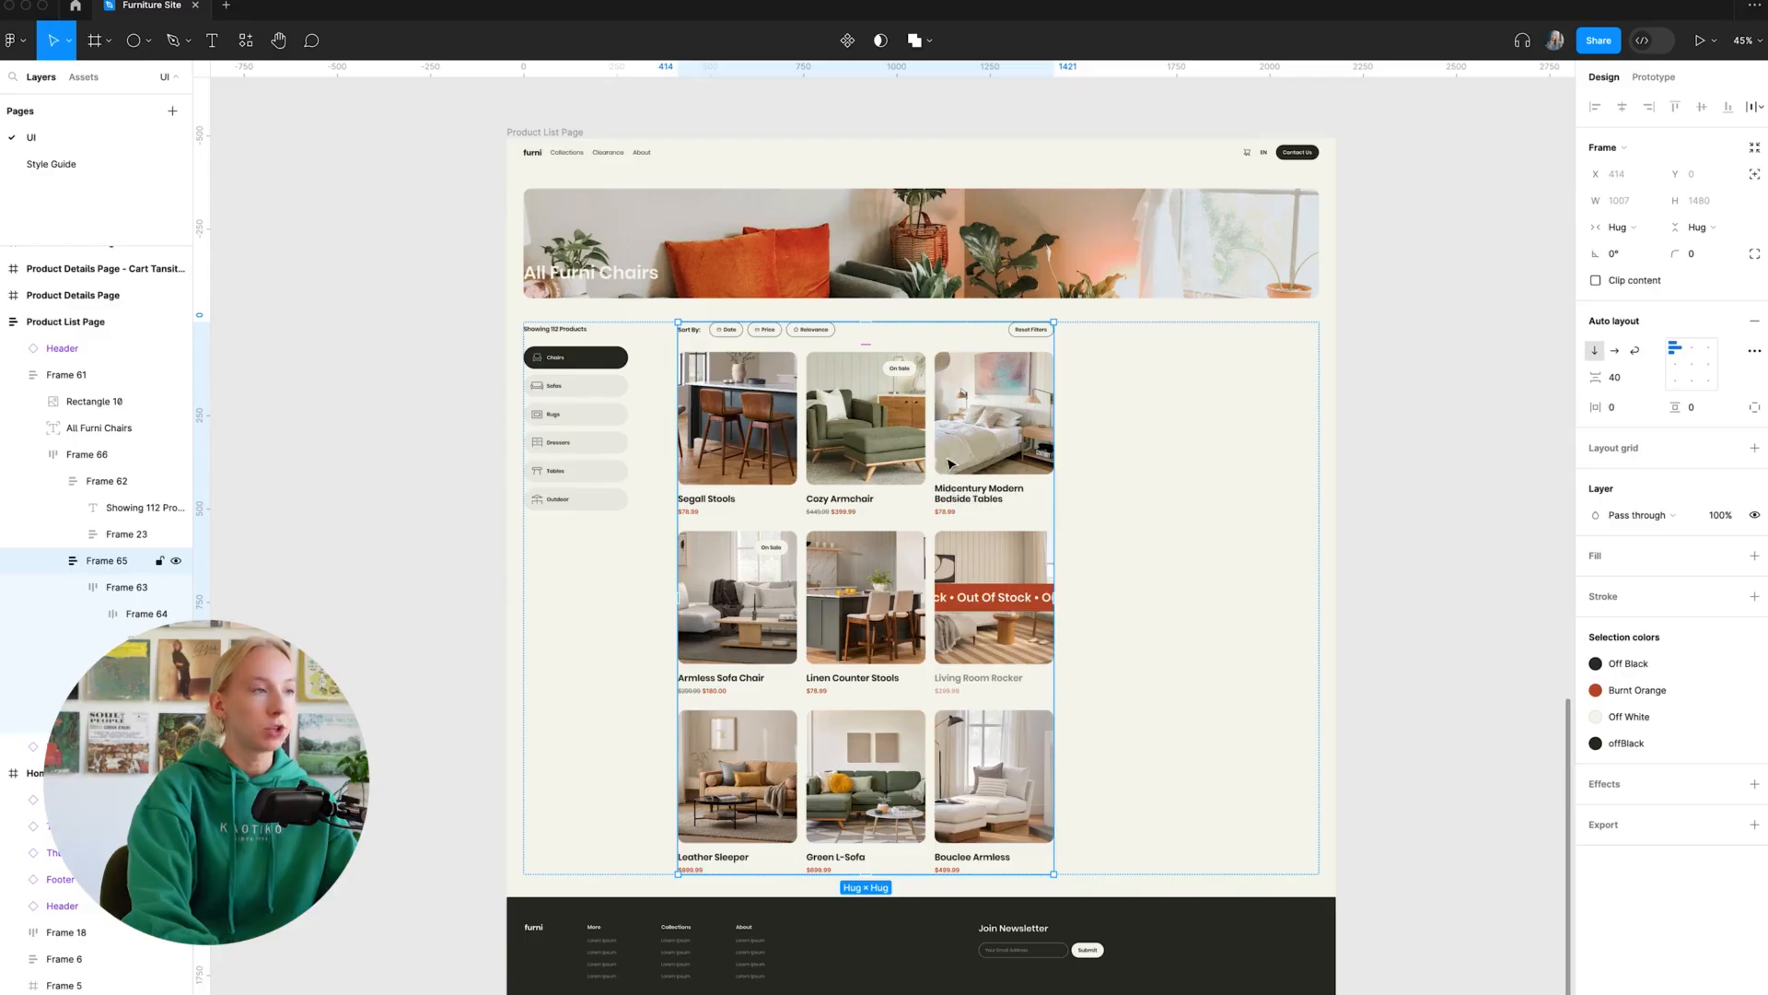
{"action": "left_click", "coordinate": [1623, 226]}
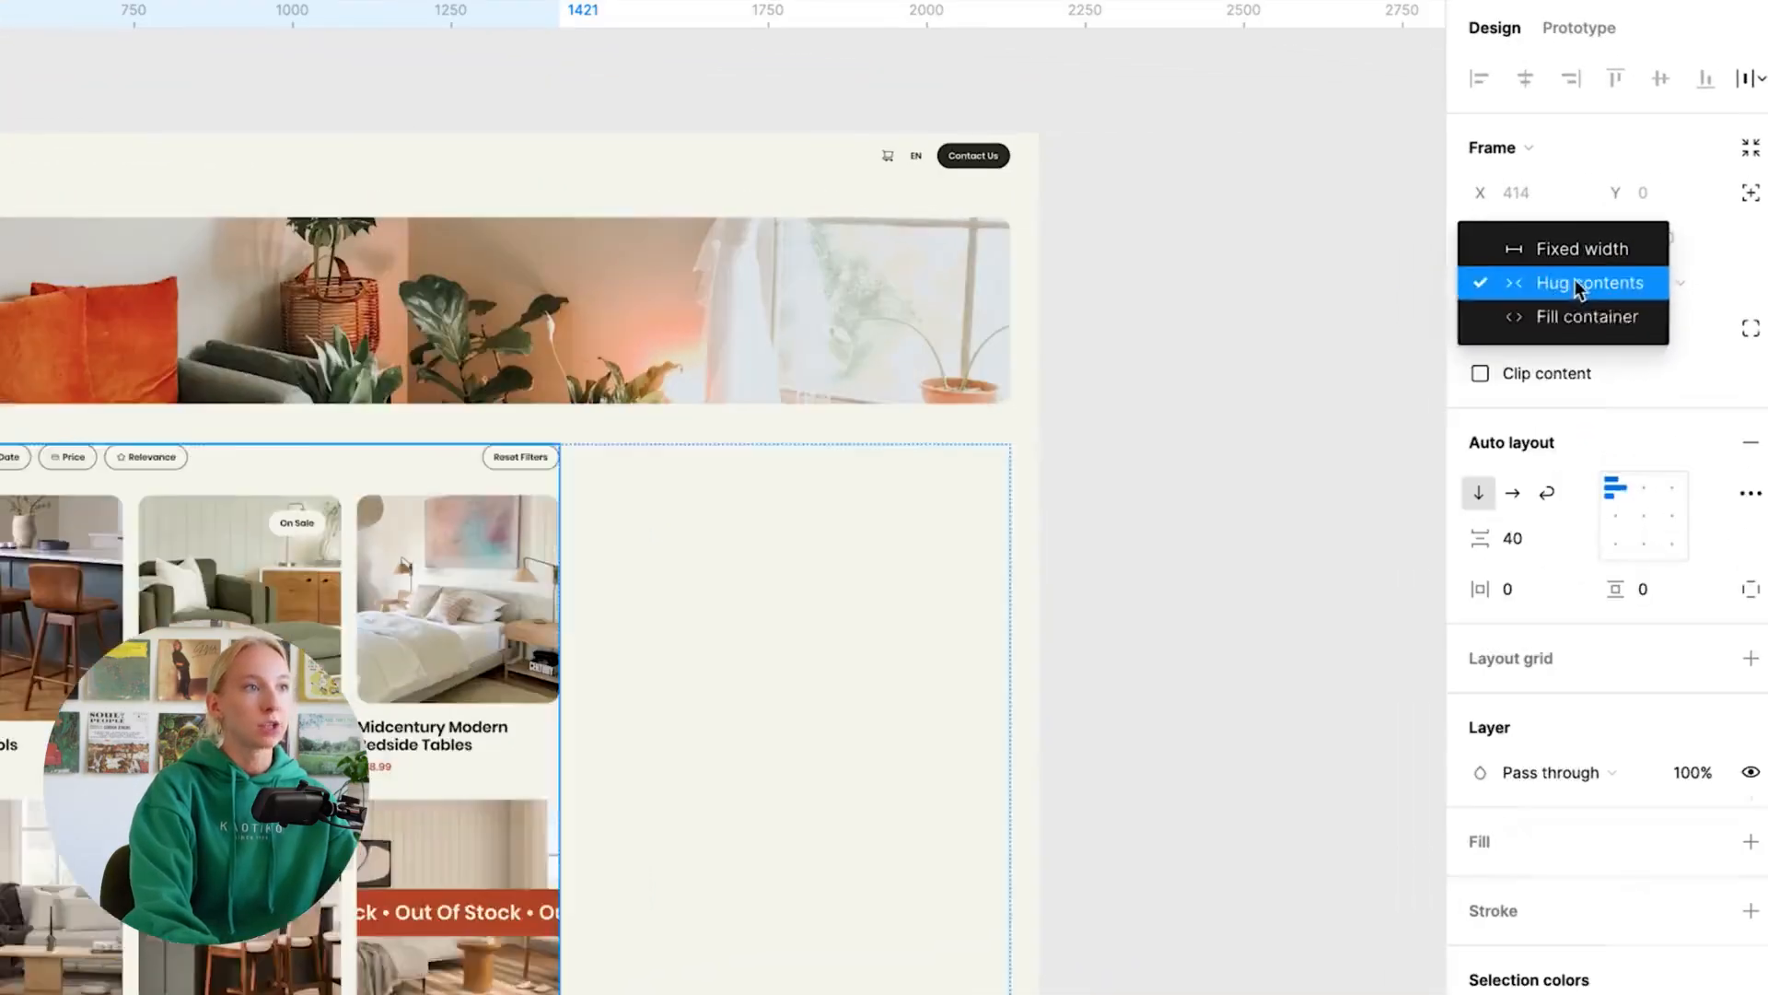
{"action": "left_click", "coordinate": [1648, 243]}
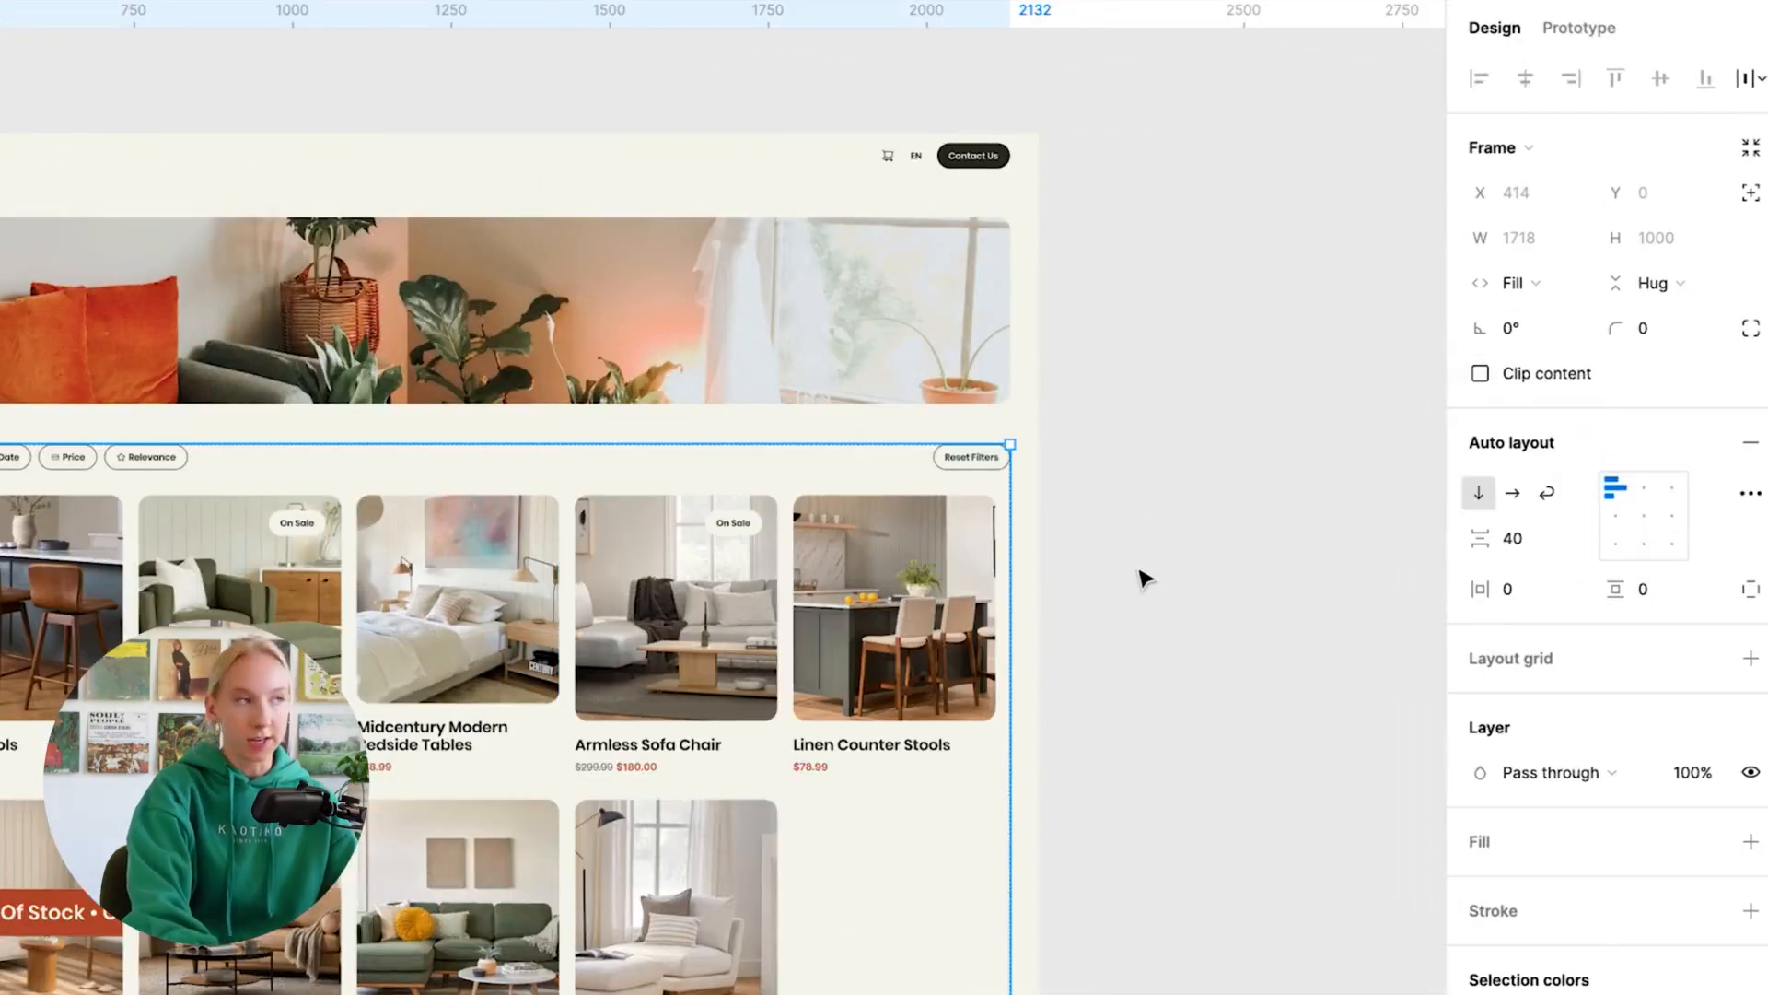
{"action": "left_click", "coordinate": [1171, 556]}
{"action": "left_click", "coordinate": [566, 133]}
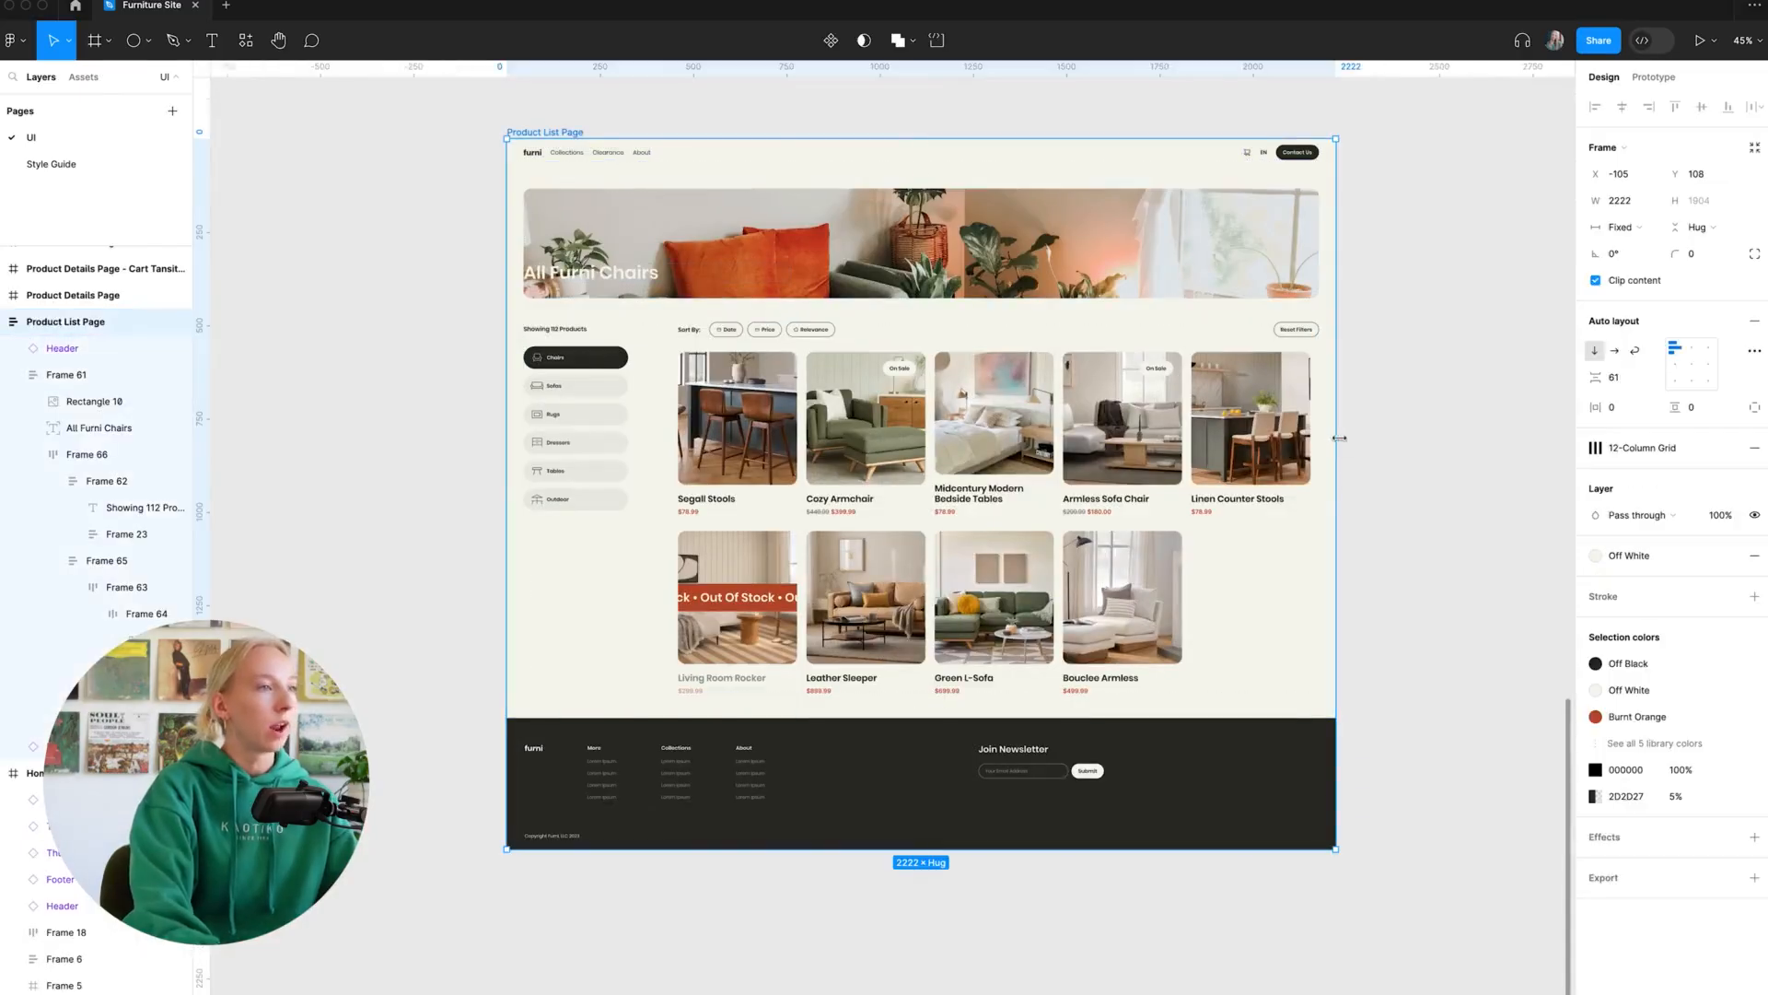
- Narrow the Product List Page to 1922, and resize it further to 1859 to test how the product grid wraps
{"action": "left_click_drag", "start_coordinate": [1337, 439], "coordinate": [1224, 440]}
{"action": "left_click", "coordinate": [612, 384]}
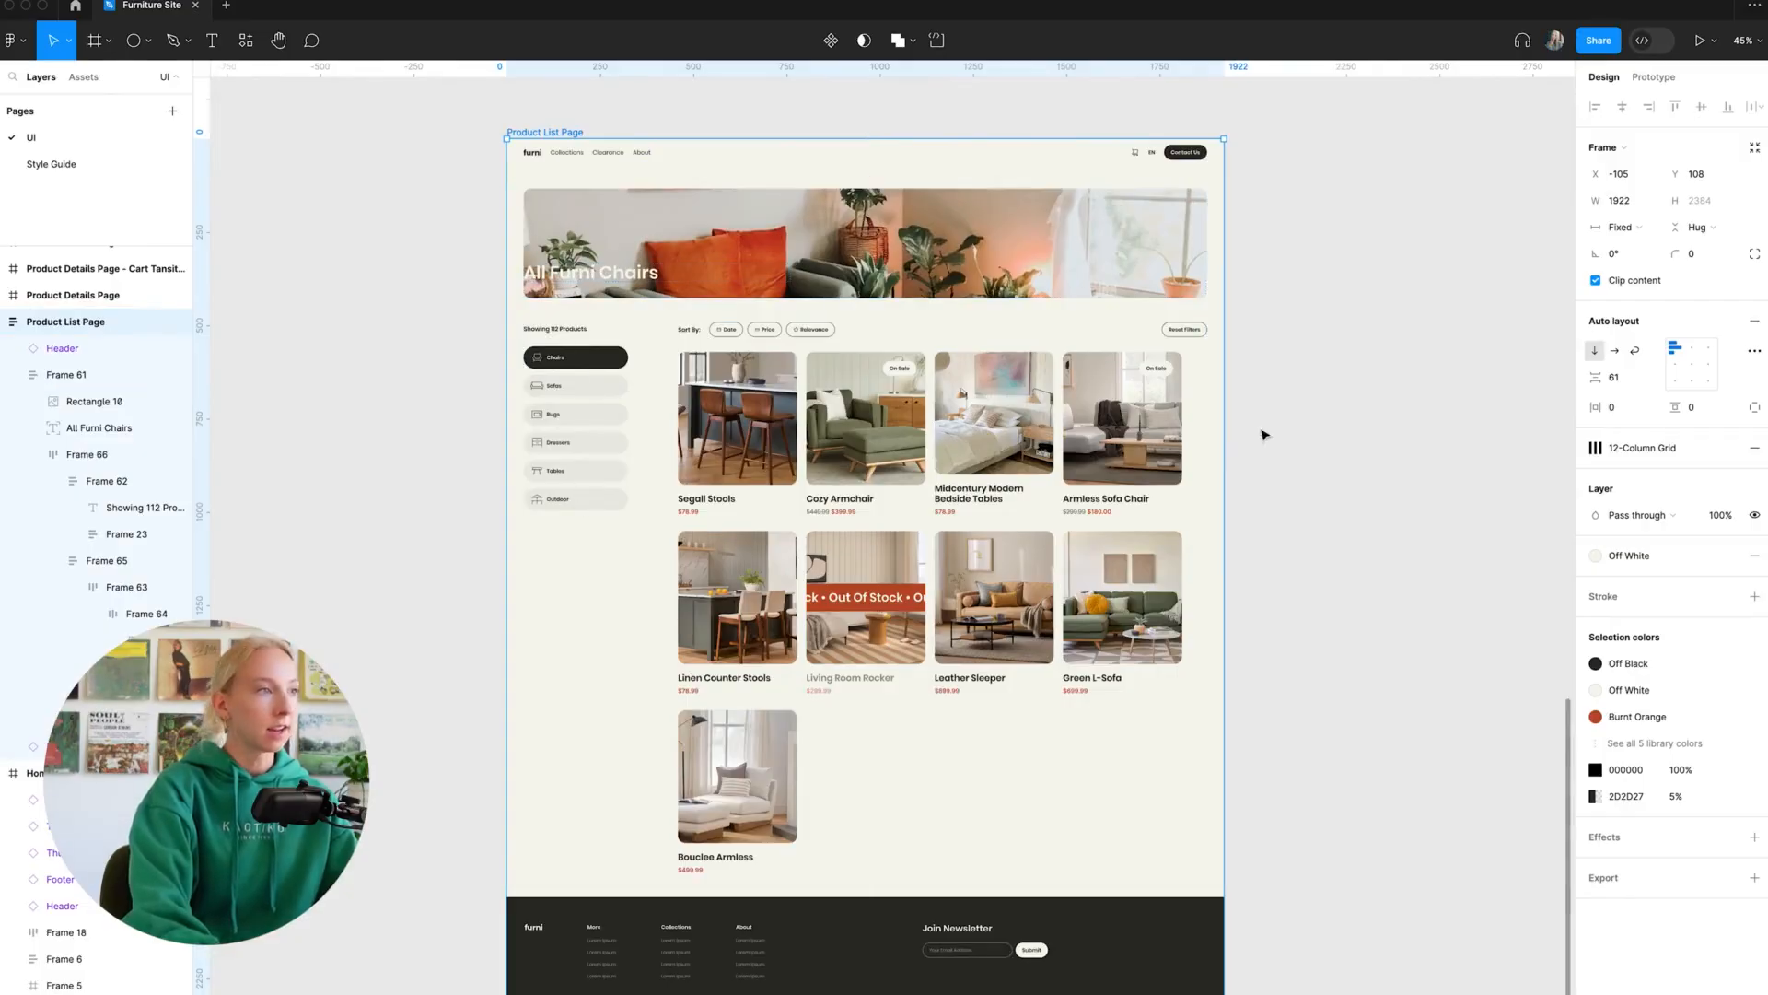
{"action": "left_click_drag", "start_coordinate": [1227, 441], "coordinate": [1368, 453]}
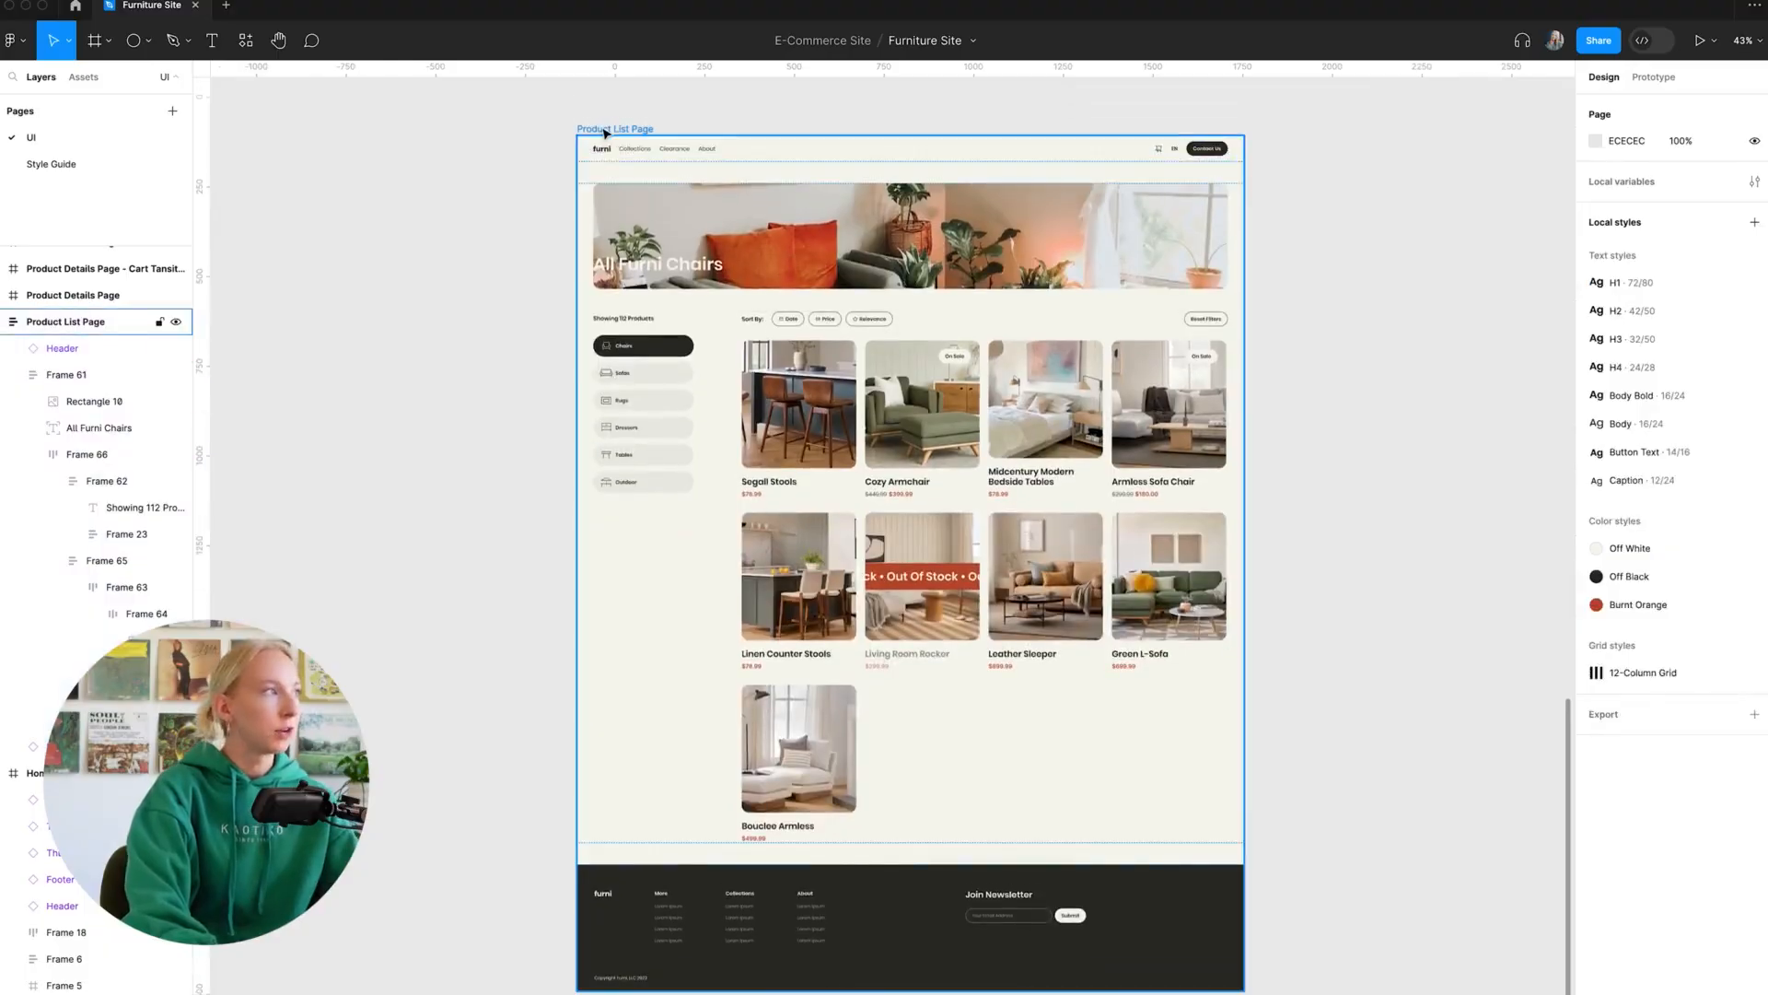
- Give the Product List Page frame a separate top padding of 16 above its header
{"action": "left_click", "coordinate": [605, 133]}
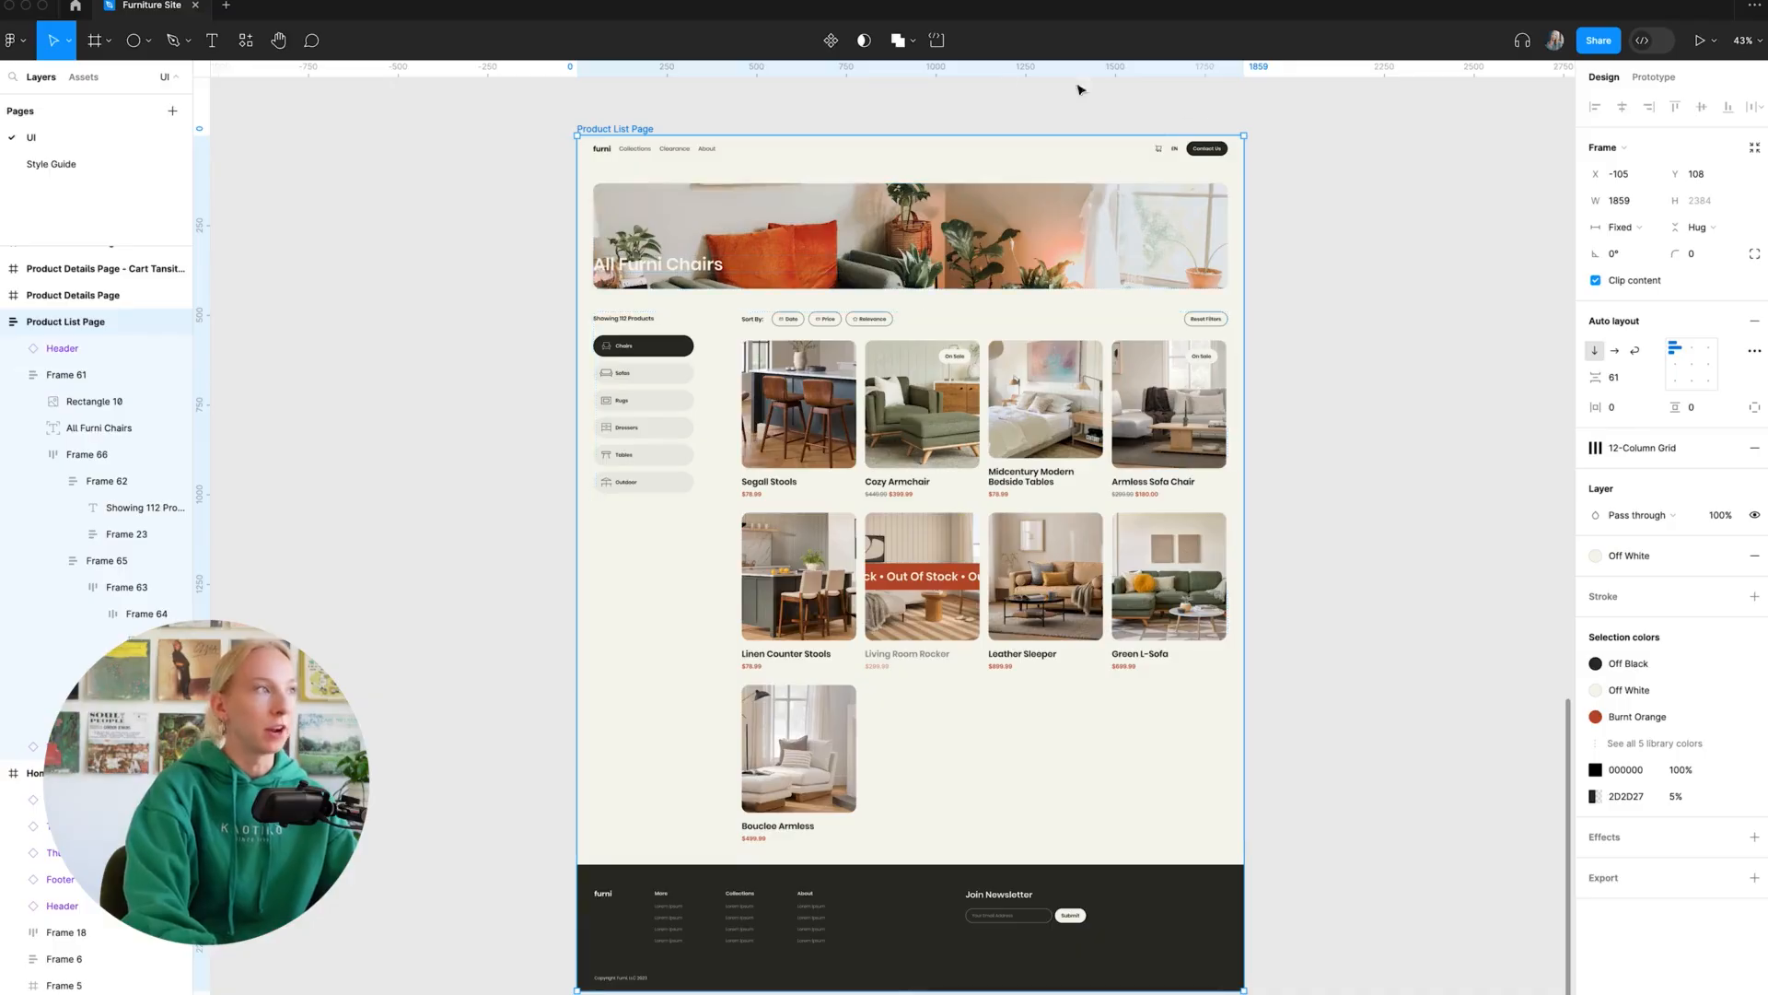
{"action": "left_click", "coordinate": [640, 154]}
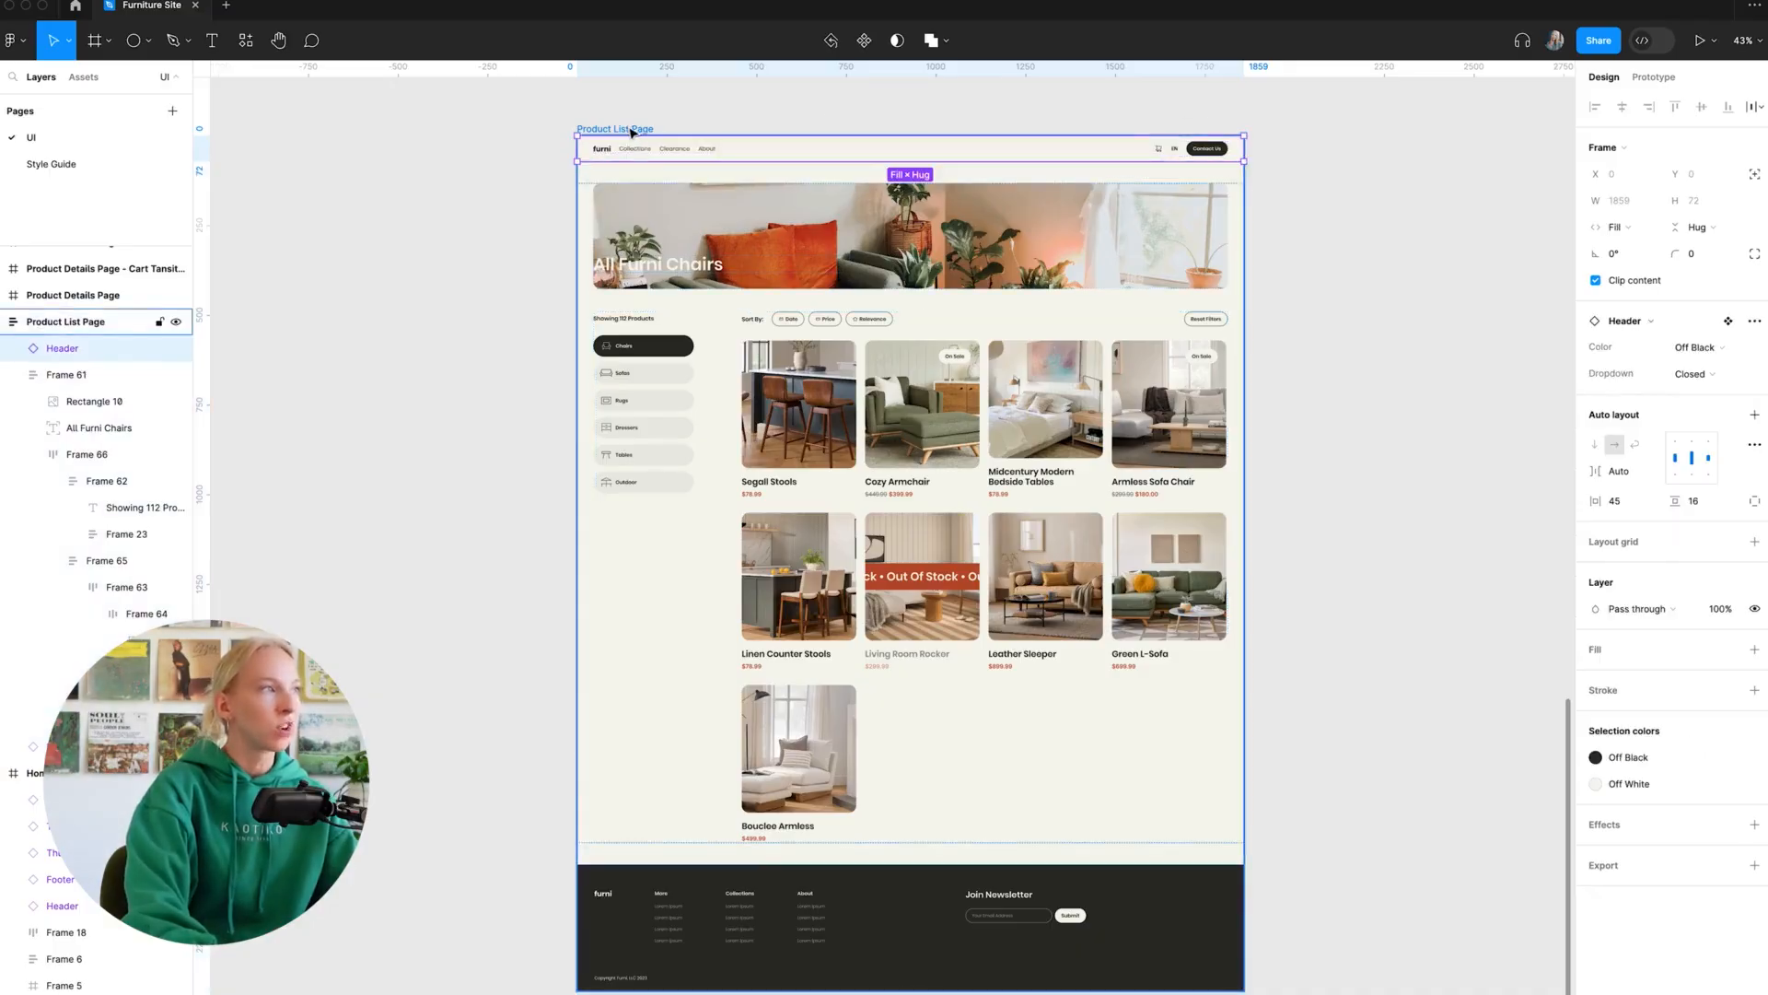
{"action": "scroll", "coordinate": [625, 129], "scroll_direction": "up", "scroll_amount": 2}
{"action": "scroll", "coordinate": [617, 124], "scroll_direction": "down", "scroll_amount": 2}
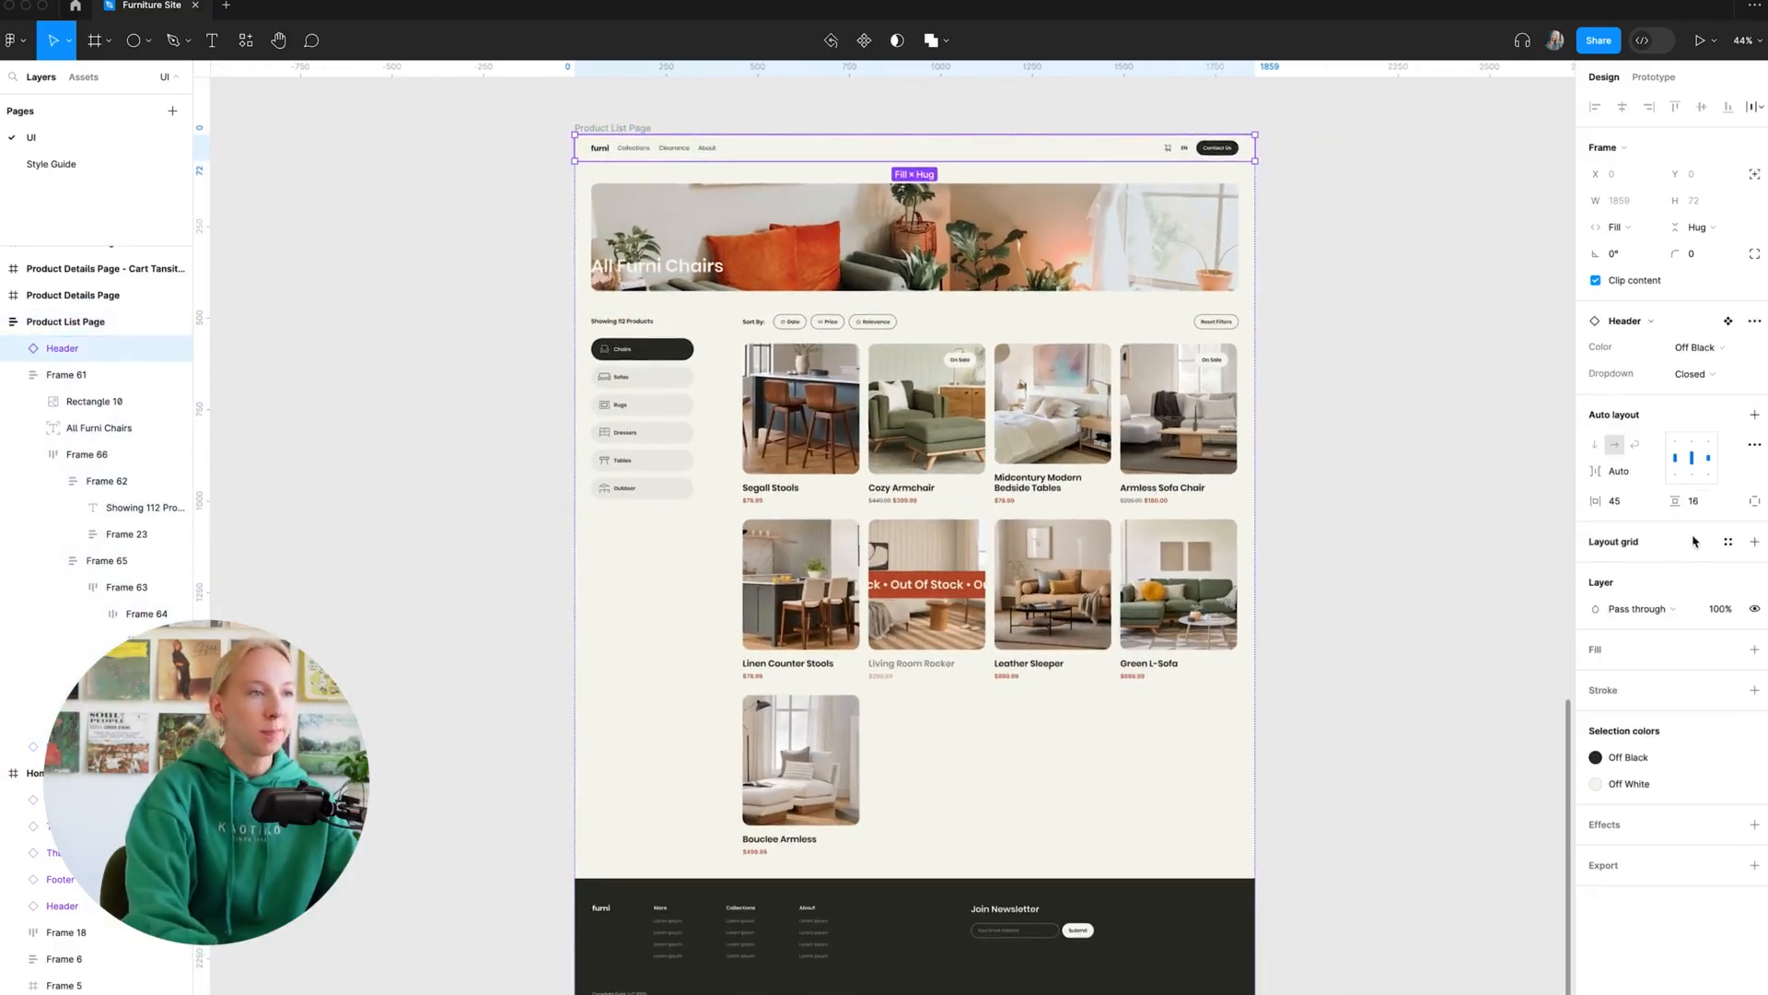
{"action": "key", "text": "Escape"}
{"action": "left_click", "coordinate": [607, 131]}
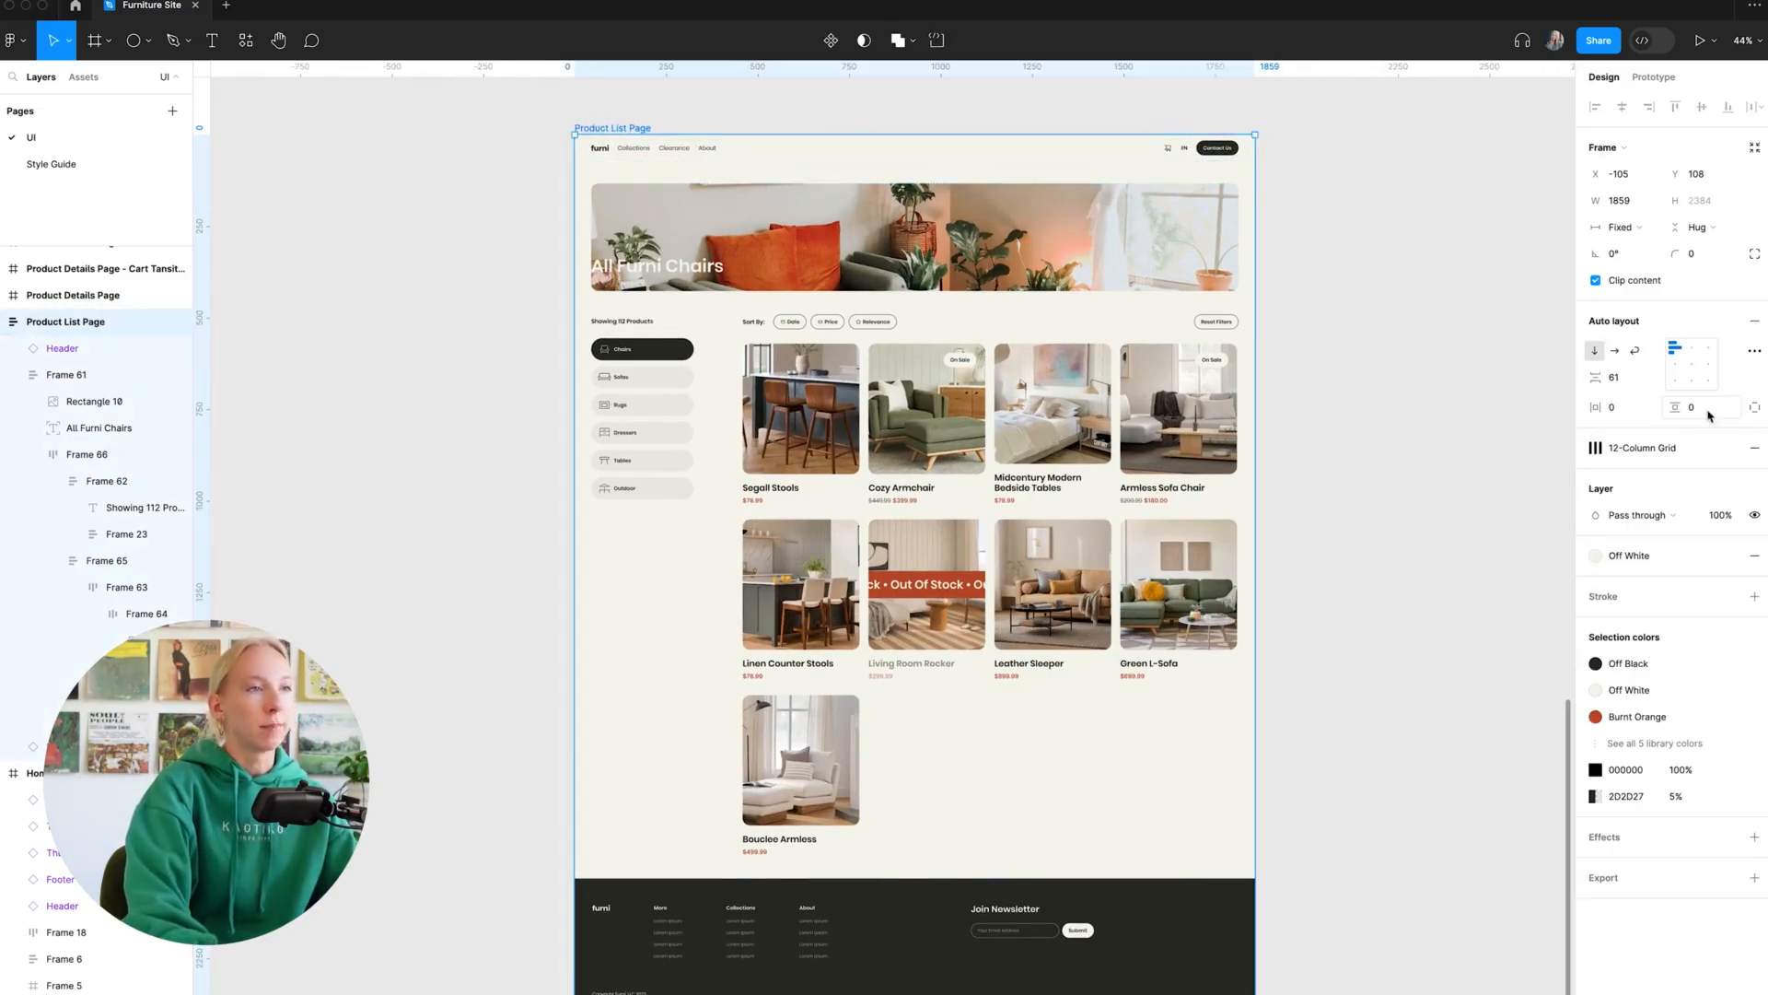
{"action": "left_click", "coordinate": [1755, 410]}
{"action": "left_click", "coordinate": [1714, 414]}
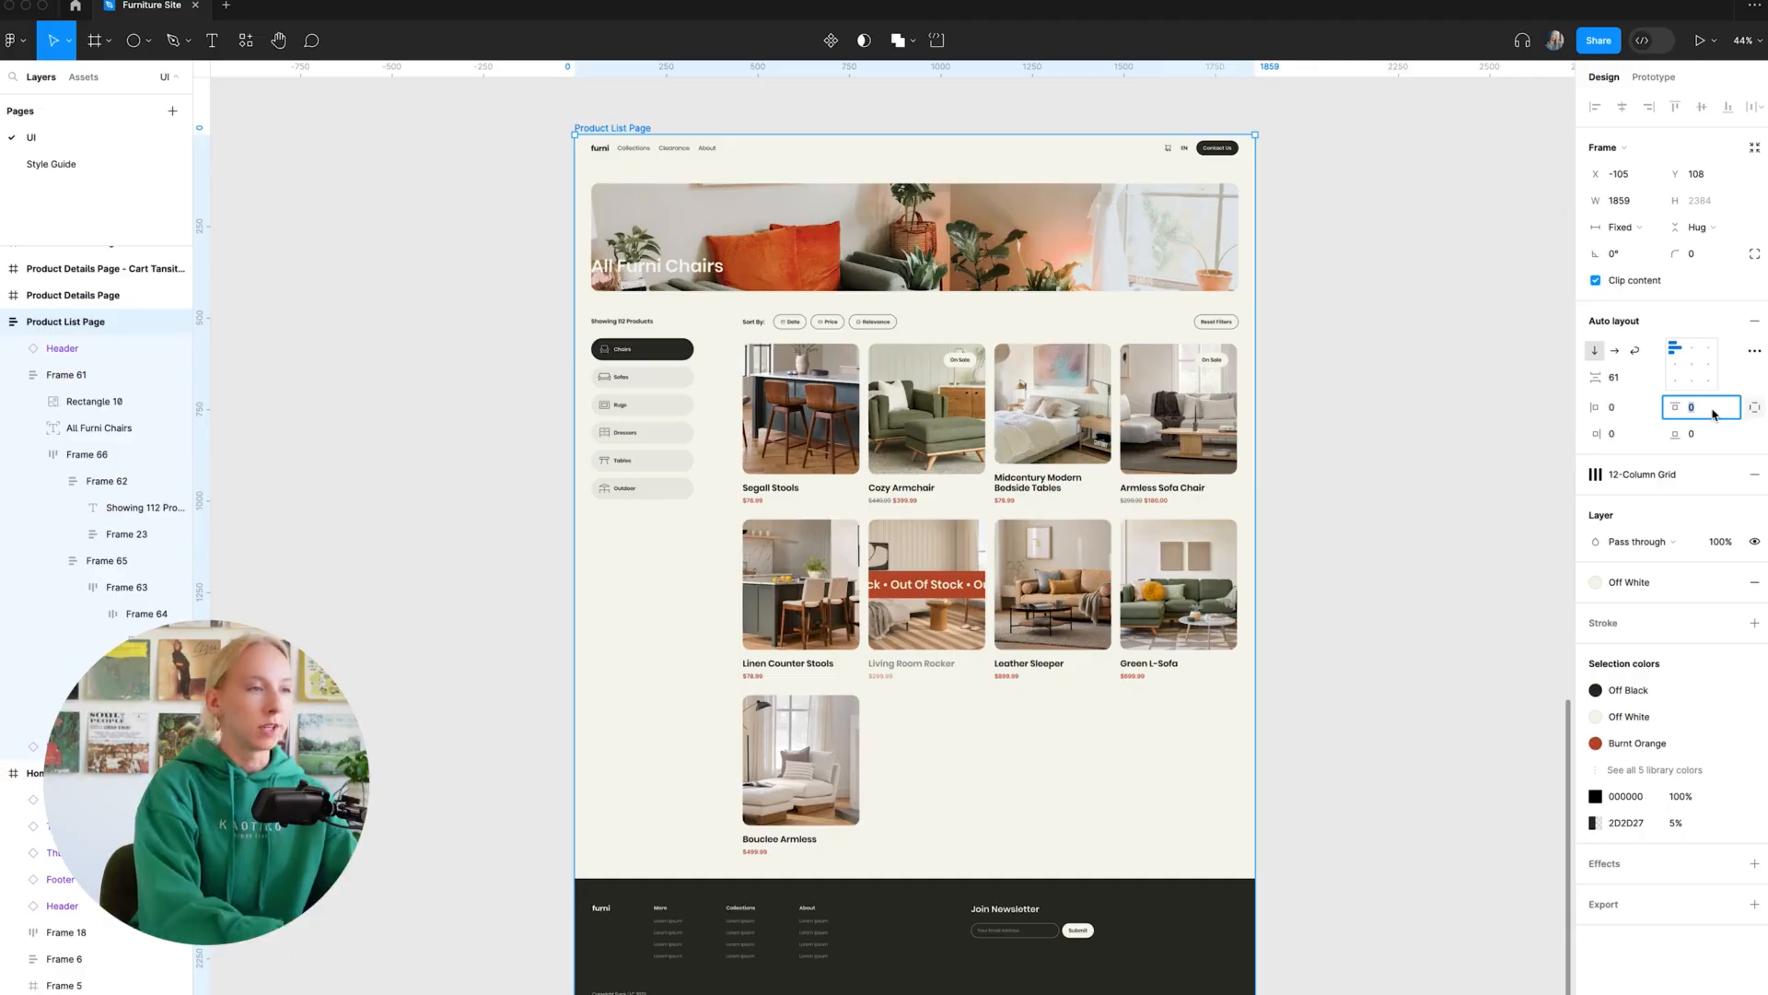
{"action": "type", "text": "16"}
{"action": "key", "text": "Return"}
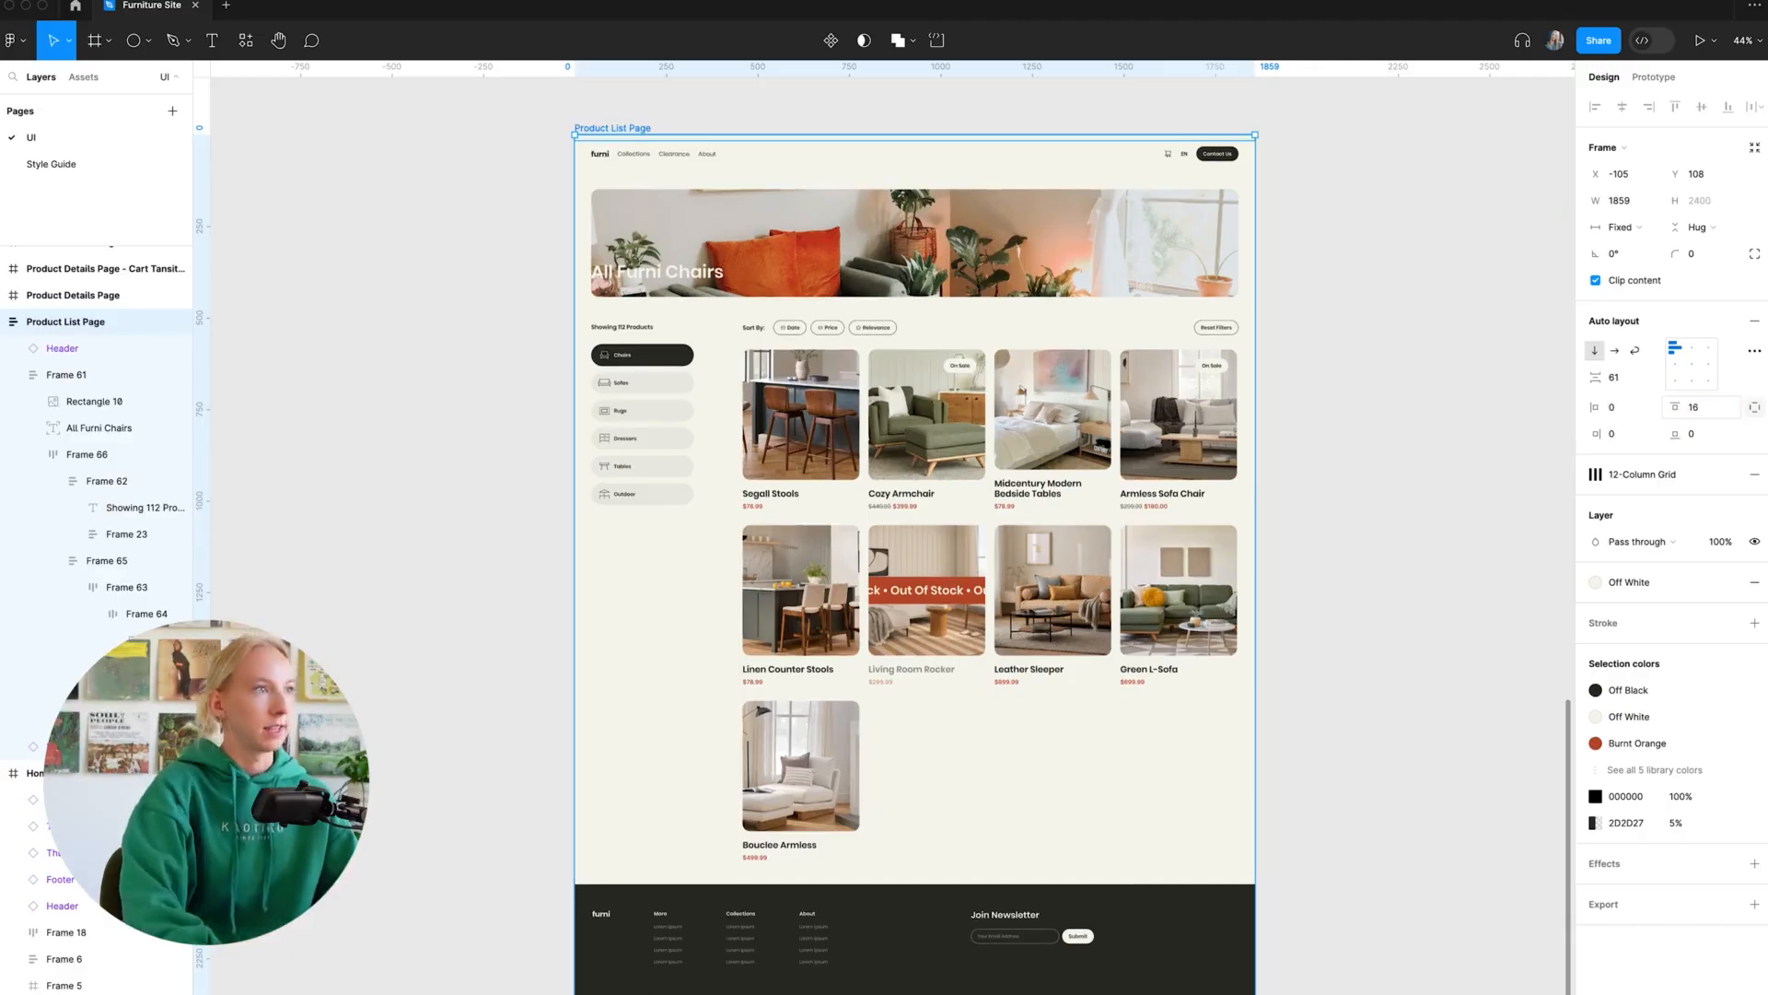
- Resize the Product List Page to a width of 1824 to test its layout with the new top padding
{"action": "left_click", "coordinate": [1473, 334]}
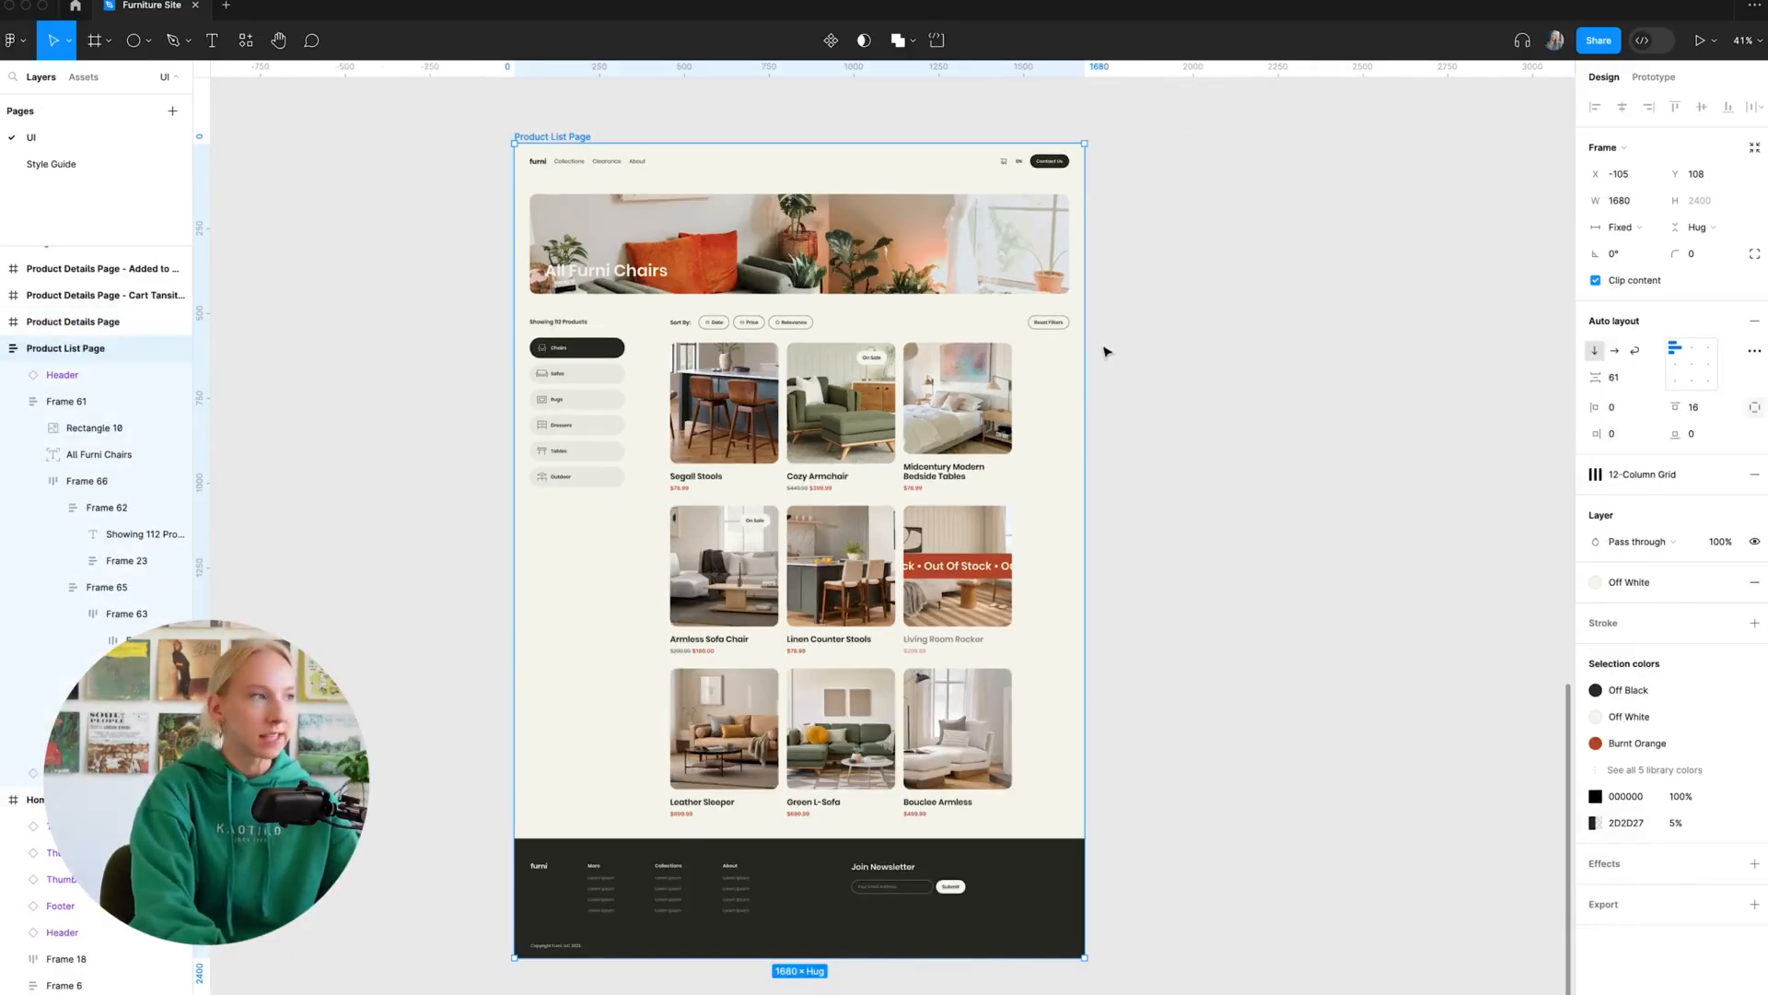
{"action": "left_click_drag", "start_coordinate": [1083, 352], "coordinate": [1133, 352]}
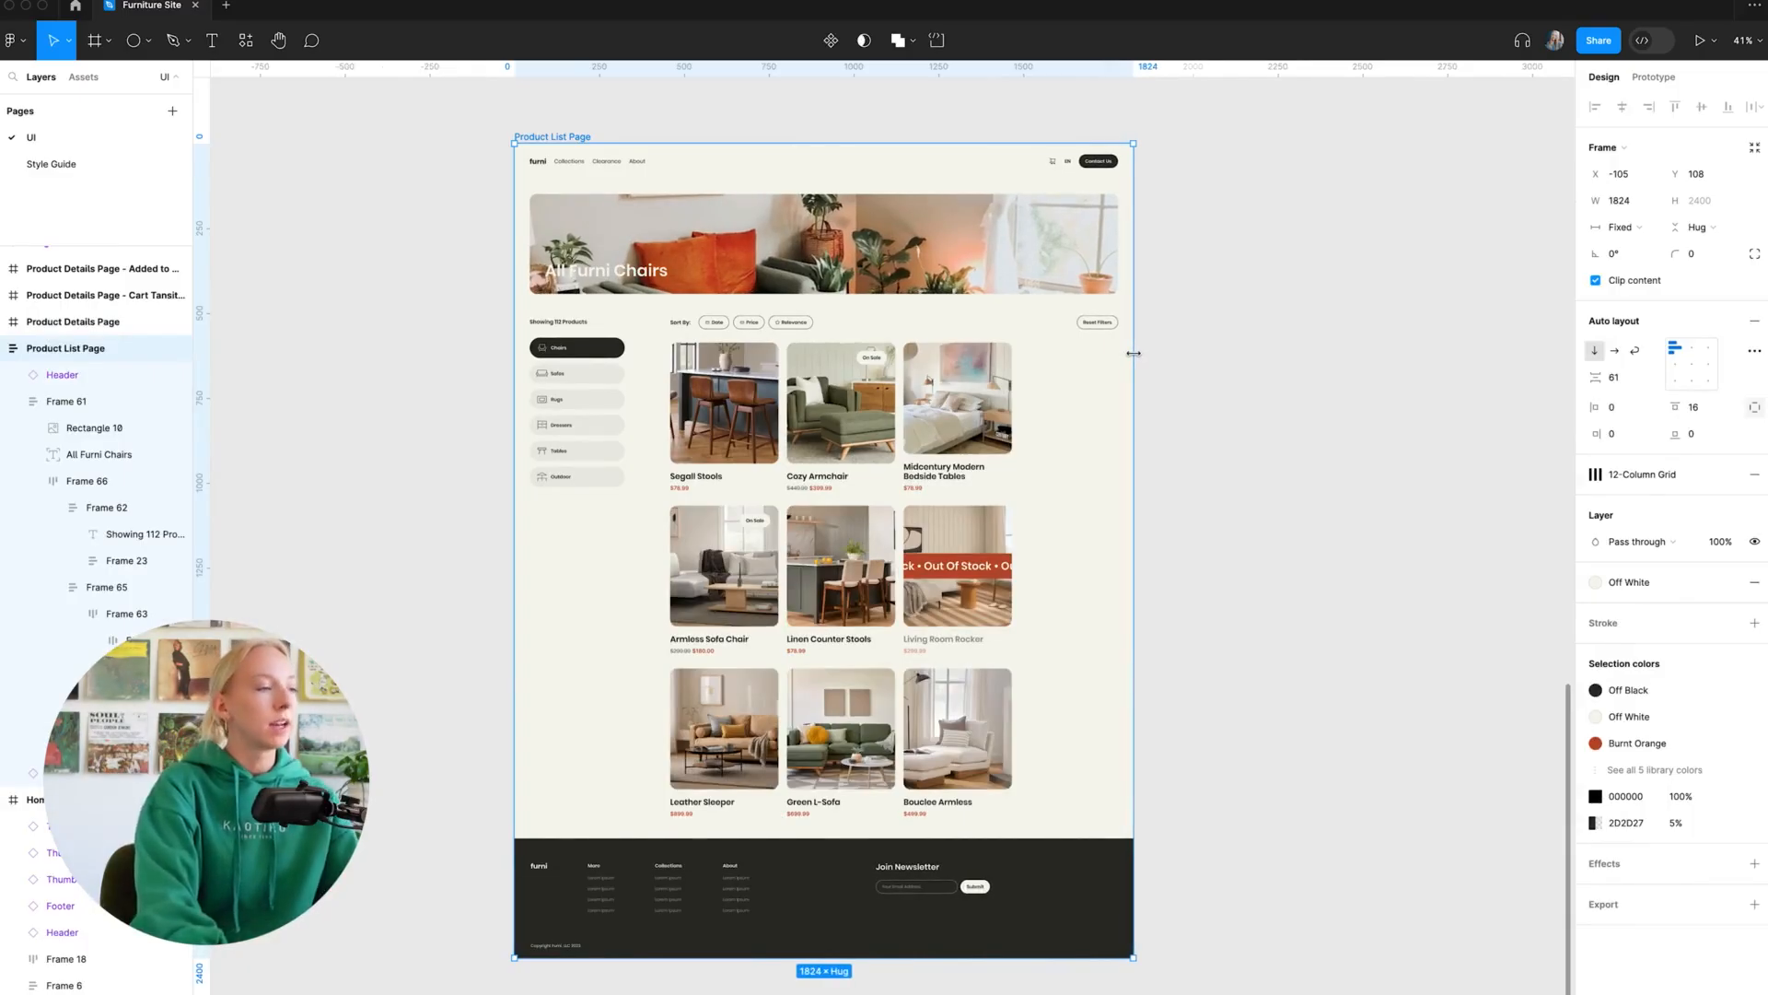